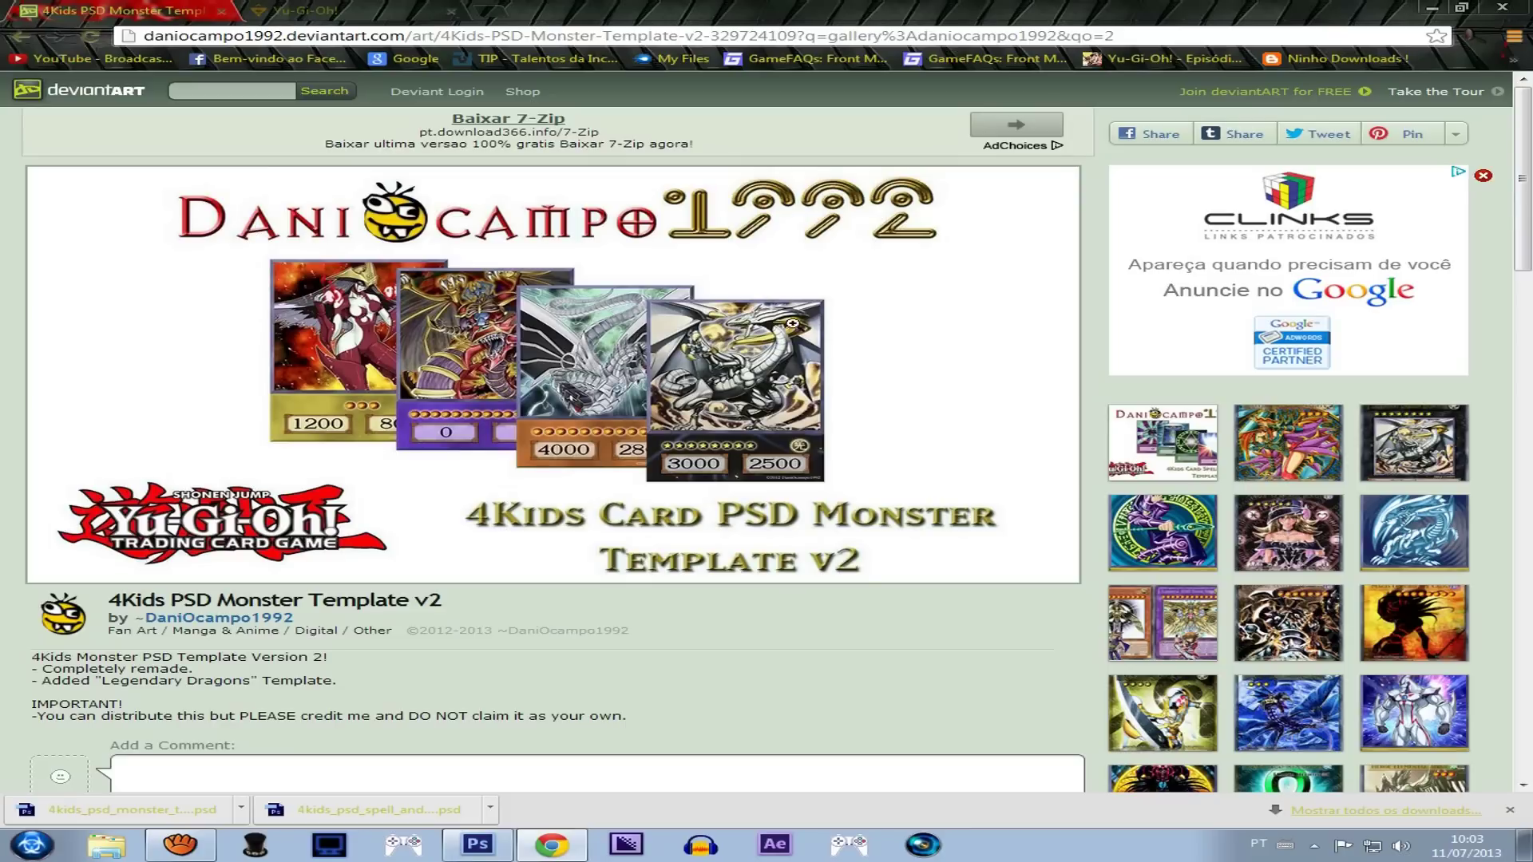
Step: Open the 4kids monster template PSD from the desktop's Anime Card folder in Photoshop, using its embedded colour profile
{"action": "left_click", "coordinate": [1431, 7]}
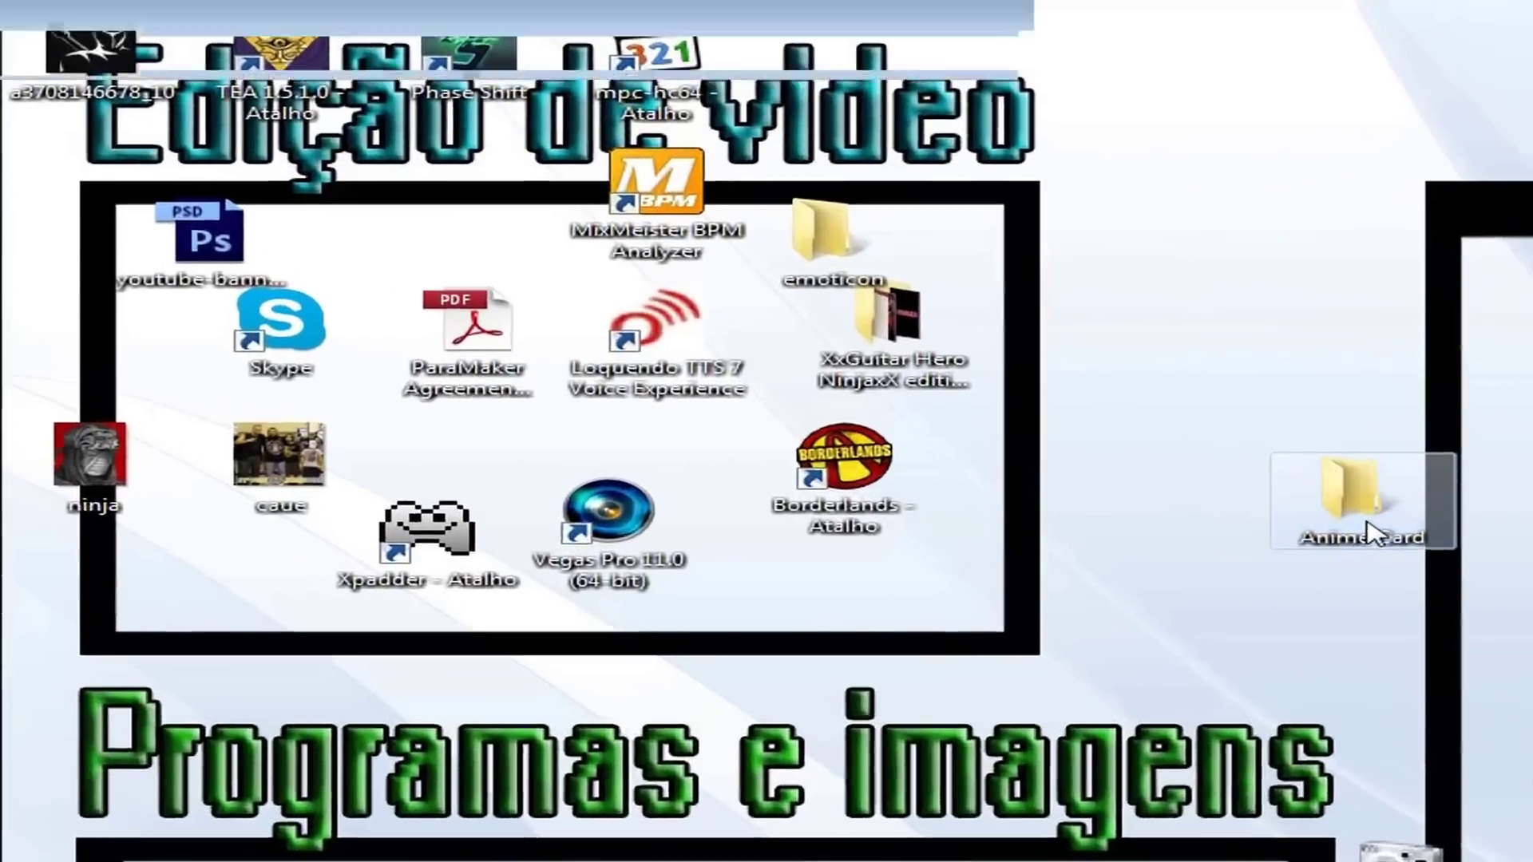
{"action": "double_click", "coordinate": [810, 295]}
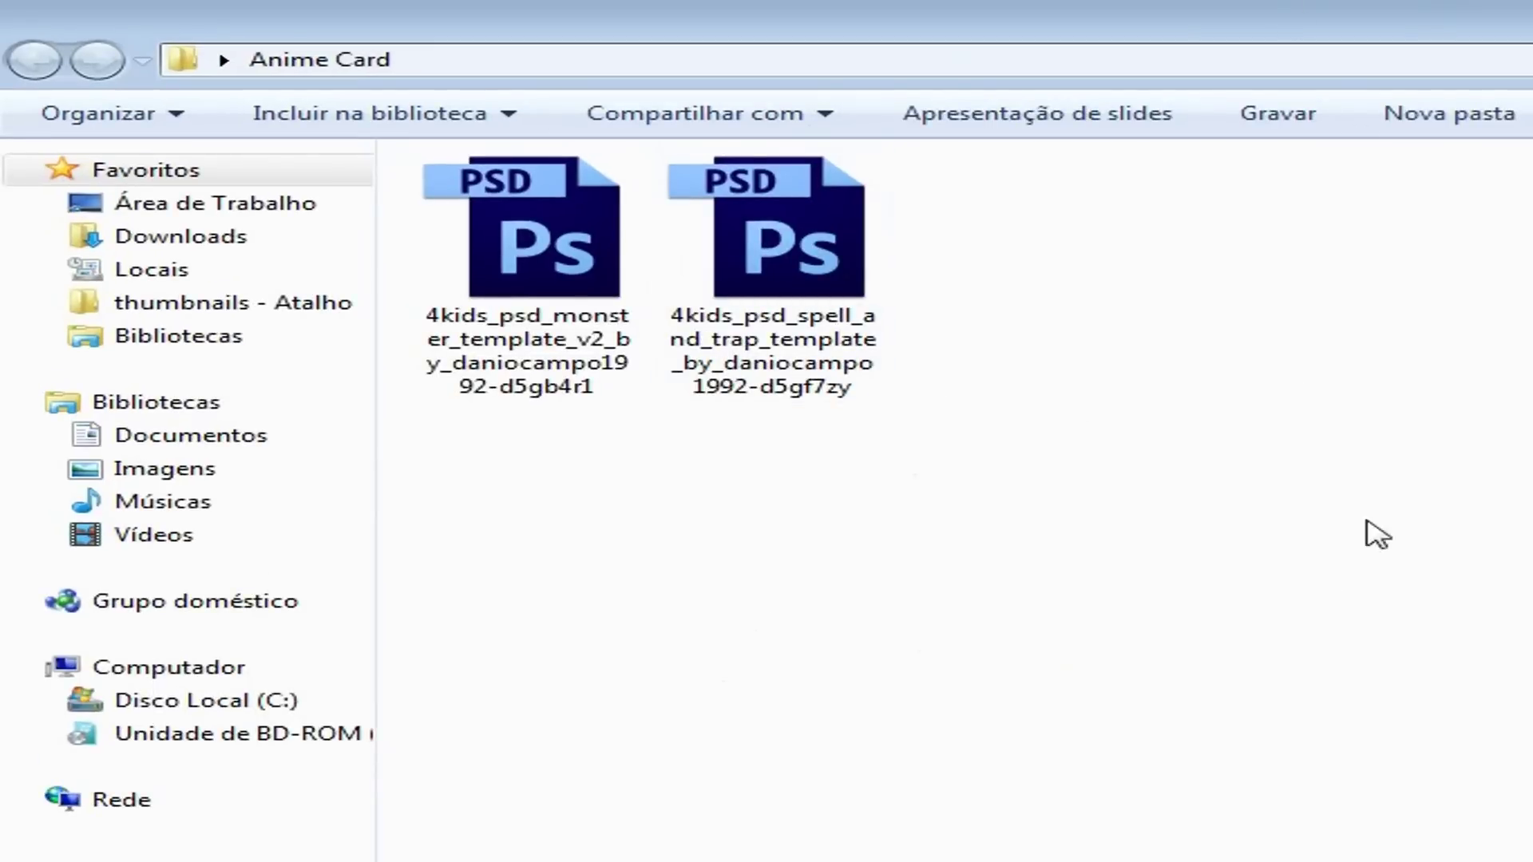
{"action": "left_click", "coordinate": [729, 281]}
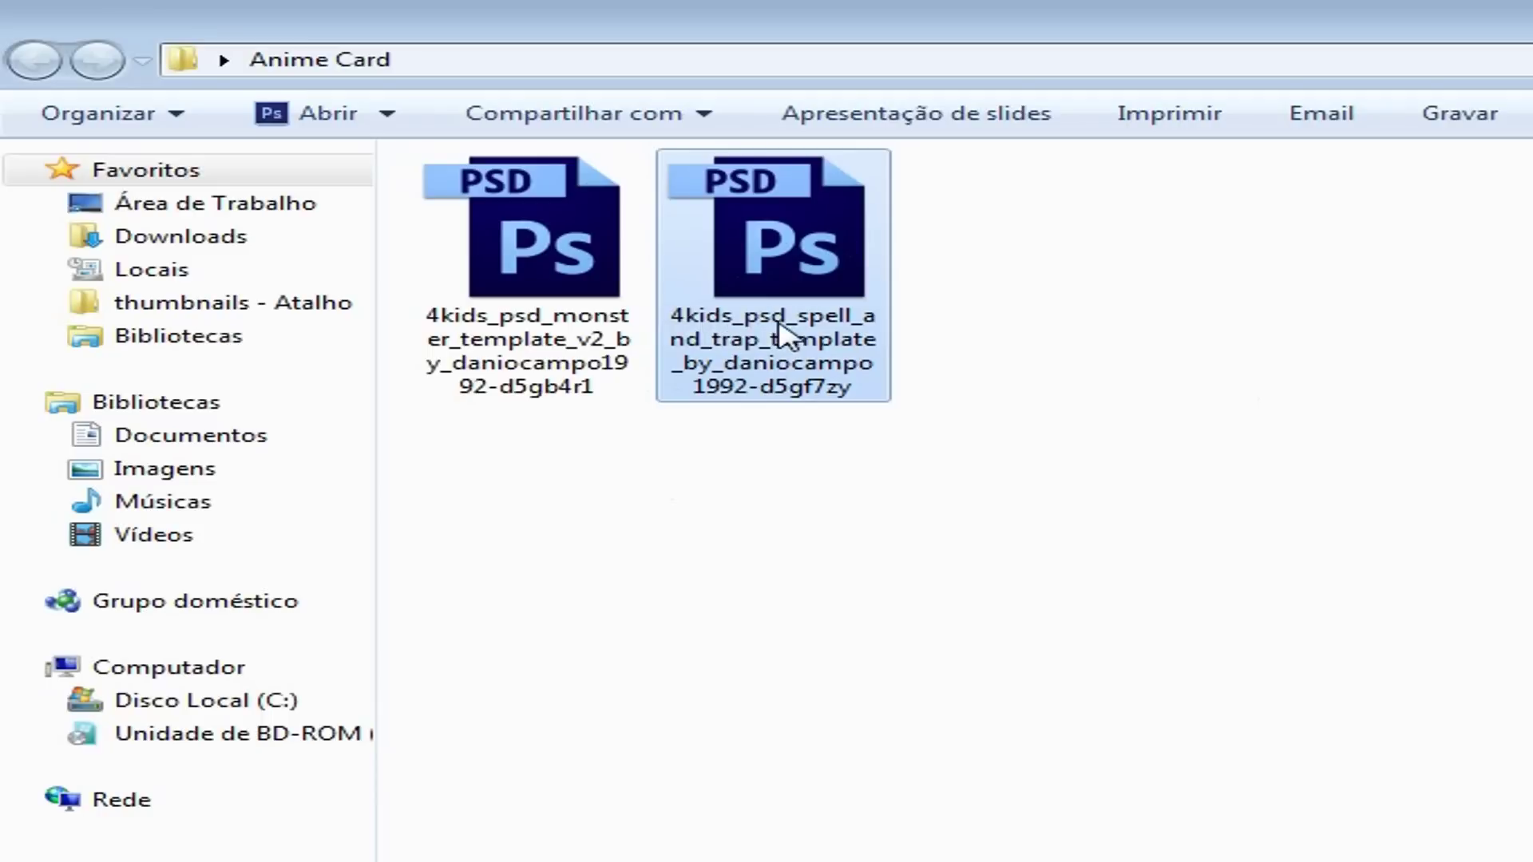
{"action": "left_click", "coordinate": [1025, 357]}
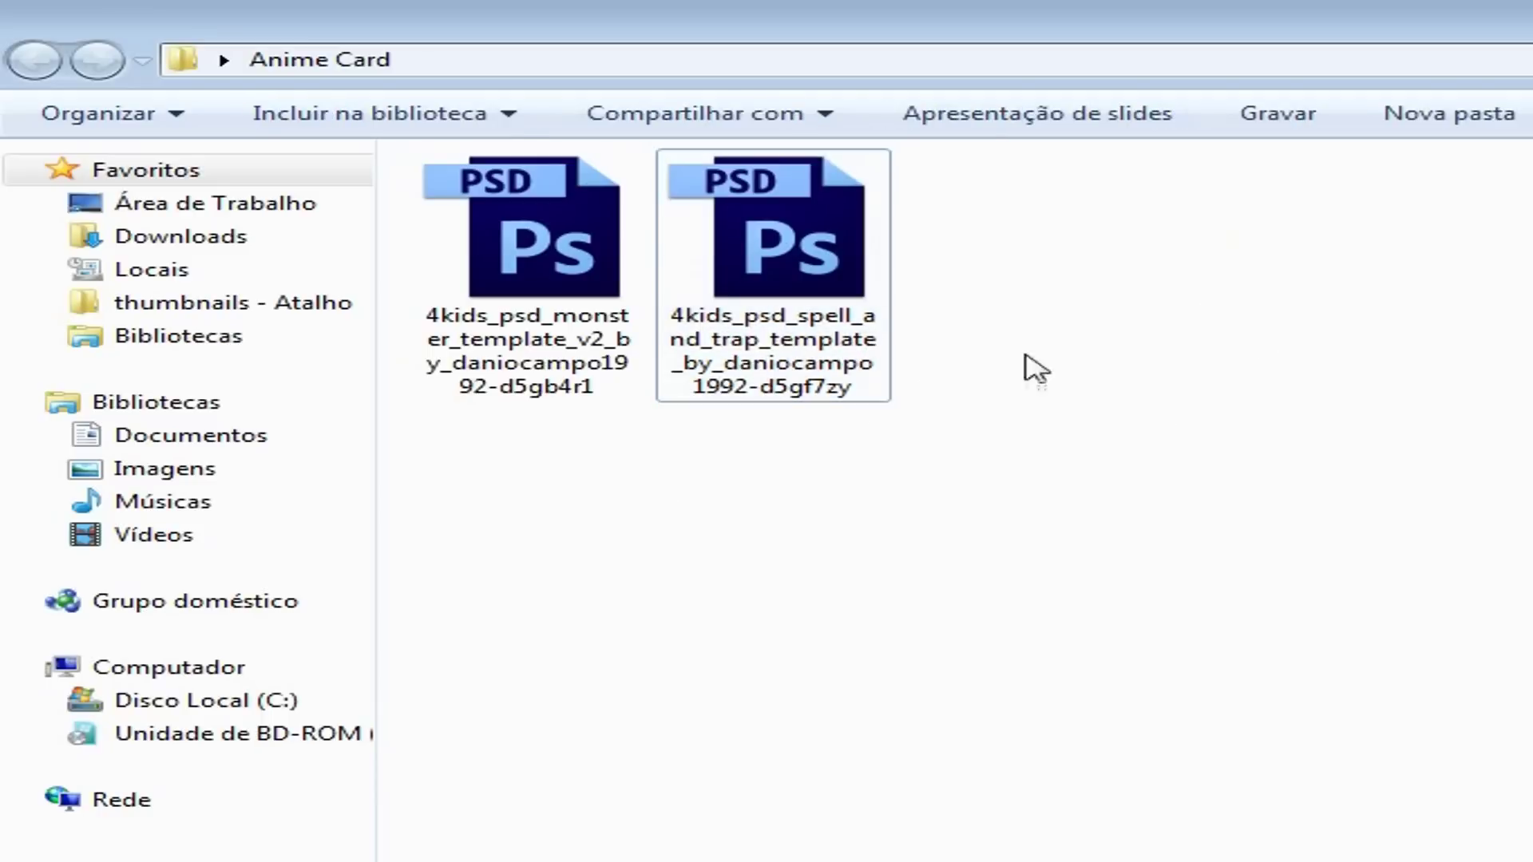
{"action": "left_click", "coordinate": [543, 289]}
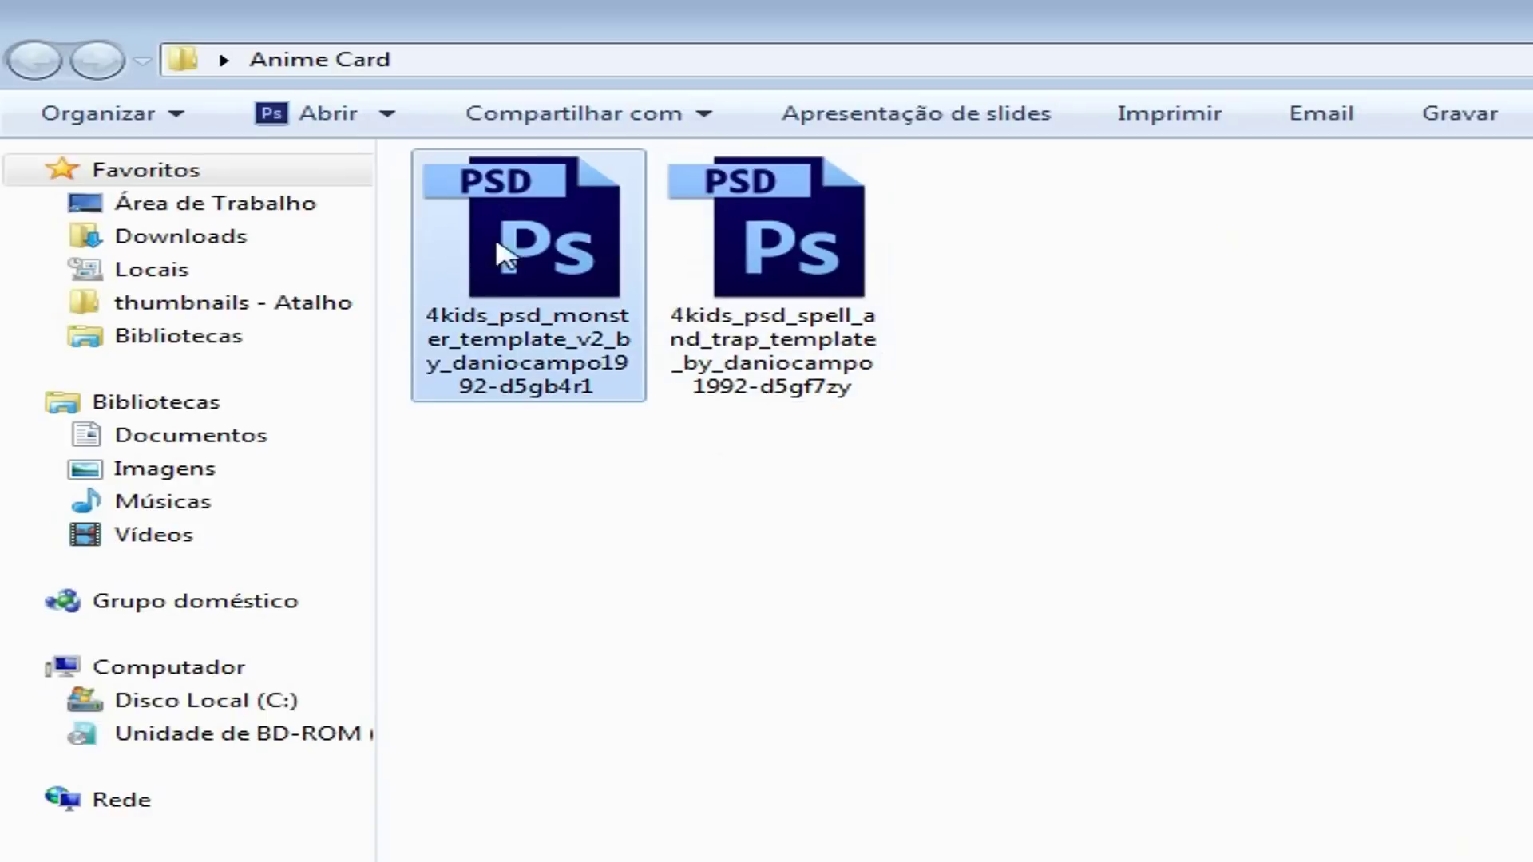
{"action": "left_click", "coordinate": [550, 289], "text": "ctrl"}
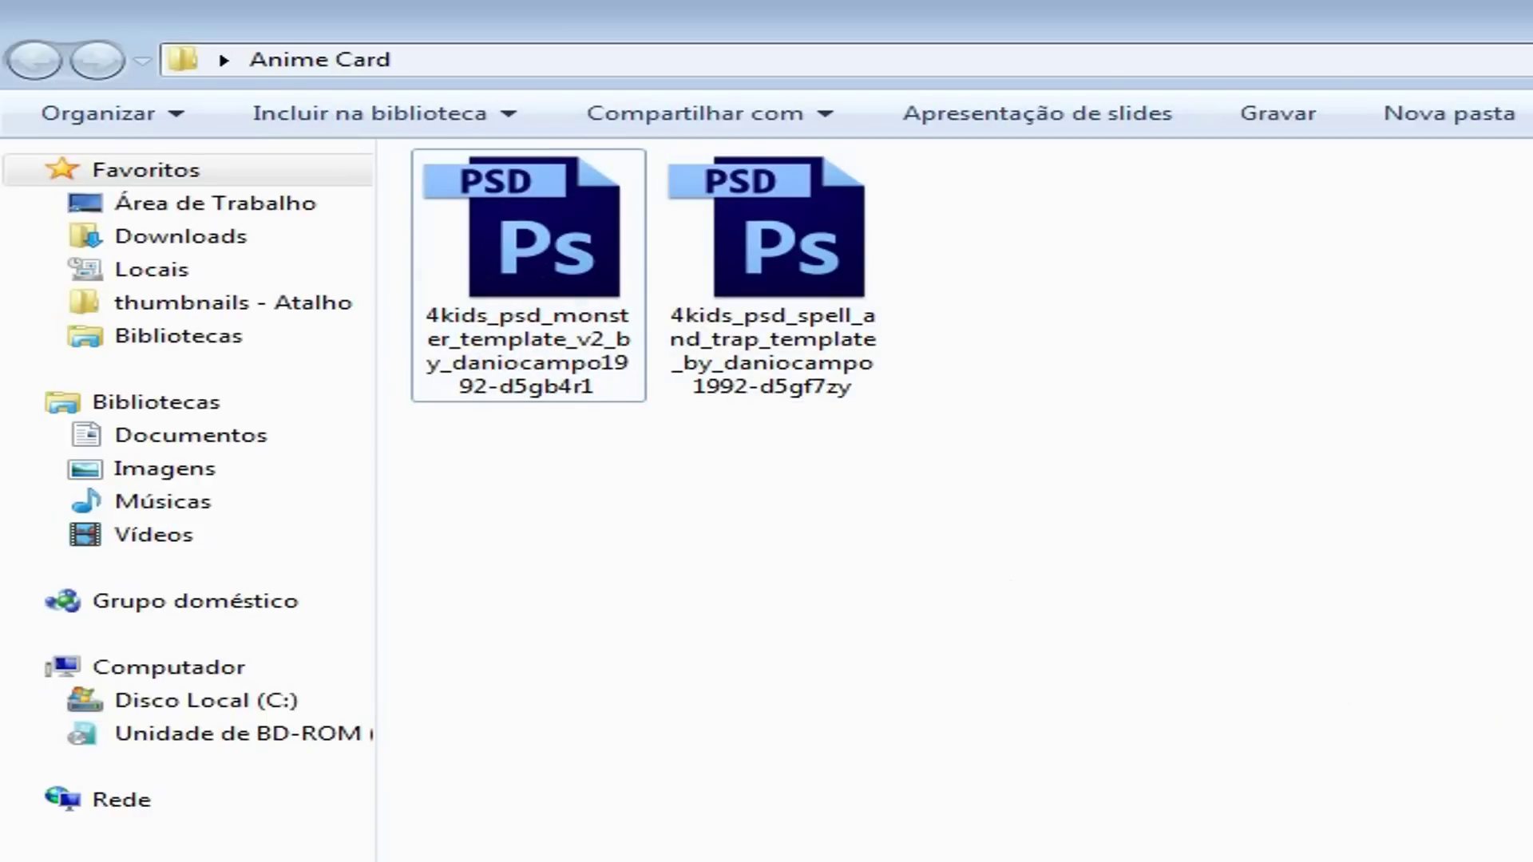
{"action": "left_click", "coordinate": [502, 268]}
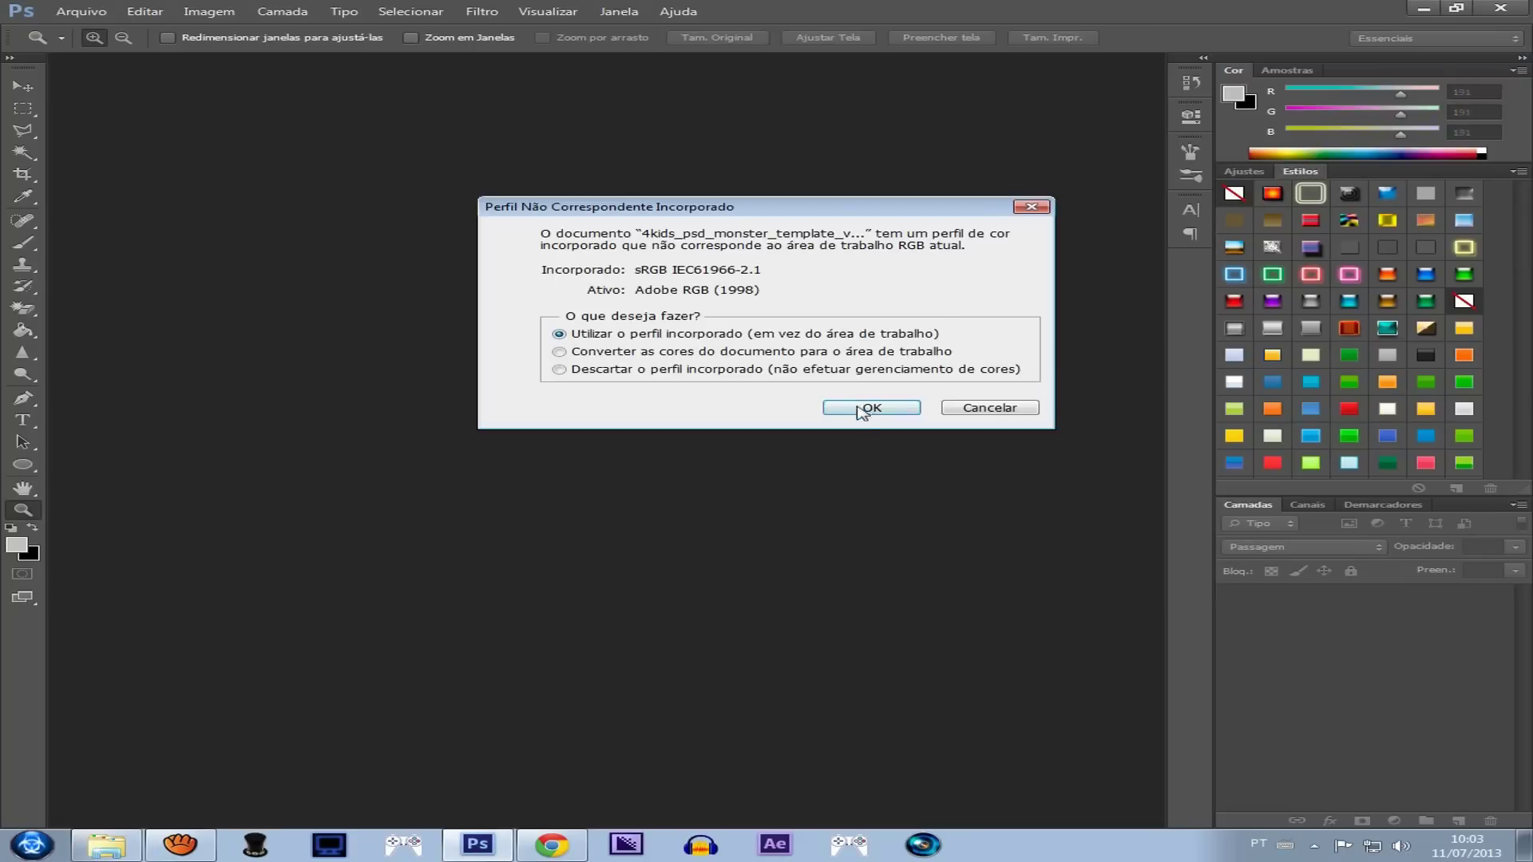
{"action": "left_click", "coordinate": [851, 409]}
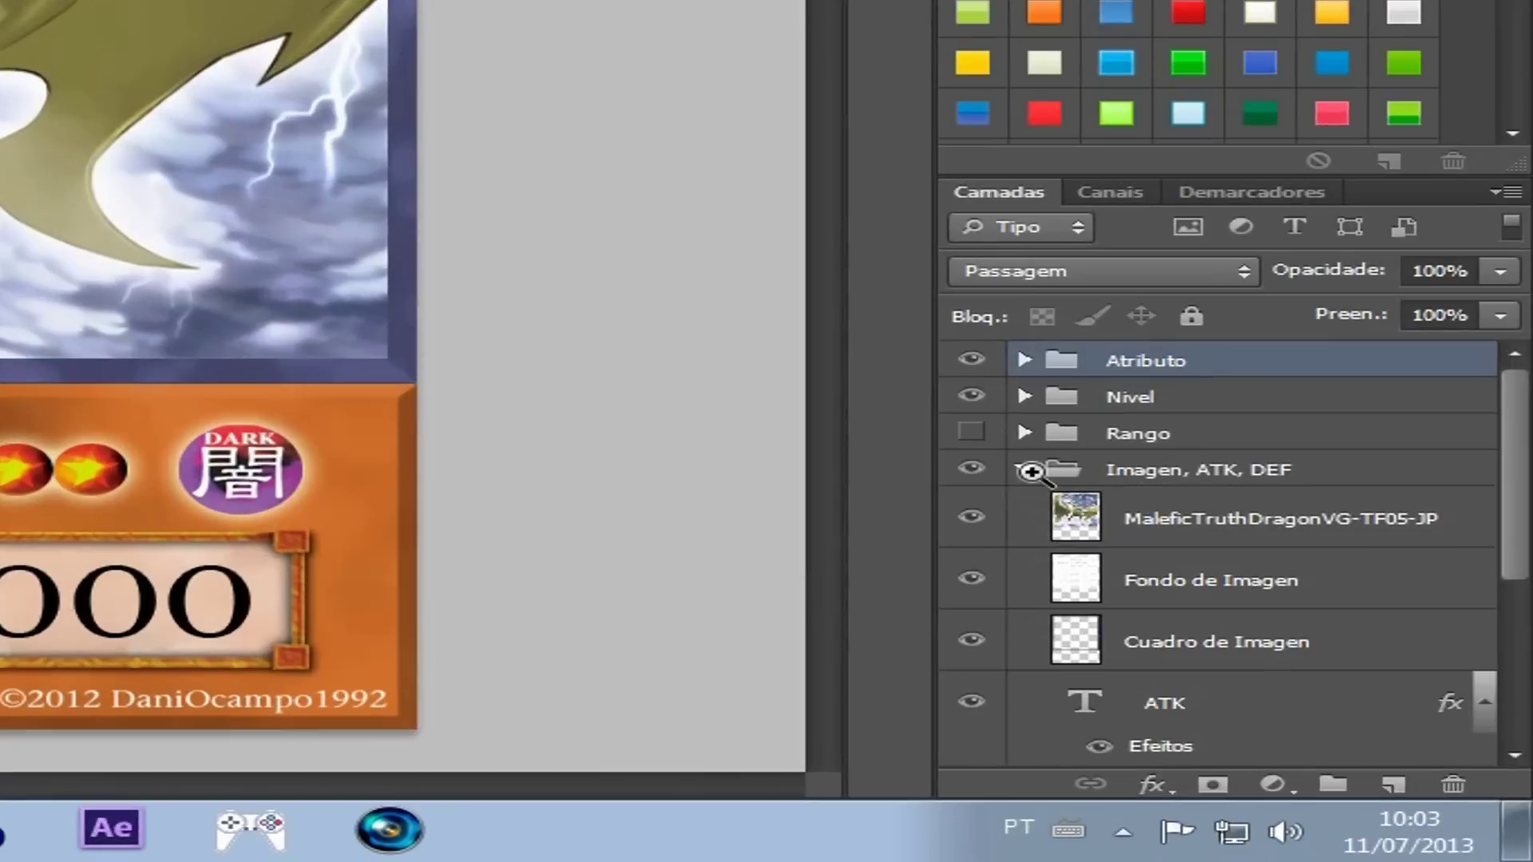
Step: Collapse the Imagen, ATK, DEF layer group and review the template's groups from Atributo to Tipo de Monstruo
{"action": "left_click", "coordinate": [1261, 653]}
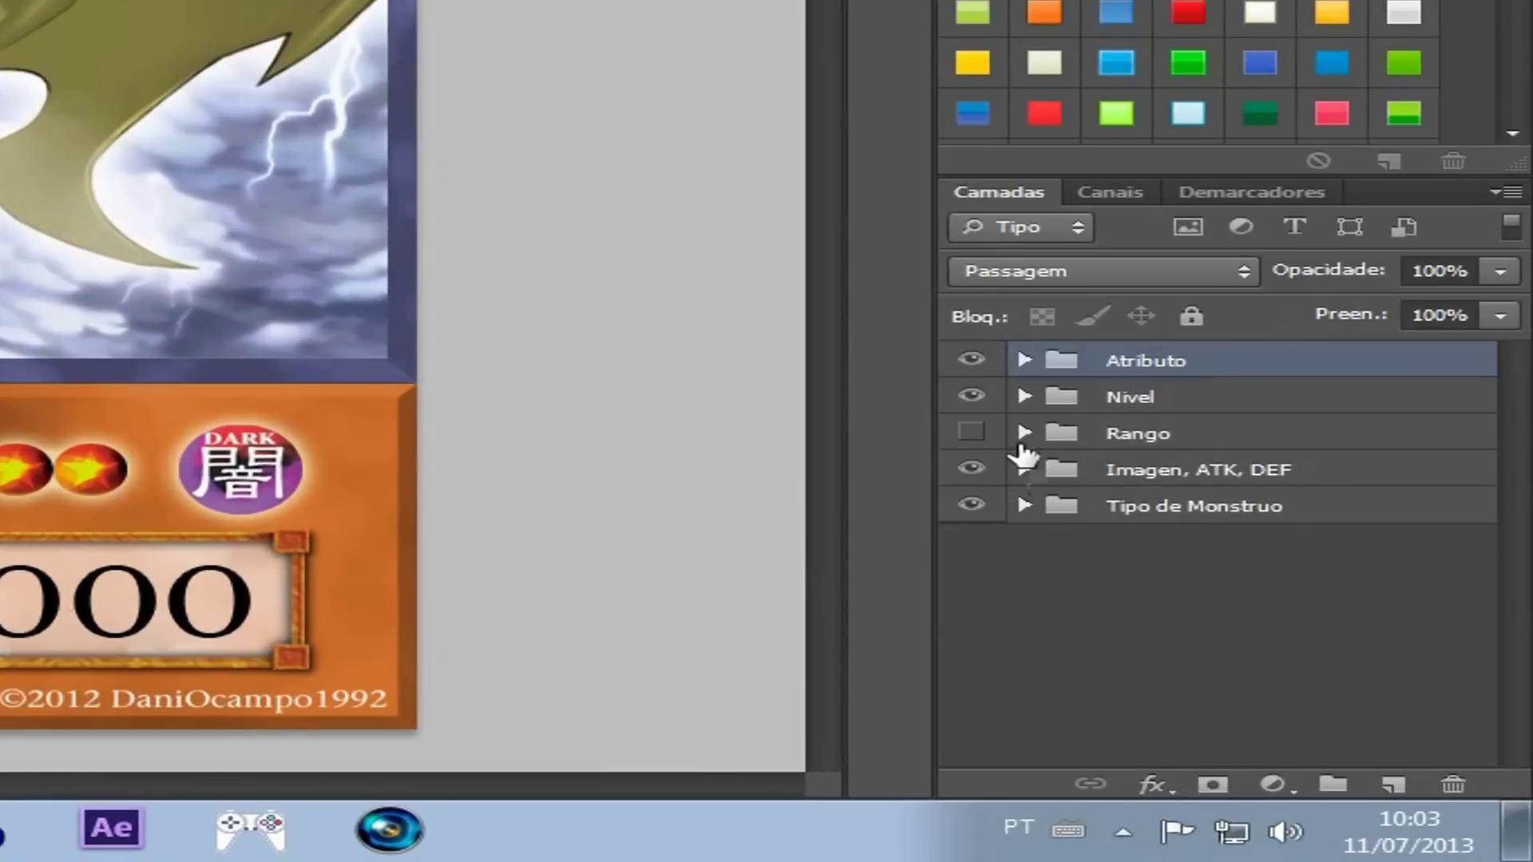
{"action": "left_click", "coordinate": [1049, 403]}
{"action": "left_click", "coordinate": [1109, 437]}
{"action": "left_click", "coordinate": [1124, 471]}
{"action": "left_click", "coordinate": [1128, 515]}
{"action": "left_click", "coordinate": [1133, 396]}
{"action": "left_click", "coordinate": [1118, 367]}
{"action": "left_click", "coordinate": [1121, 403]}
{"action": "left_click", "coordinate": [1150, 443]}
{"action": "left_click", "coordinate": [1155, 471]}
{"action": "left_click", "coordinate": [1118, 515]}
{"action": "left_click", "coordinate": [1145, 369]}
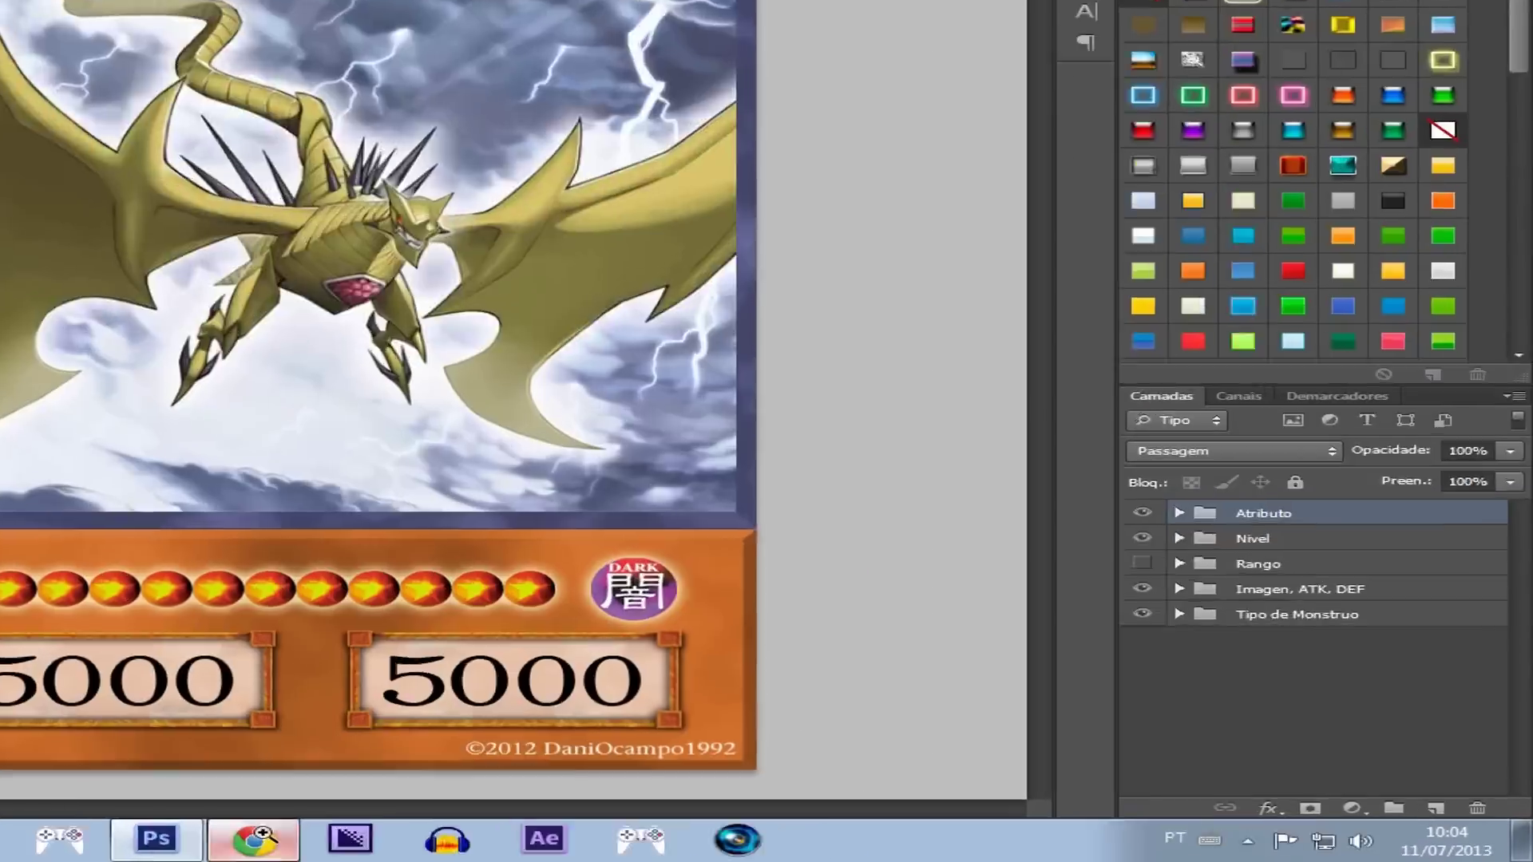
Step: Switch to Chrome and search Google Images in a new tab for "twin-headed thunder dragon"
{"action": "key", "text": "alt+Tab"}
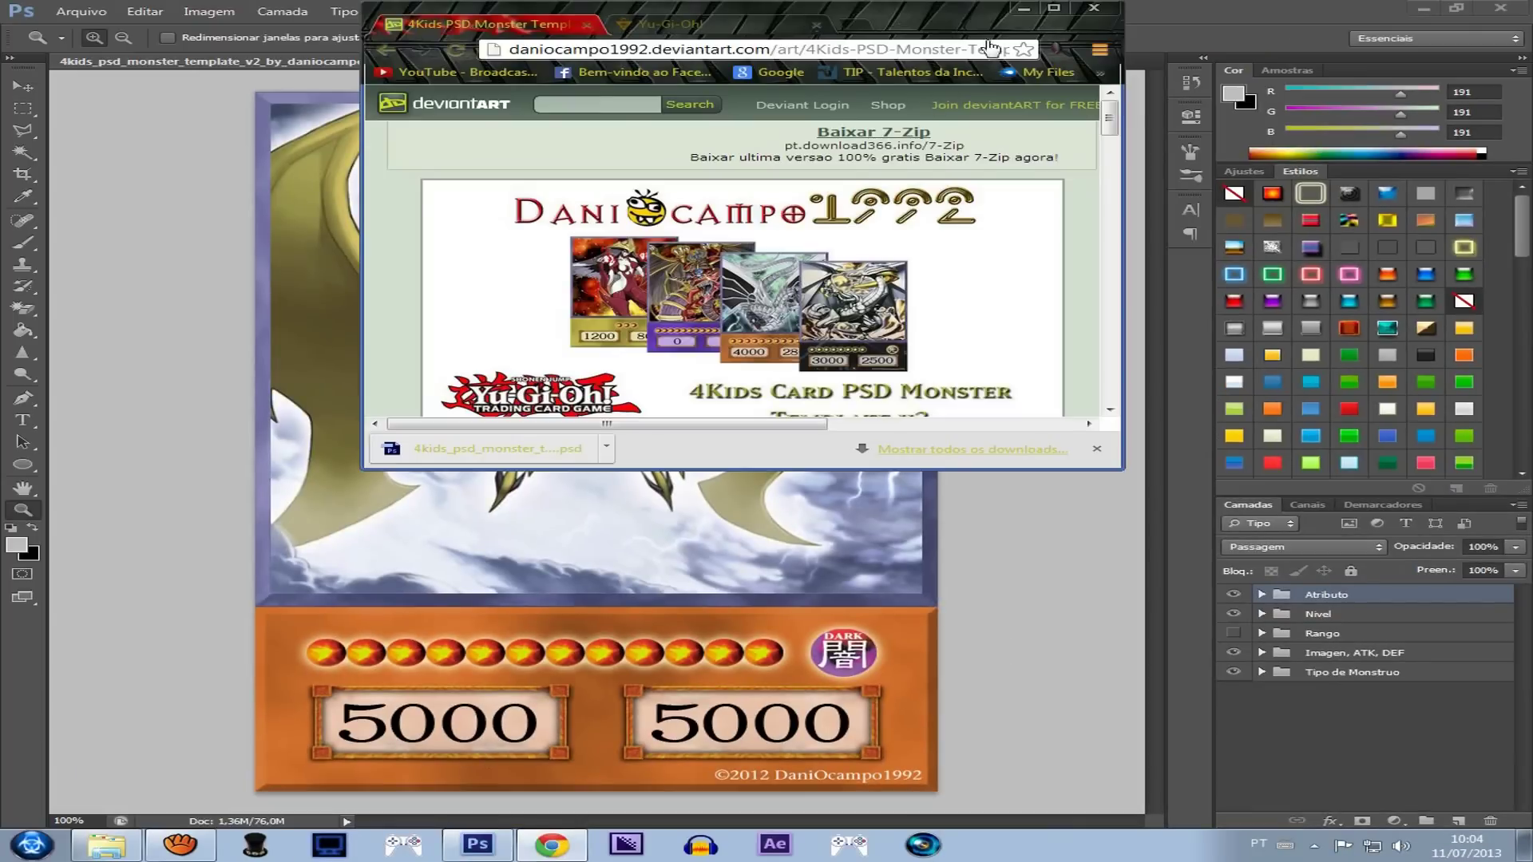
{"action": "left_click", "coordinate": [1054, 10]}
{"action": "left_click", "coordinate": [474, 9]}
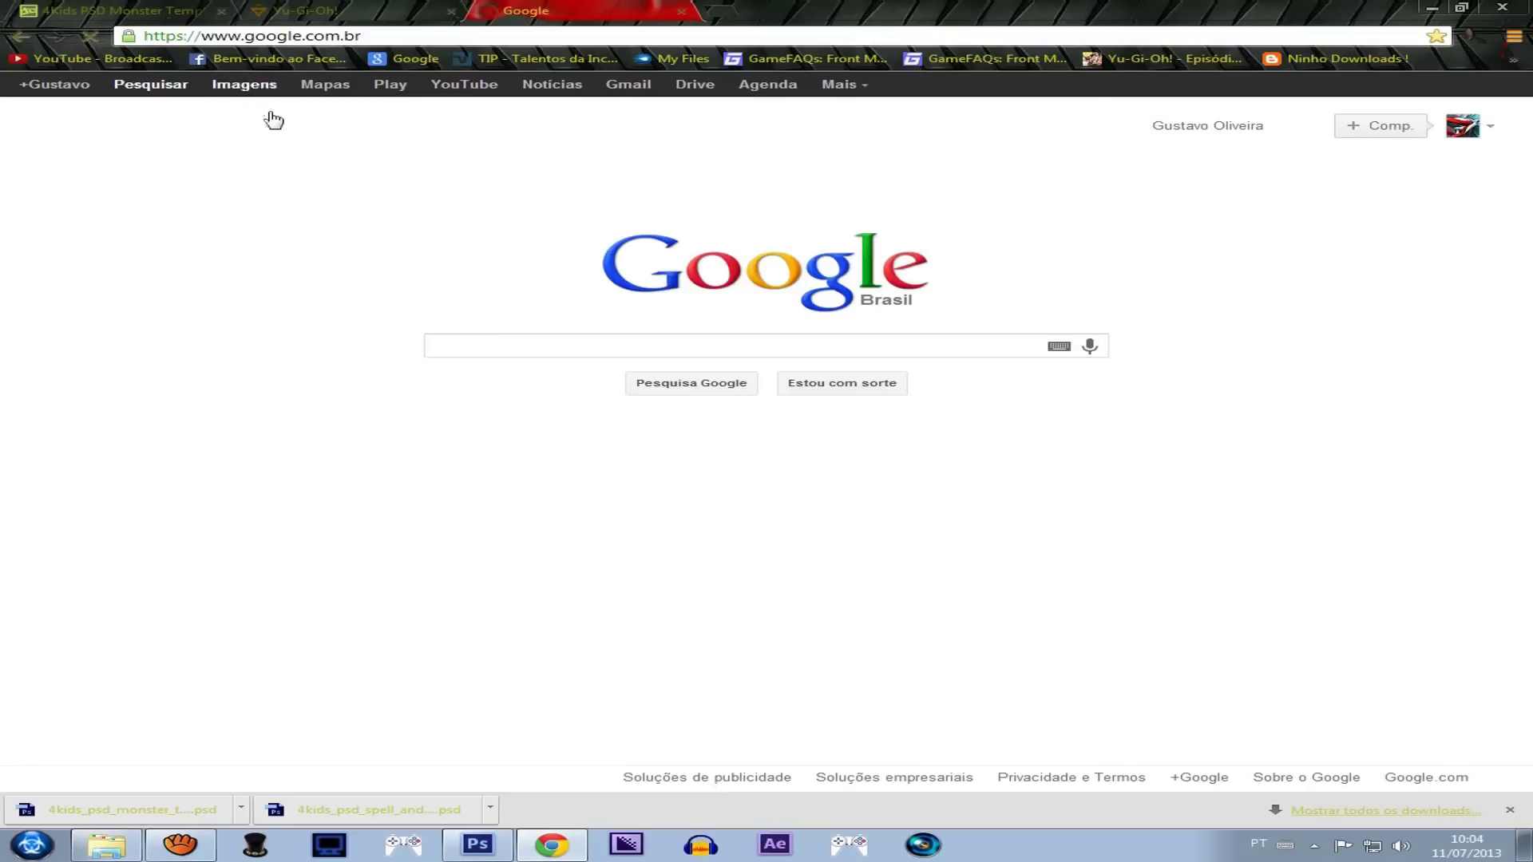
{"action": "left_click", "coordinate": [244, 84]}
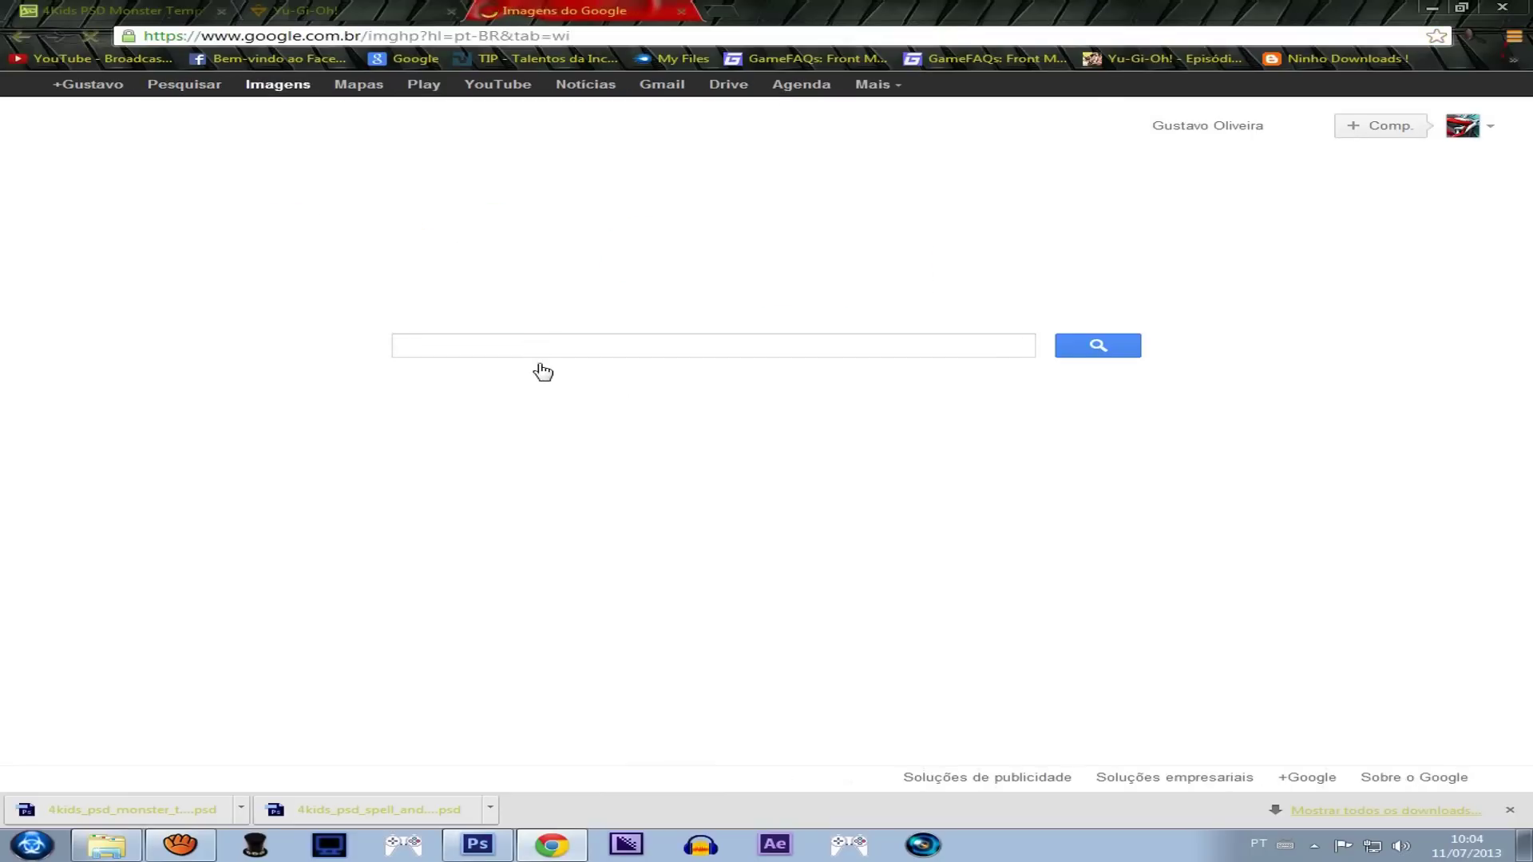
{"action": "type", "text": "twin"}
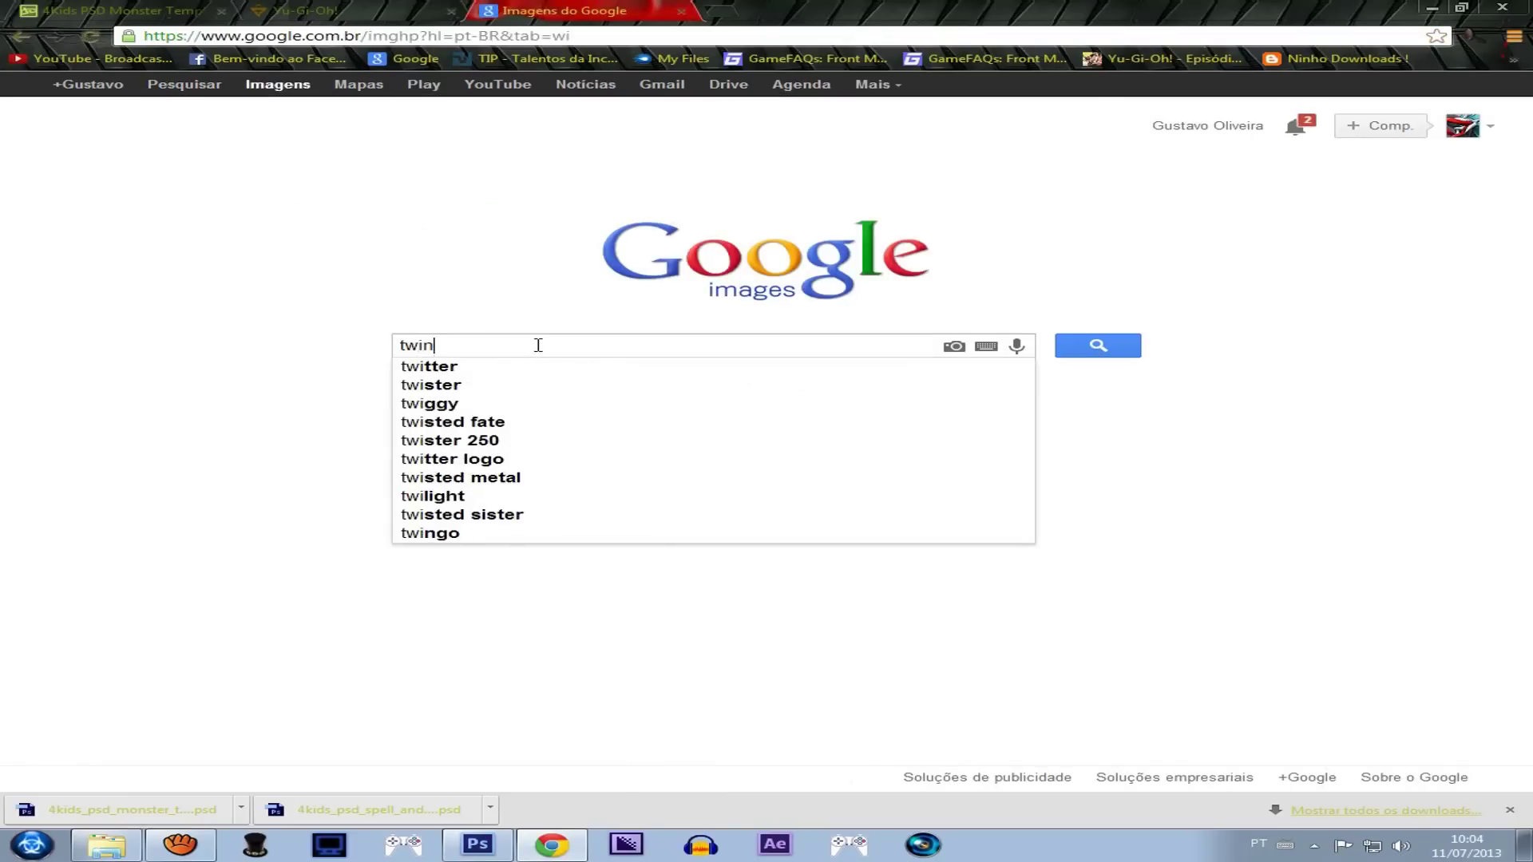
{"action": "type", "text": "-headed"}
{"action": "key", "text": "Down"}
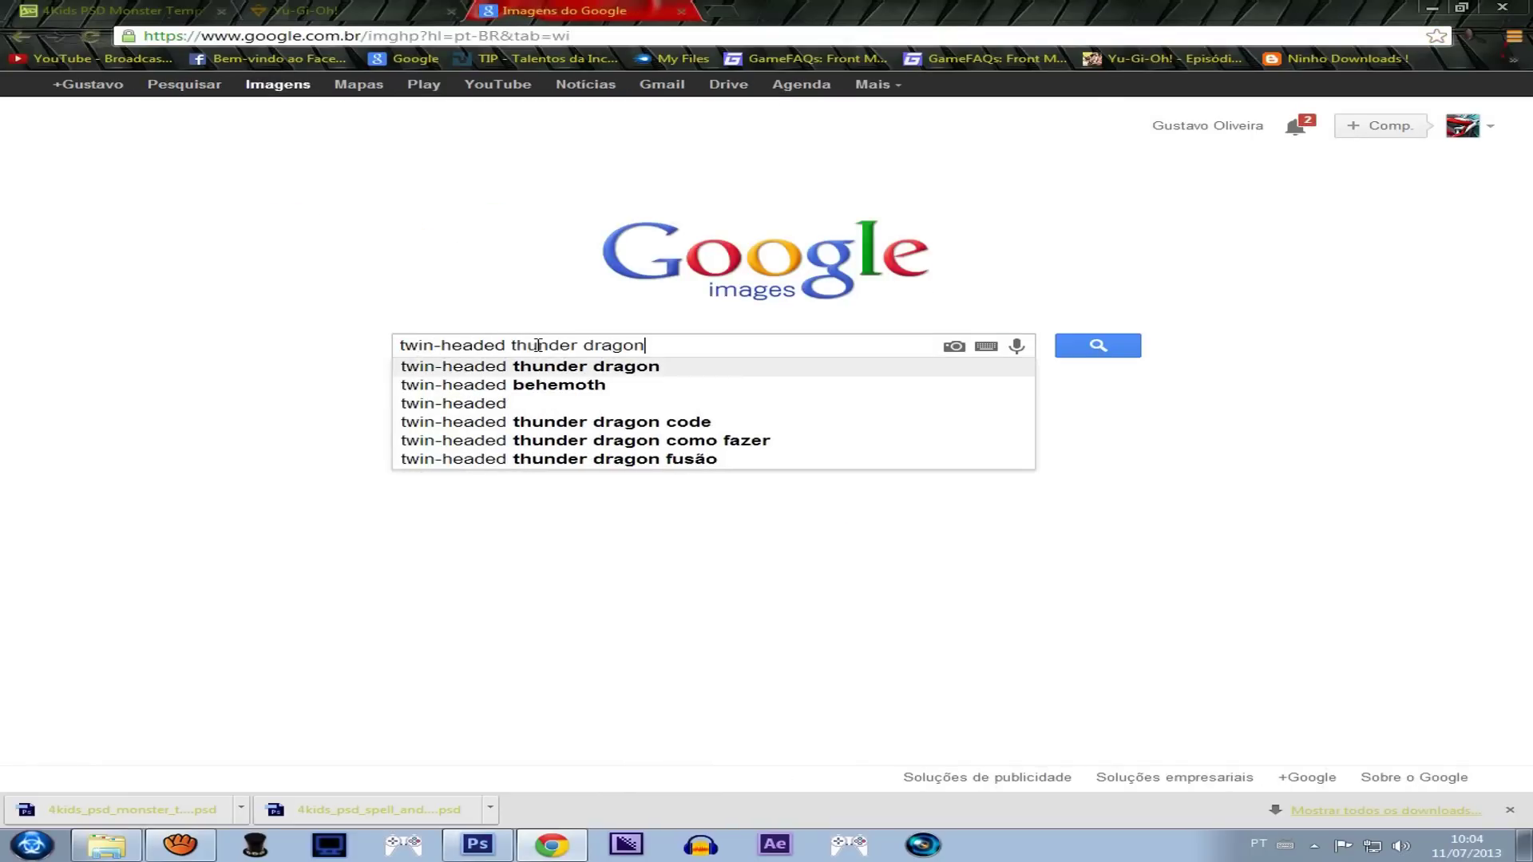
{"action": "key", "text": "Return"}
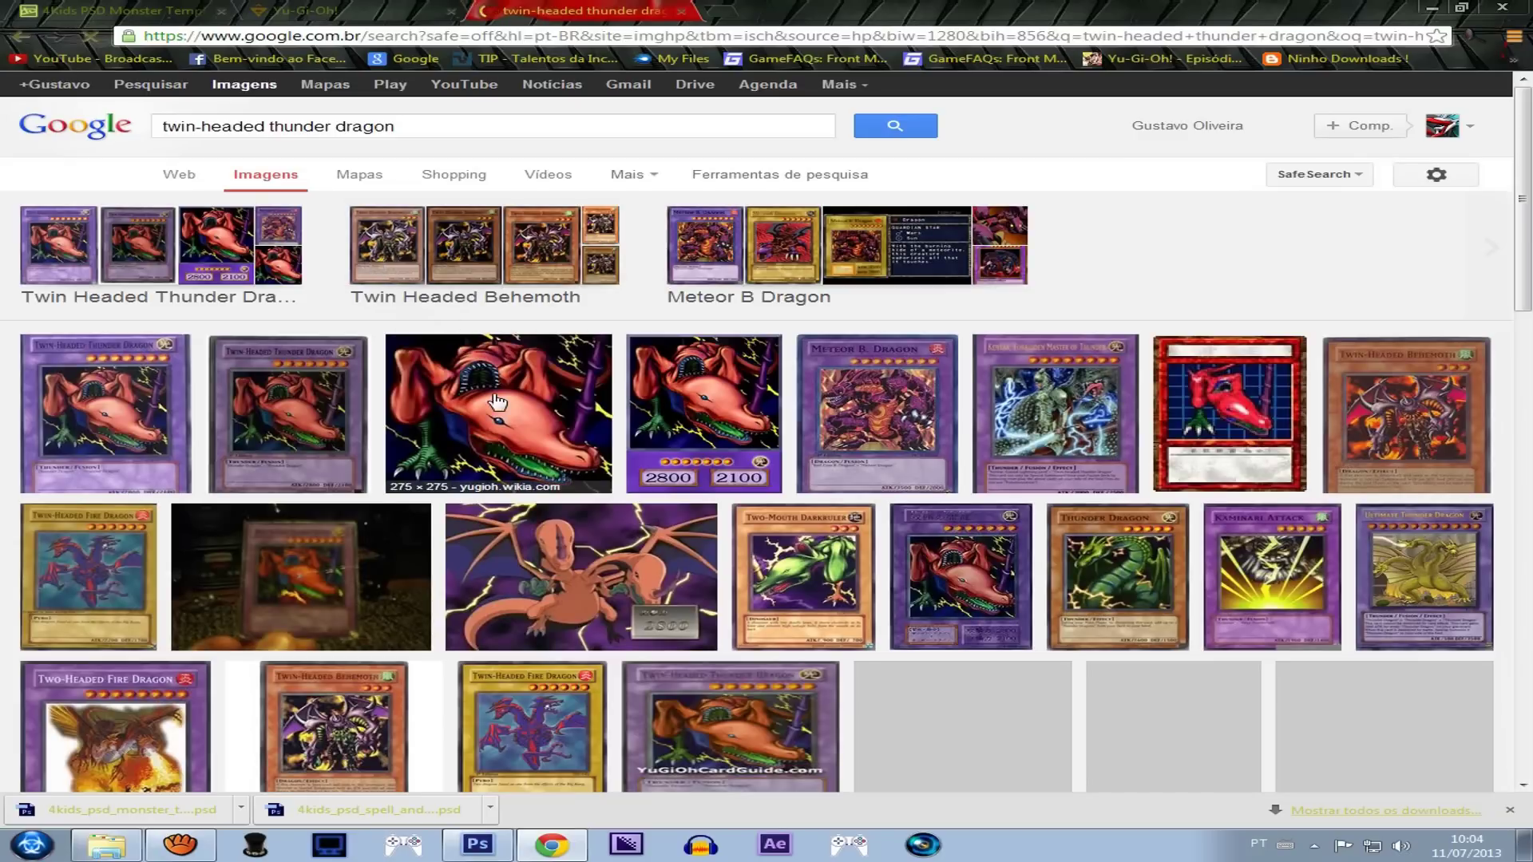
Step: Save the 275 × 275 Twin-Headed Thunder Dragon artwork to the desktop and place its icon just below the Anime Card folder
{"action": "left_click", "coordinate": [506, 400]}
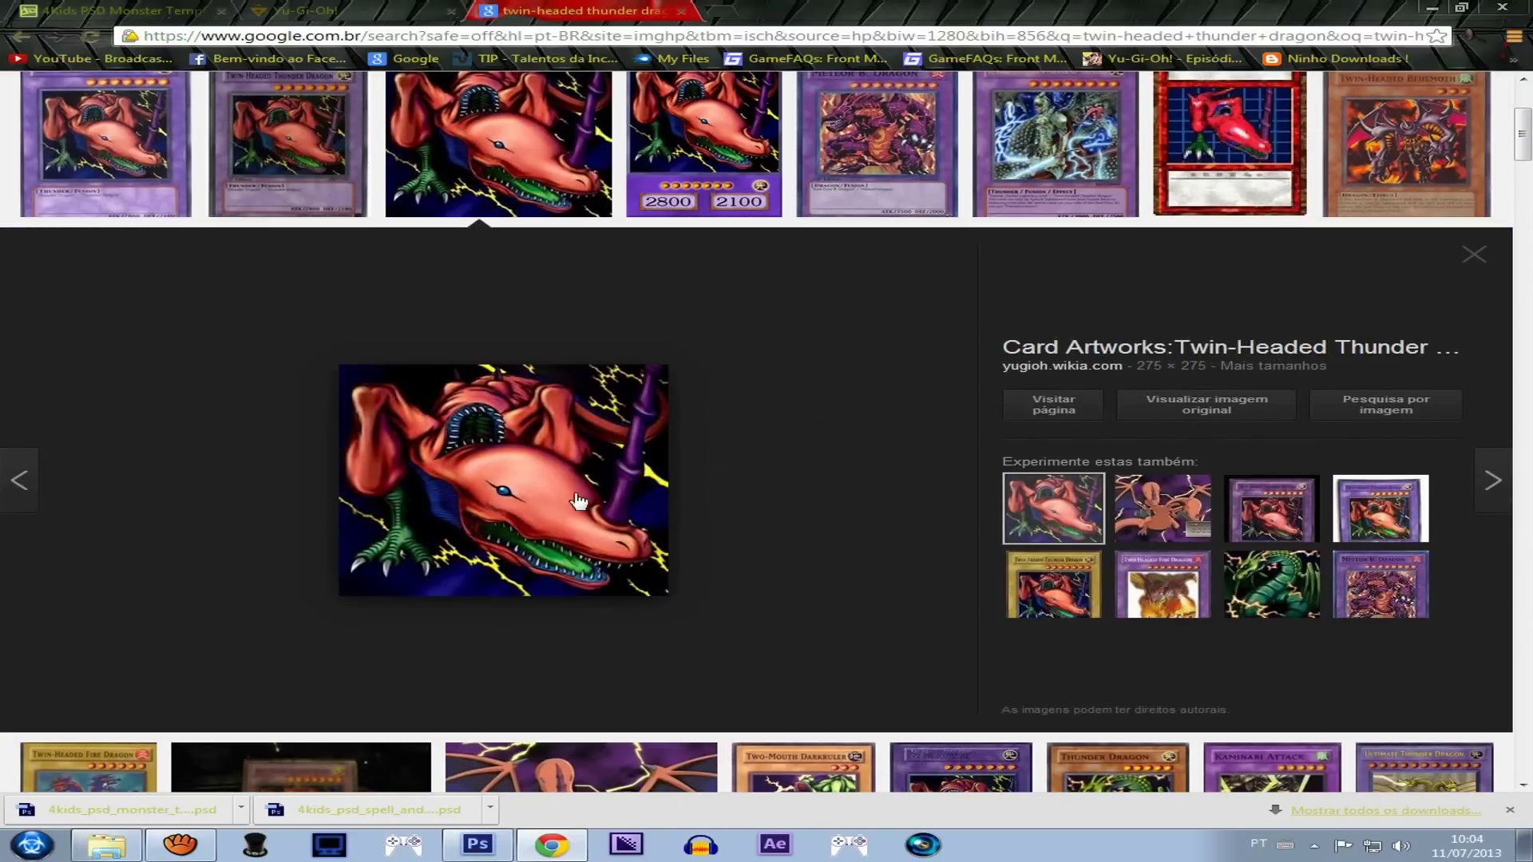
{"action": "right_click", "coordinate": [471, 463]}
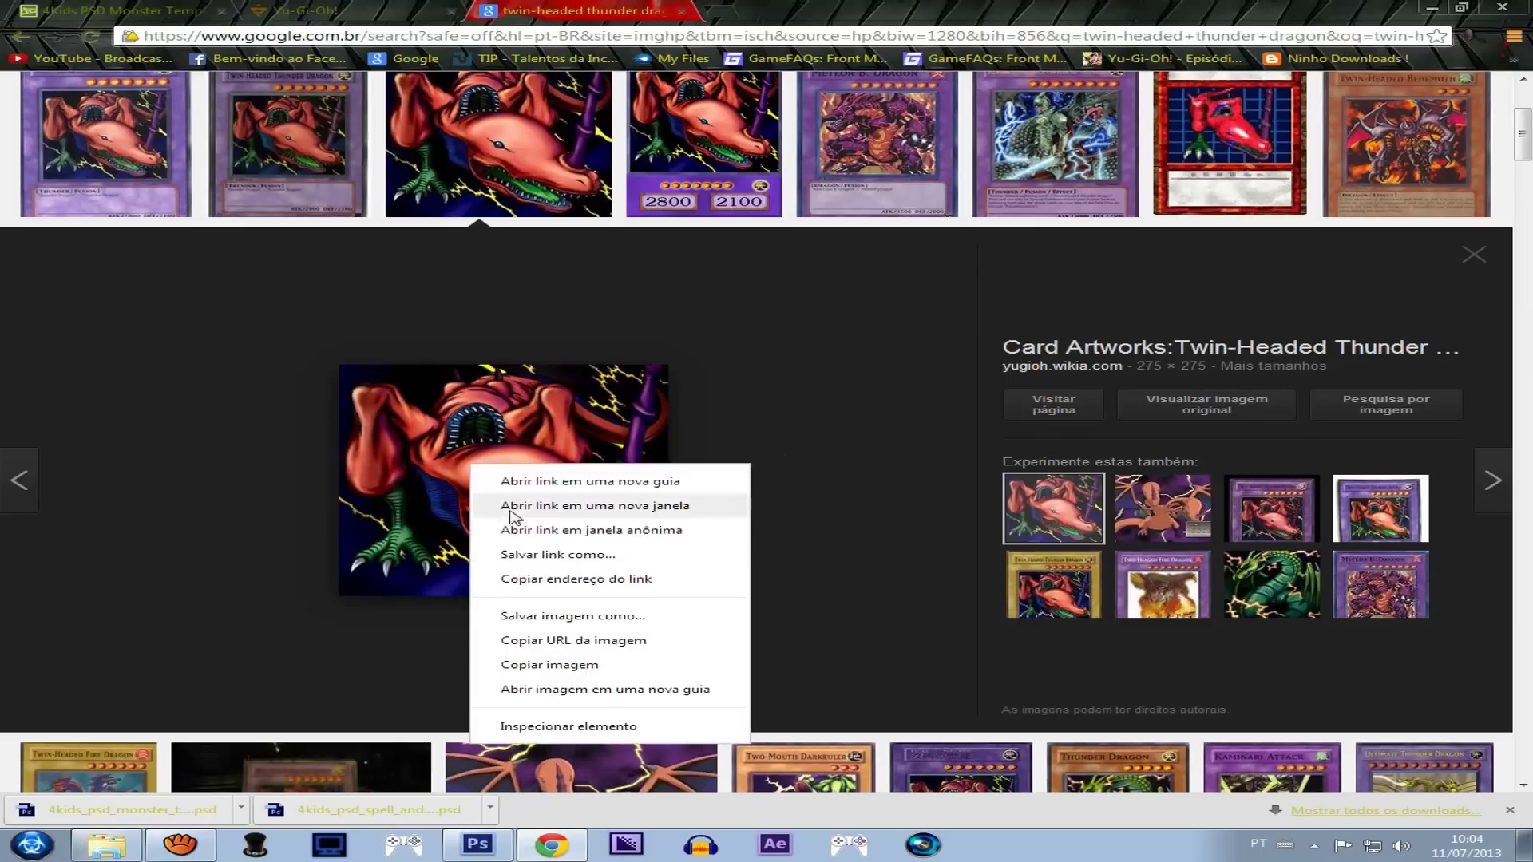
{"action": "left_click", "coordinate": [558, 615]}
{"action": "left_click", "coordinate": [71, 114]}
{"action": "left_click", "coordinate": [563, 403]}
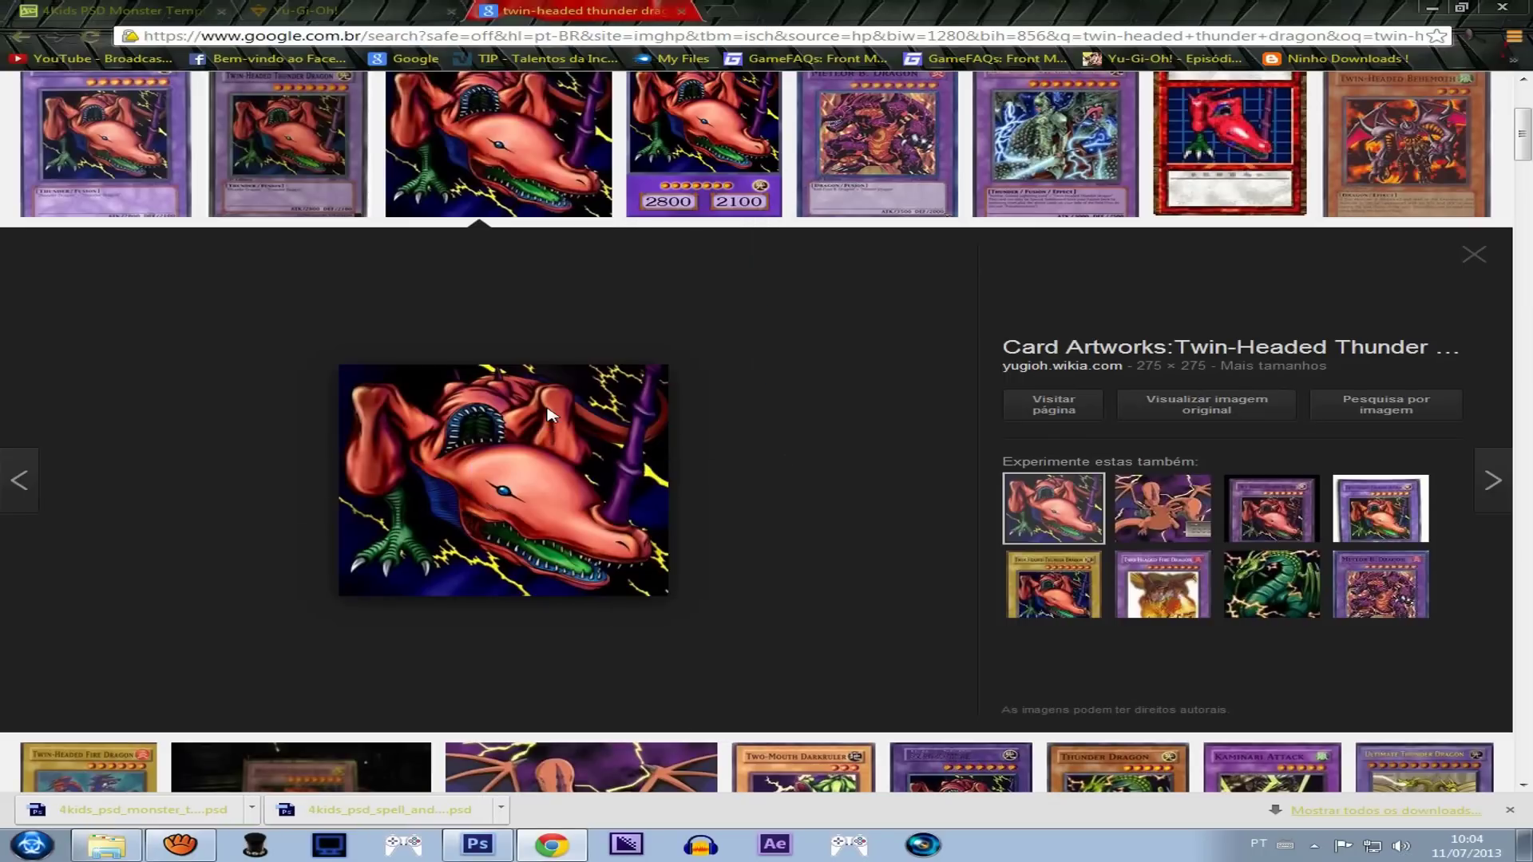
{"action": "key", "text": "super+d"}
{"action": "left_click_drag", "start_coordinate": [53, 355], "coordinate": [790, 391]}
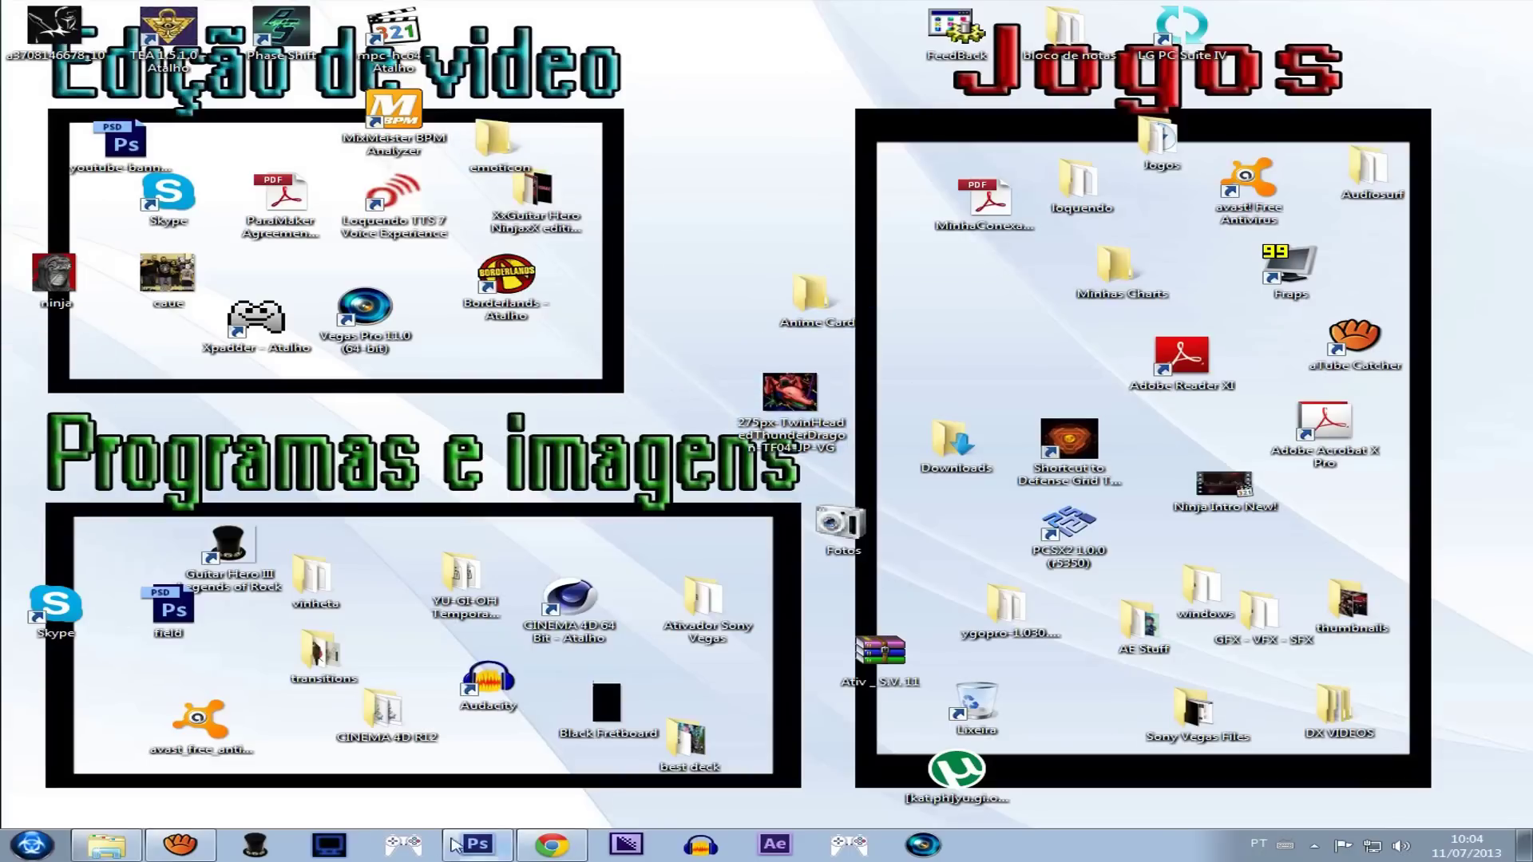
Step: Close the artwork preview and the image search tab in Chrome, and return to Photoshop
{"action": "left_click", "coordinate": [550, 845]}
{"action": "left_click", "coordinate": [1472, 255]}
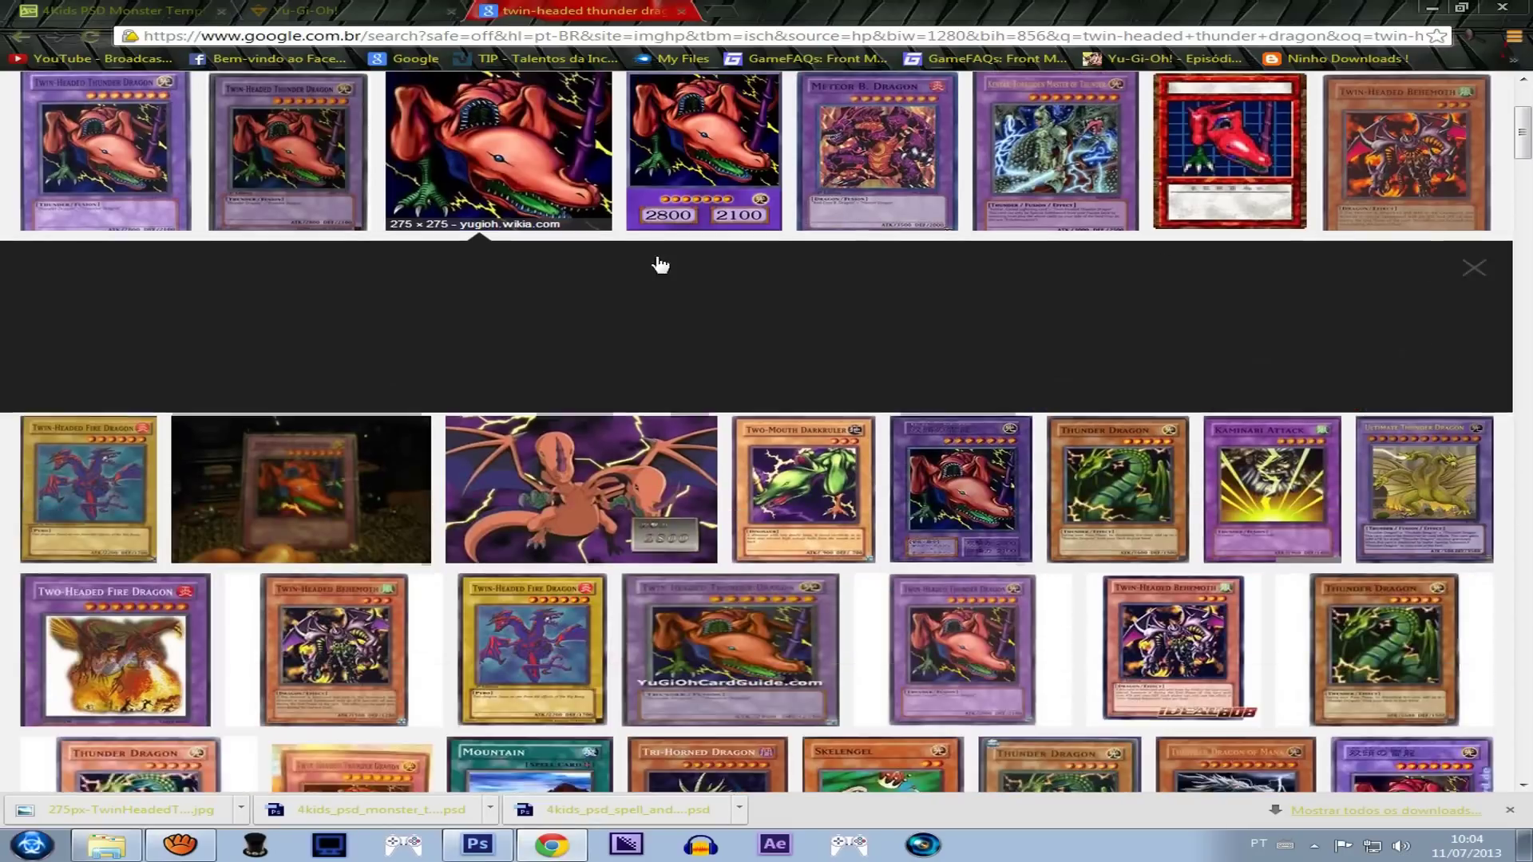
{"action": "left_click", "coordinate": [680, 11]}
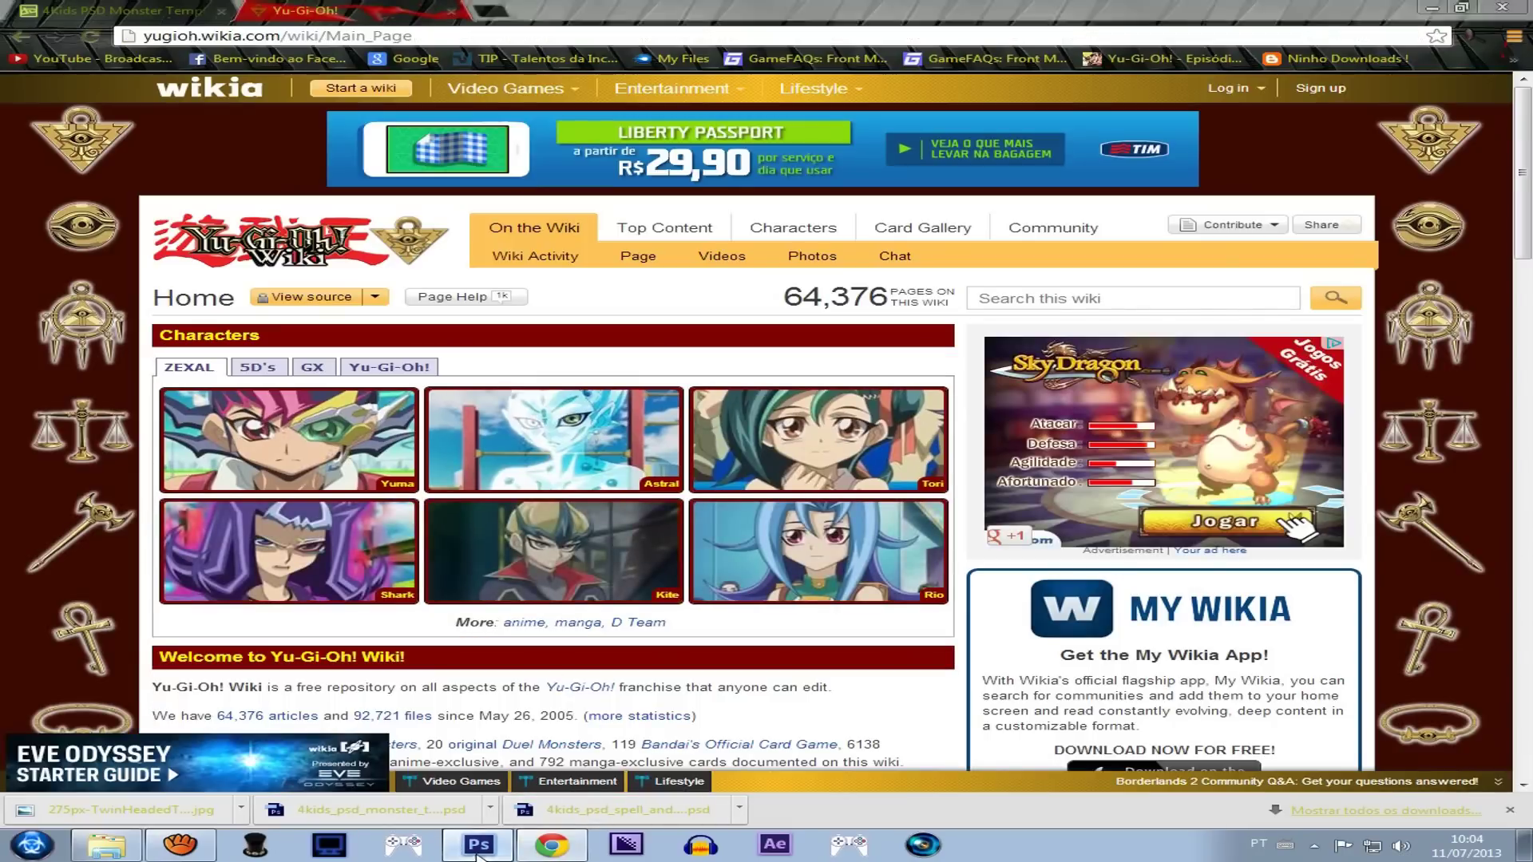
{"action": "left_click", "coordinate": [478, 845]}
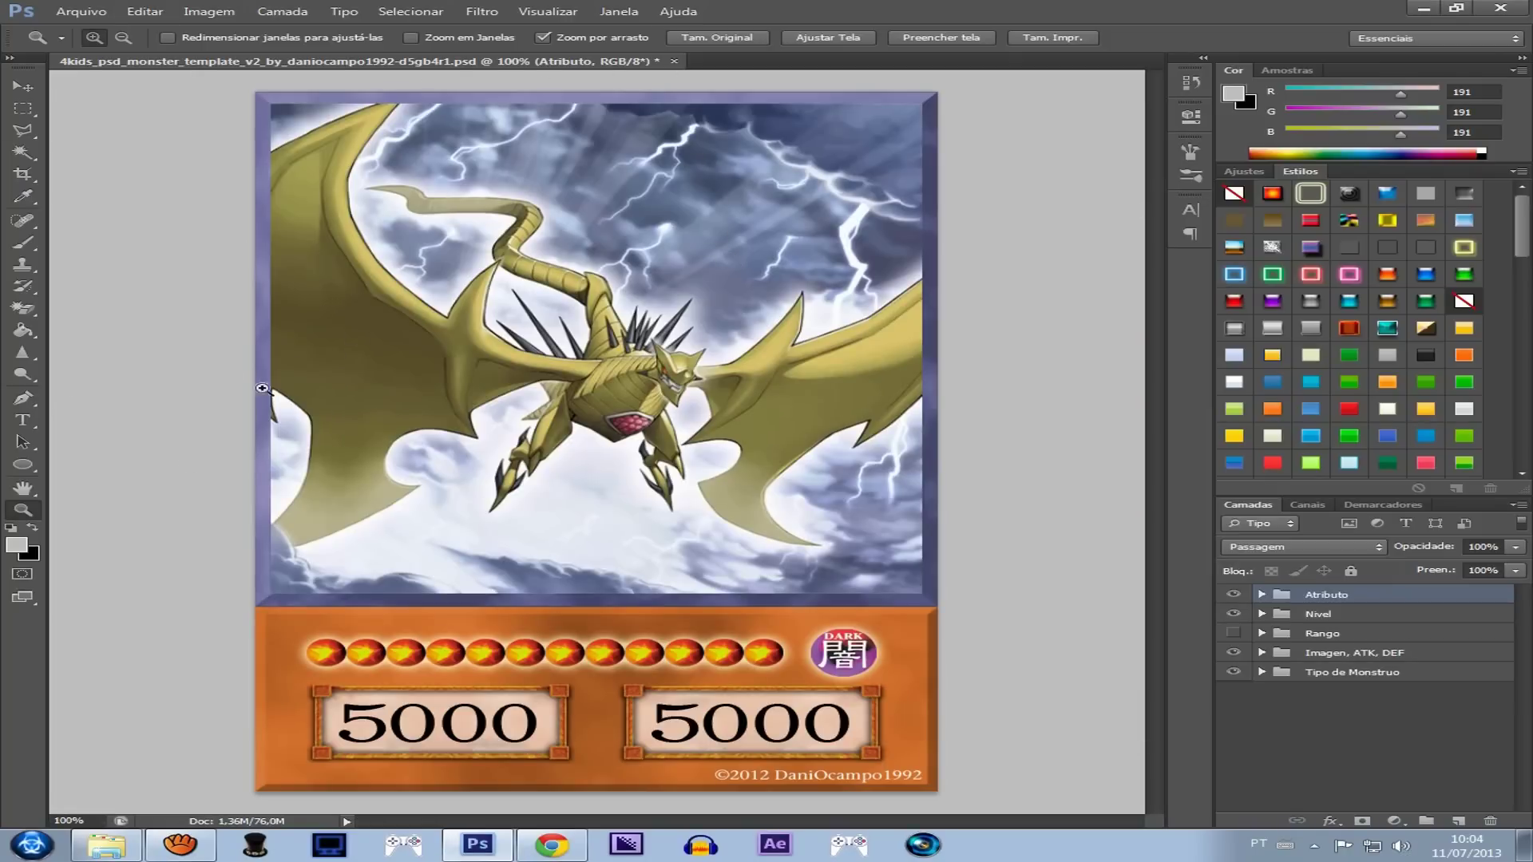
Step: Check the pixel dimensions of card image 1030 in the ygopro folder's pics subfolder, and close the folder
{"action": "left_click", "coordinate": [106, 845]}
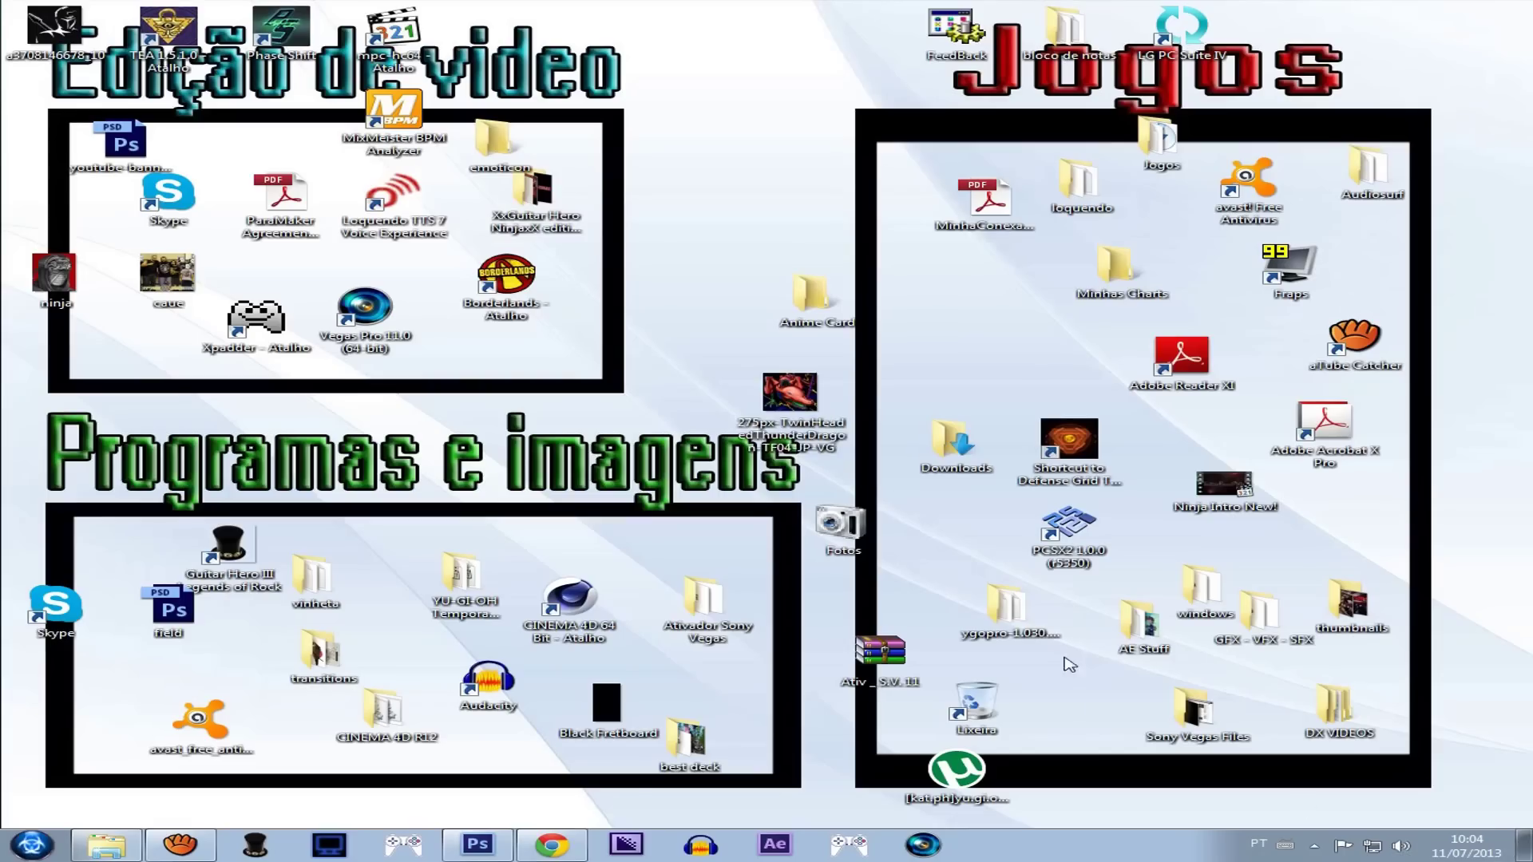
{"action": "double_click", "coordinate": [1011, 621]}
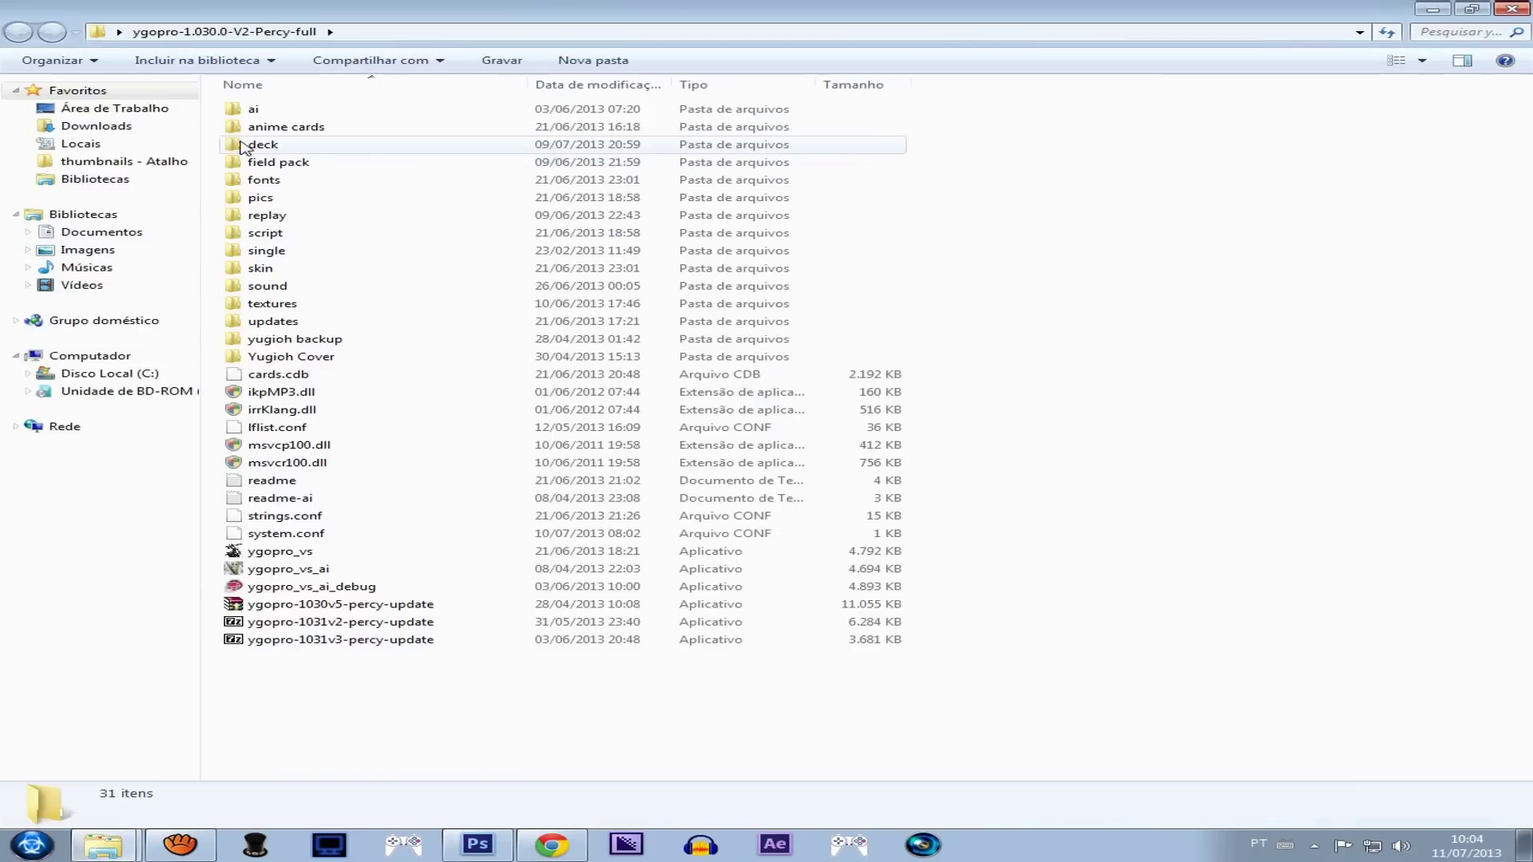
{"action": "double_click", "coordinate": [260, 197]}
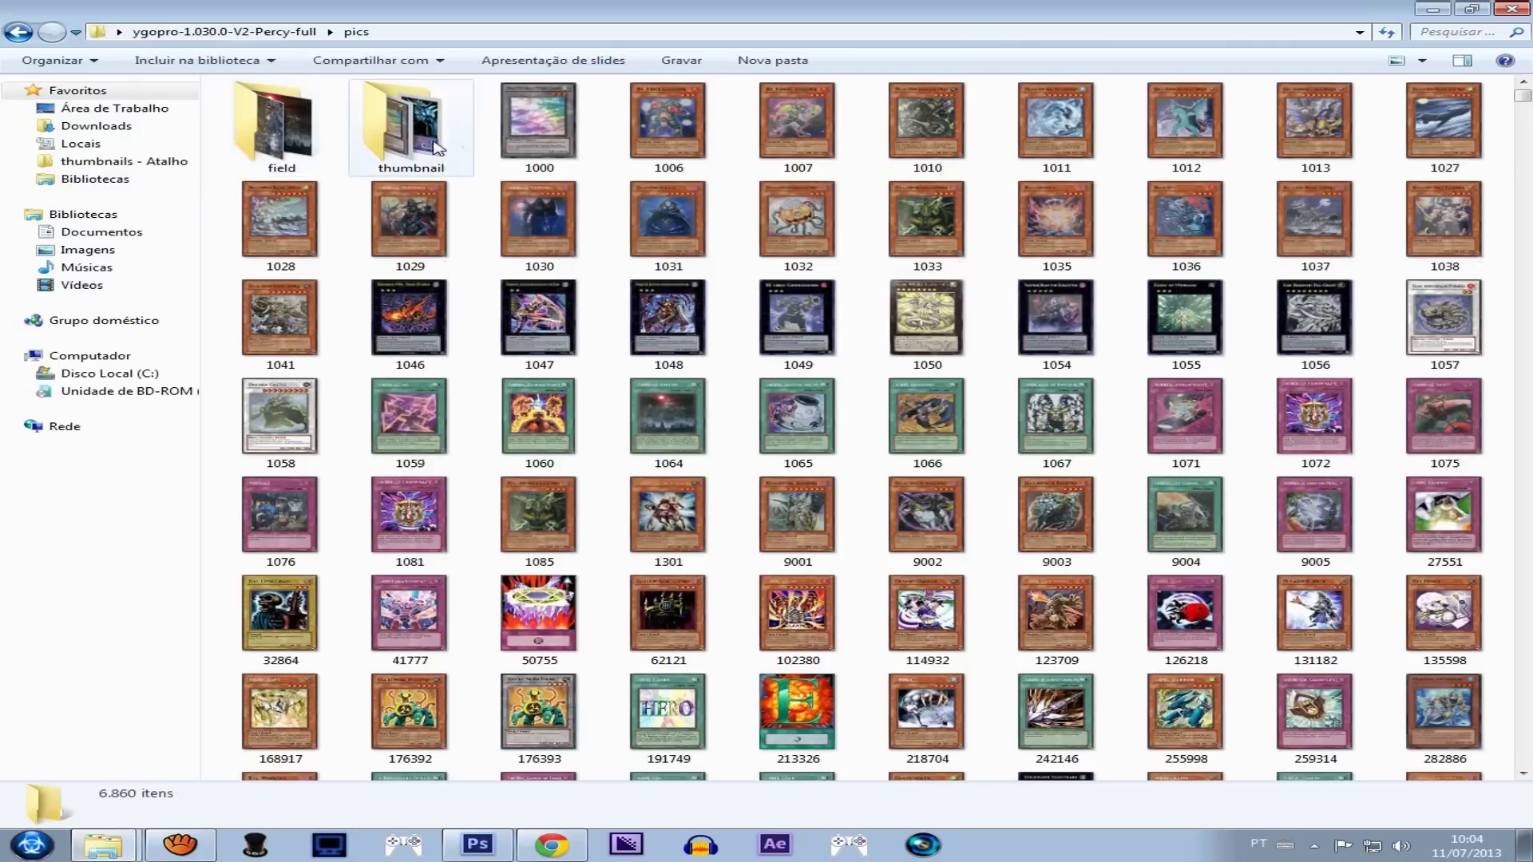
{"action": "right_click", "coordinate": [526, 229]}
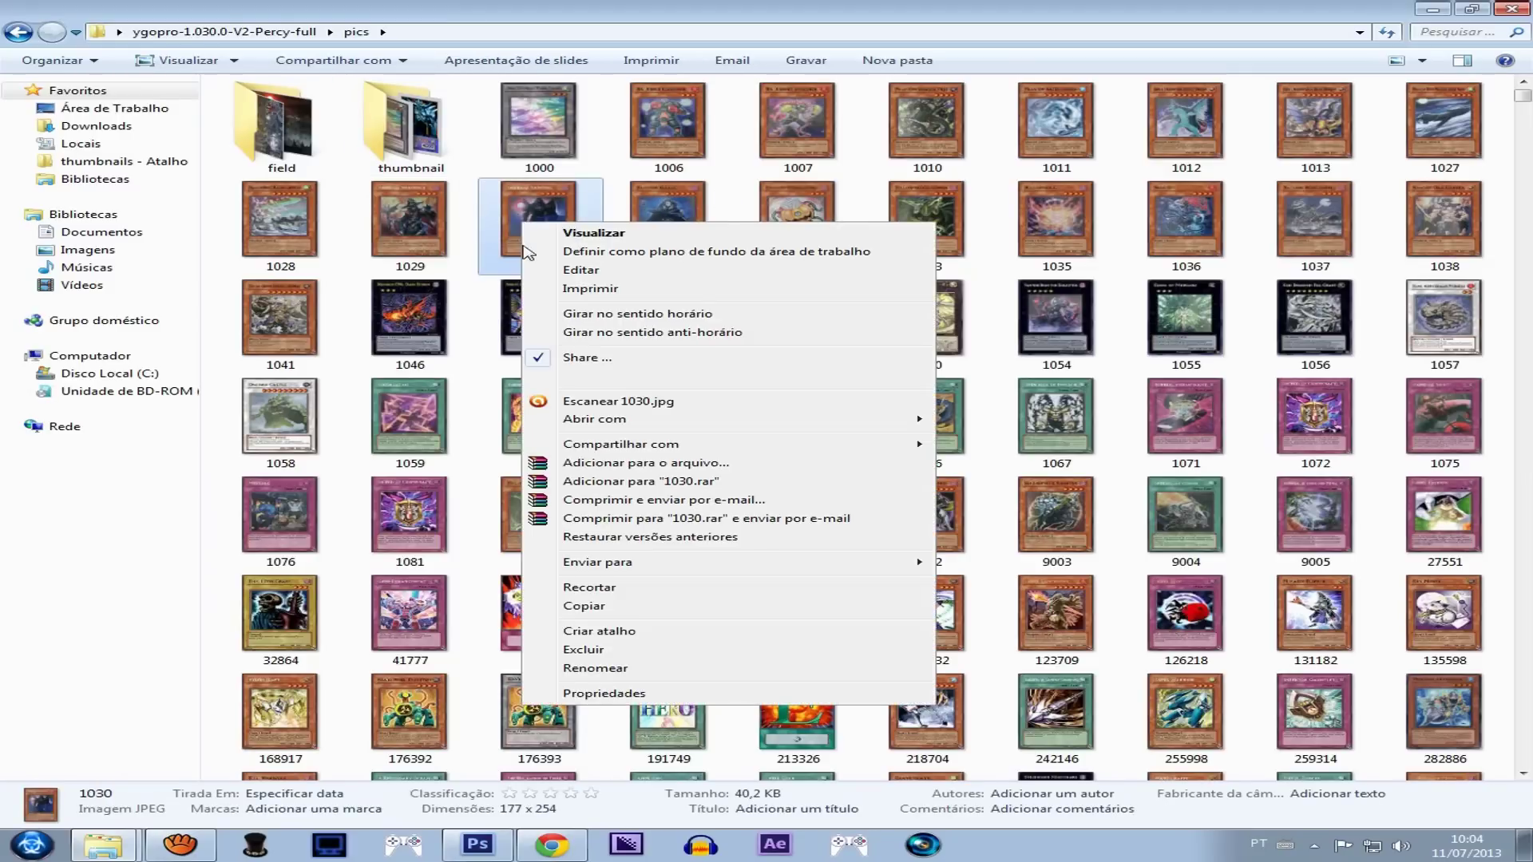
{"action": "left_click", "coordinate": [572, 817]}
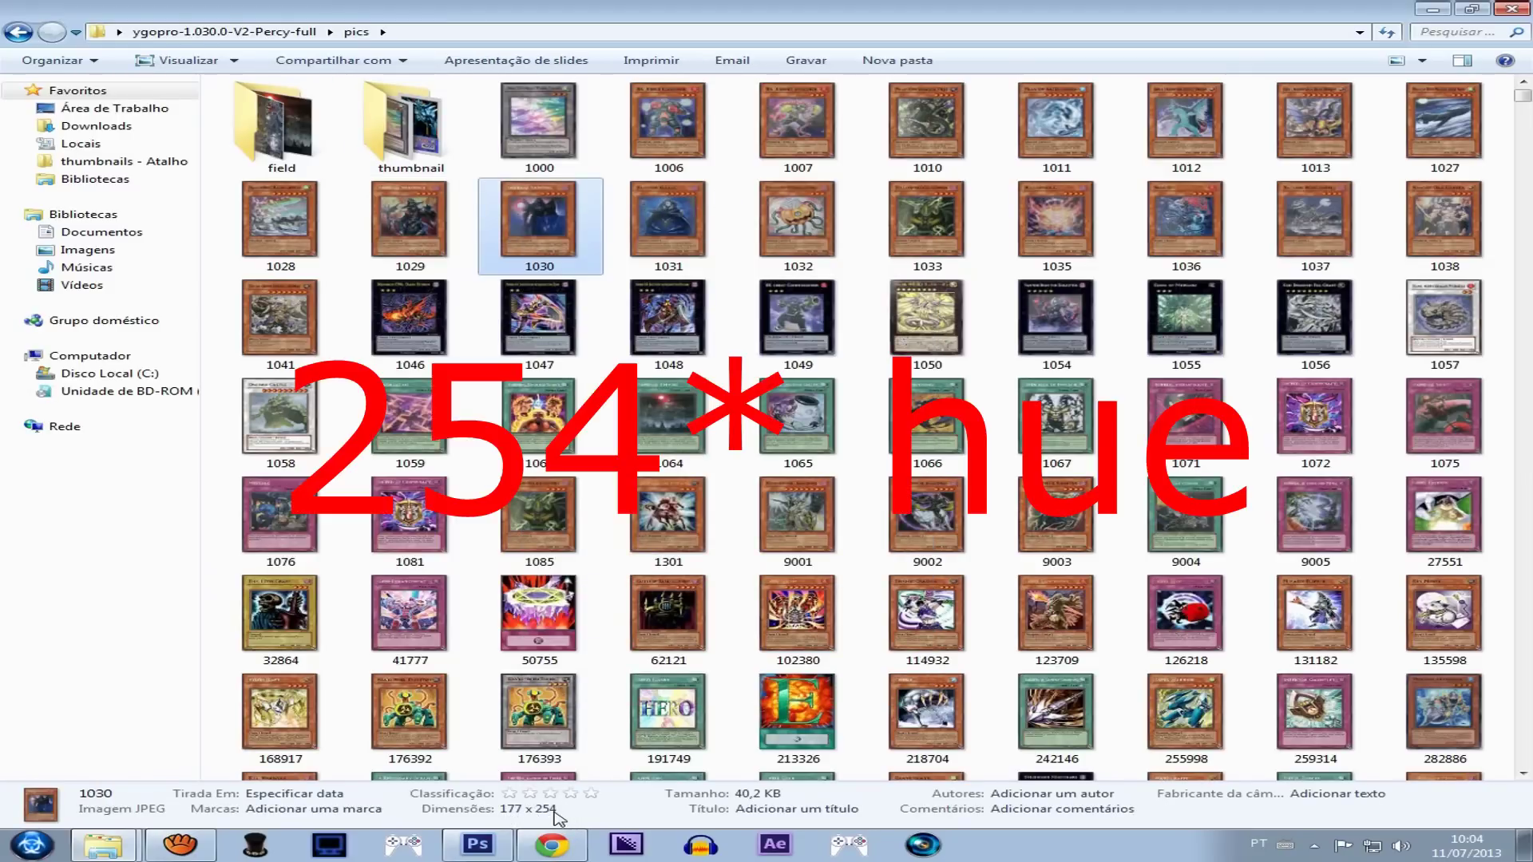
{"action": "left_click", "coordinate": [1520, 7]}
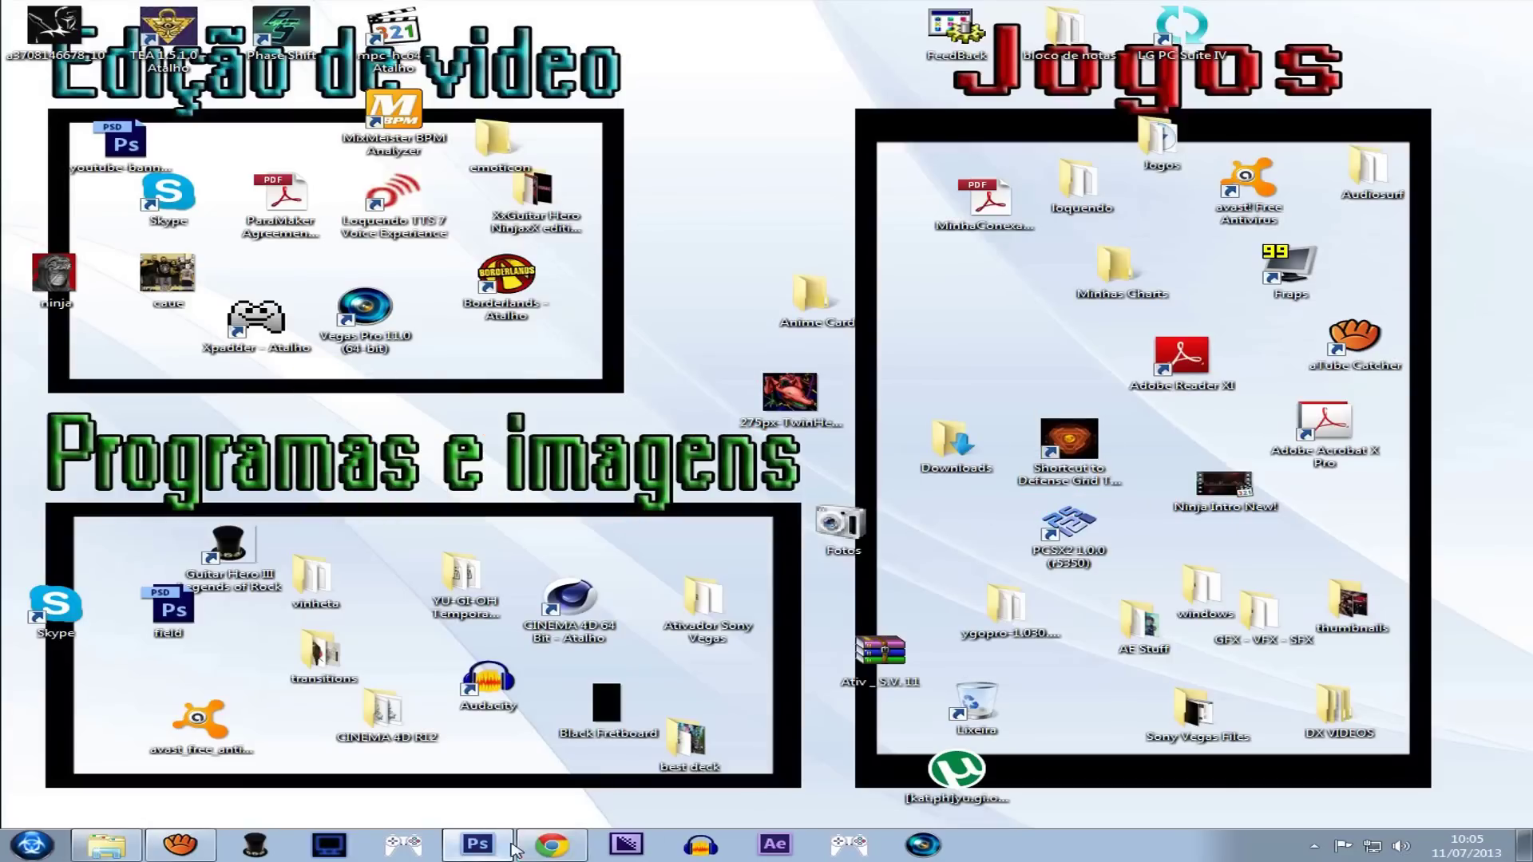
Step: Resize the monster template in Photoshop to 177 pixels wide and 254 pixels high
{"action": "left_click", "coordinate": [477, 844]}
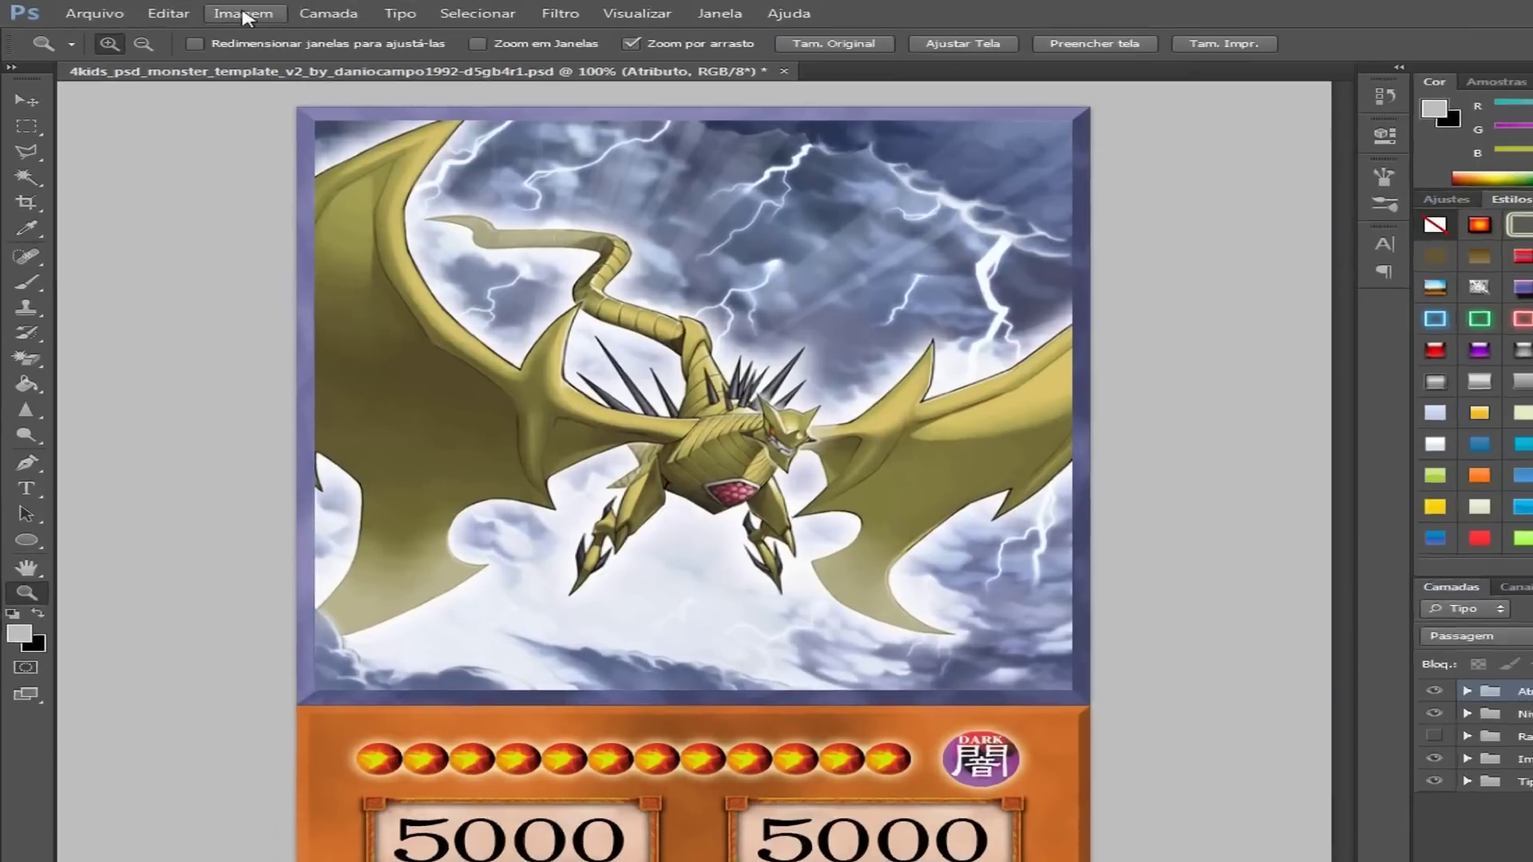
{"action": "left_click", "coordinate": [209, 11]}
{"action": "left_click", "coordinate": [496, 247]}
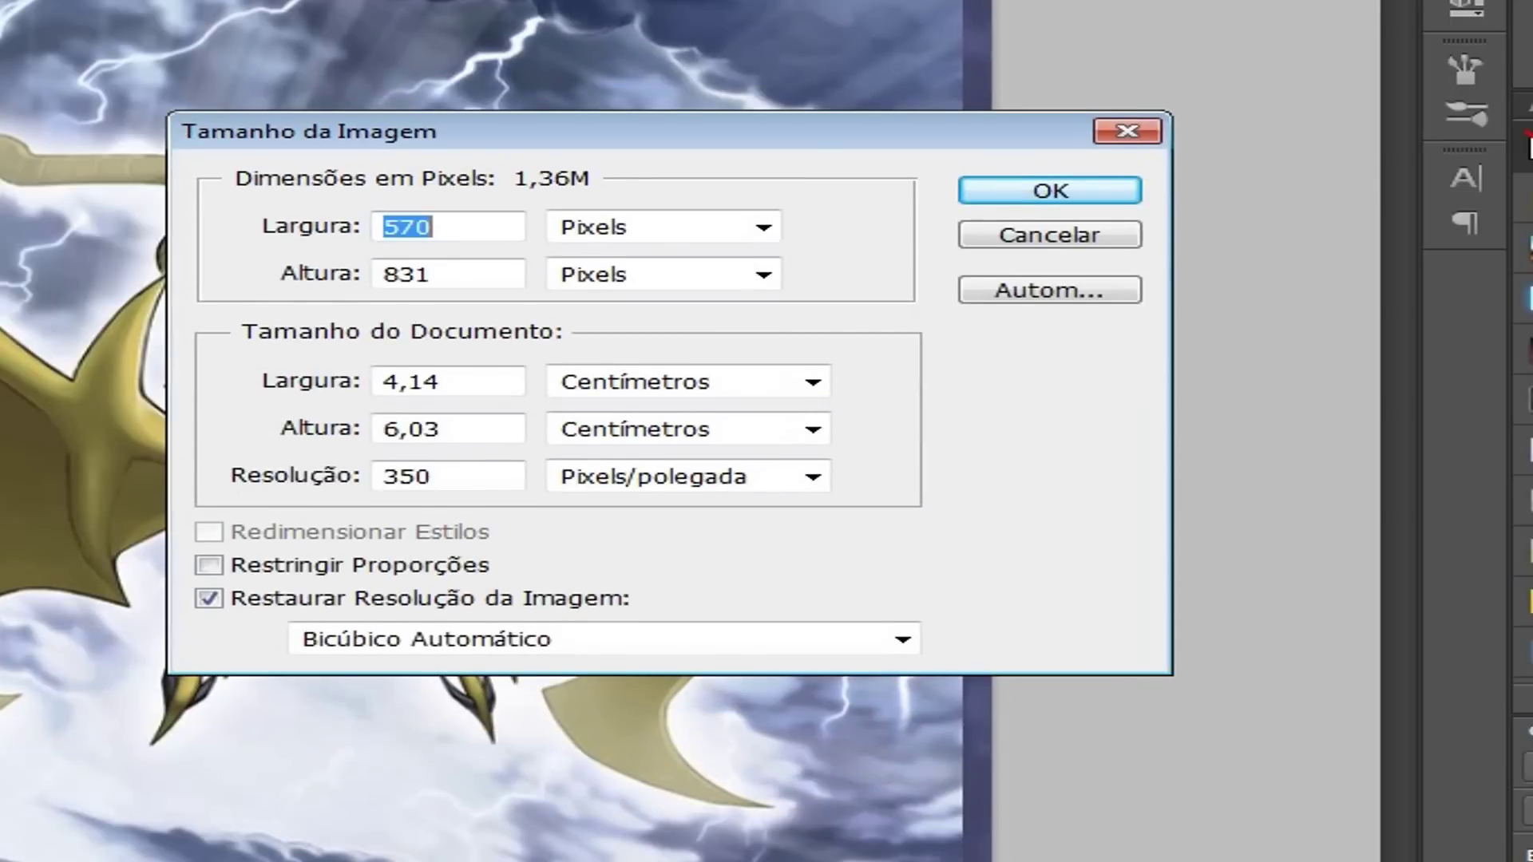
{"action": "type", "text": "177"}
{"action": "left_click", "coordinate": [499, 281]}
{"action": "double_click", "coordinate": [496, 275]}
{"action": "type", "text": "254"}
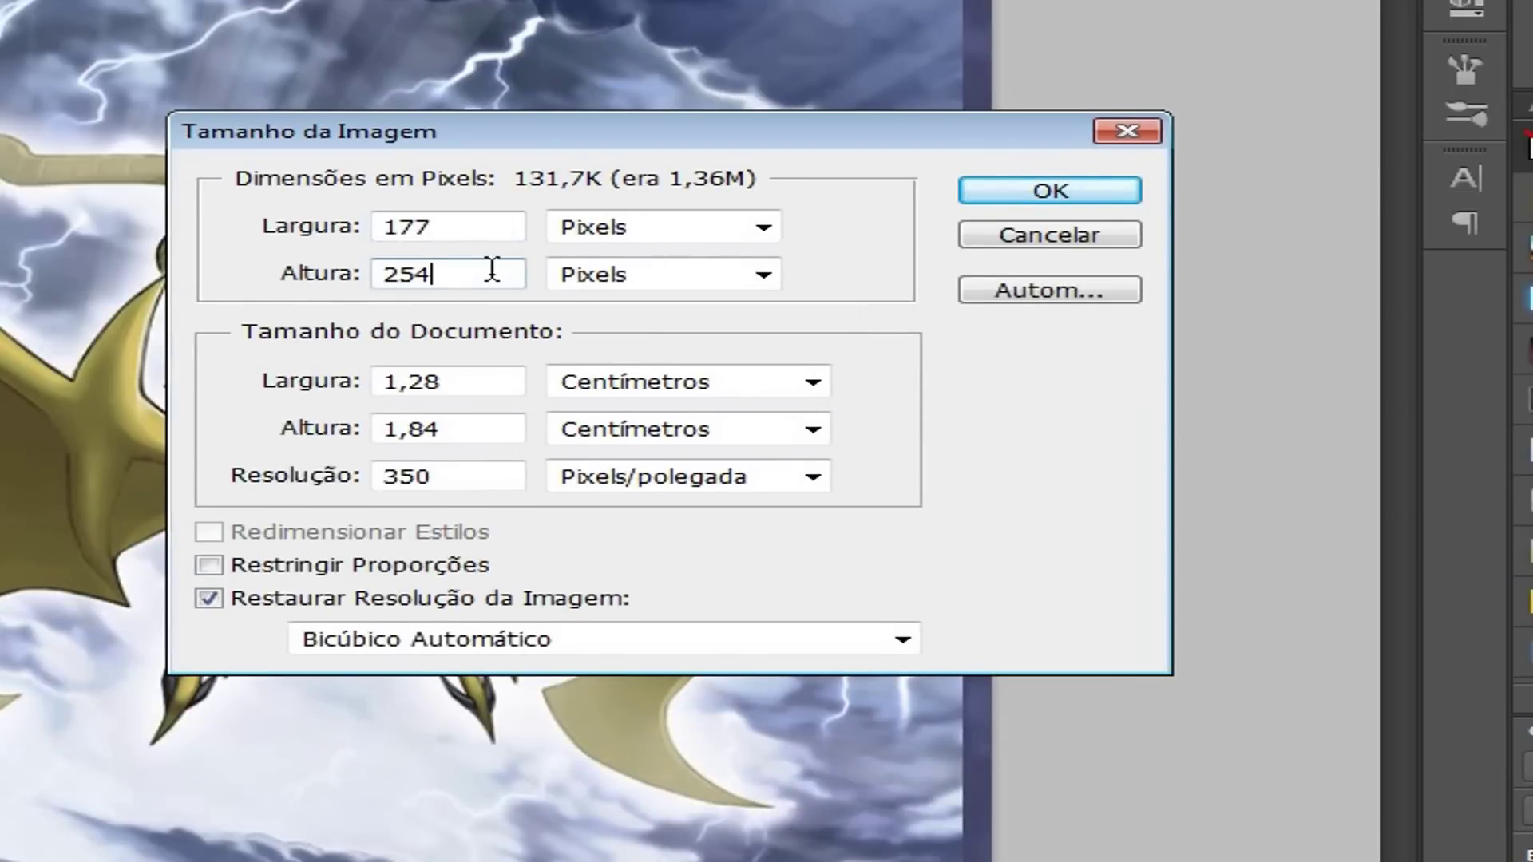
{"action": "left_click", "coordinate": [961, 191]}
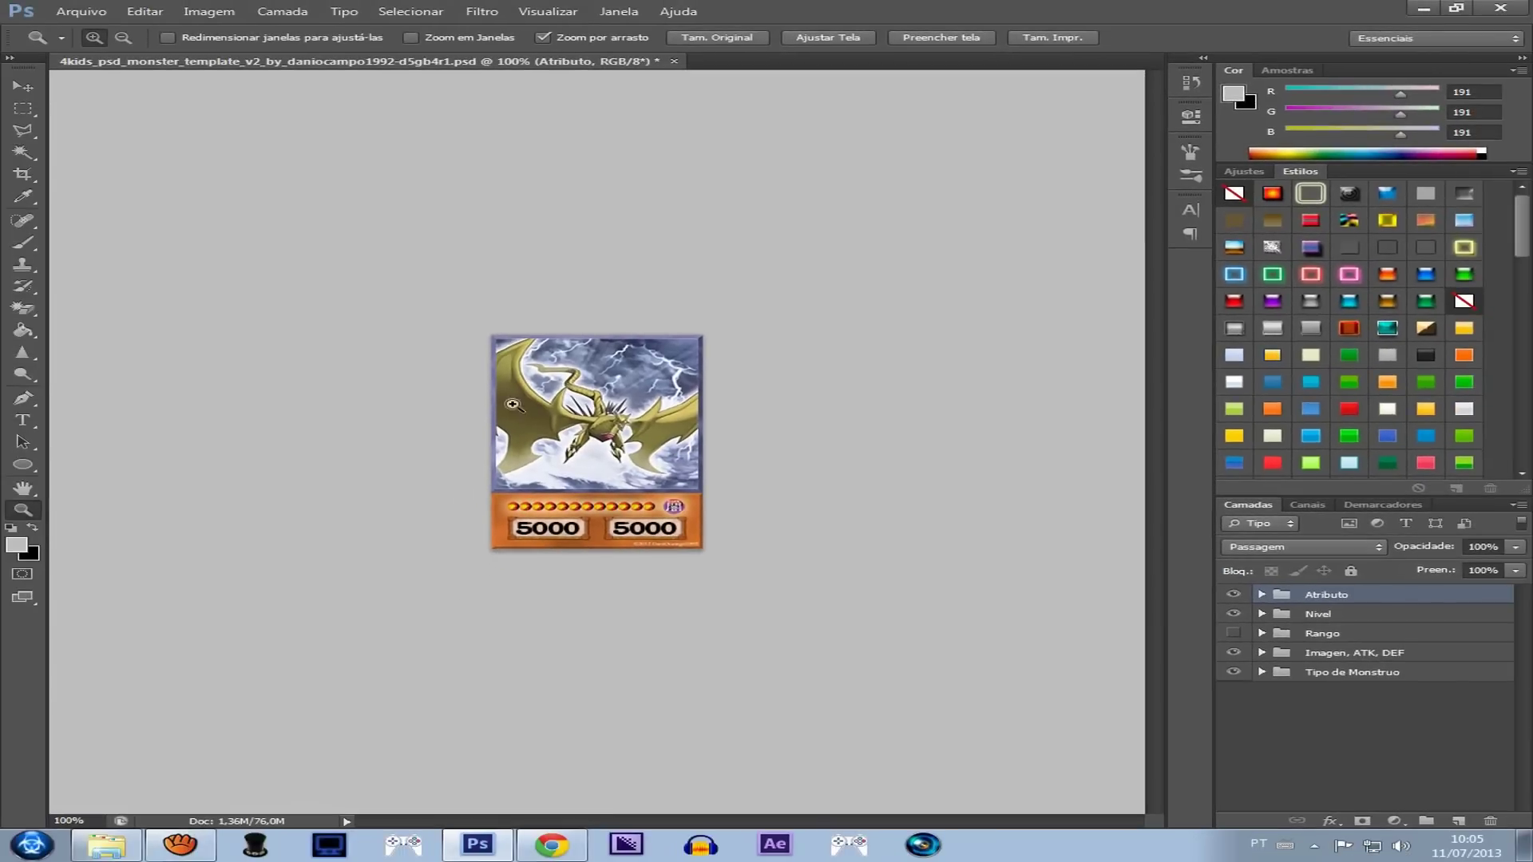
Step: Hide the Traçado effect on the ATK and DEF text layers in the Imagen, ATK, DEF group
{"action": "left_click", "coordinate": [581, 429]}
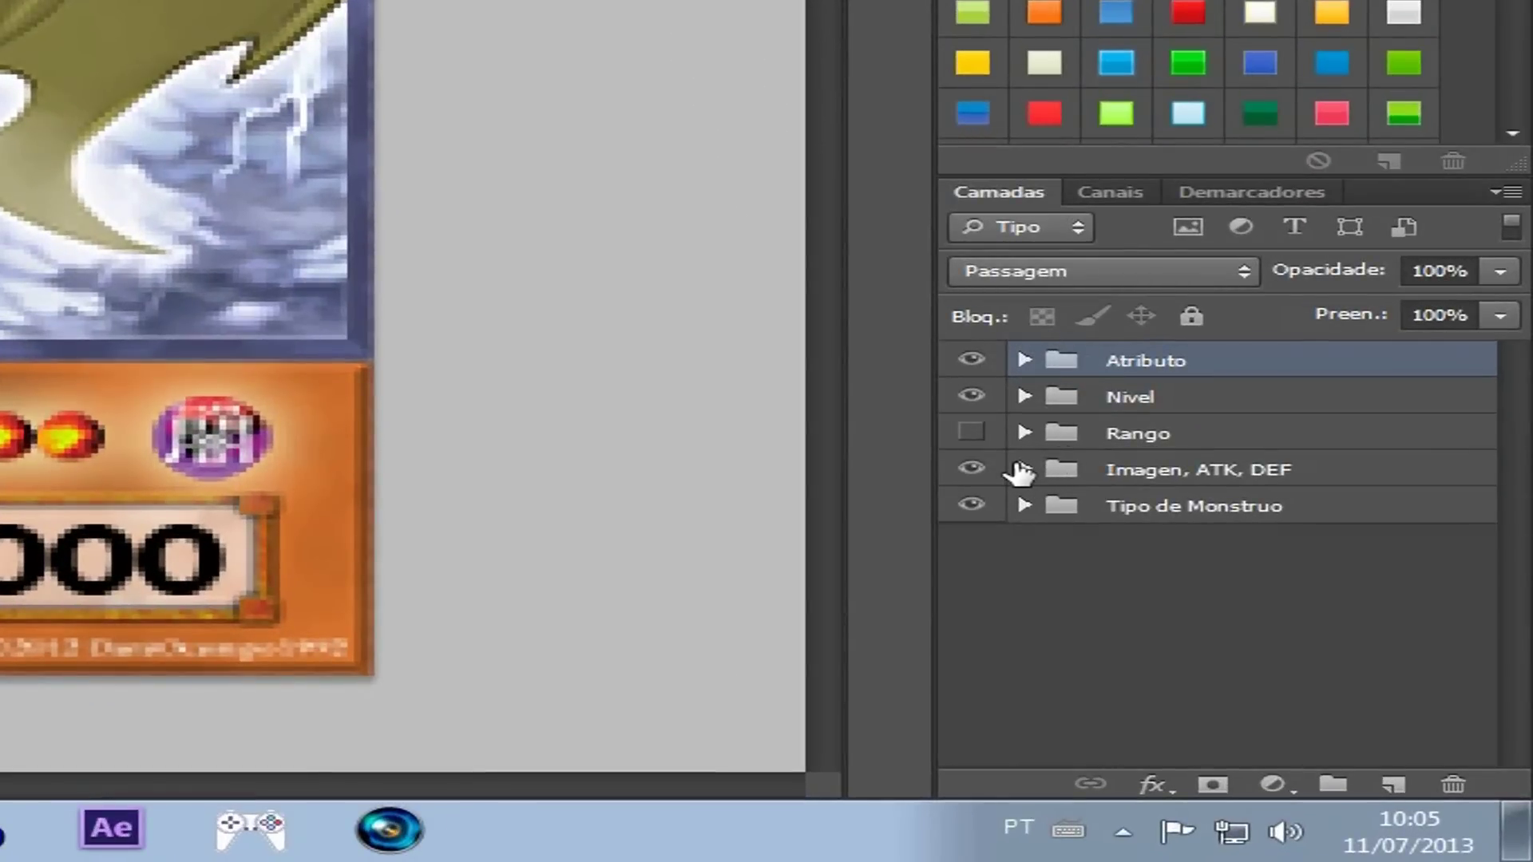
{"action": "left_click", "coordinate": [1024, 471]}
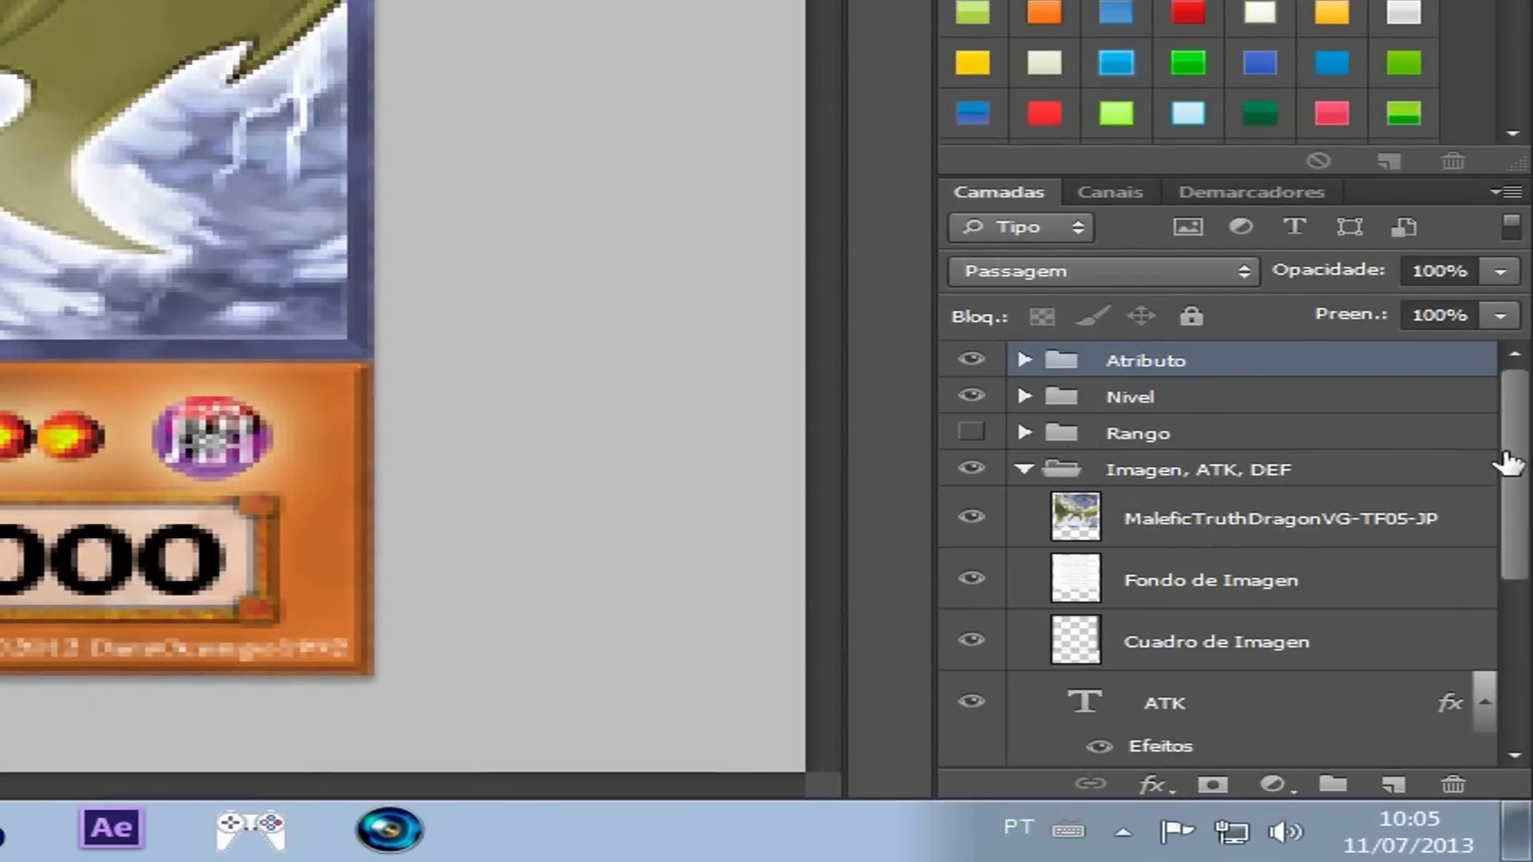
{"action": "scroll", "coordinate": [1509, 463], "scroll_direction": "down", "scroll_amount": 5}
{"action": "scroll", "coordinate": [1293, 370], "scroll_direction": "up", "scroll_amount": 1}
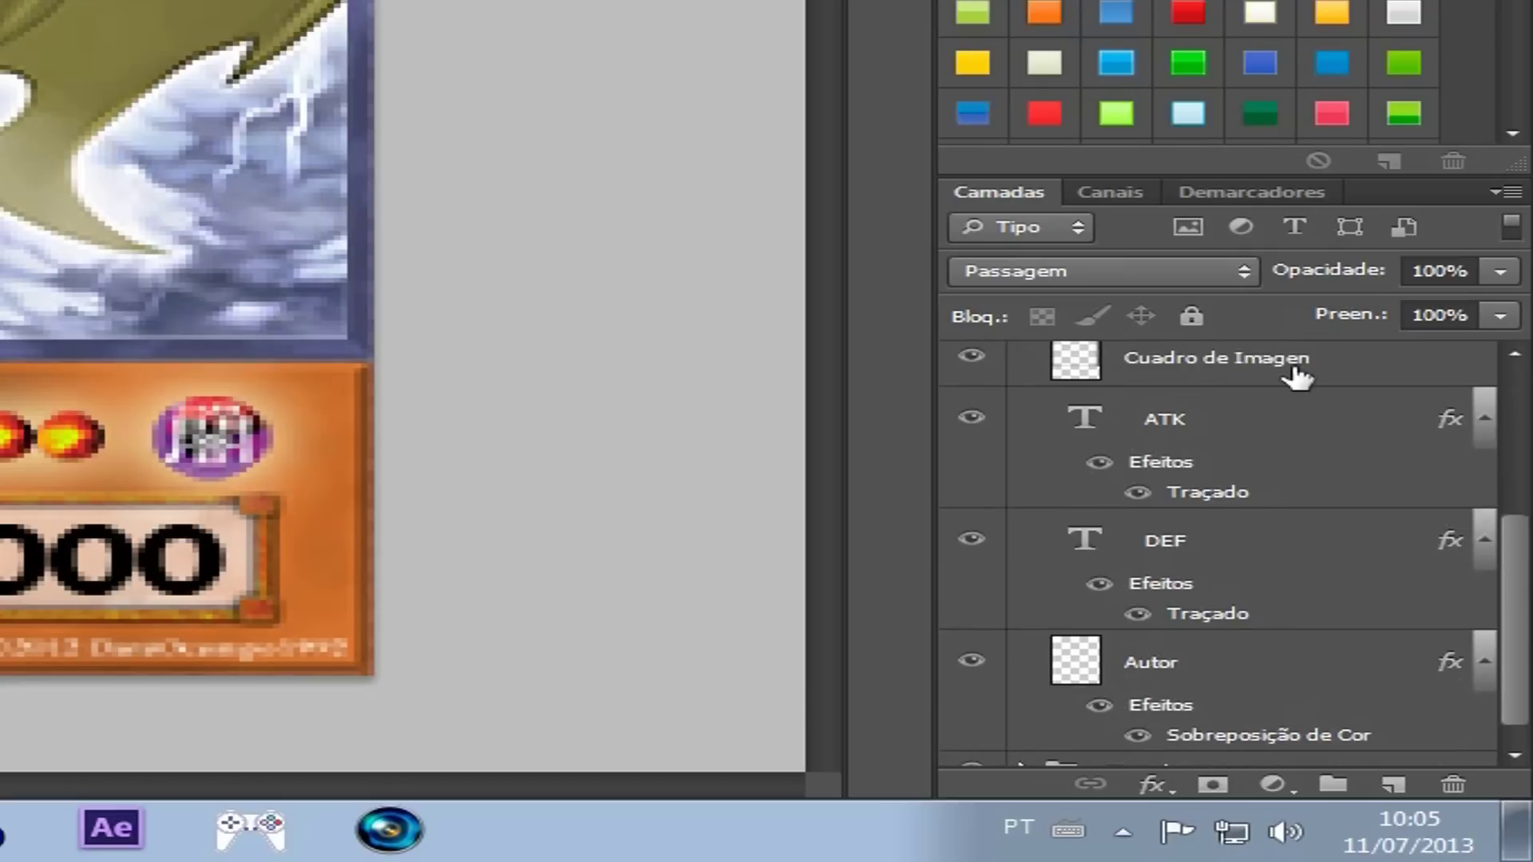
{"action": "left_click", "coordinate": [1138, 445]}
{"action": "left_click", "coordinate": [1142, 562]}
{"action": "left_click", "coordinate": [1154, 447]}
{"action": "left_click", "coordinate": [1157, 551]}
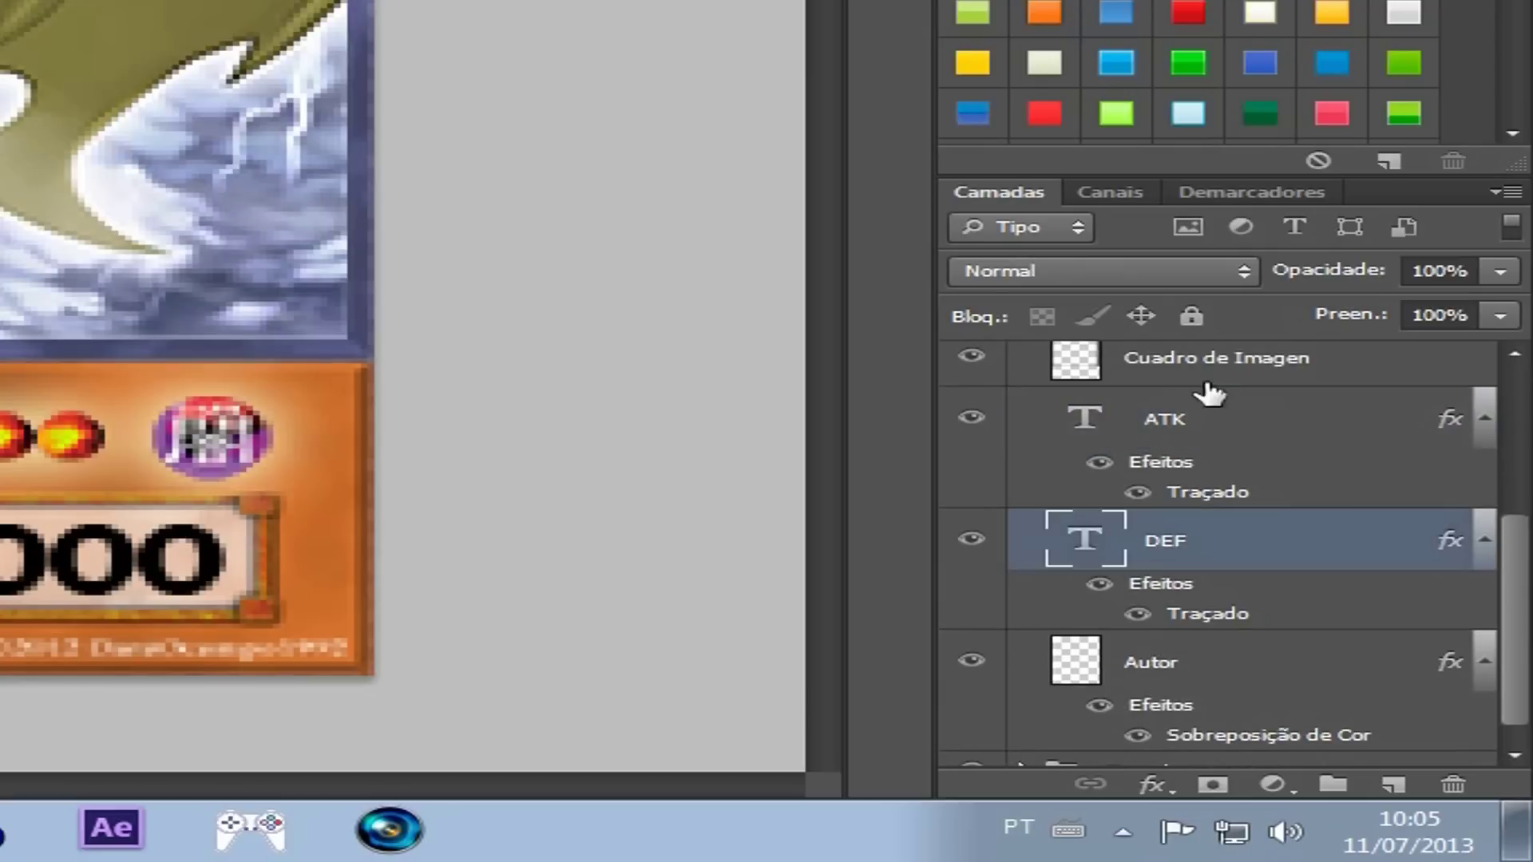
{"action": "left_click", "coordinate": [1157, 439]}
{"action": "left_click", "coordinate": [1157, 538]}
{"action": "left_click", "coordinate": [1148, 417]}
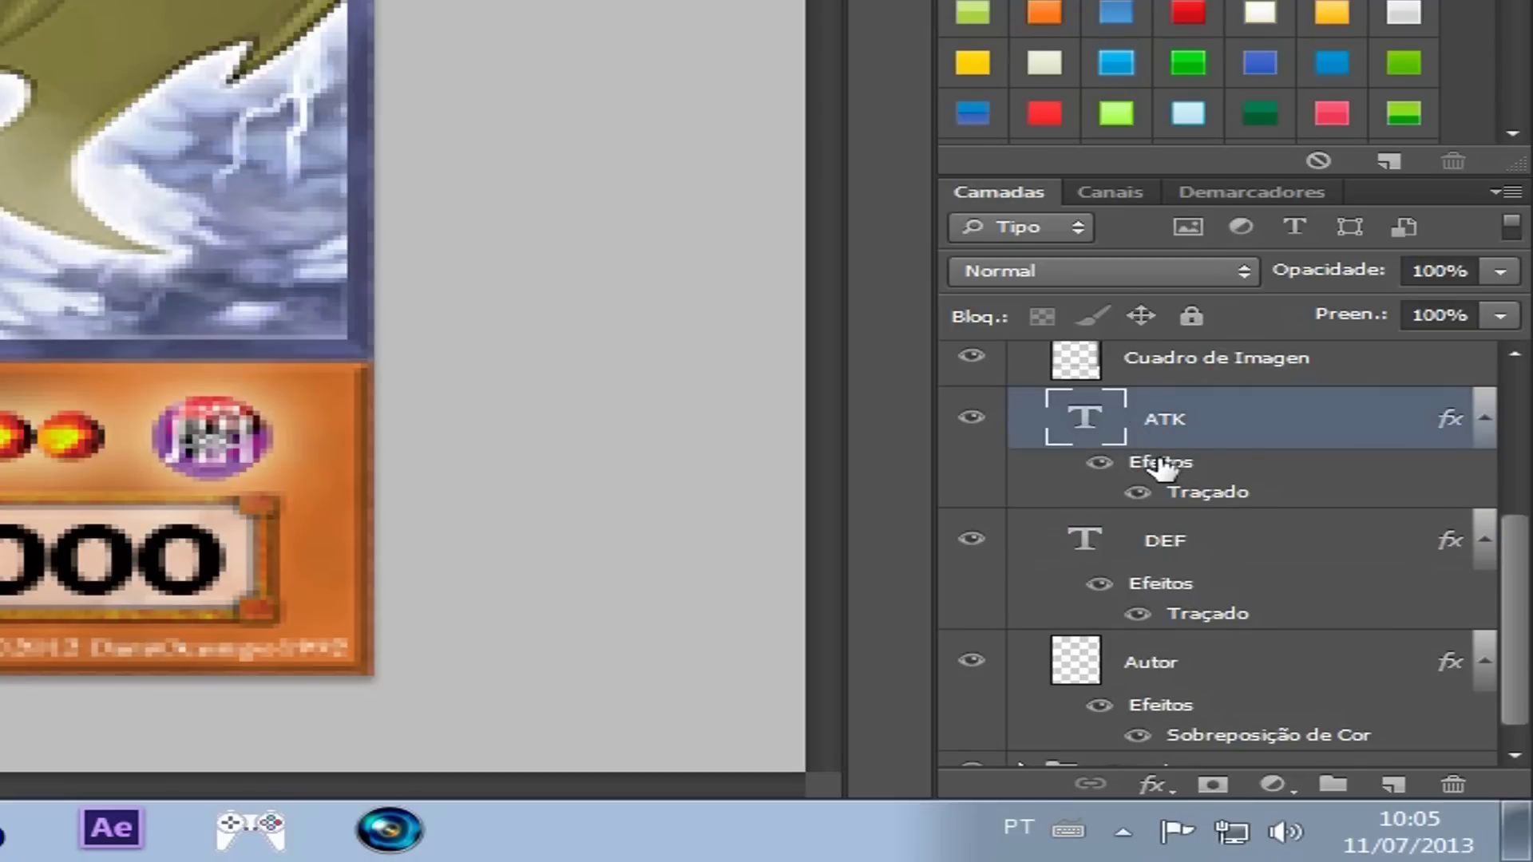
{"action": "left_click", "coordinate": [1137, 493]}
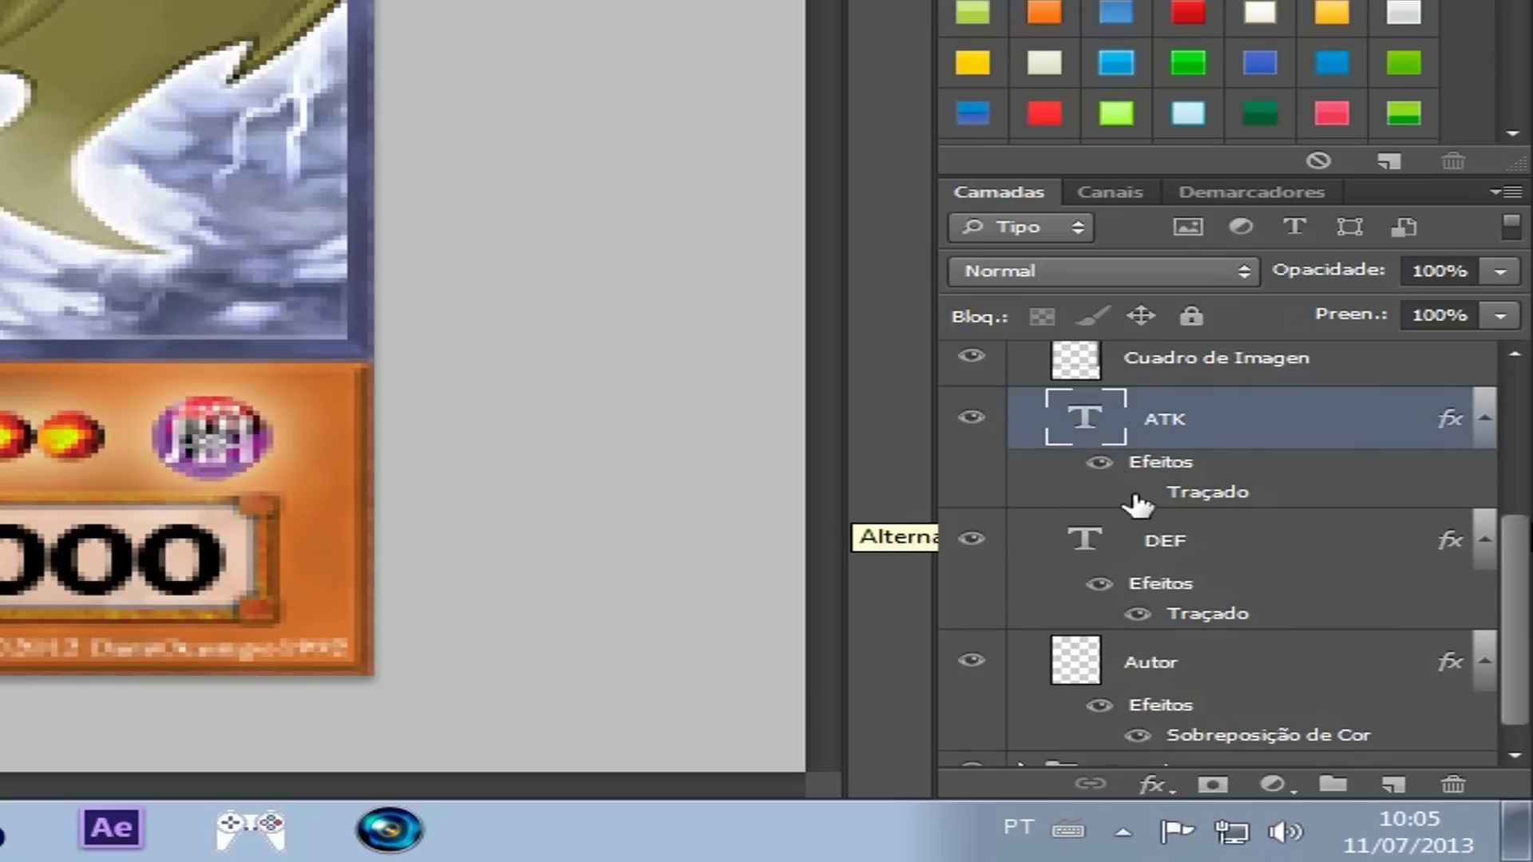
{"action": "left_click", "coordinate": [1137, 614]}
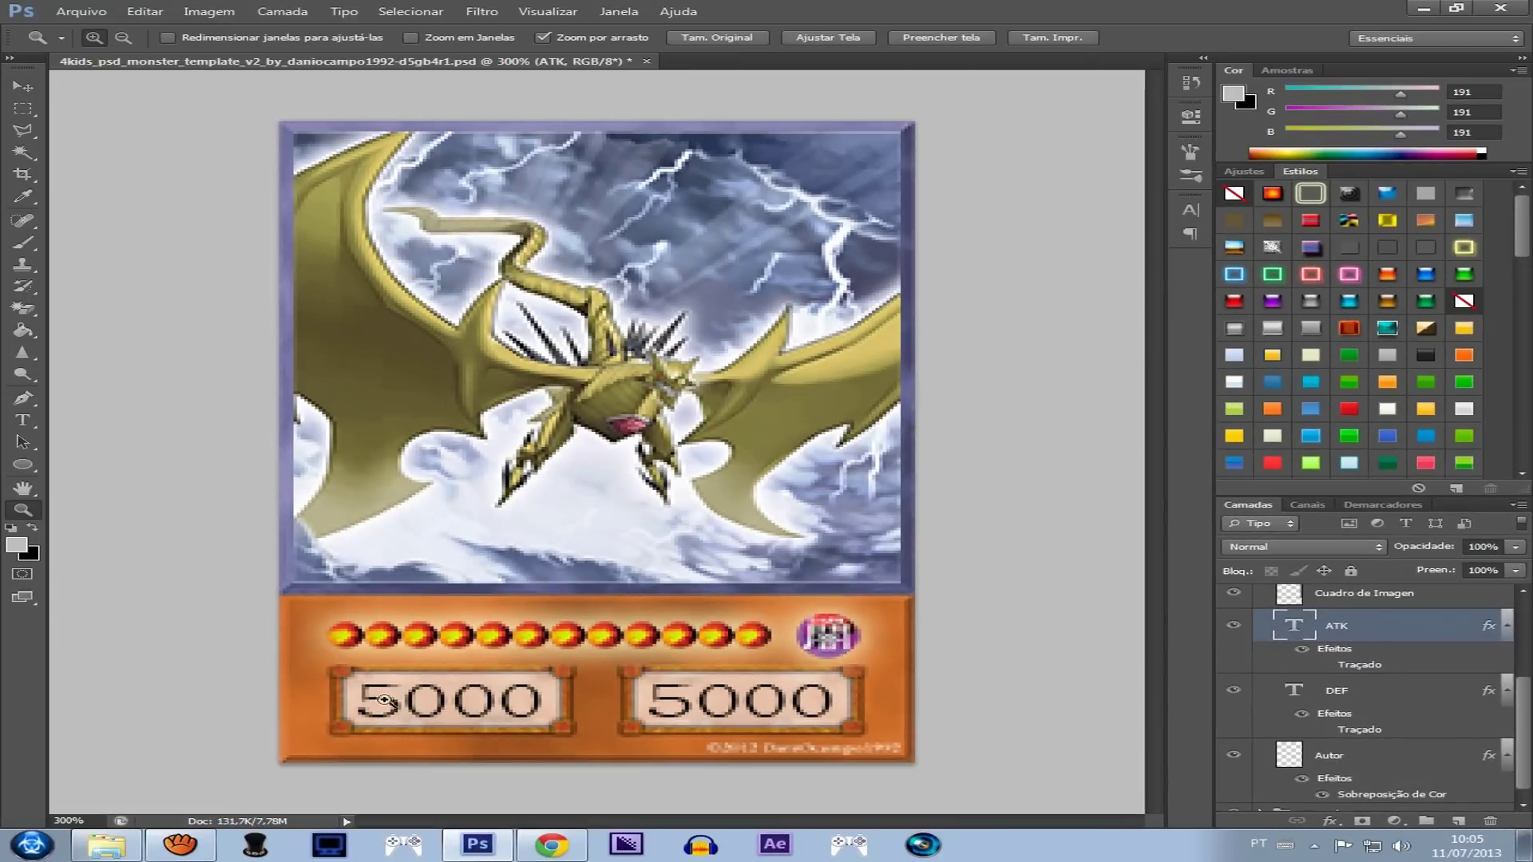
Step: Collapse the effects lists of the ATK and DEF layers and the Imagen, ATK, DEF group
{"action": "left_click", "coordinate": [1509, 631]}
{"action": "left_click", "coordinate": [1507, 678]}
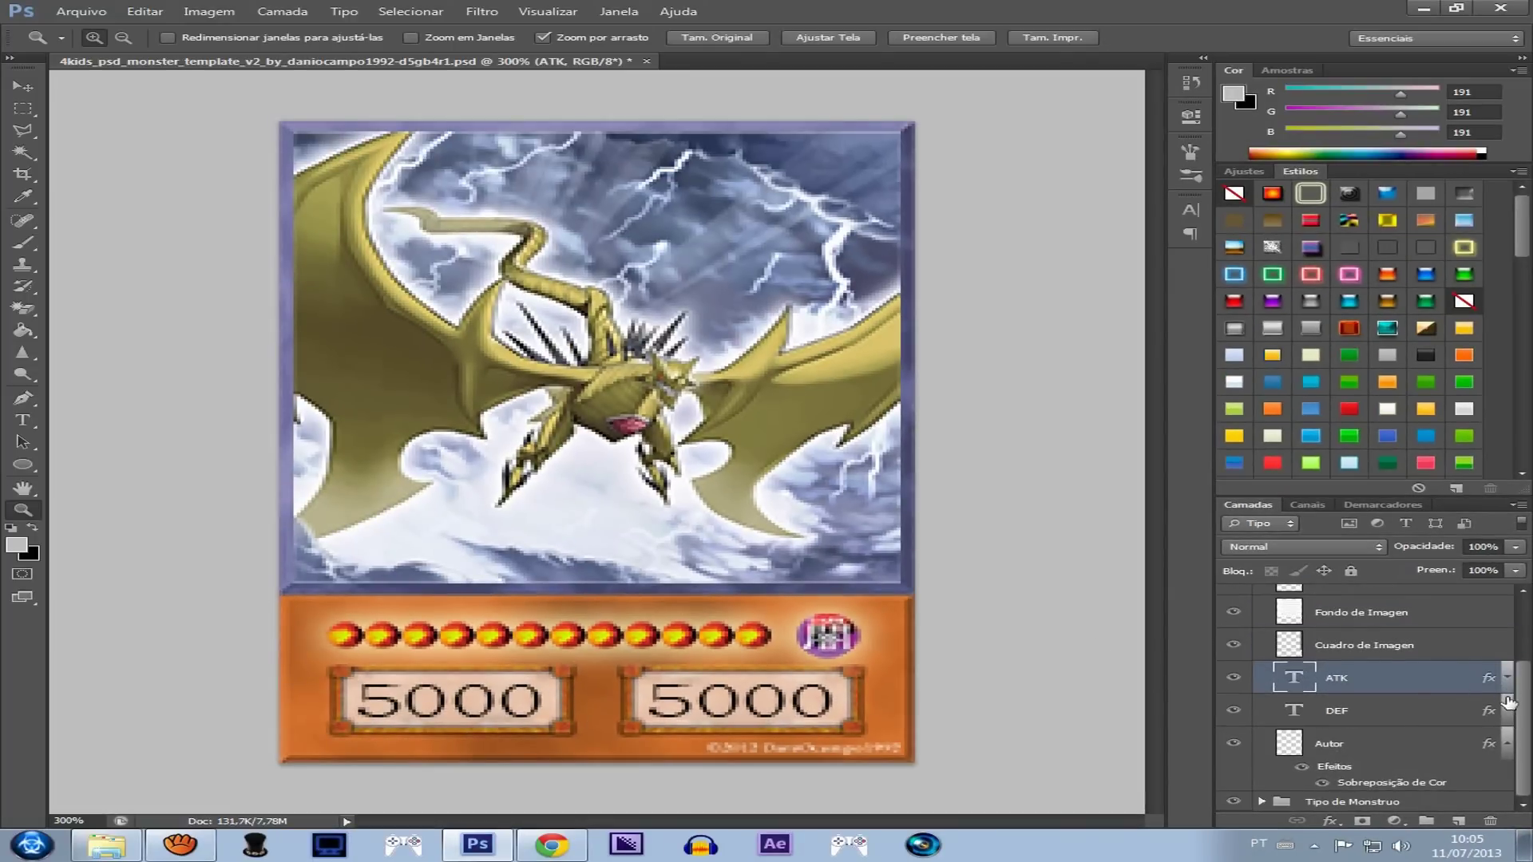
{"action": "scroll", "coordinate": [1357, 695], "scroll_direction": "up", "scroll_amount": 3}
{"action": "left_click", "coordinate": [1261, 654]}
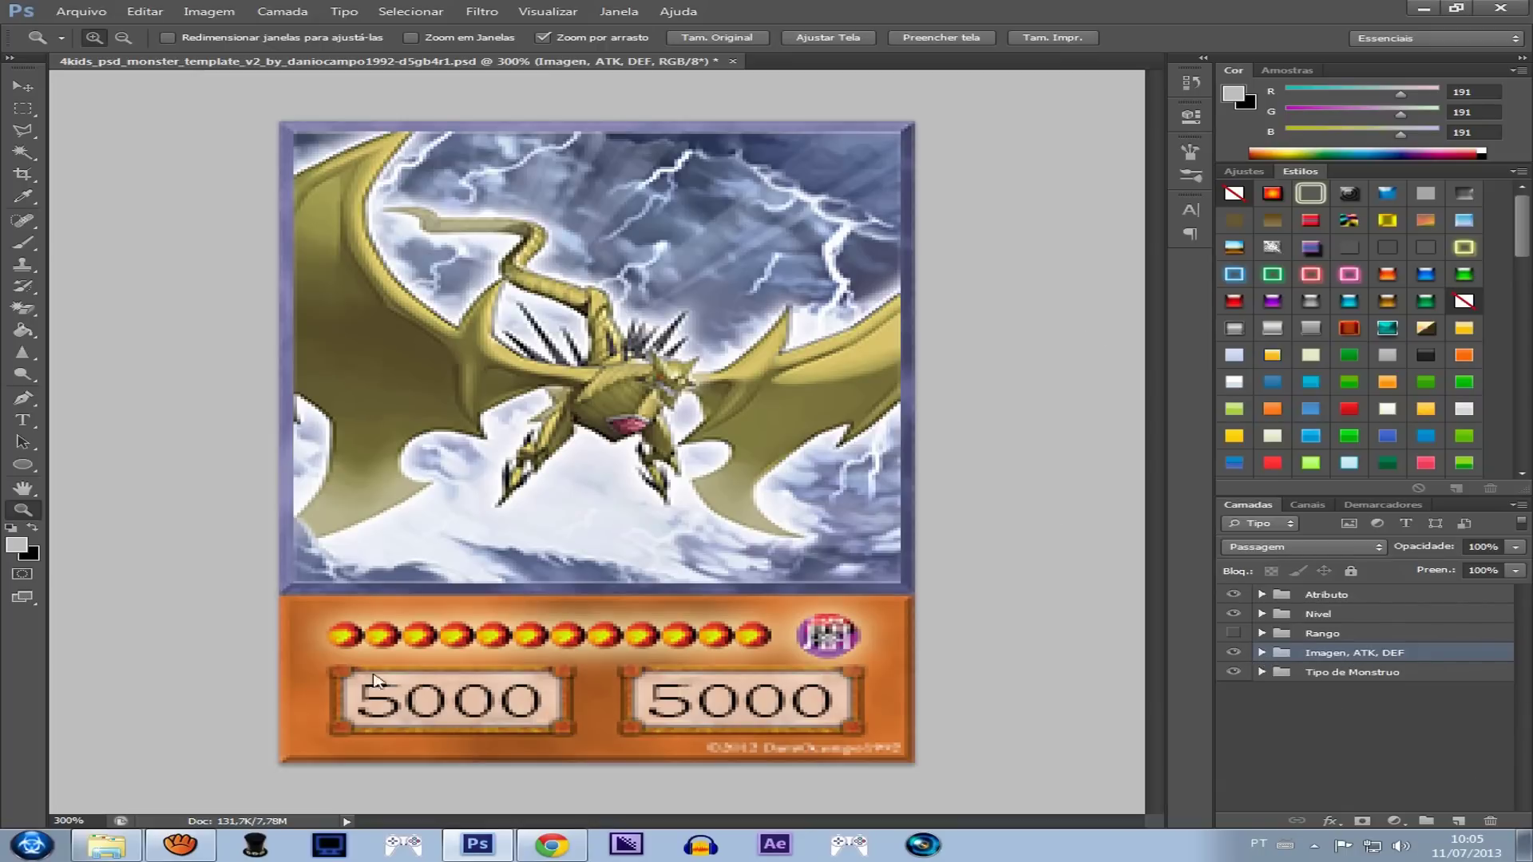
Step: Place the Twin-Headed Thunder Dragon image from the desktop into the card, aligned with the upper edge of the picture area
{"action": "left_click", "coordinate": [1522, 844]}
{"action": "left_click", "coordinate": [786, 381]}
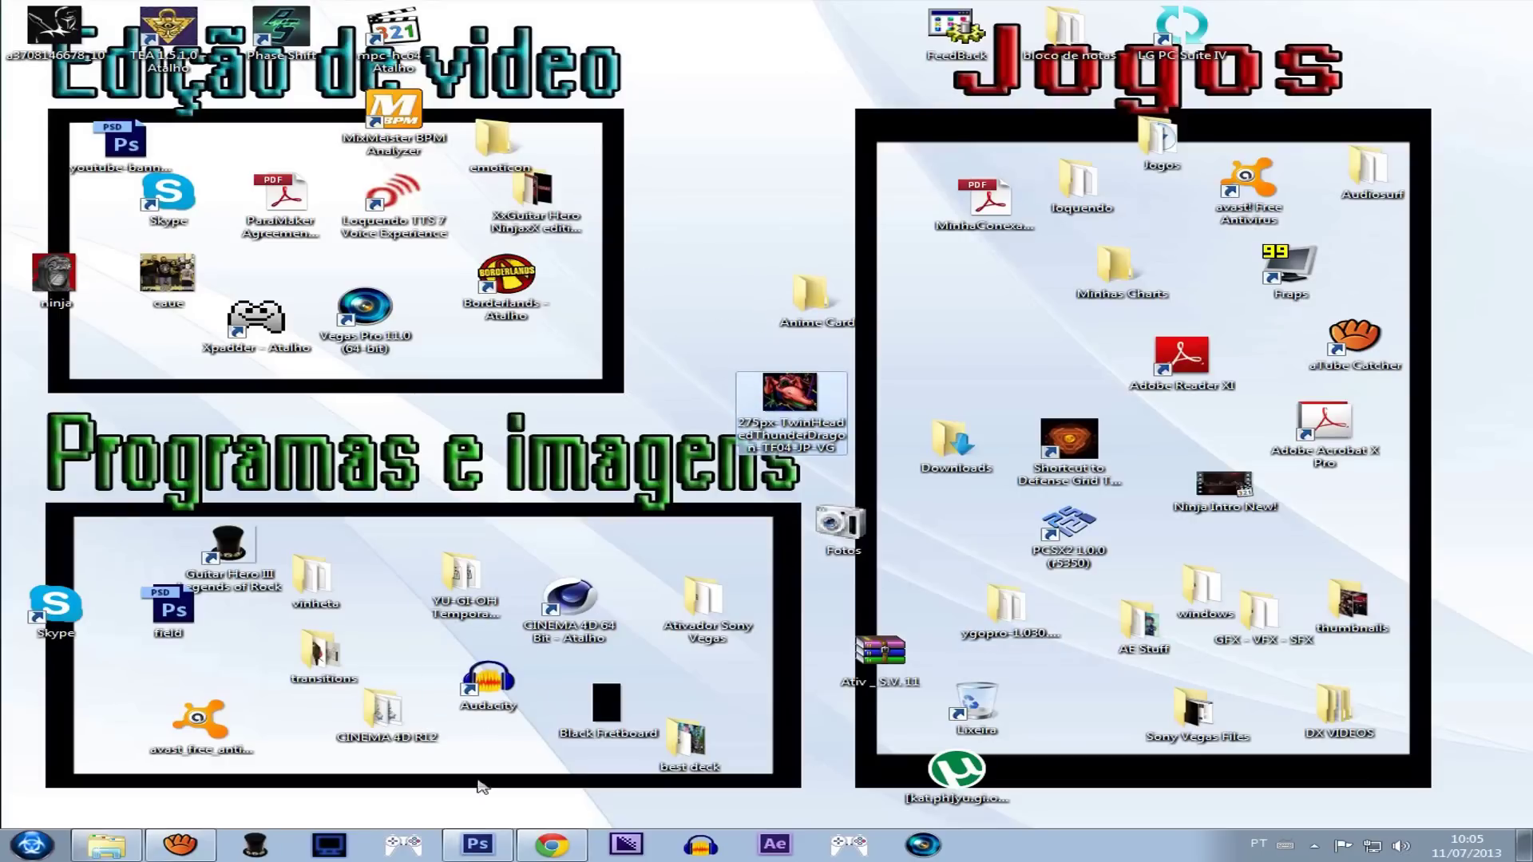
{"action": "key", "text": "alt+Tab"}
{"action": "left_click_drag", "start_coordinate": [558, 358], "coordinate": [569, 286]}
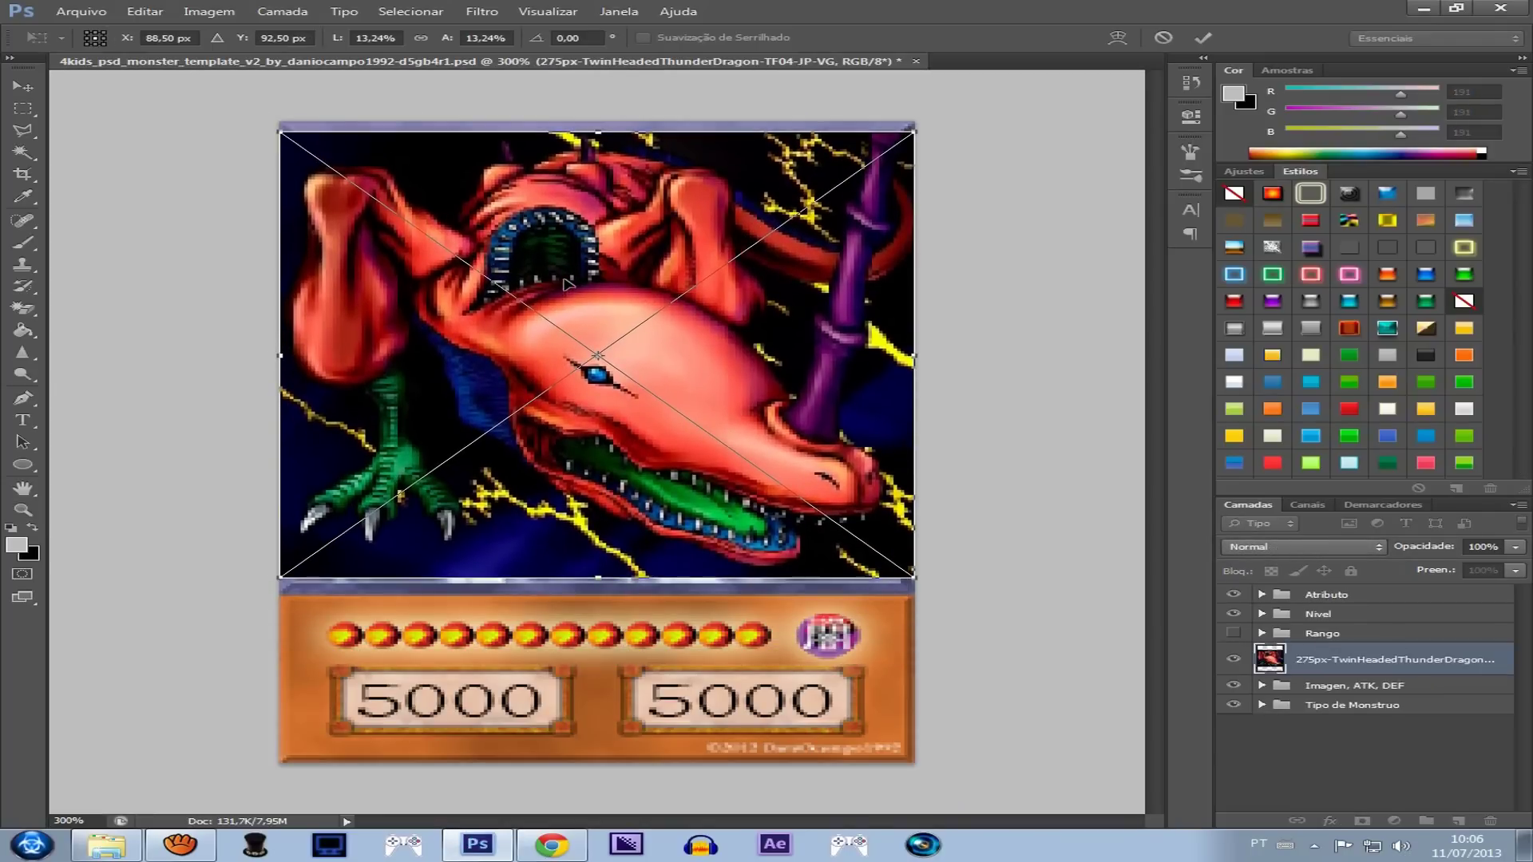
Step: Scale the placed artwork to 12.64% width and 13.39% height so it fits inside the card's picture frame
{"action": "left_click_drag", "start_coordinate": [278, 356], "coordinate": [285, 353]}
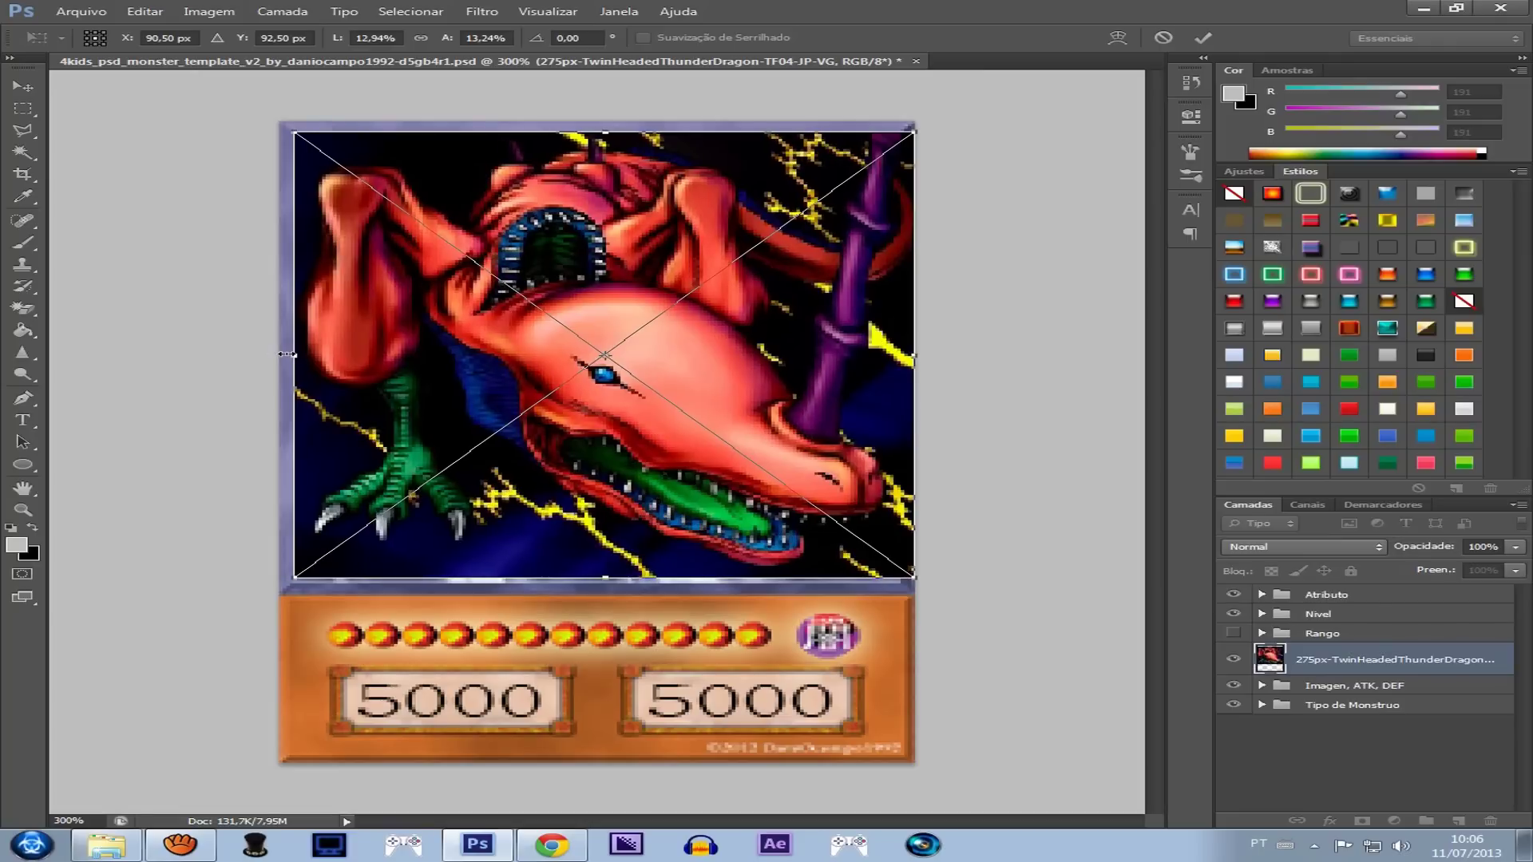
{"action": "left_click_drag", "start_coordinate": [606, 576], "coordinate": [607, 582]}
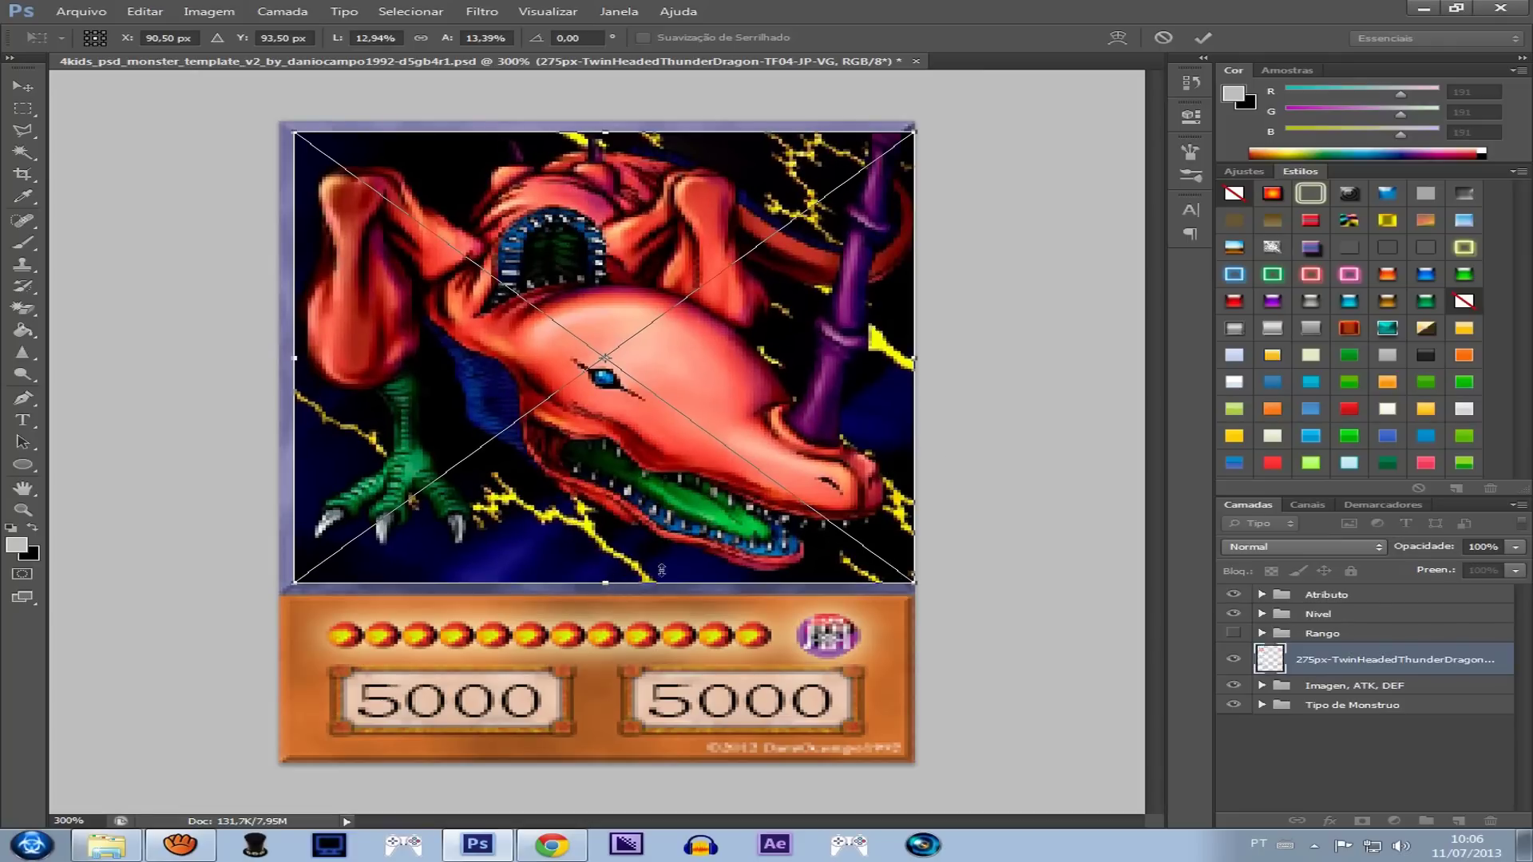
{"action": "left_click_drag", "start_coordinate": [920, 359], "coordinate": [907, 359]}
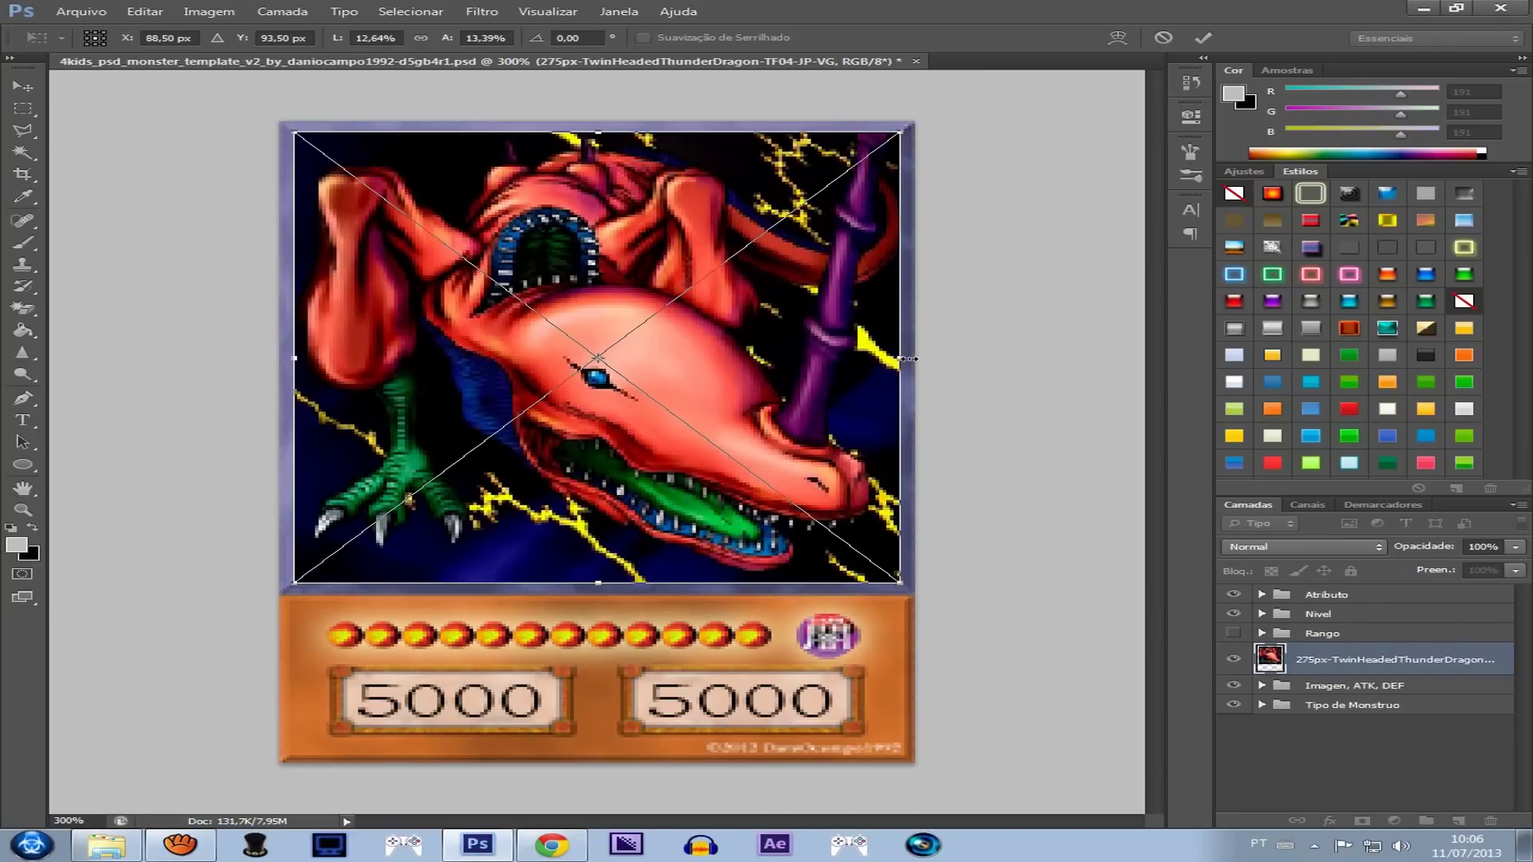
{"action": "key", "text": "Return"}
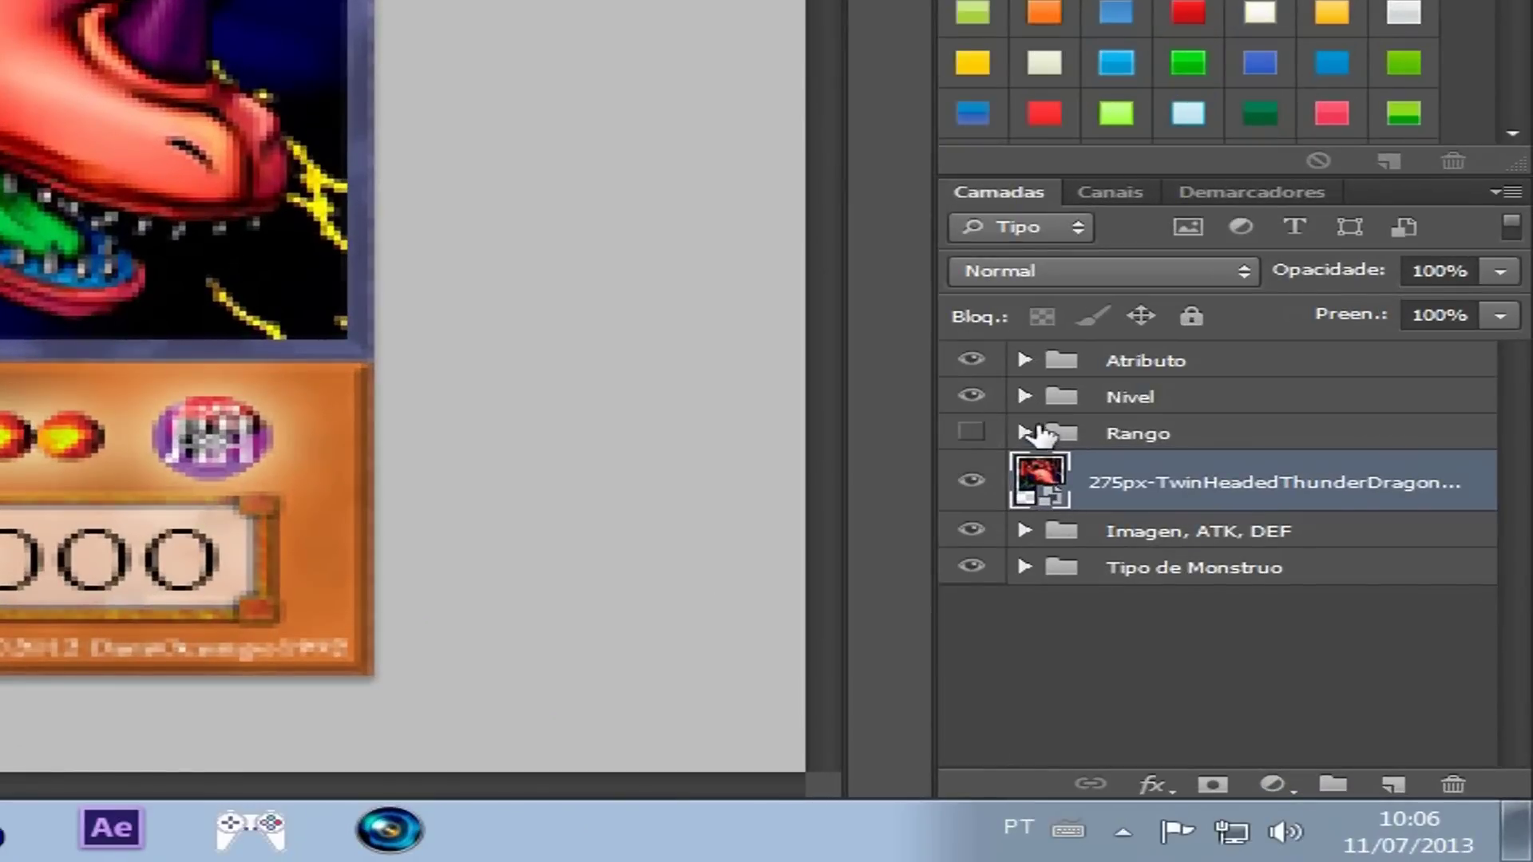
Step: Delete the MaleficTruthDragonVG-TF05-JP layer from the Imagen, ATK, DEF group and collapse the group
{"action": "left_click", "coordinate": [1025, 531]}
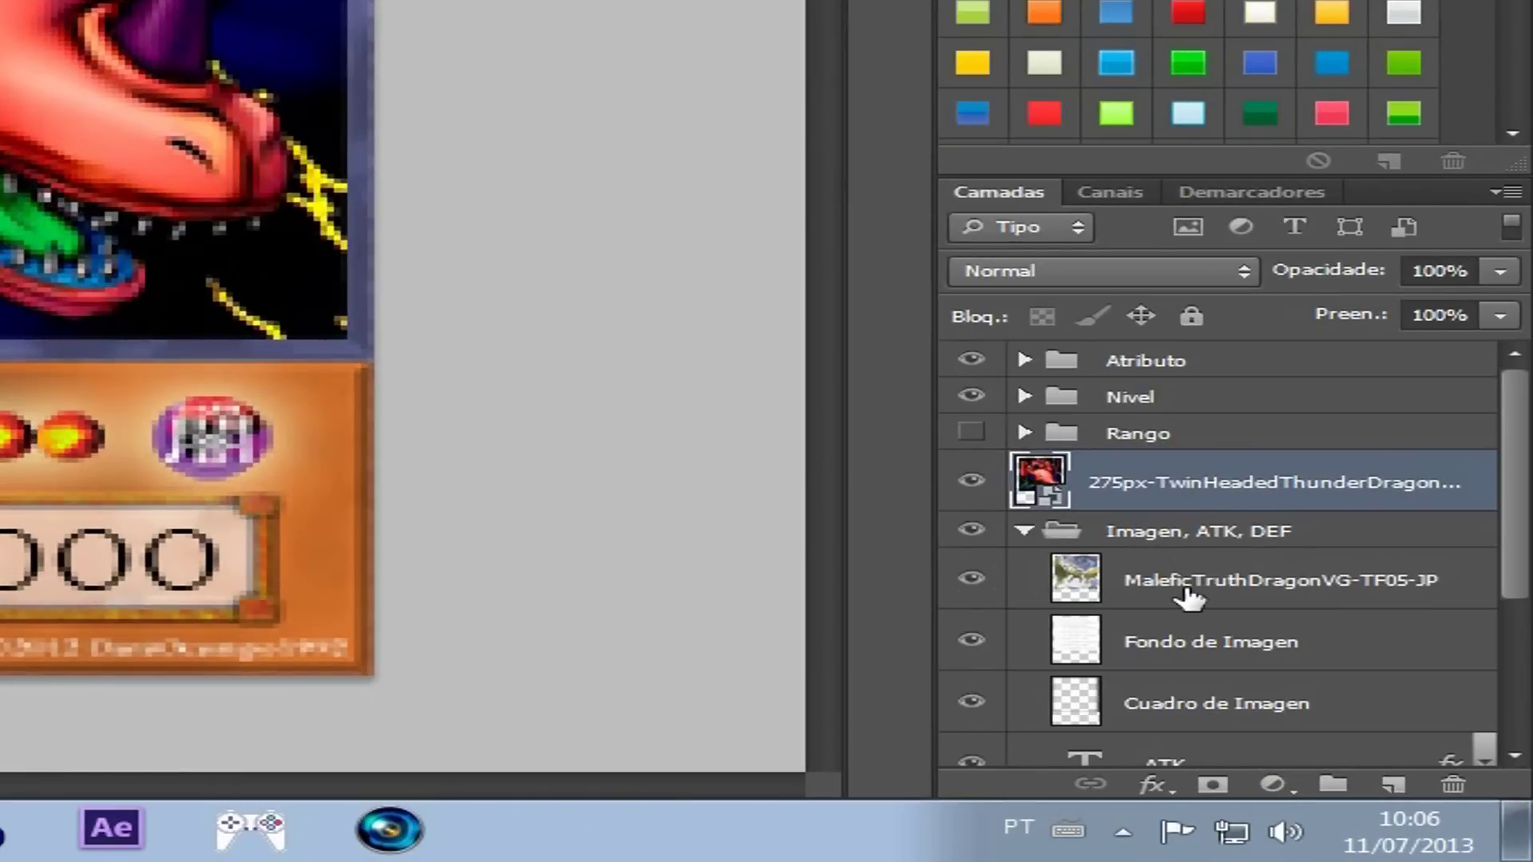
{"action": "left_click", "coordinate": [1244, 586]}
{"action": "key", "text": "Delete"}
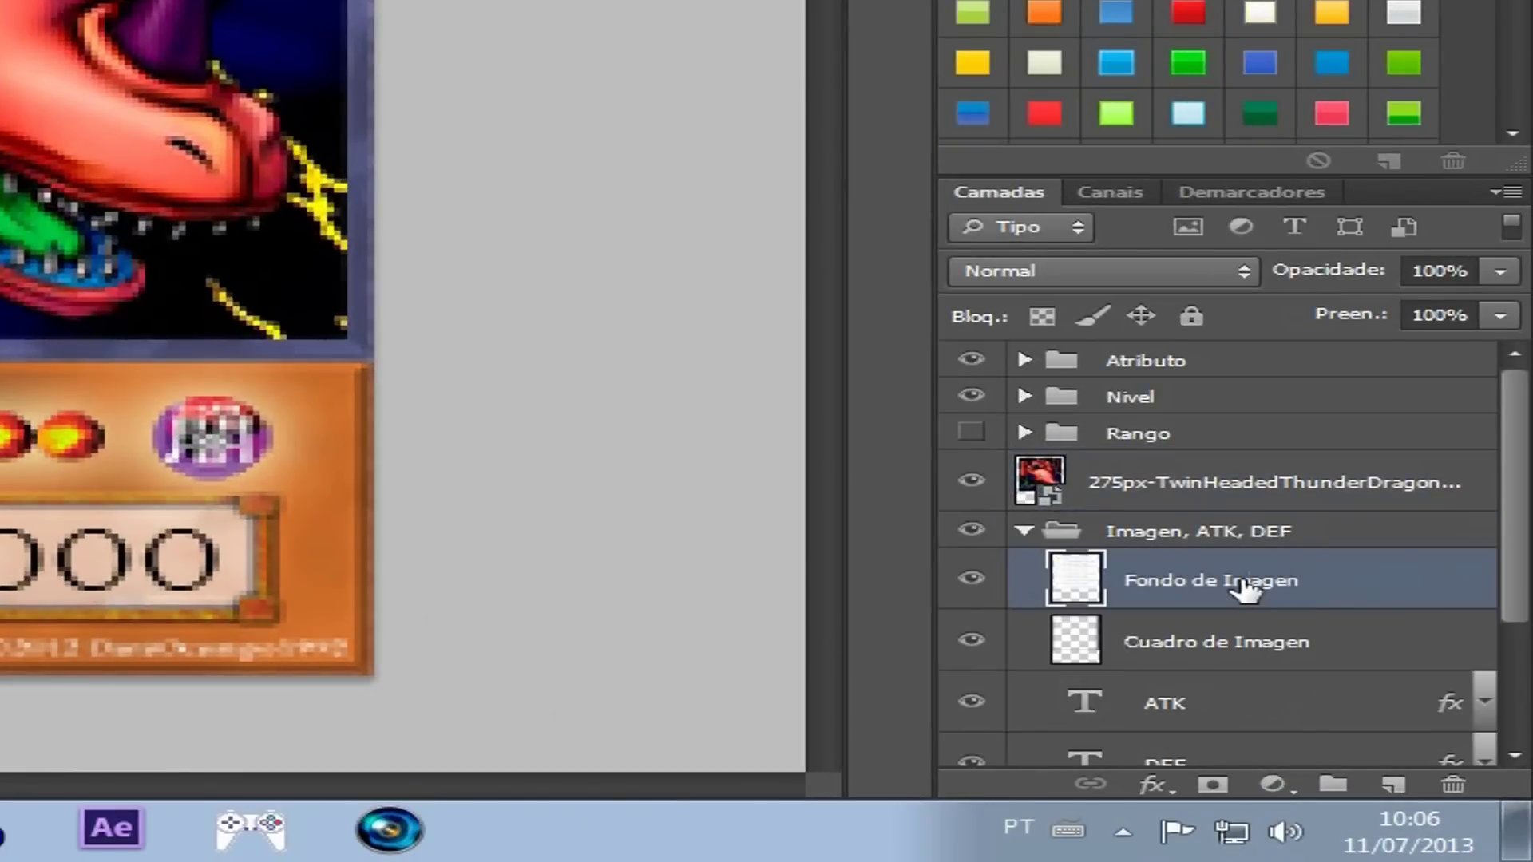
{"action": "left_click", "coordinate": [1025, 530]}
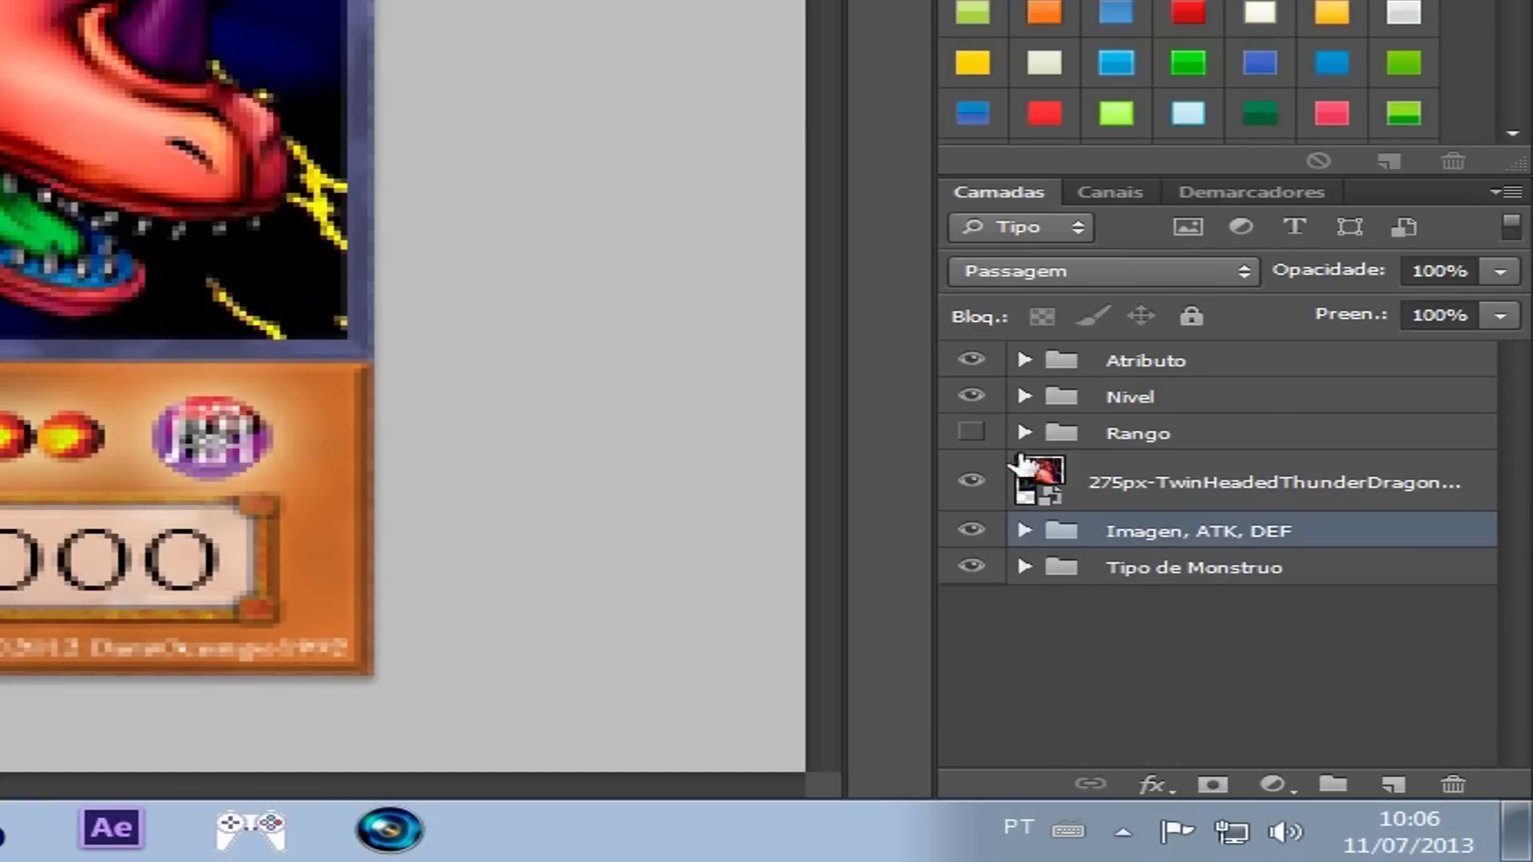
Step: Show the WATER layer in the Atributo group and toggle the DARK layer's visibility to preview the two attributes
{"action": "left_click", "coordinate": [1024, 433]}
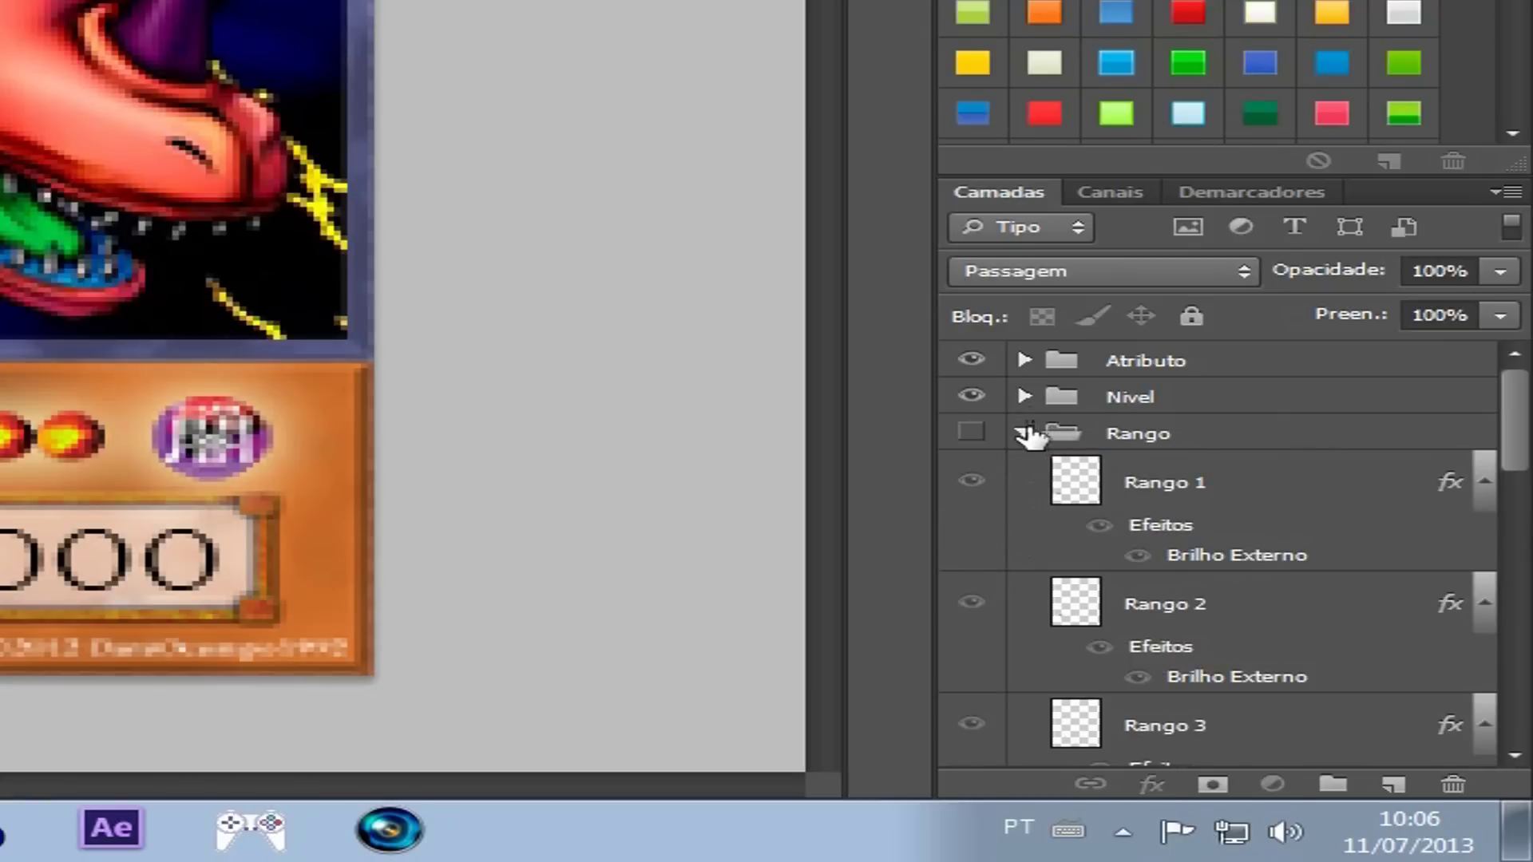
{"action": "left_click", "coordinate": [1024, 434]}
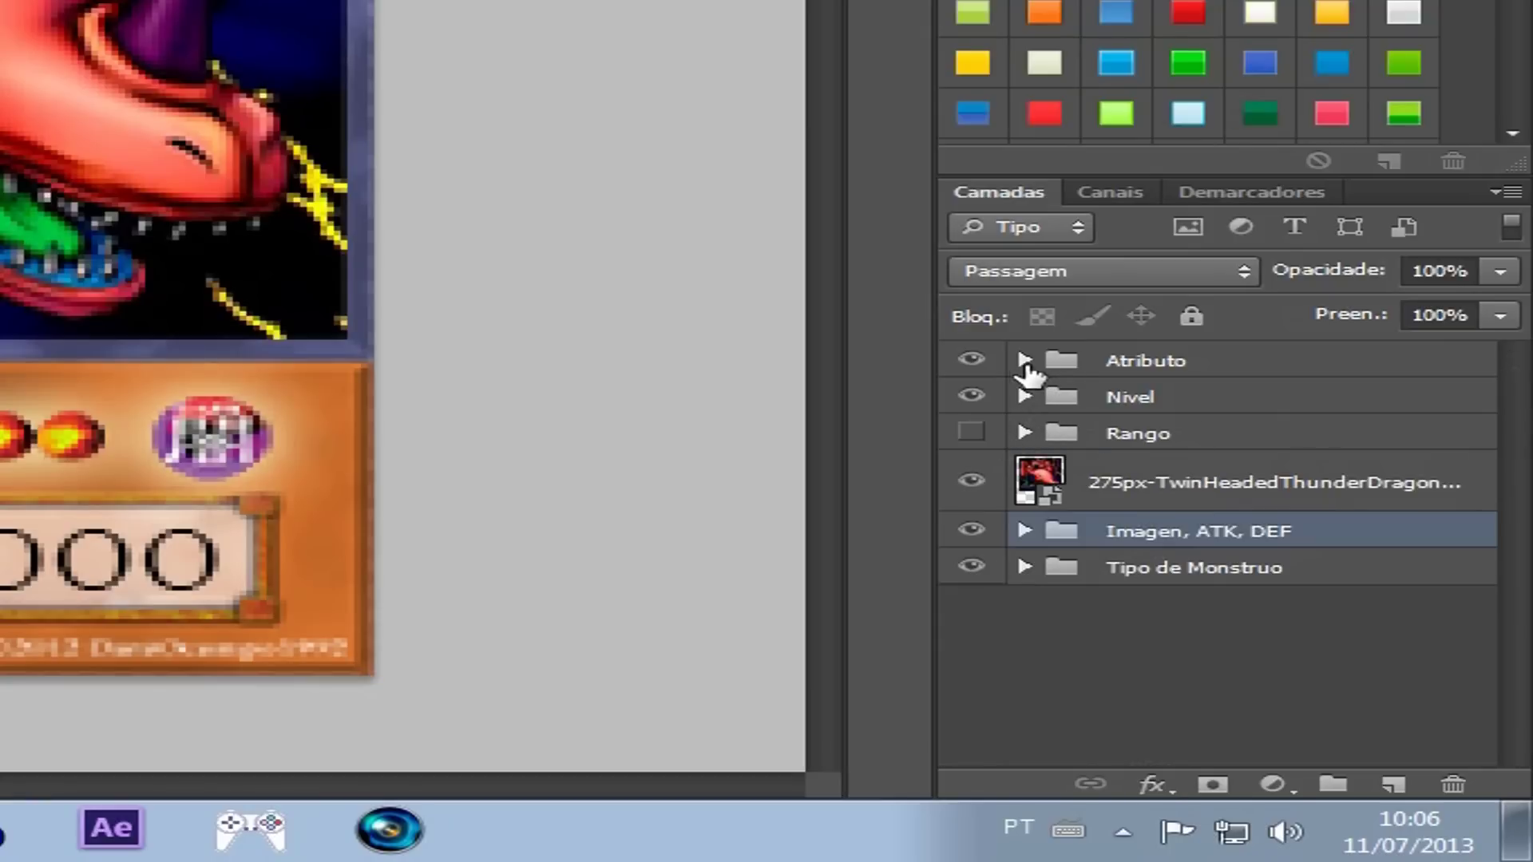
{"action": "left_click", "coordinate": [1024, 360]}
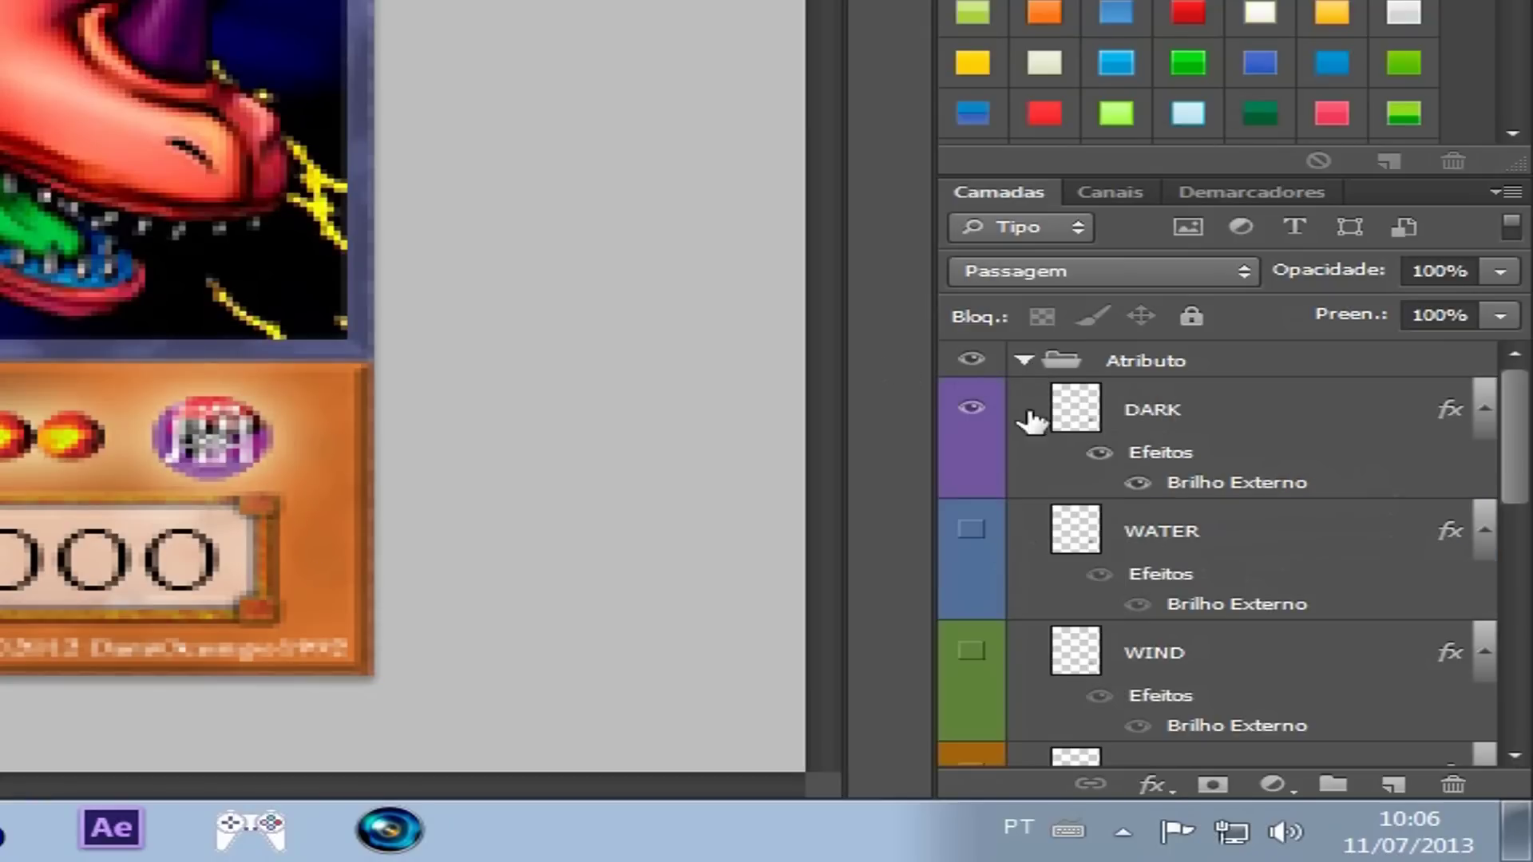
{"action": "left_click", "coordinate": [971, 411]}
{"action": "left_click", "coordinate": [970, 411]}
{"action": "left_click", "coordinate": [971, 531]}
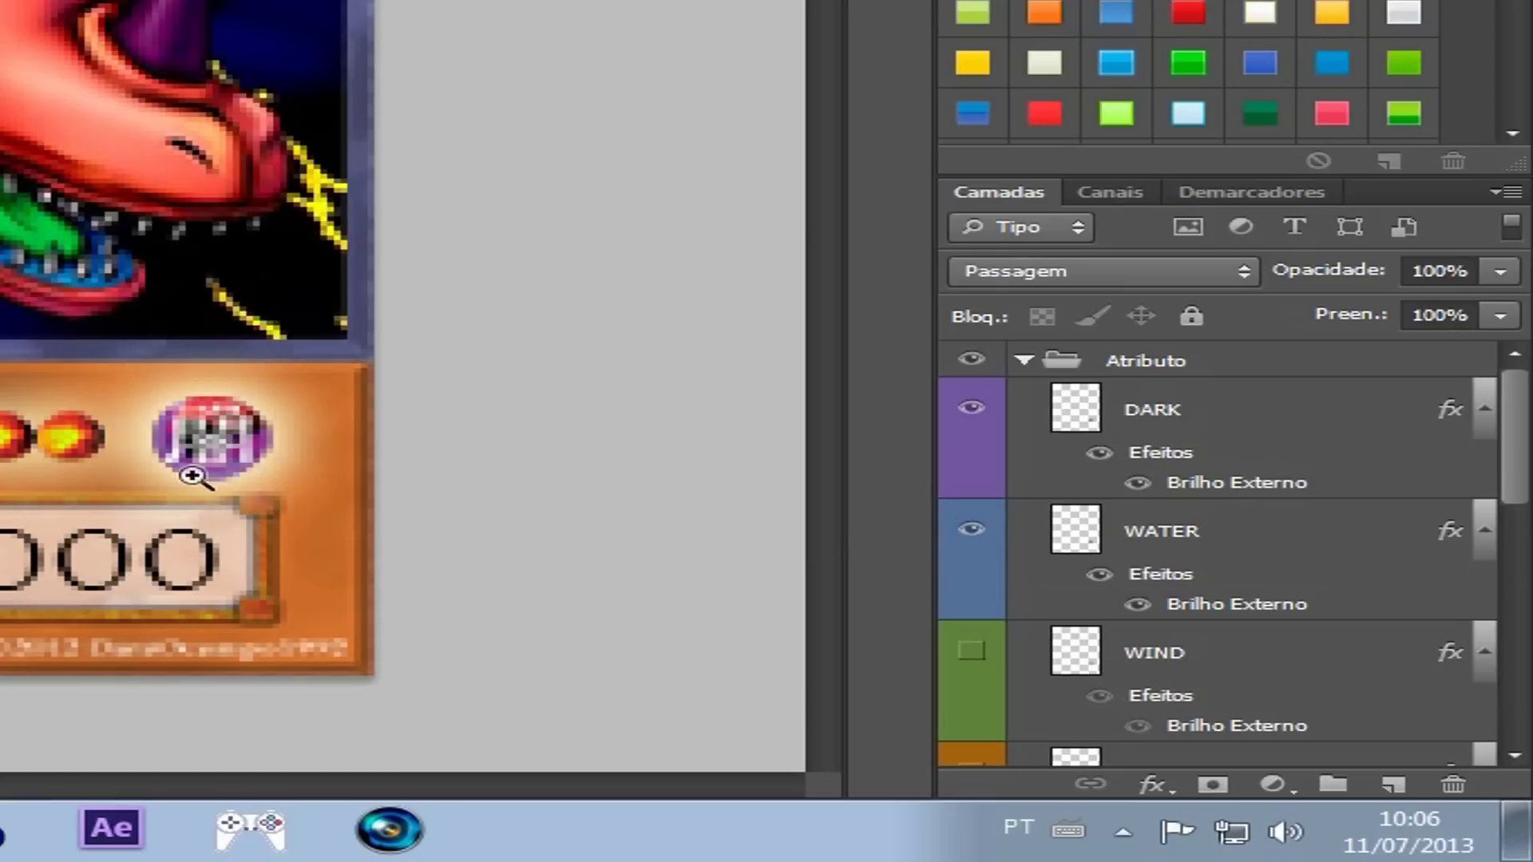
{"action": "left_click", "coordinate": [973, 413]}
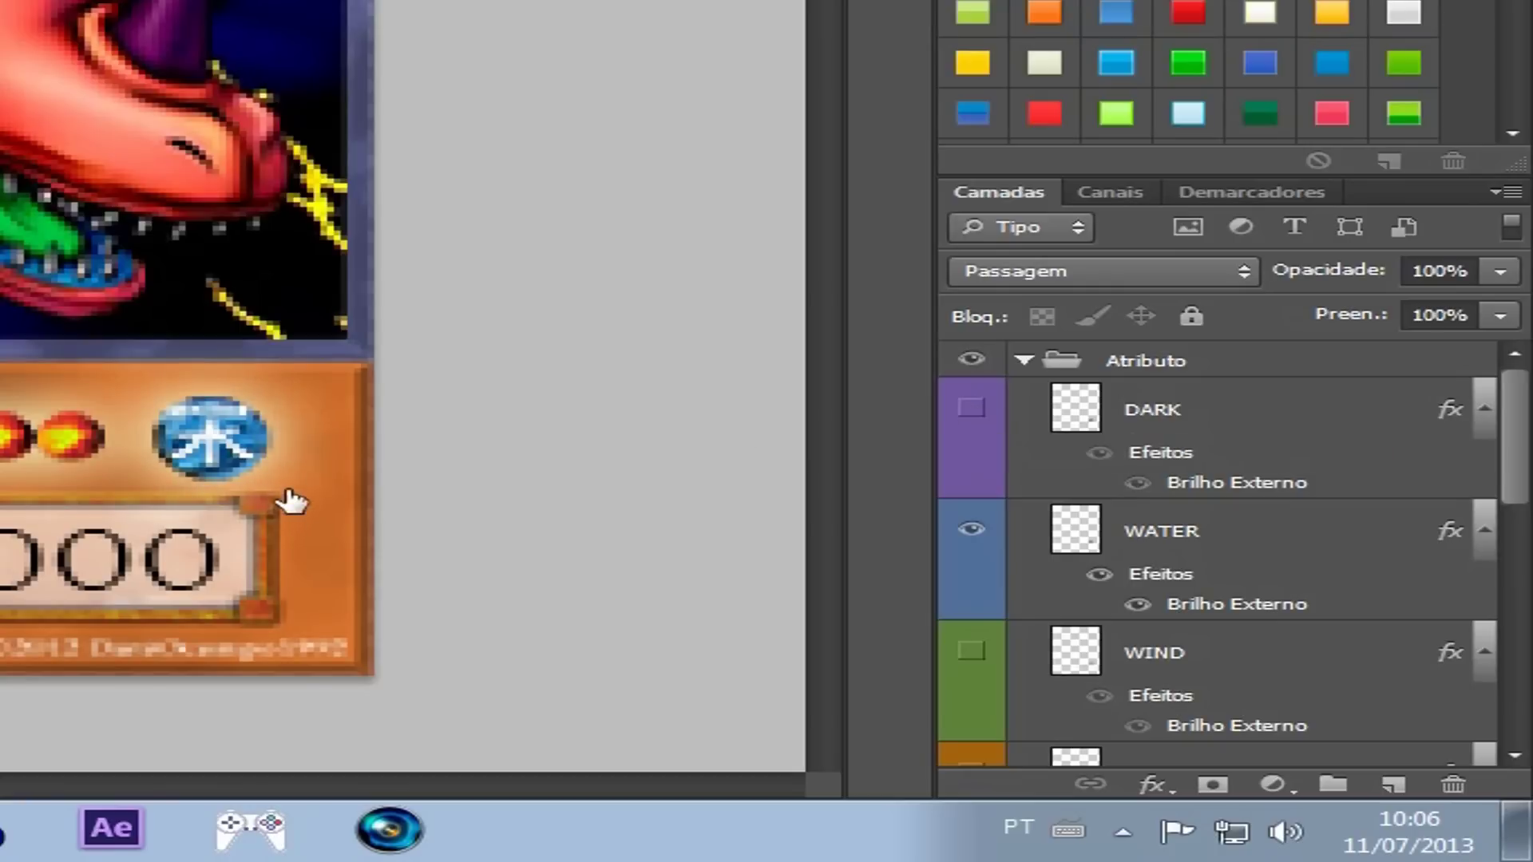
{"action": "left_click", "coordinate": [975, 409]}
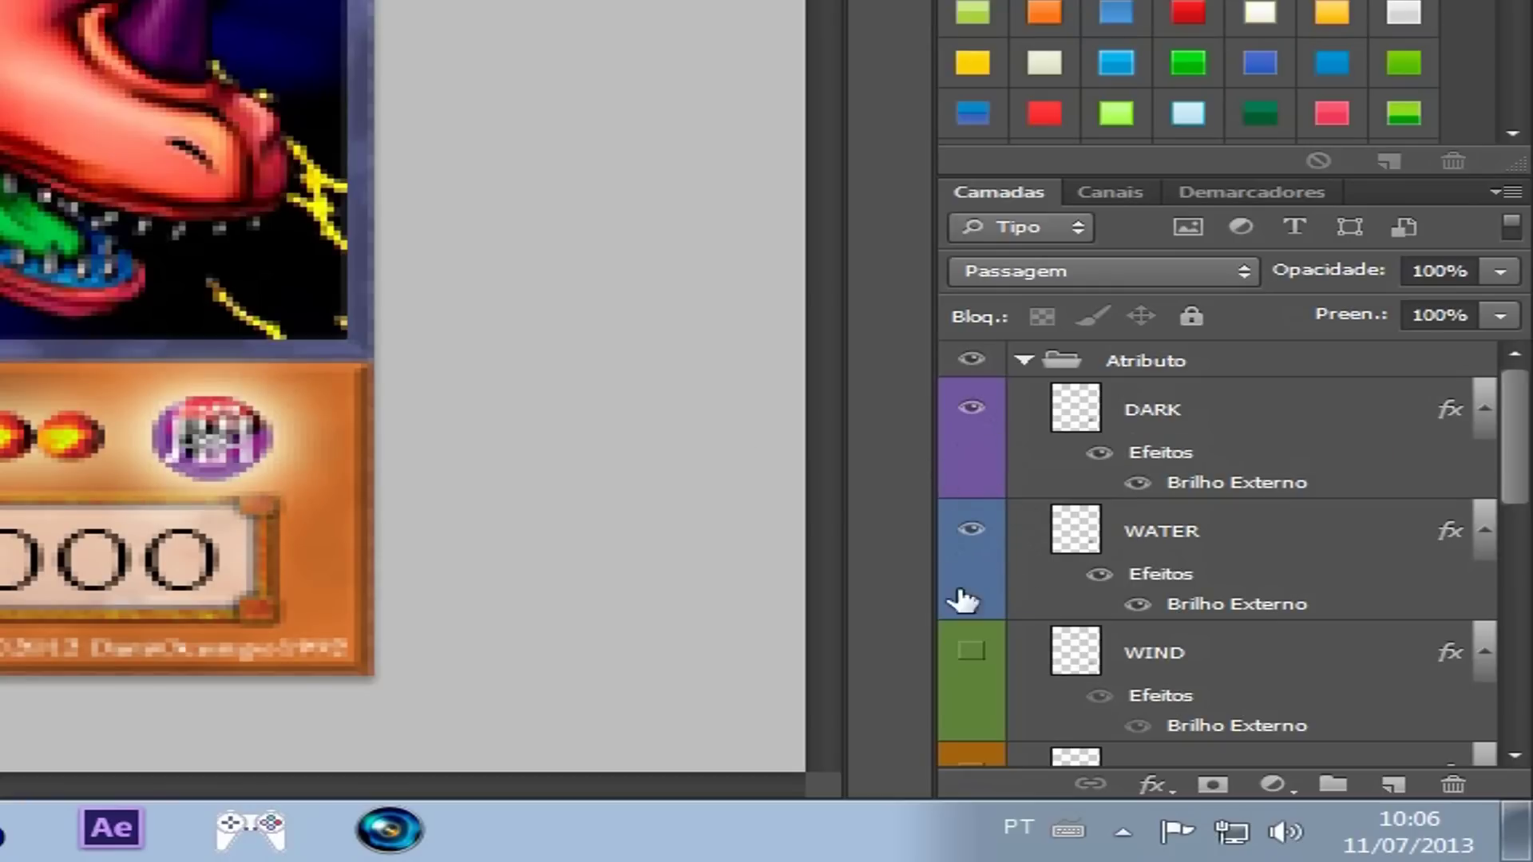
Step: Try the WATER and WIND attributes on the card, restore DARK as the only visible one, and collapse the Atributo group
{"action": "mouse_move", "coordinate": [1521, 475]}
{"action": "left_mouse_down"}
{"action": "mouse_move", "coordinate": [1521, 662]}
{"action": "mouse_move", "coordinate": [1521, 483]}
{"action": "left_mouse_up"}
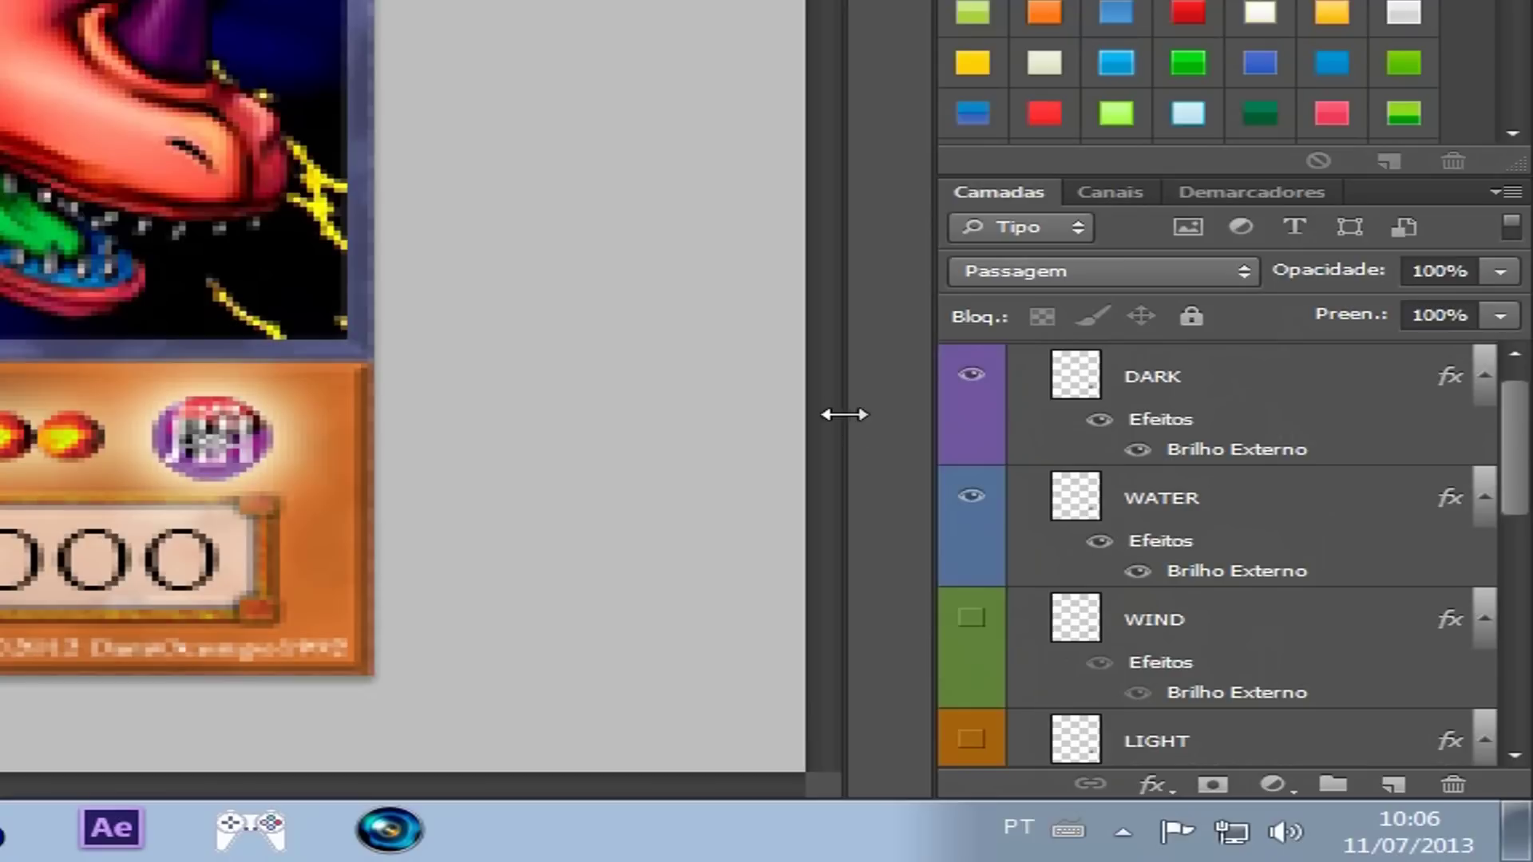
{"action": "left_click", "coordinate": [971, 374]}
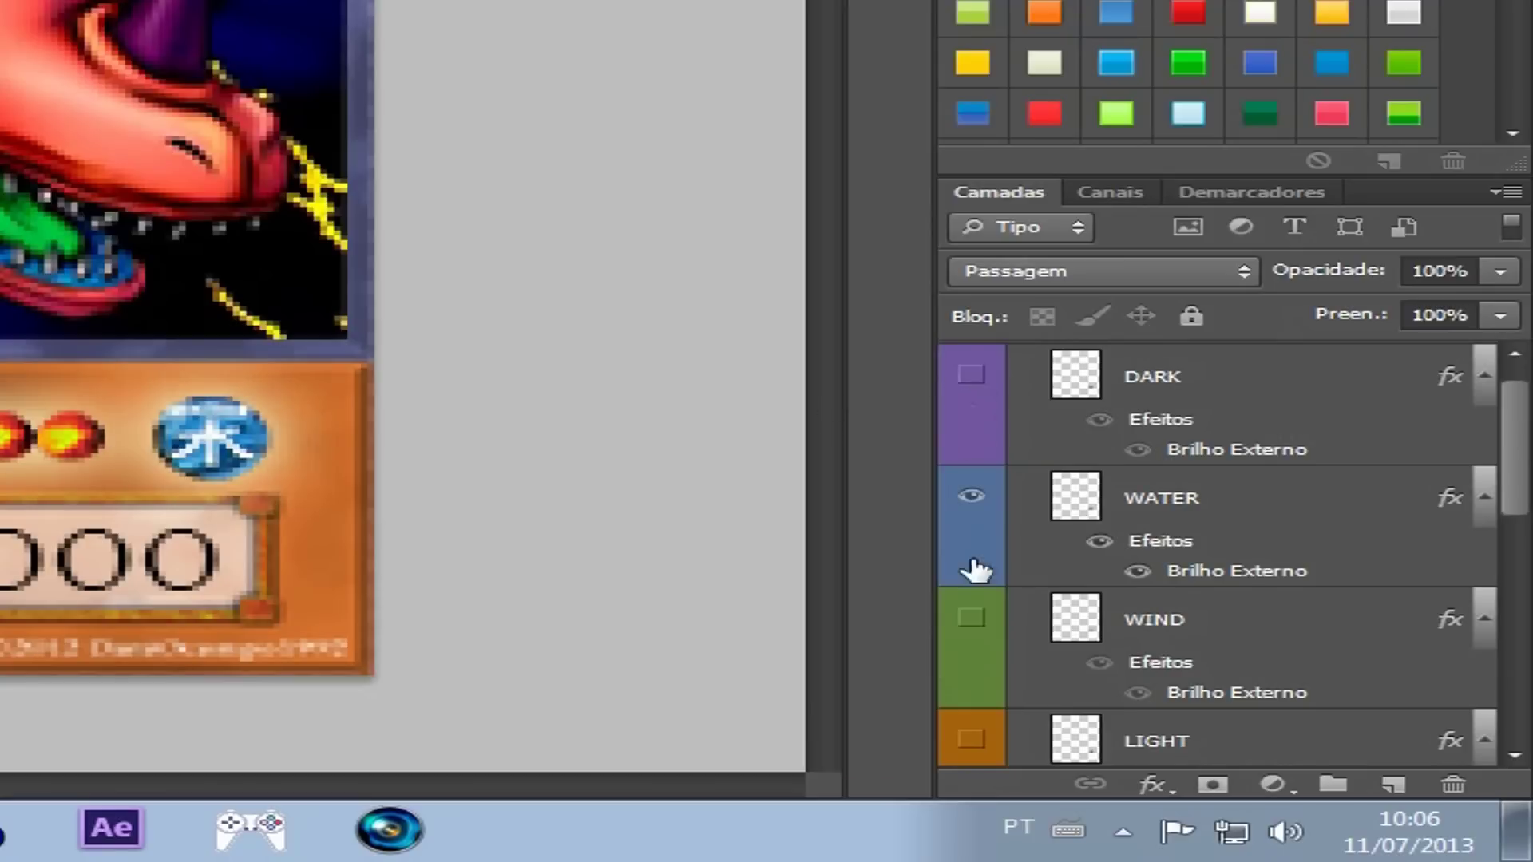
{"action": "left_click", "coordinate": [972, 618]}
{"action": "left_click", "coordinate": [972, 618]}
{"action": "left_click", "coordinate": [970, 374]}
{"action": "left_click", "coordinate": [971, 496]}
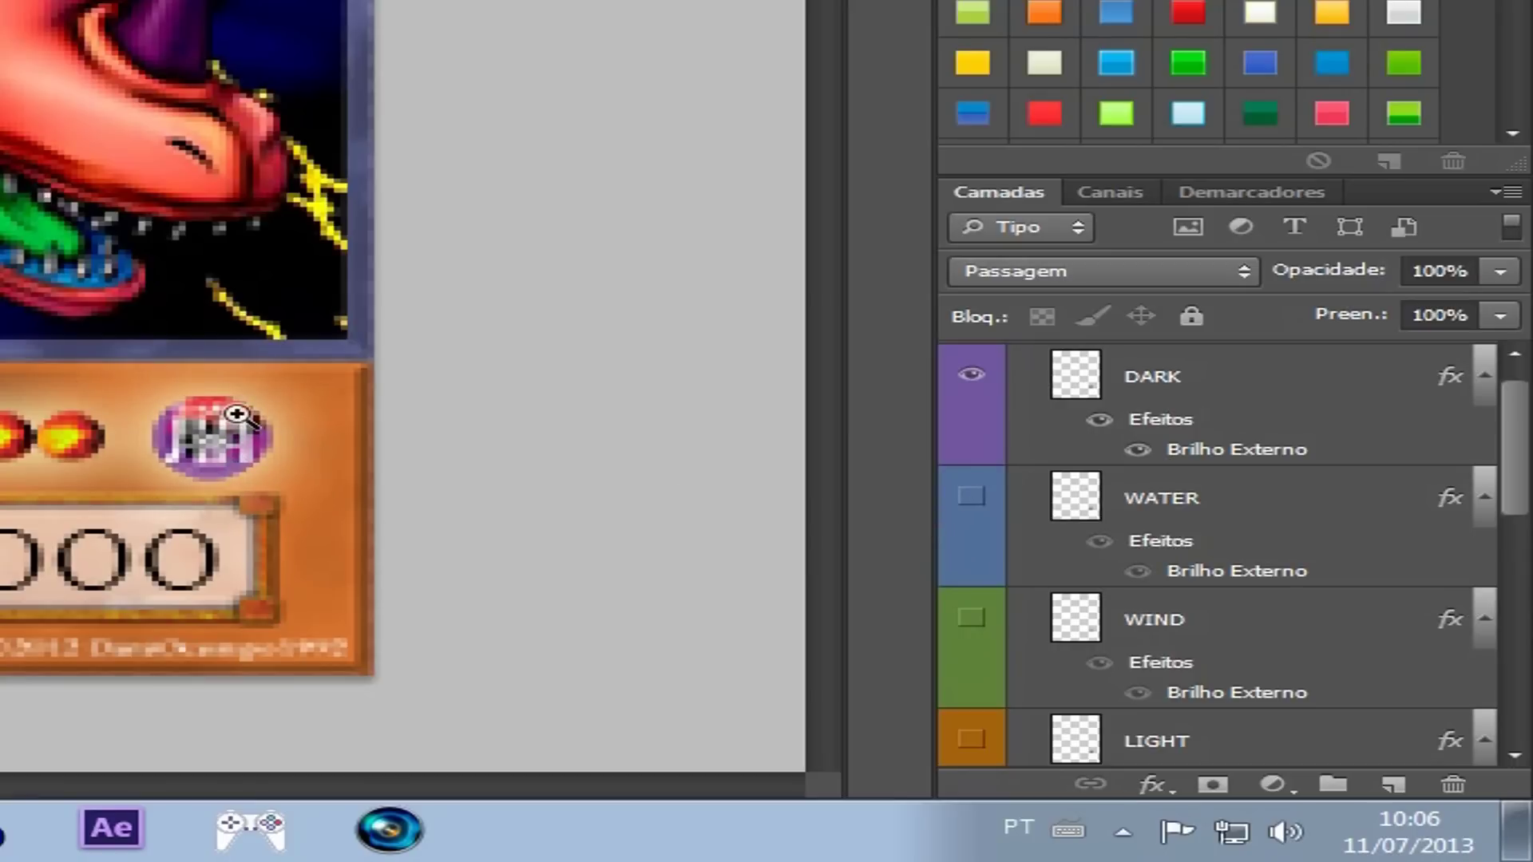
{"action": "left_click", "coordinate": [1484, 374]}
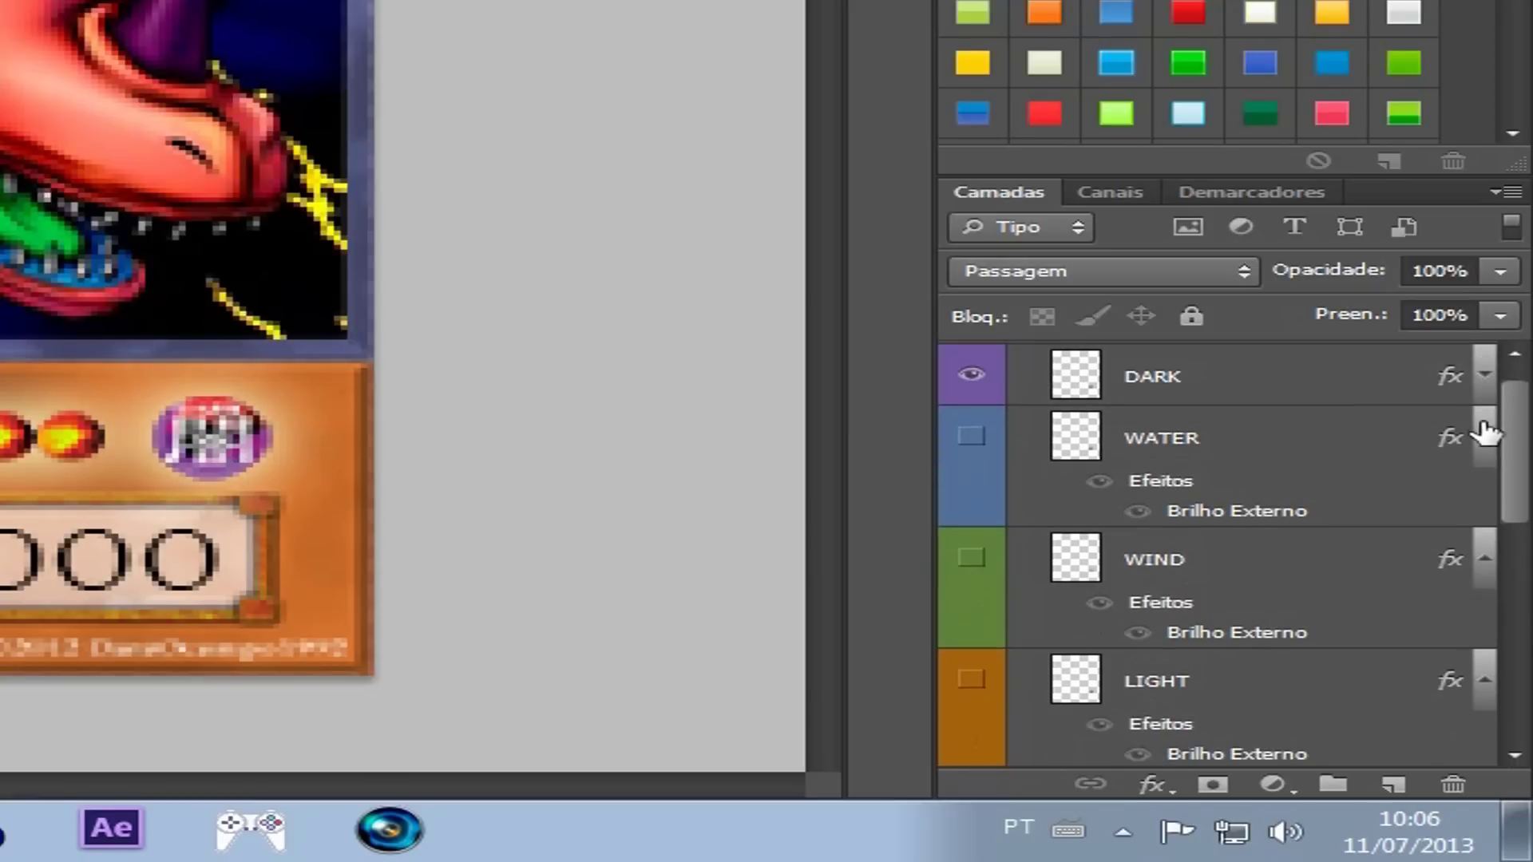
{"action": "scroll", "coordinate": [1509, 399], "scroll_direction": "up", "scroll_amount": 1}
{"action": "left_click", "coordinate": [1025, 364]}
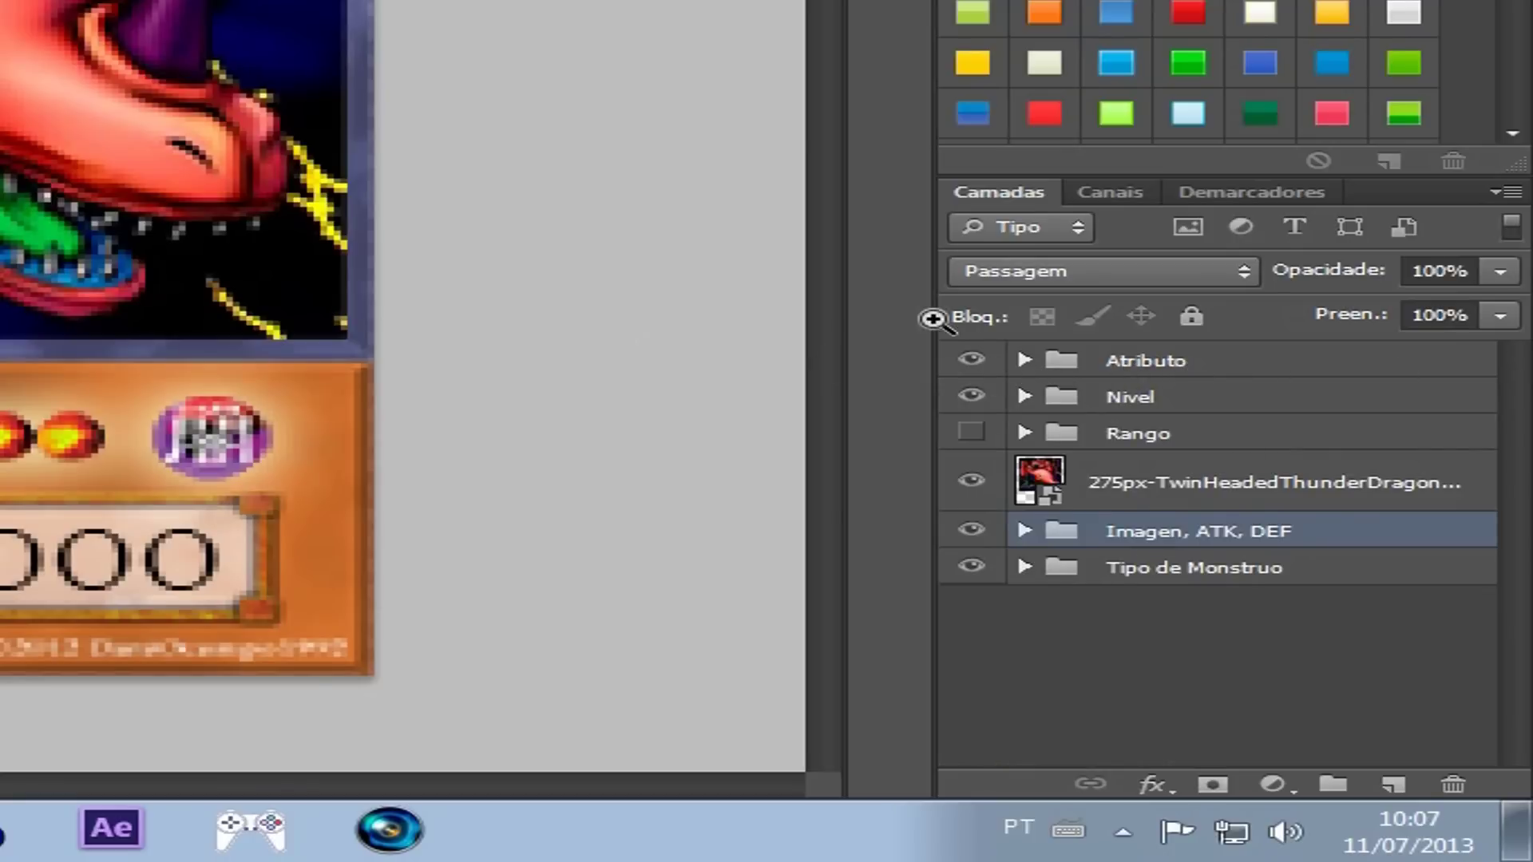
Step: Hide the LV12 (Desactivar el resto) layer in the Nivel group to clear the card's level stars
{"action": "left_click", "coordinate": [1024, 396]}
{"action": "left_click_drag", "start_coordinate": [1520, 439], "coordinate": [1524, 643]}
{"action": "scroll", "coordinate": [1524, 643], "scroll_direction": "up", "scroll_amount": 10}
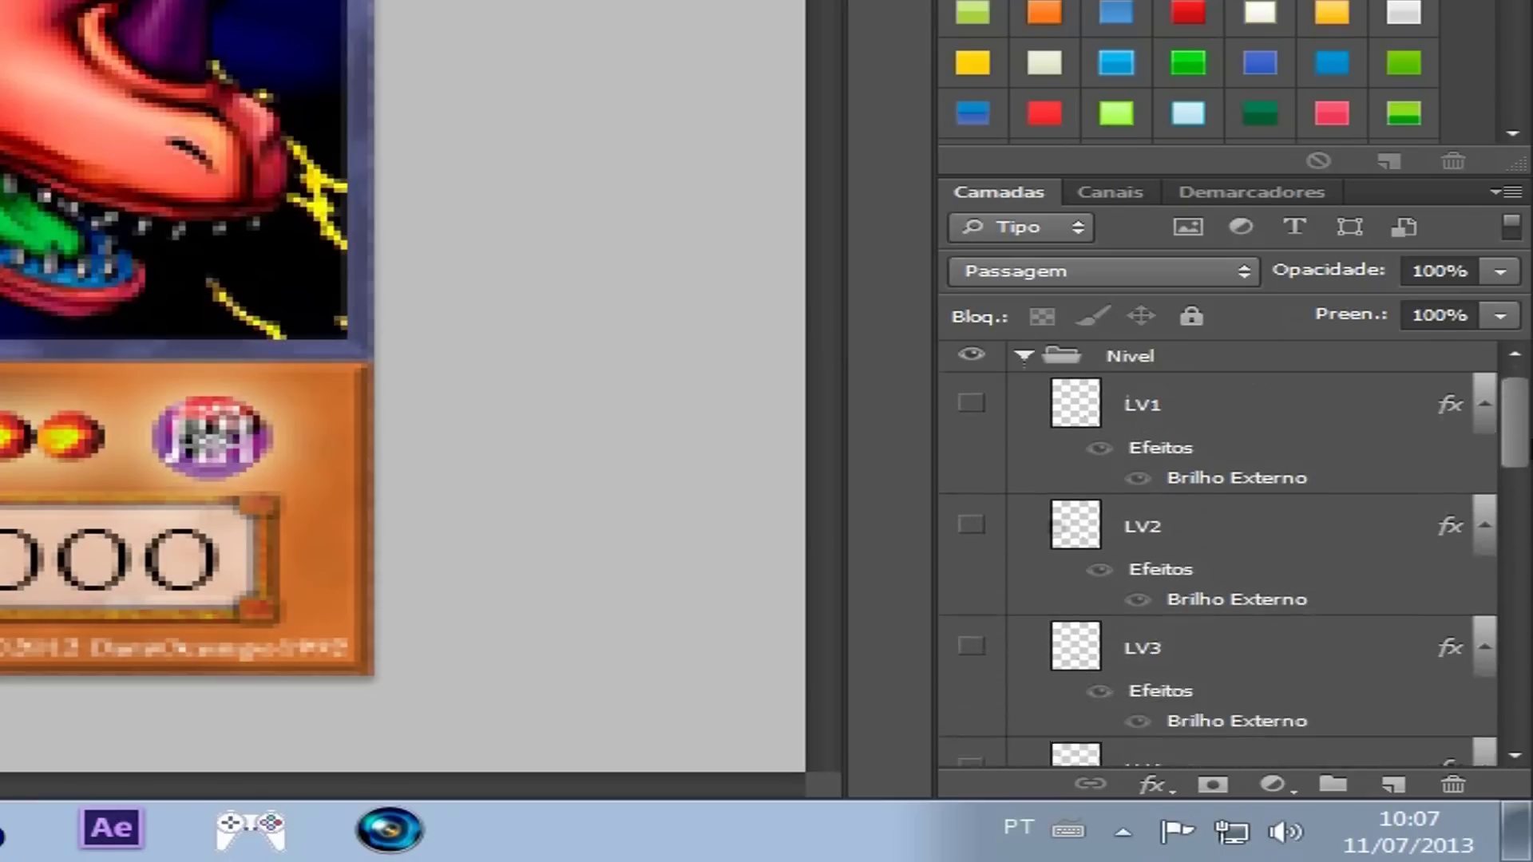
{"action": "left_click", "coordinate": [1021, 396]}
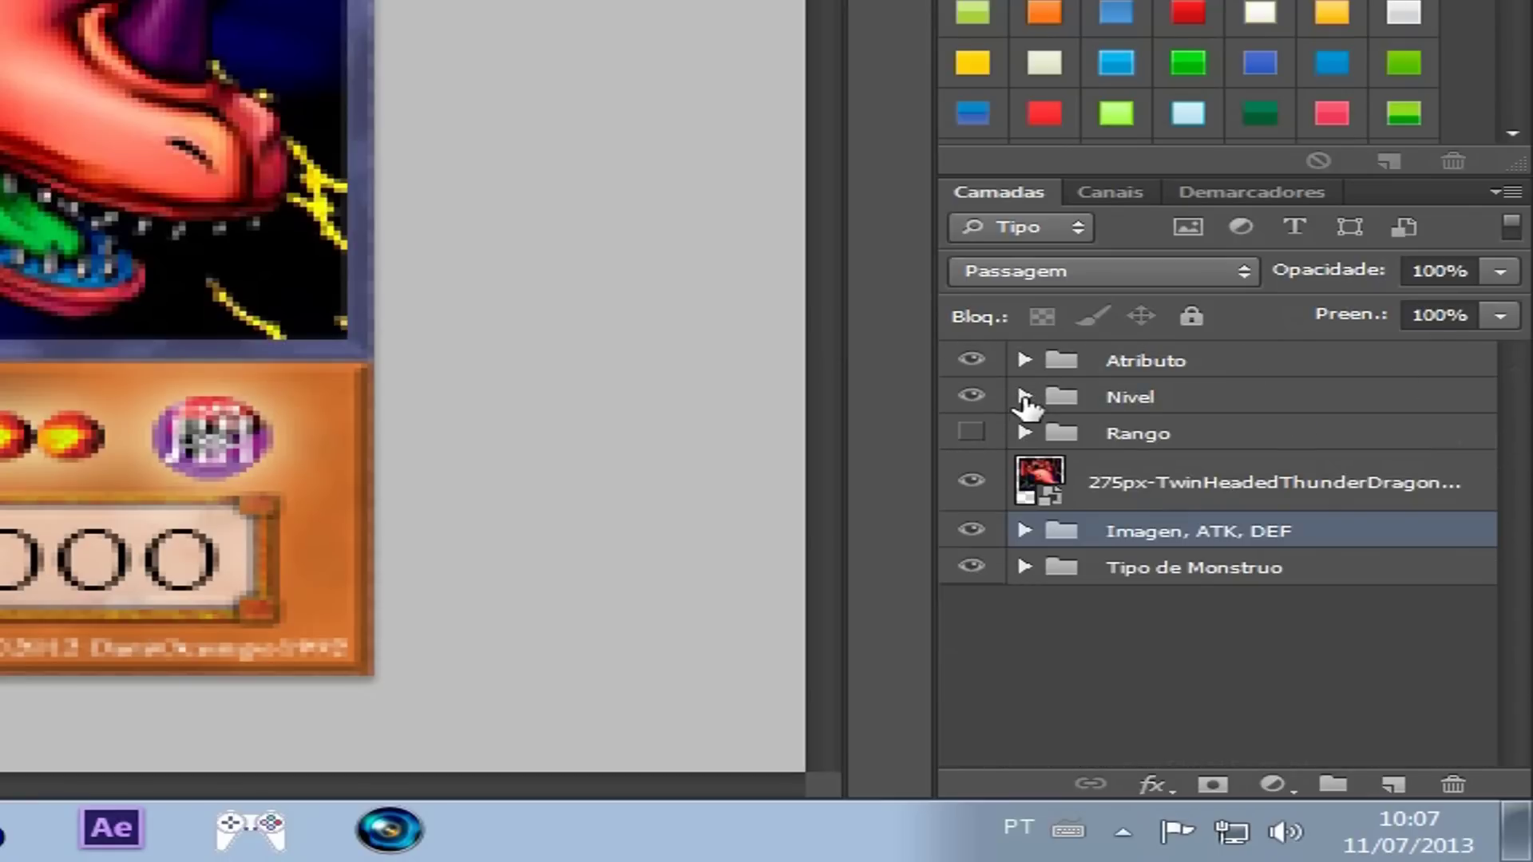
{"action": "left_click", "coordinate": [1023, 397]}
{"action": "scroll", "coordinate": [1218, 553], "scroll_direction": "down", "scroll_amount": 8}
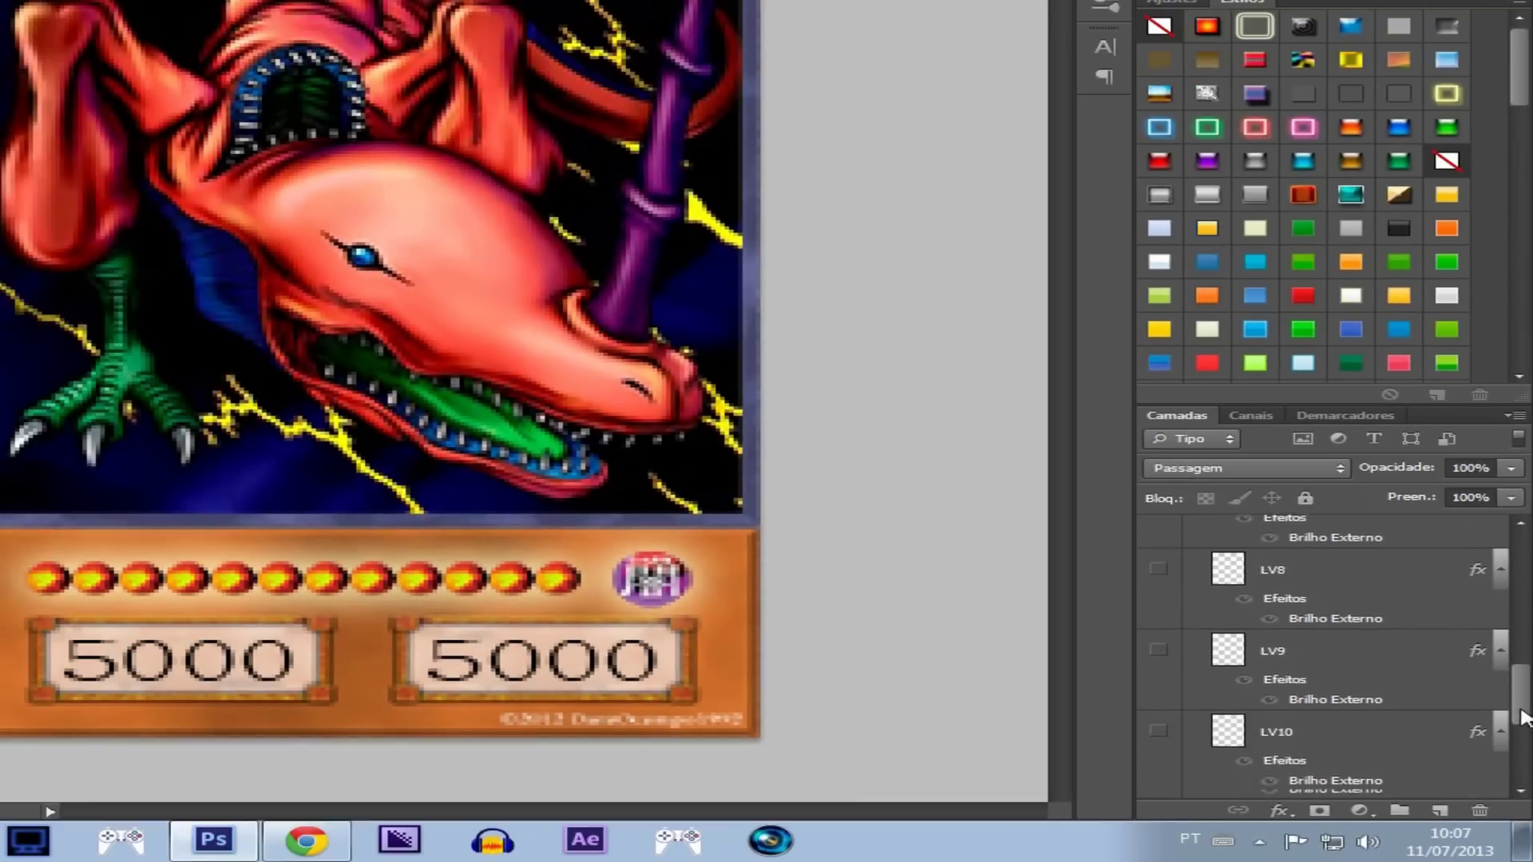
{"action": "scroll", "coordinate": [1298, 710], "scroll_direction": "down", "scroll_amount": 1}
{"action": "left_click", "coordinate": [1157, 634]}
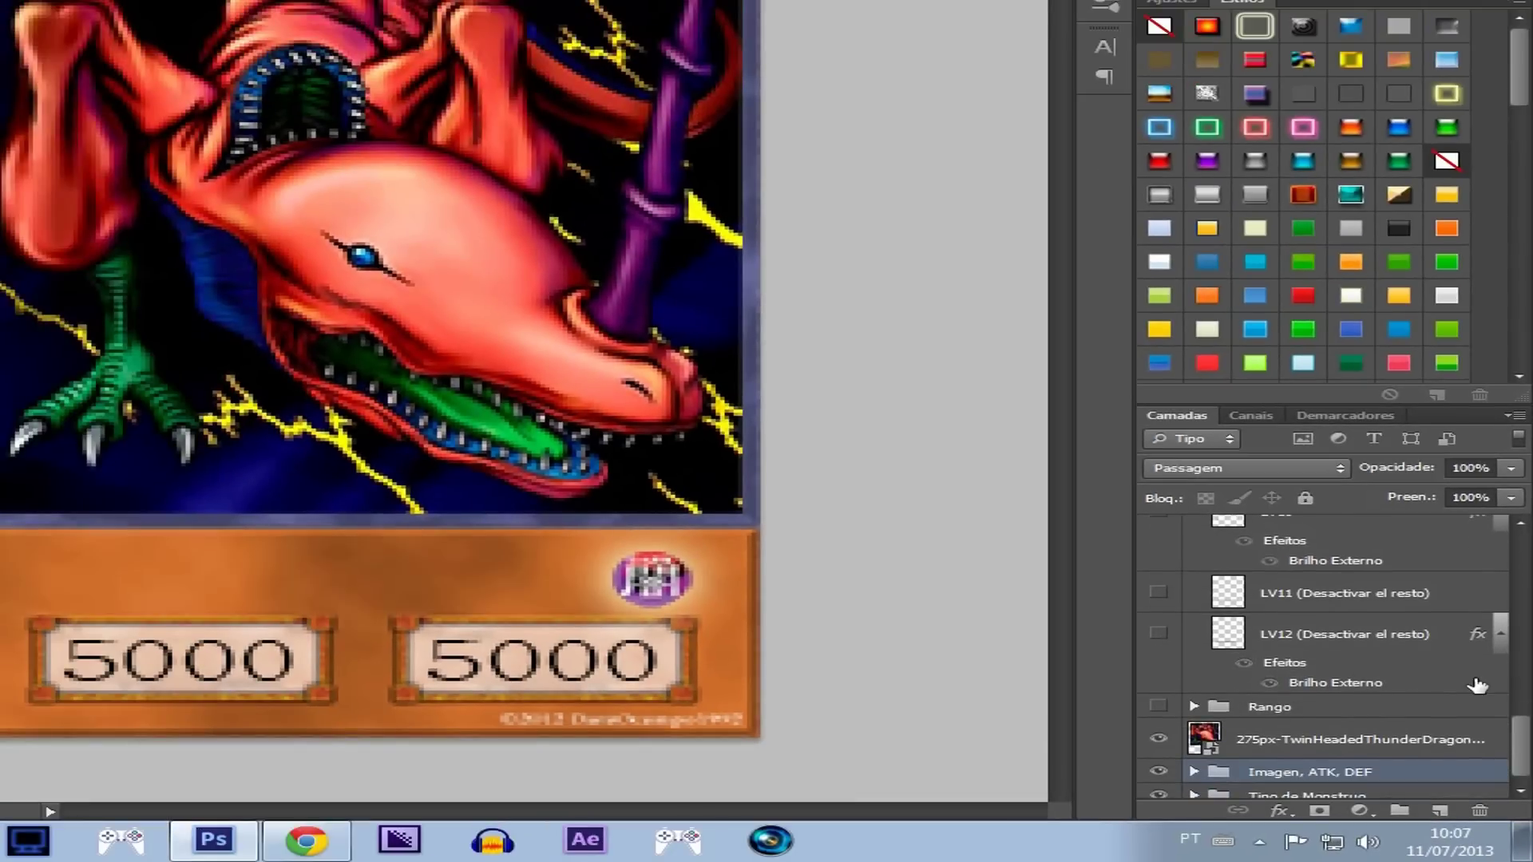
Step: Show layers LV1 through LV8 in the Nivel group to give the card eight level stars, and collapse the group
{"action": "scroll", "coordinate": [1523, 742], "scroll_direction": "up", "scroll_amount": 10}
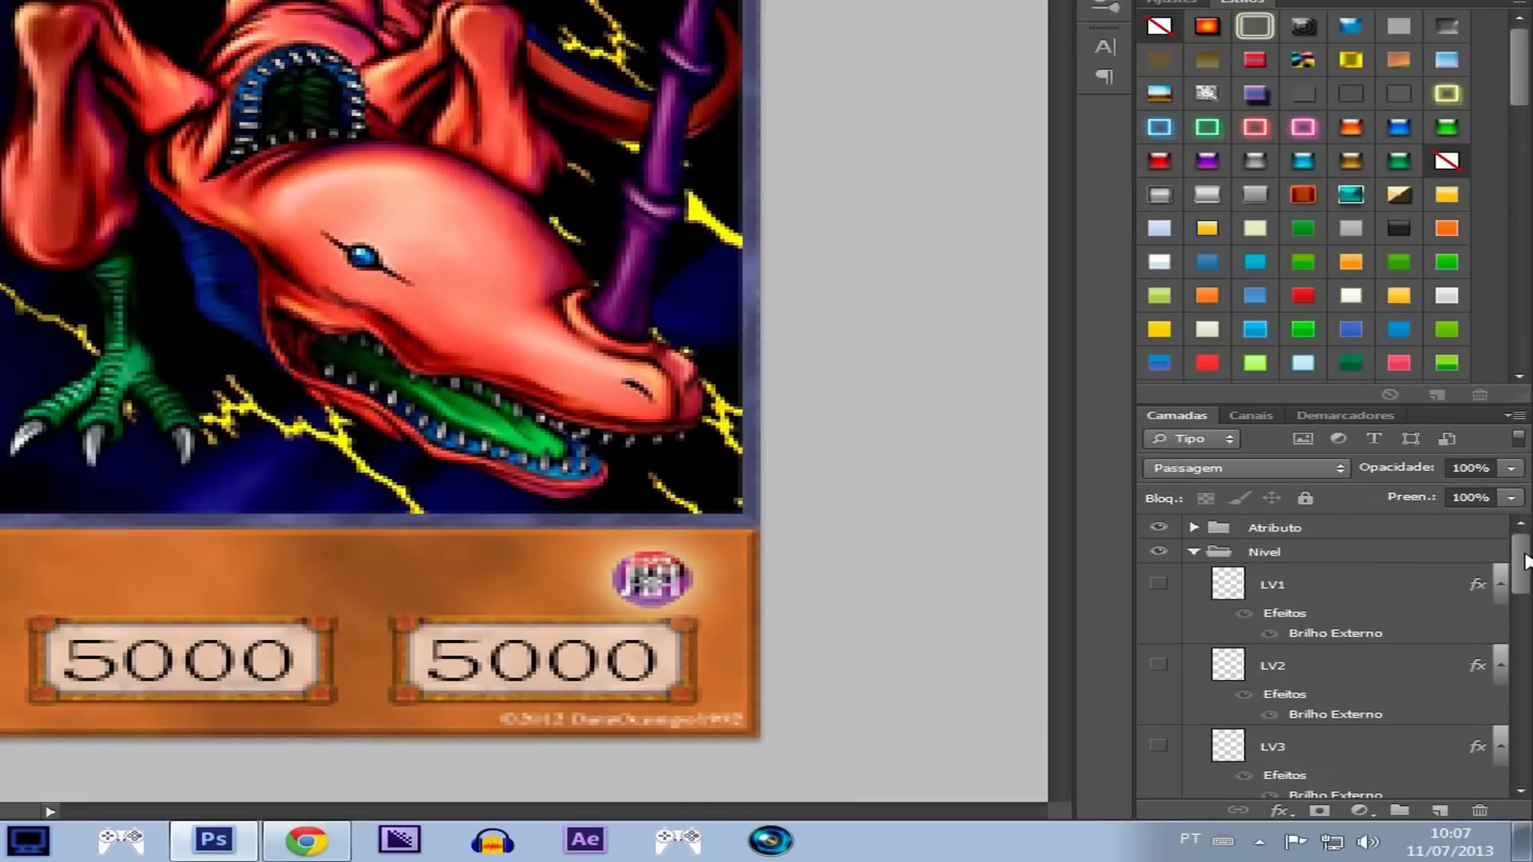
{"action": "left_click", "coordinate": [1157, 585]}
{"action": "left_click", "coordinate": [1157, 665]}
{"action": "scroll", "coordinate": [1415, 600], "scroll_direction": "down", "scroll_amount": 3}
{"action": "left_click", "coordinate": [1157, 608]}
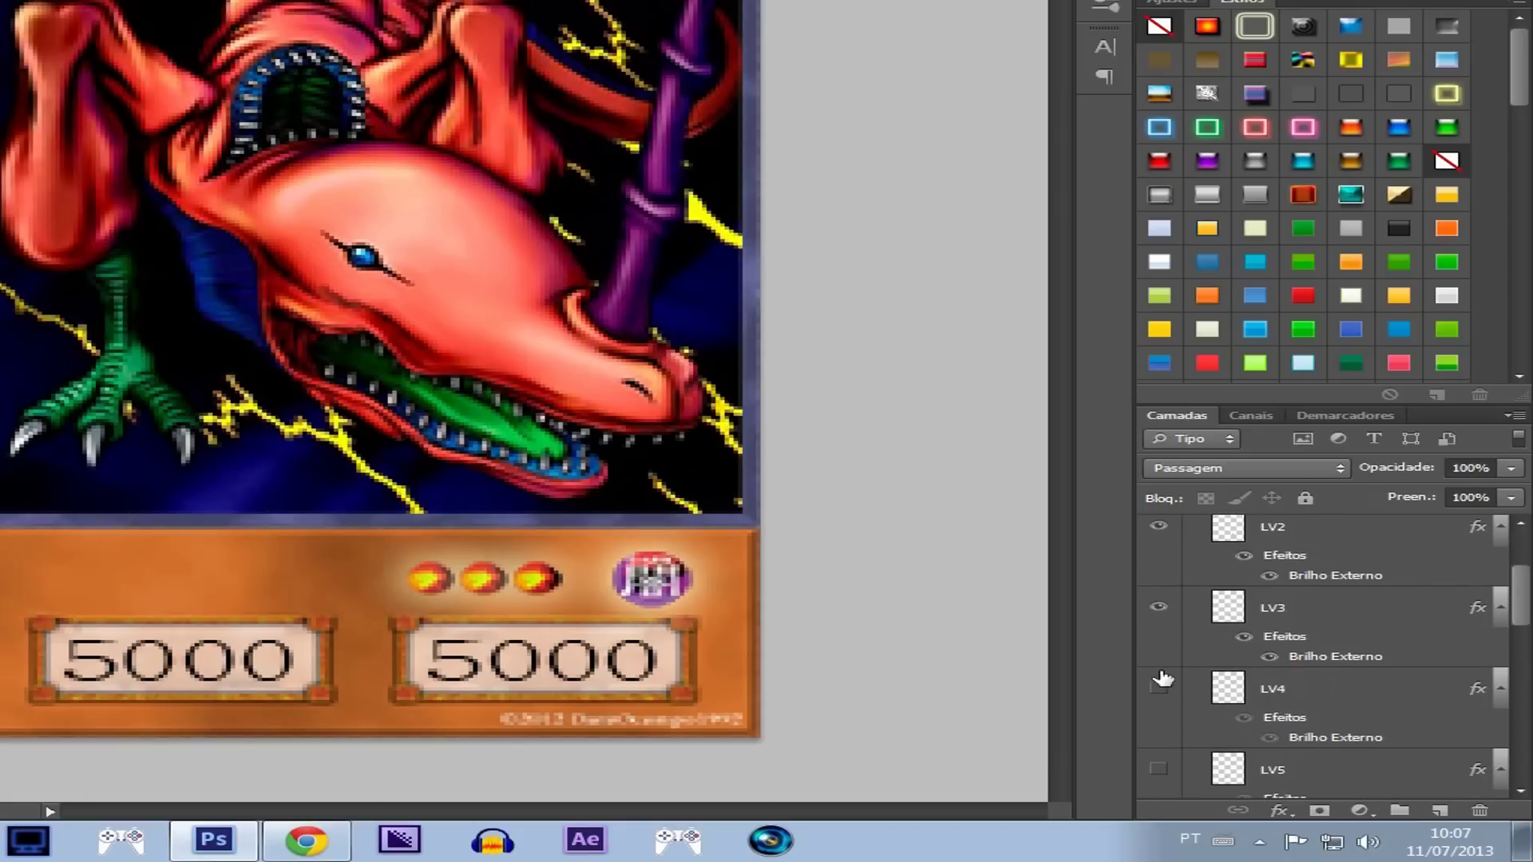
{"action": "left_click", "coordinate": [1157, 688]}
{"action": "scroll", "coordinate": [1523, 591], "scroll_direction": "down", "scroll_amount": 3}
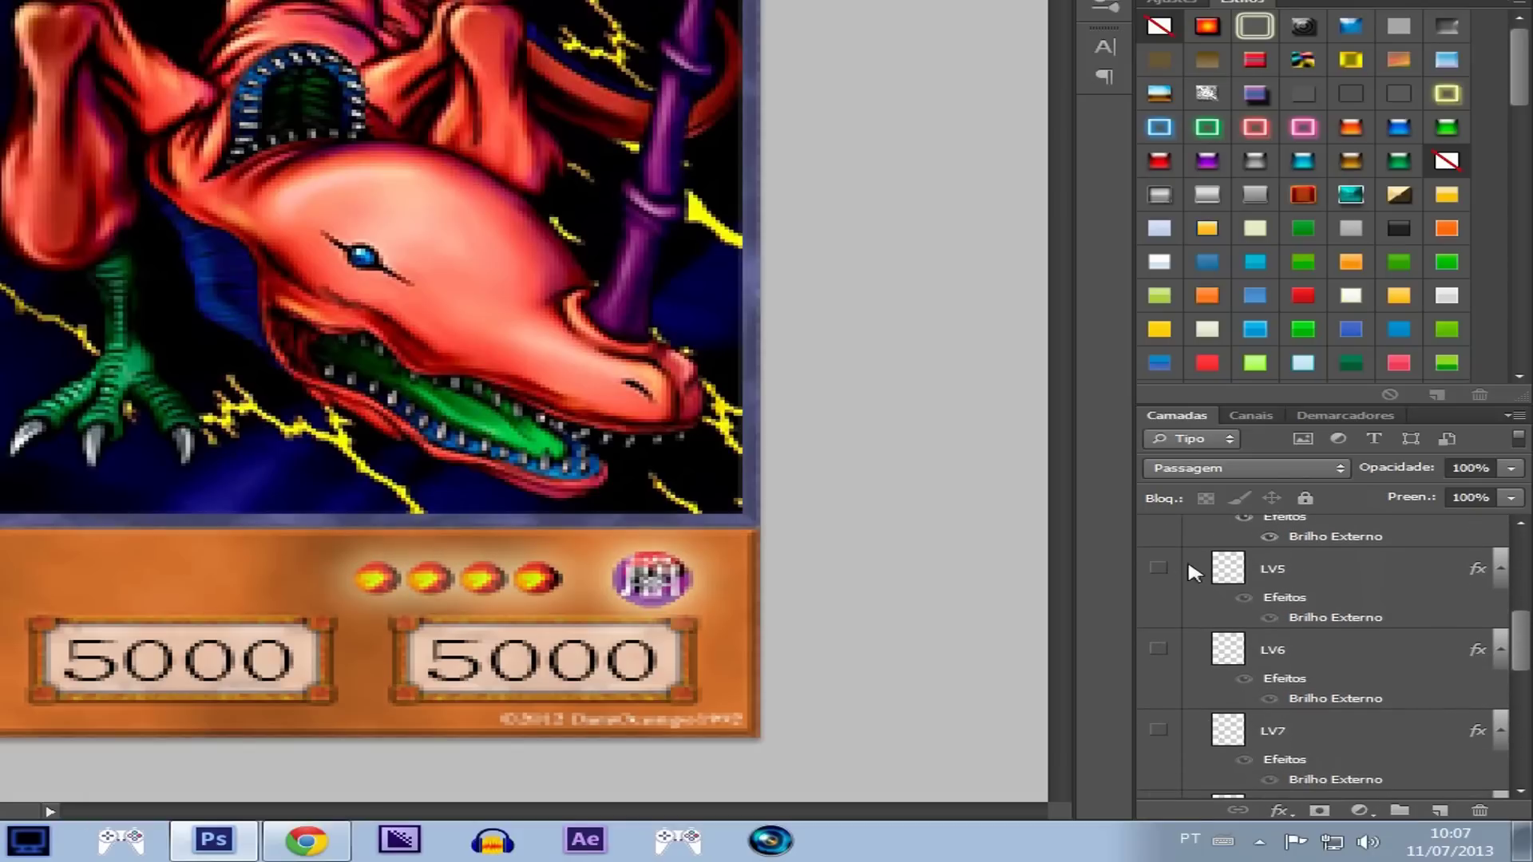
{"action": "left_click", "coordinate": [1159, 569]}
{"action": "left_click", "coordinate": [1162, 648]}
{"action": "left_click", "coordinate": [1161, 729]}
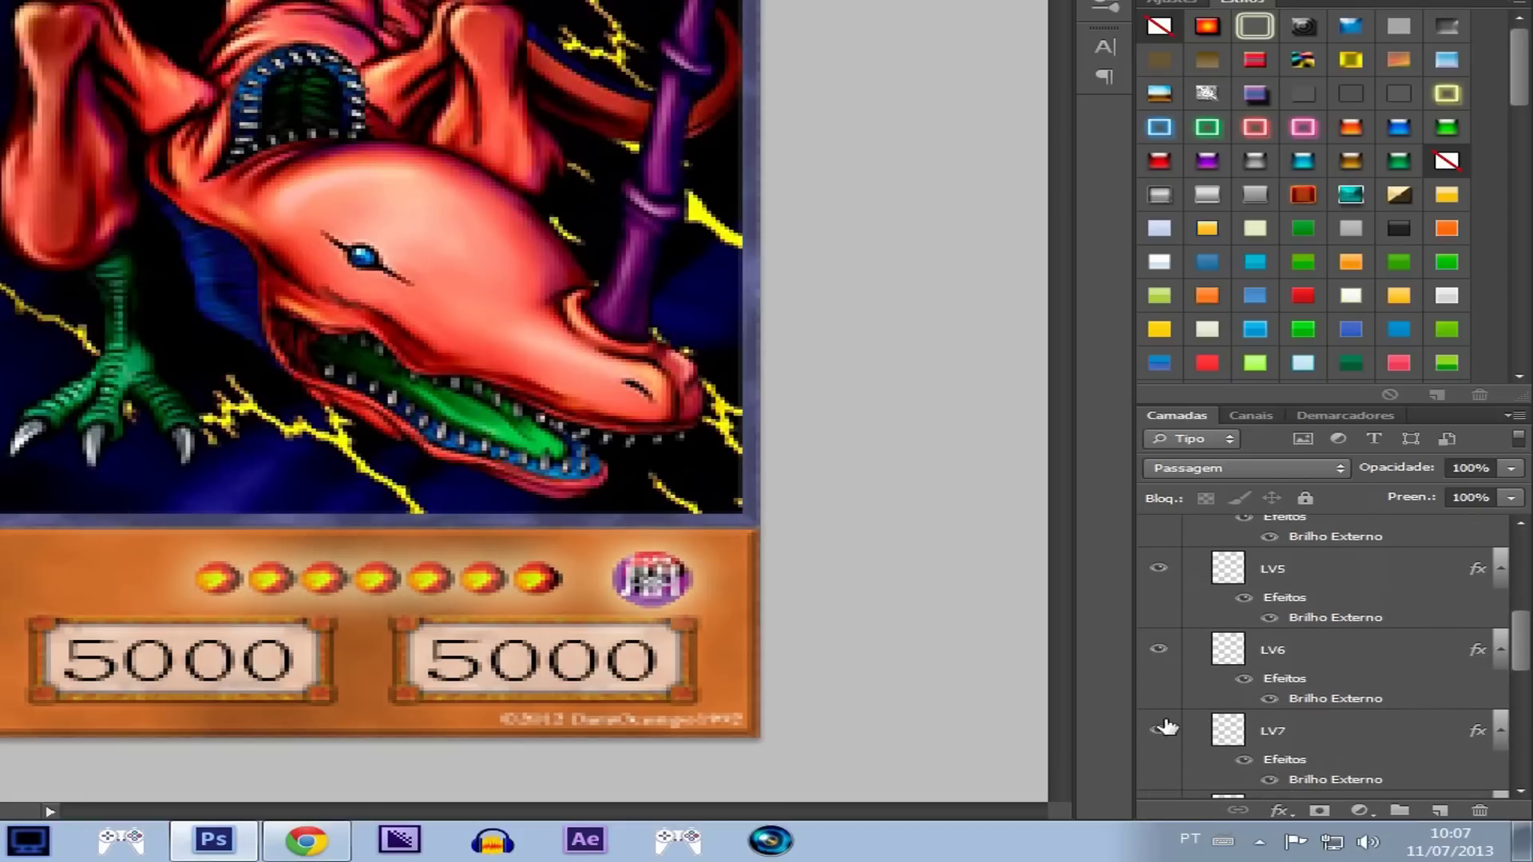
{"action": "scroll", "coordinate": [1523, 636], "scroll_direction": "down", "scroll_amount": 3}
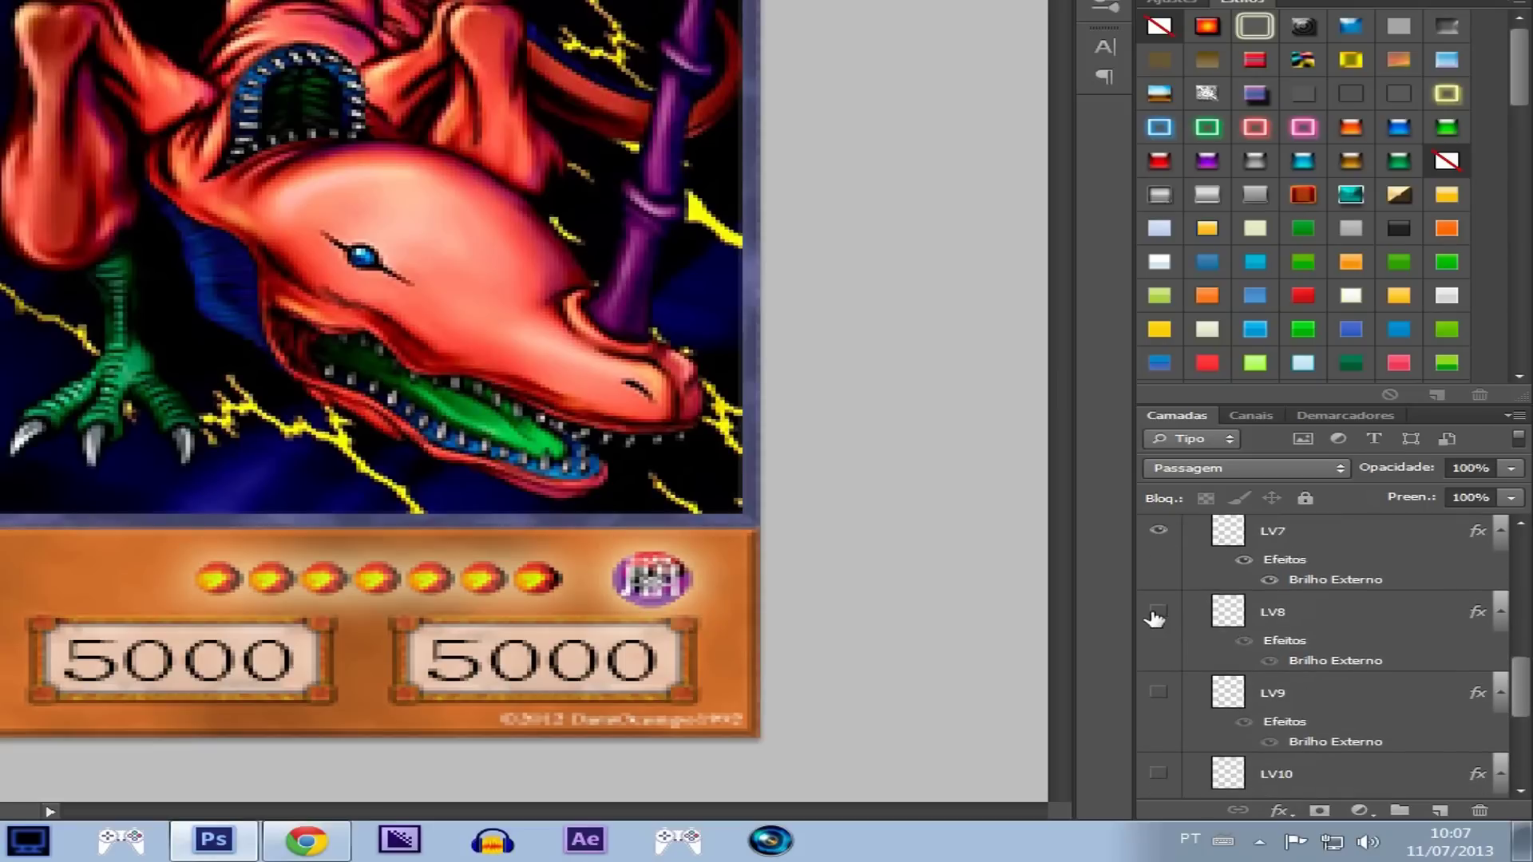
{"action": "left_click", "coordinate": [1156, 613]}
{"action": "left_click_drag", "start_coordinate": [1523, 669], "coordinate": [1526, 736]}
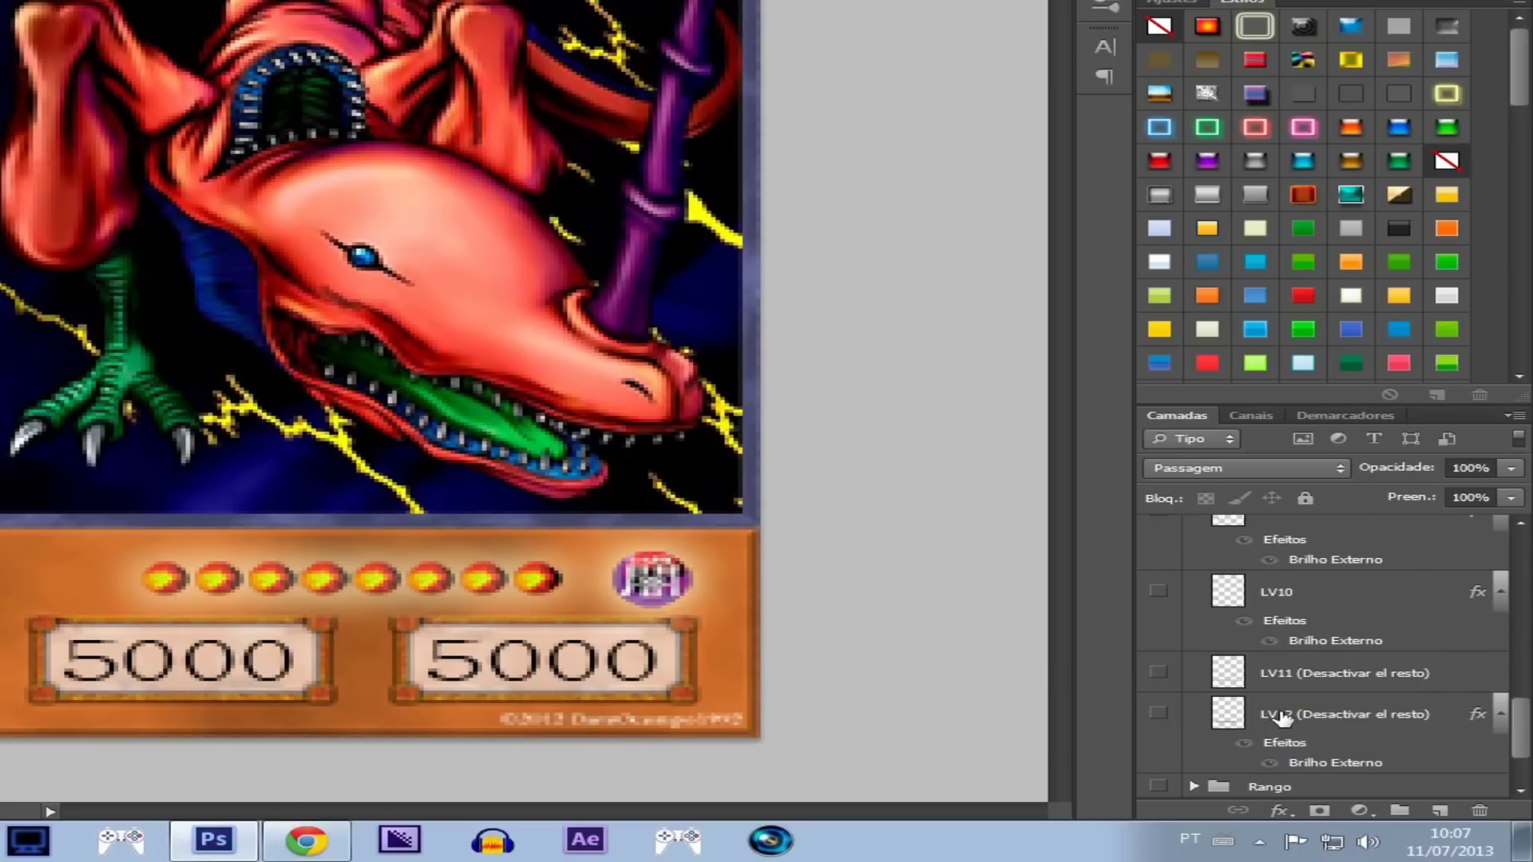
{"action": "scroll", "coordinate": [1501, 733], "scroll_direction": "up", "scroll_amount": 10}
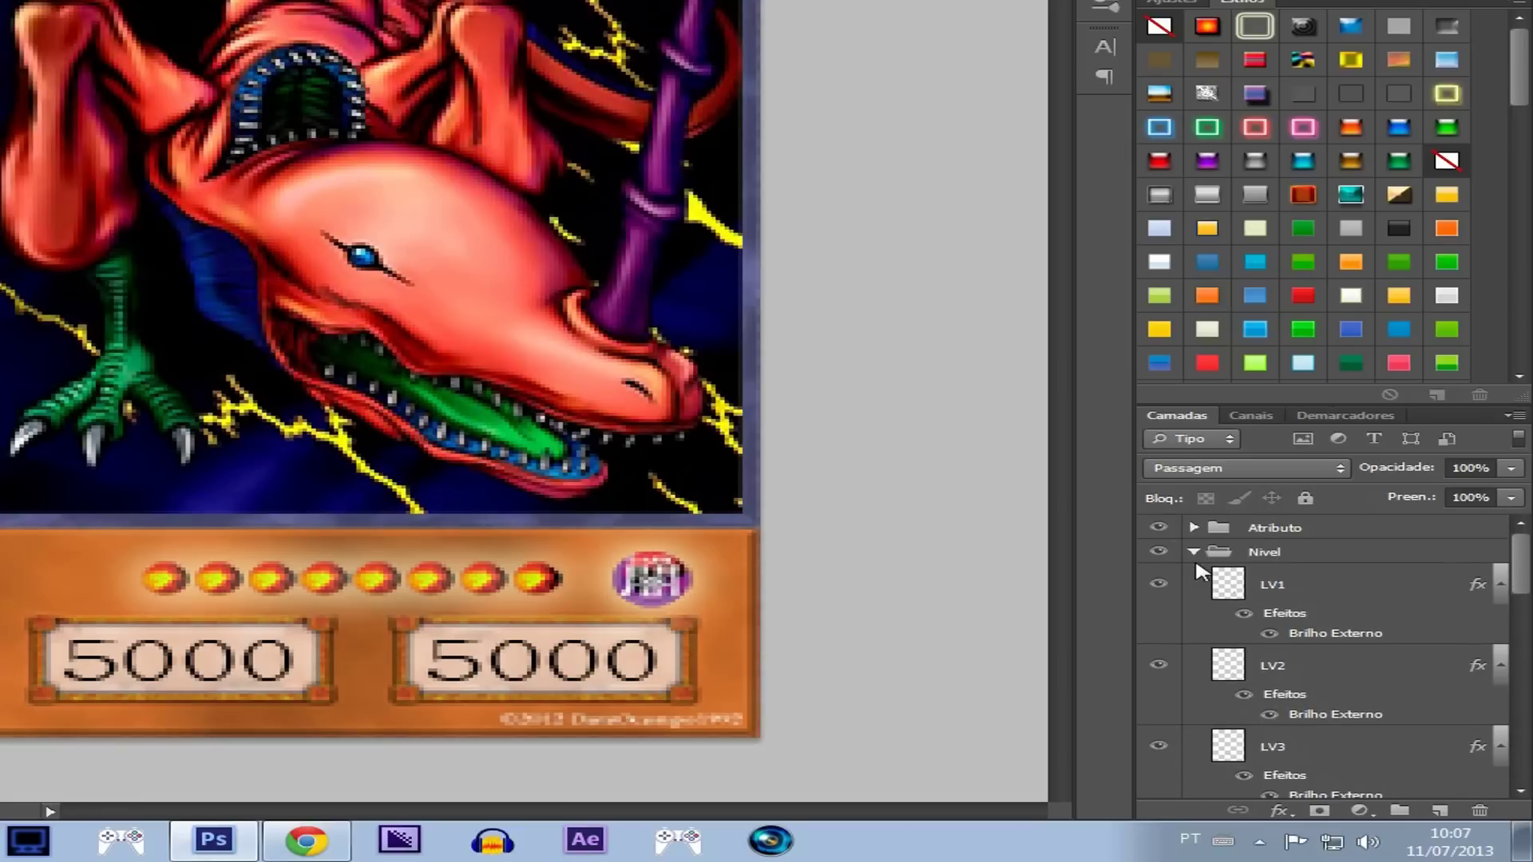
{"action": "left_click", "coordinate": [1191, 553]}
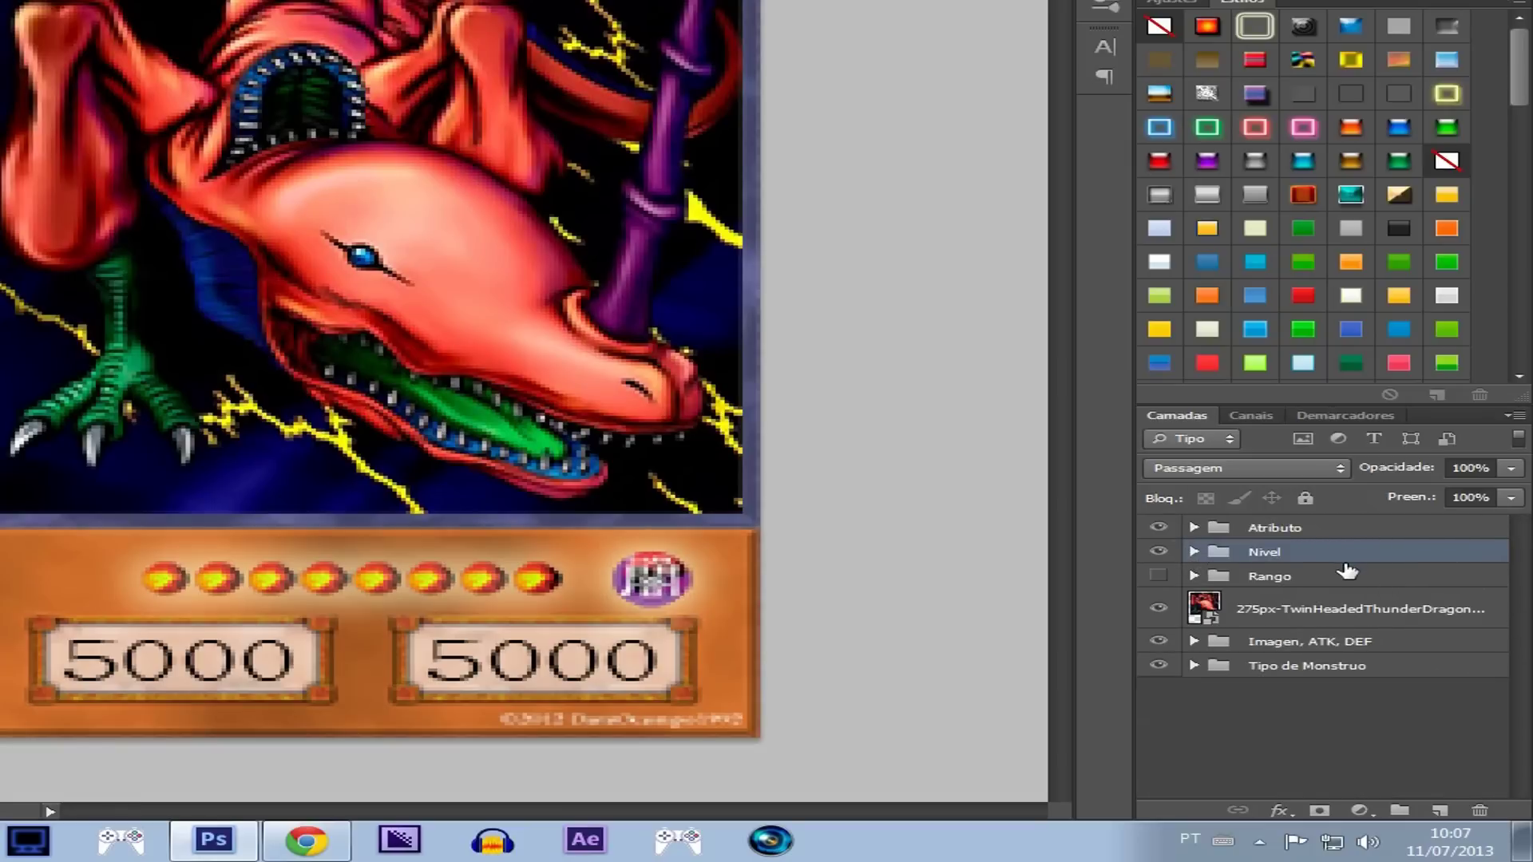
Step: Make the Rango group visible, hide its individual rank layers so no rank stars appear on the card, and collapse the group
{"action": "left_click", "coordinate": [1192, 577]}
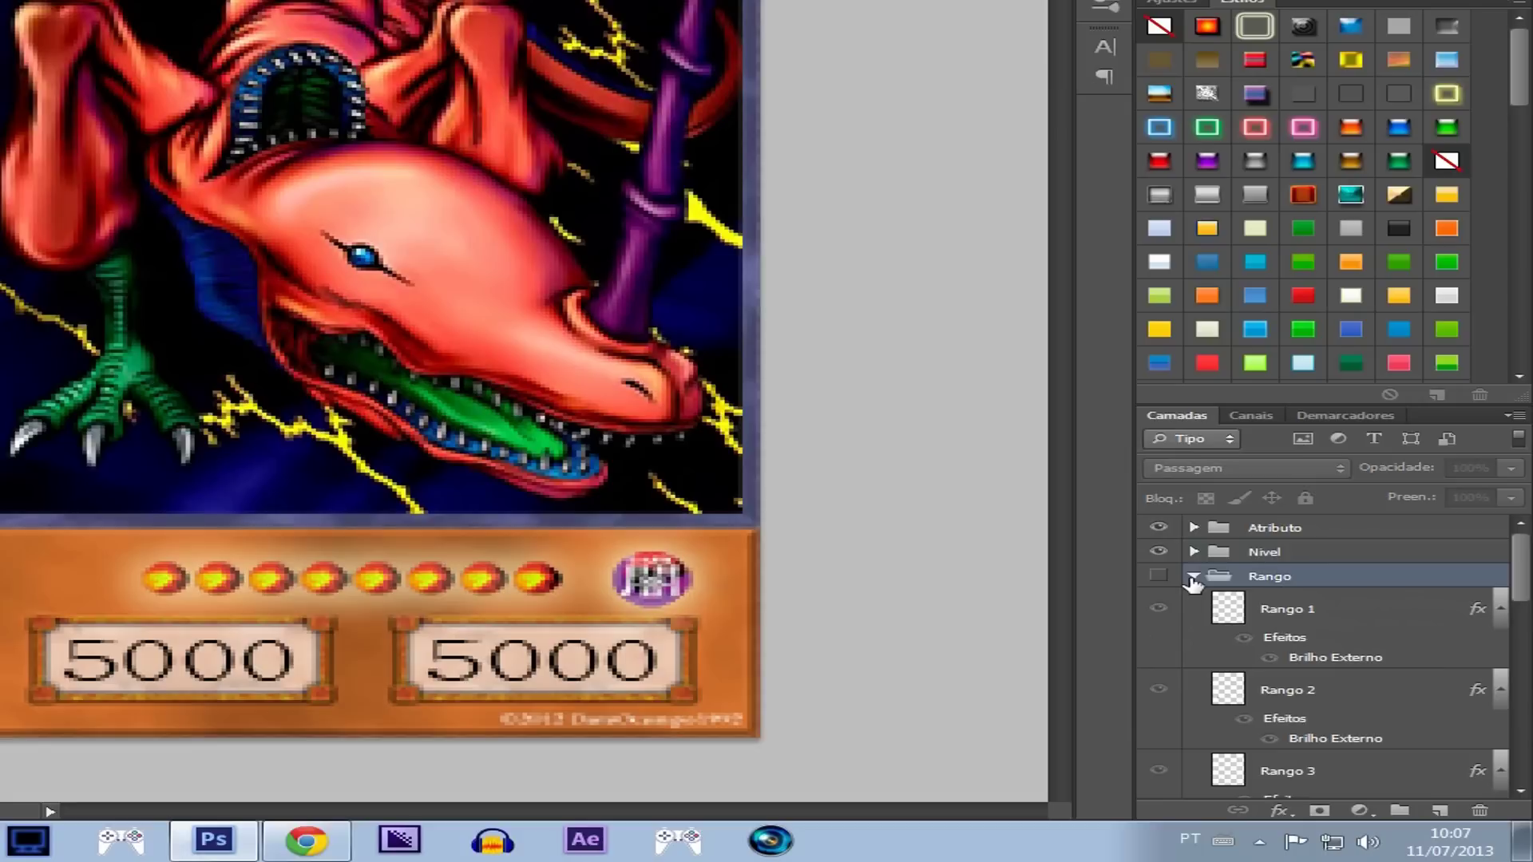
{"action": "left_click", "coordinate": [1158, 609]}
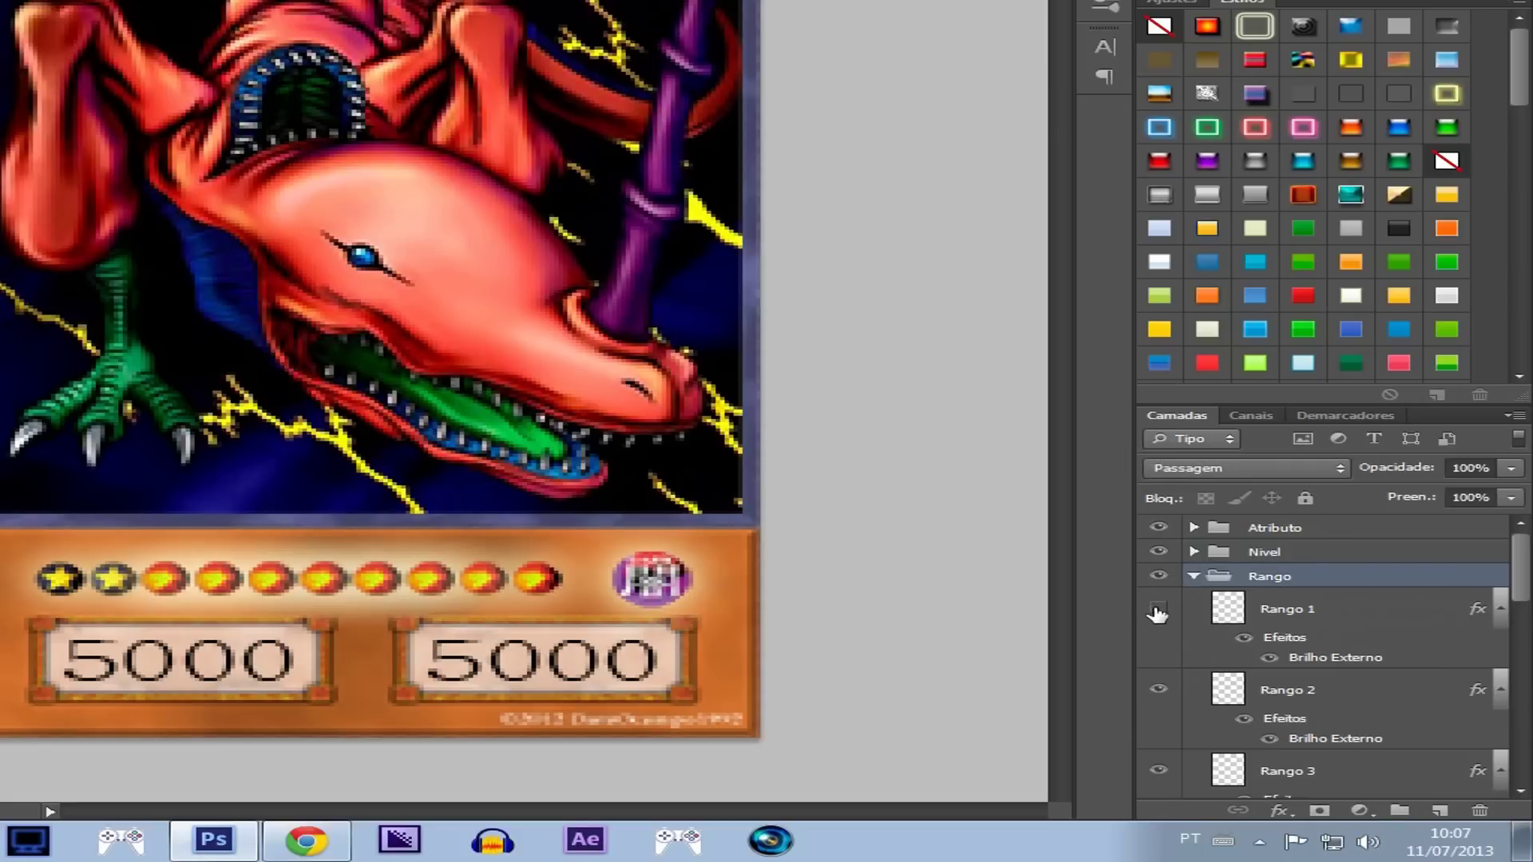
{"action": "left_click", "coordinate": [1158, 692]}
{"action": "left_click_drag", "start_coordinate": [1526, 610], "coordinate": [1525, 671]}
{"action": "left_click", "coordinate": [1167, 531]}
{"action": "left_click", "coordinate": [1161, 609]}
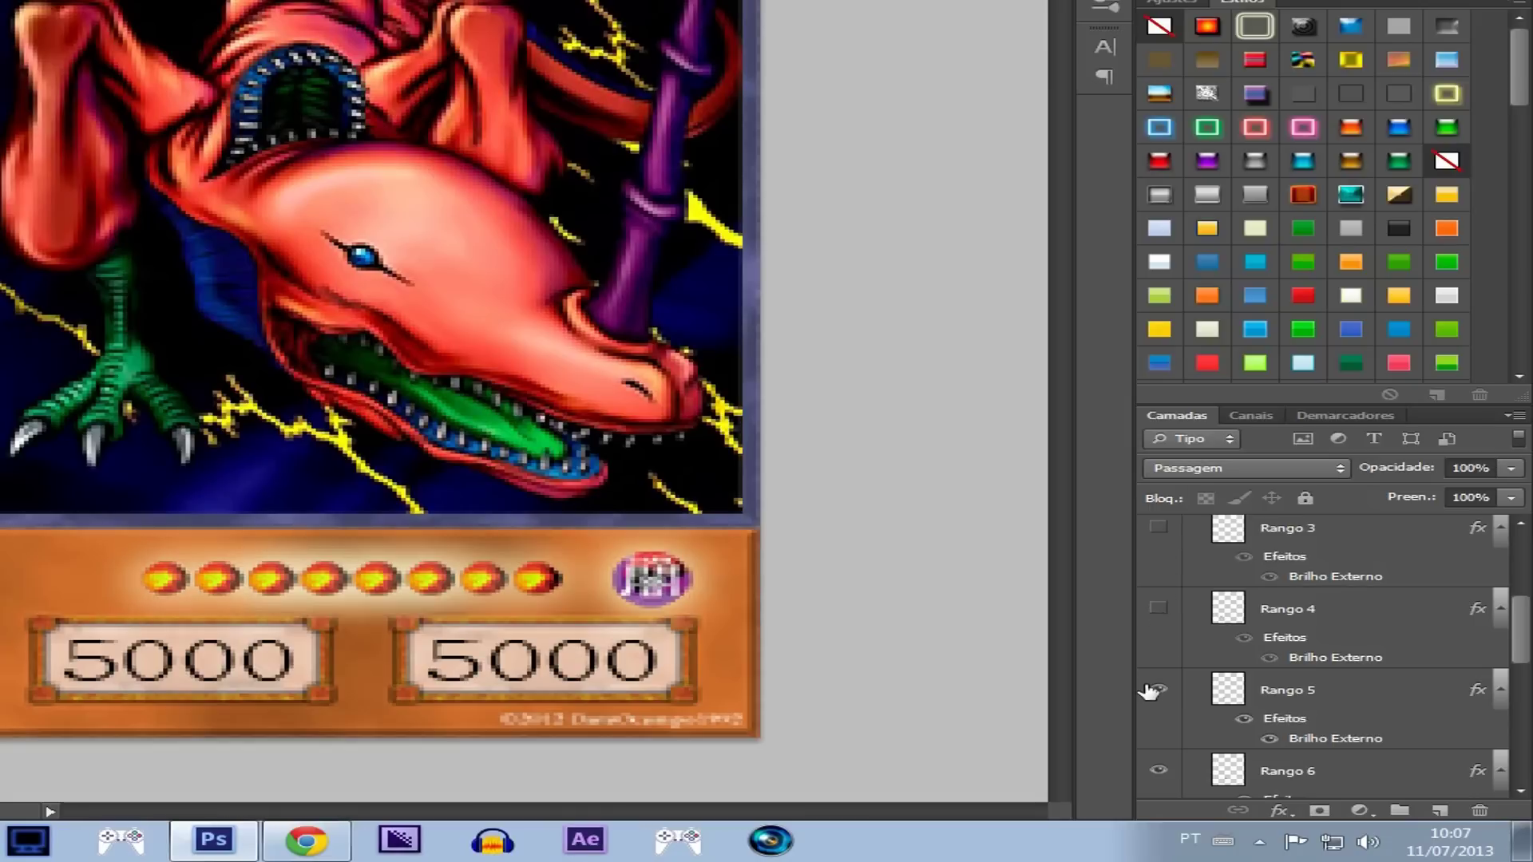
{"action": "left_click", "coordinate": [1153, 691]}
{"action": "left_click", "coordinate": [1157, 762]}
{"action": "left_click_drag", "start_coordinate": [1515, 639], "coordinate": [1521, 585]}
{"action": "left_click", "coordinate": [1157, 562]}
{"action": "left_click", "coordinate": [1157, 644]}
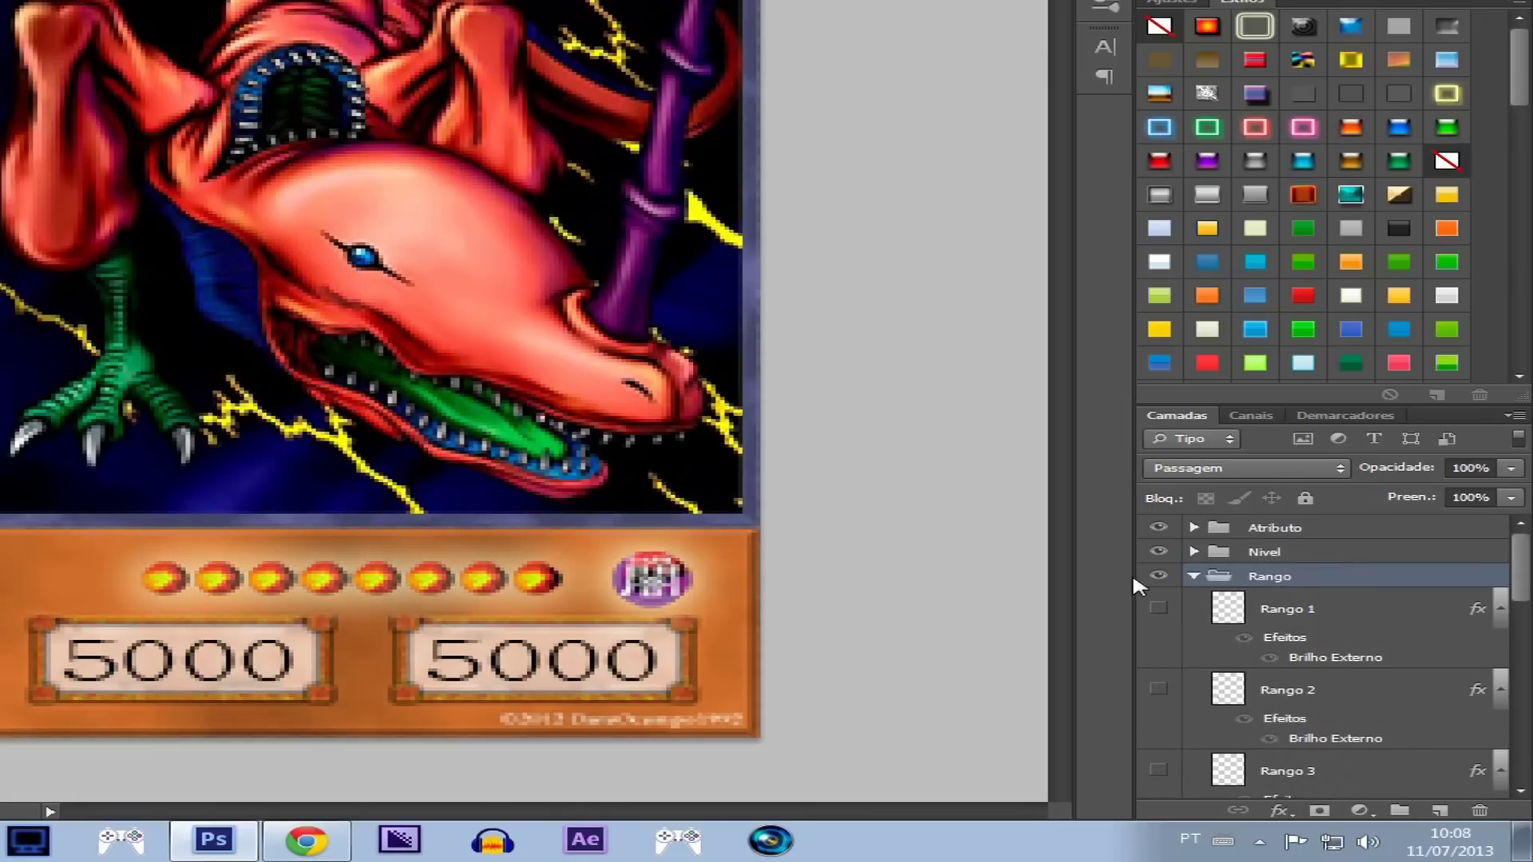
{"action": "left_click", "coordinate": [1193, 576]}
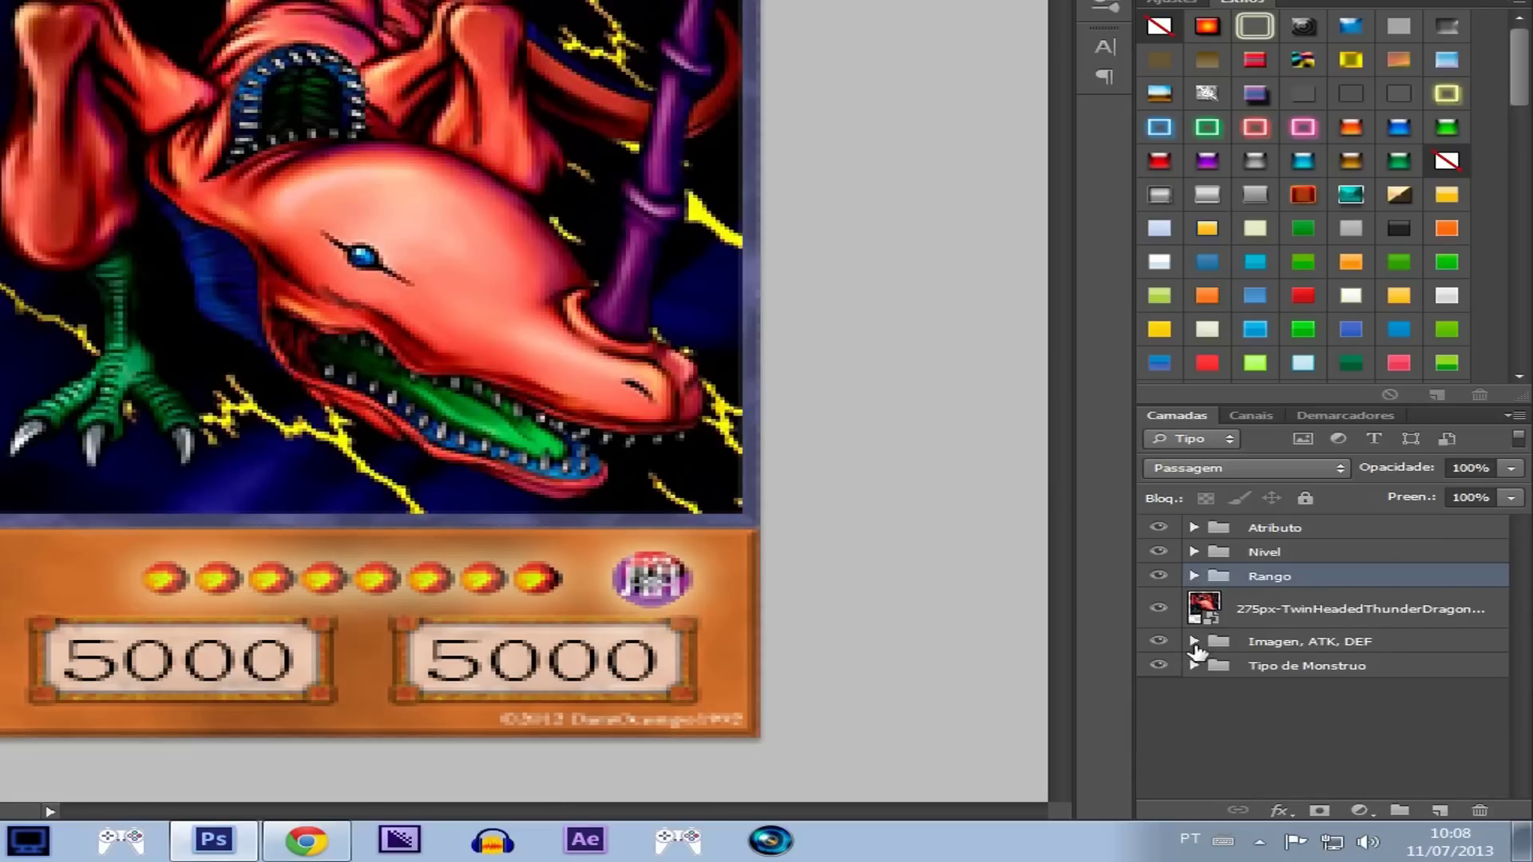
Step: Expand the Imagen, ATK, DEF group and change the card's ATK text to 2800
{"action": "left_click", "coordinate": [1193, 642]}
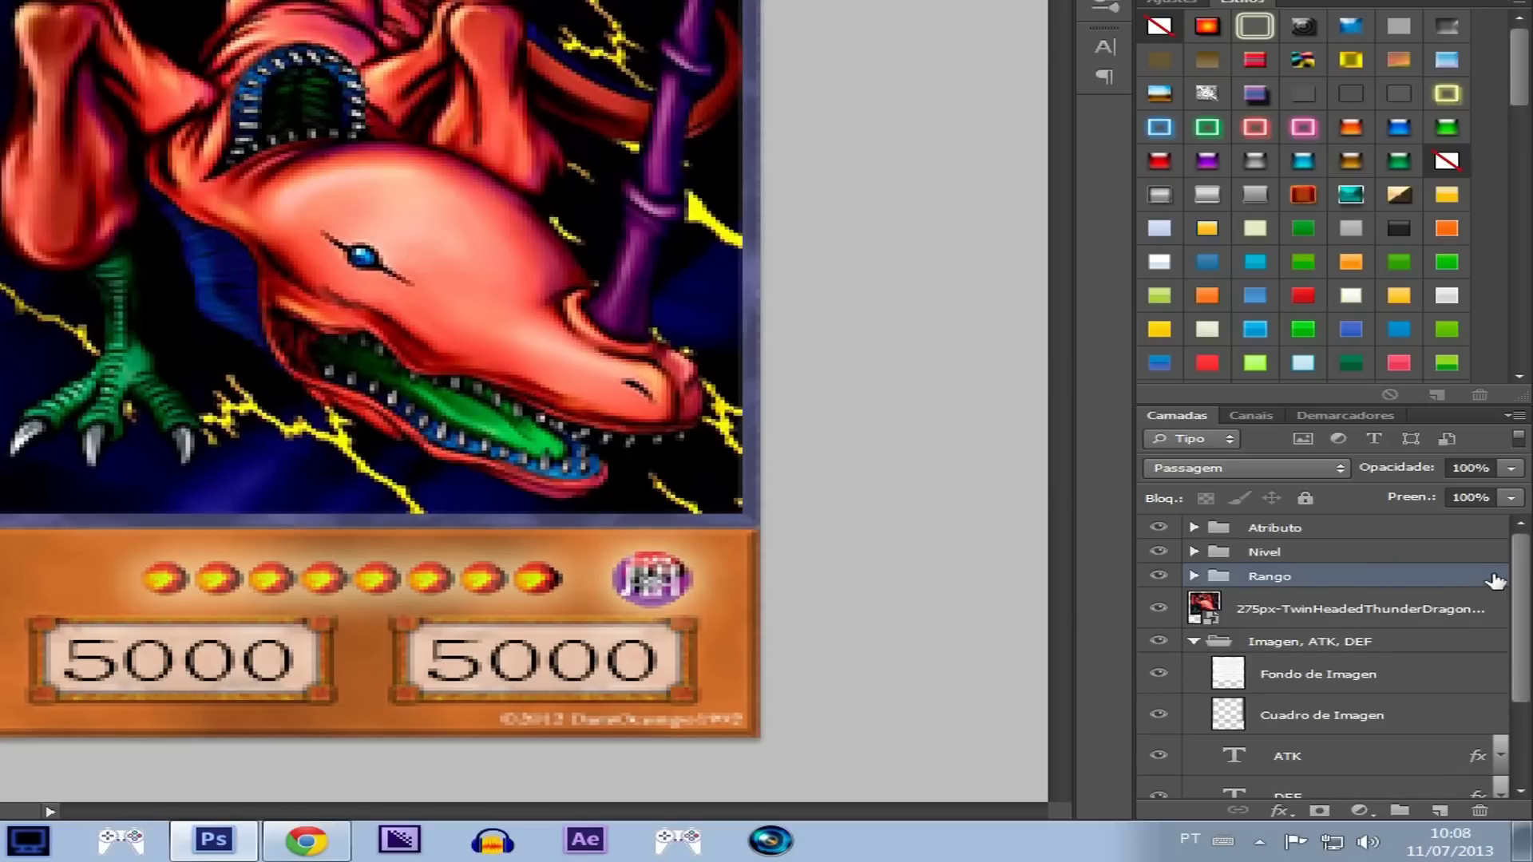
{"action": "left_click_drag", "start_coordinate": [1515, 578], "coordinate": [1491, 670]}
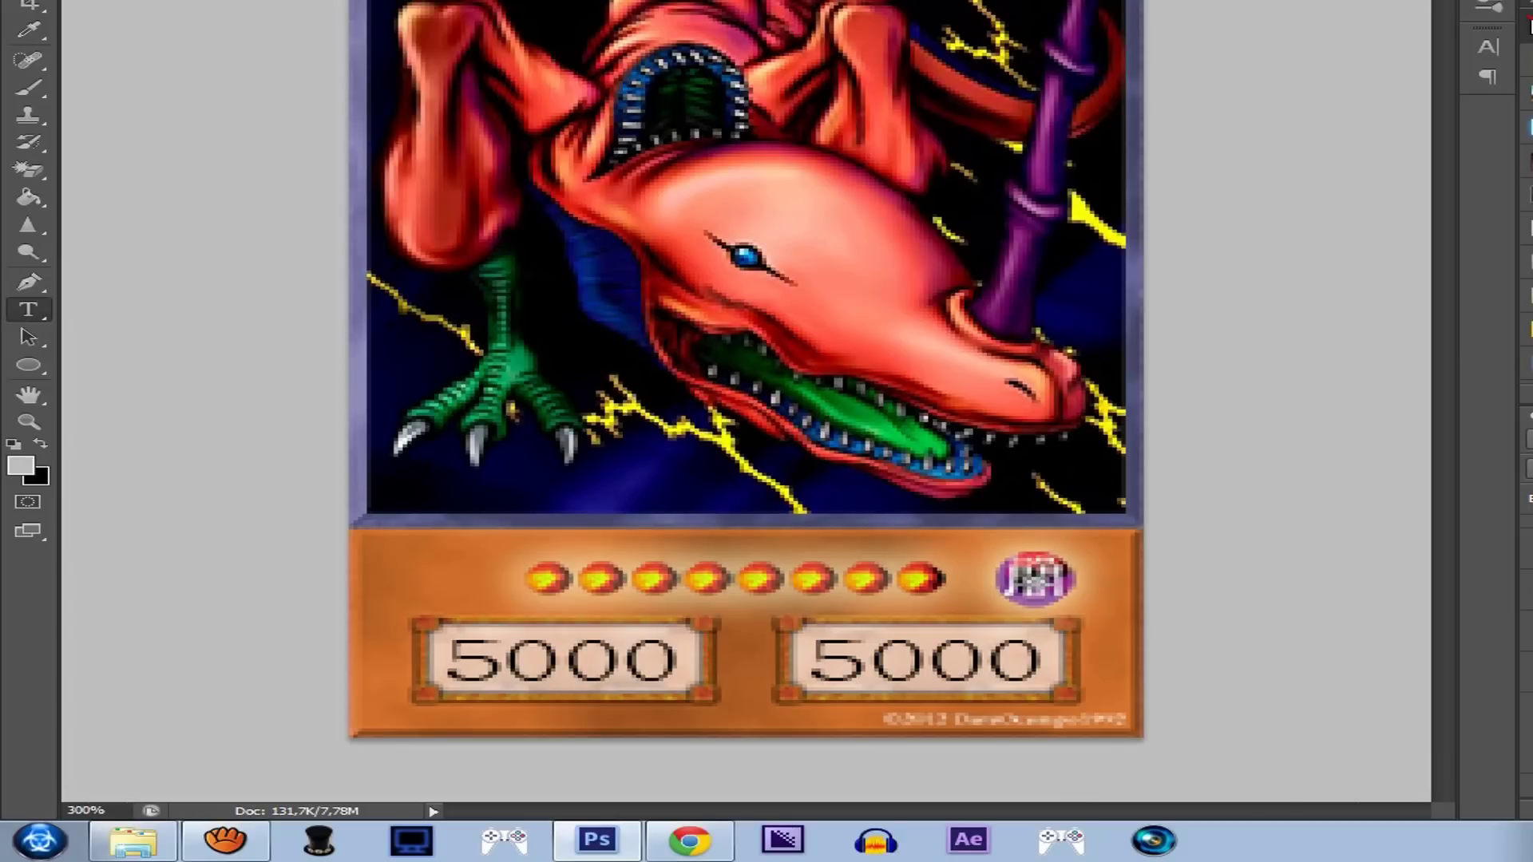
{"action": "left_click", "coordinate": [29, 311]}
{"action": "left_click_drag", "start_coordinate": [685, 661], "coordinate": [475, 643]}
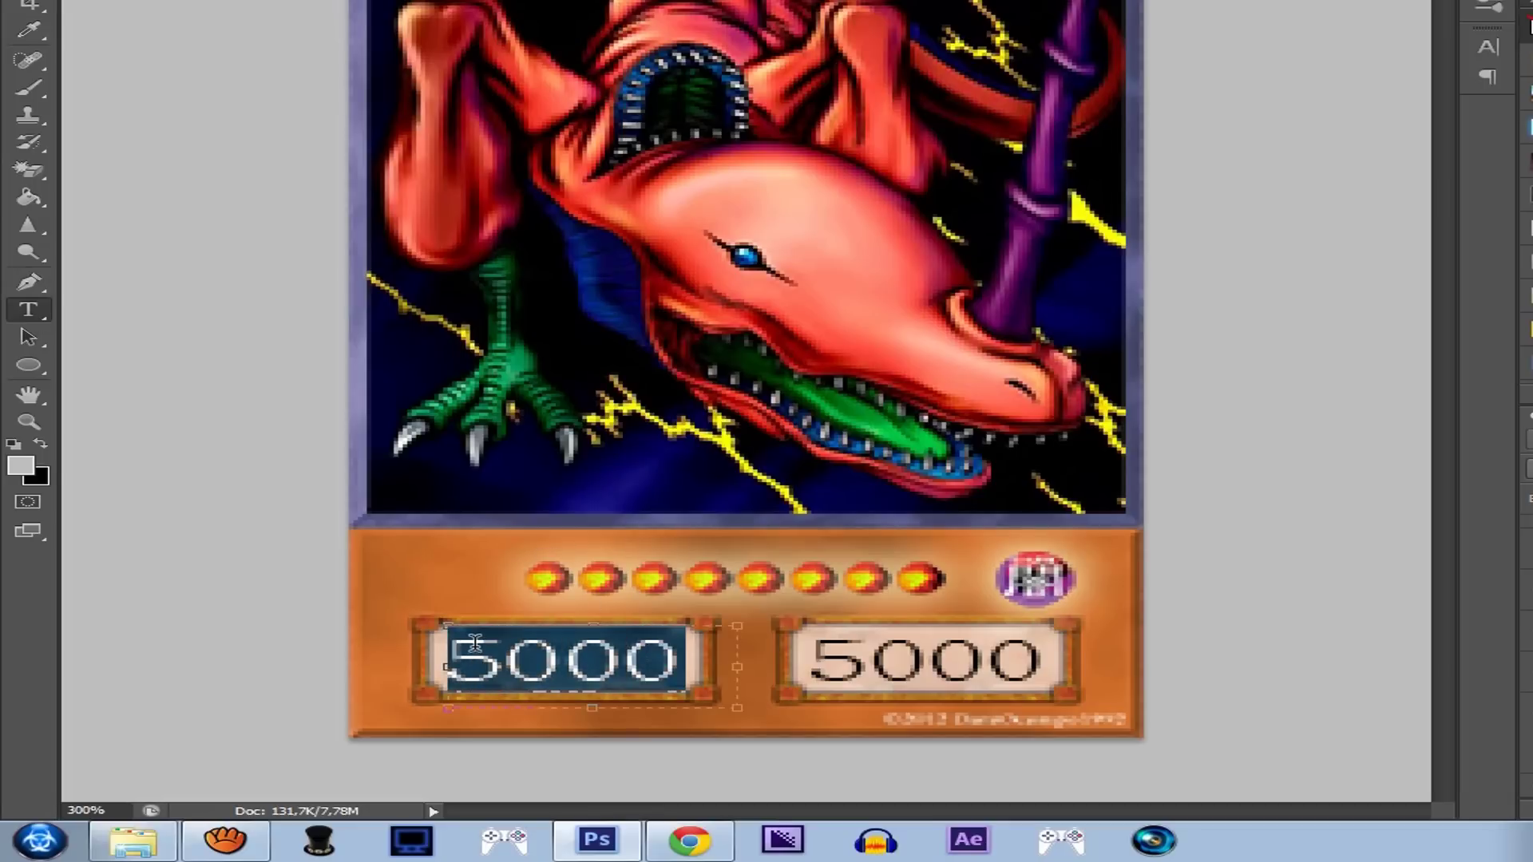
{"action": "type", "text": "2800"}
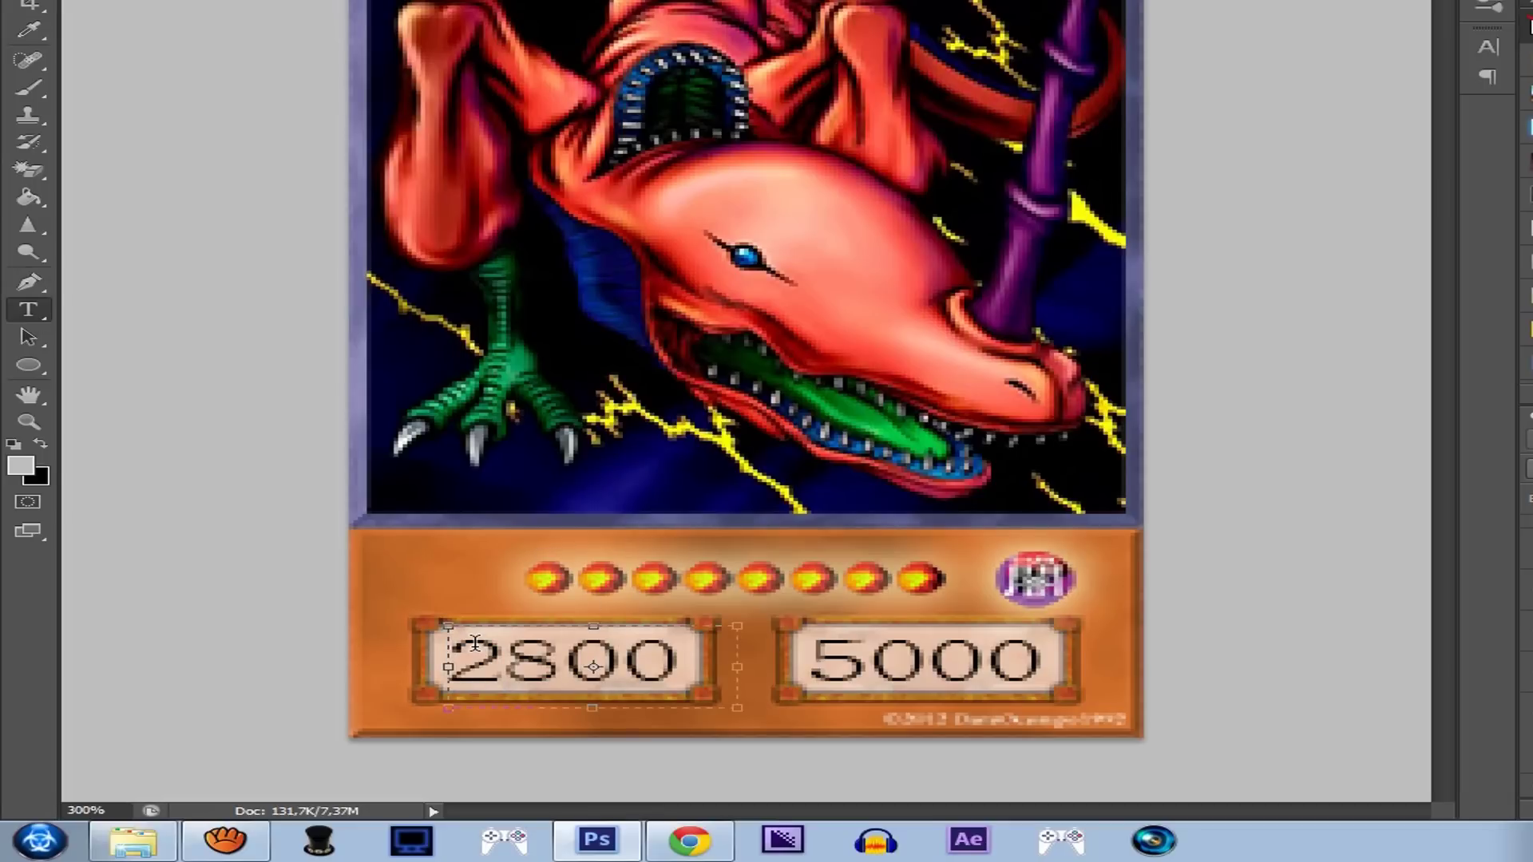
{"action": "key", "text": "ctrl+Return"}
Step: Change the card's DEF text to 2100 and collapse the Imagen, ATK, DEF group
{"action": "left_click_drag", "start_coordinate": [1030, 653], "coordinate": [828, 674]}
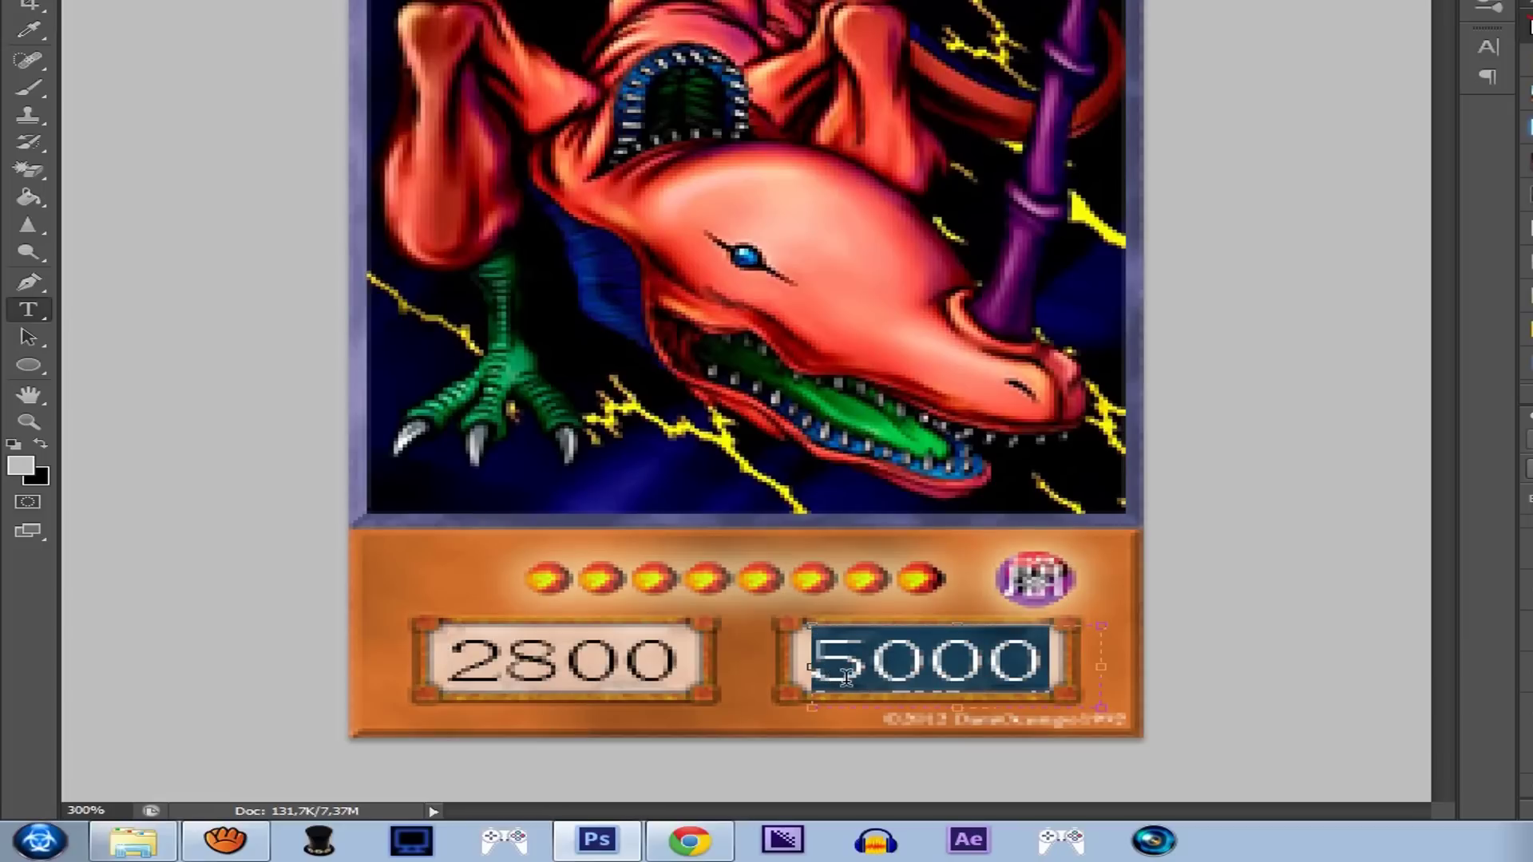
{"action": "type", "text": "2100"}
{"action": "key", "text": "ctrl+Return"}
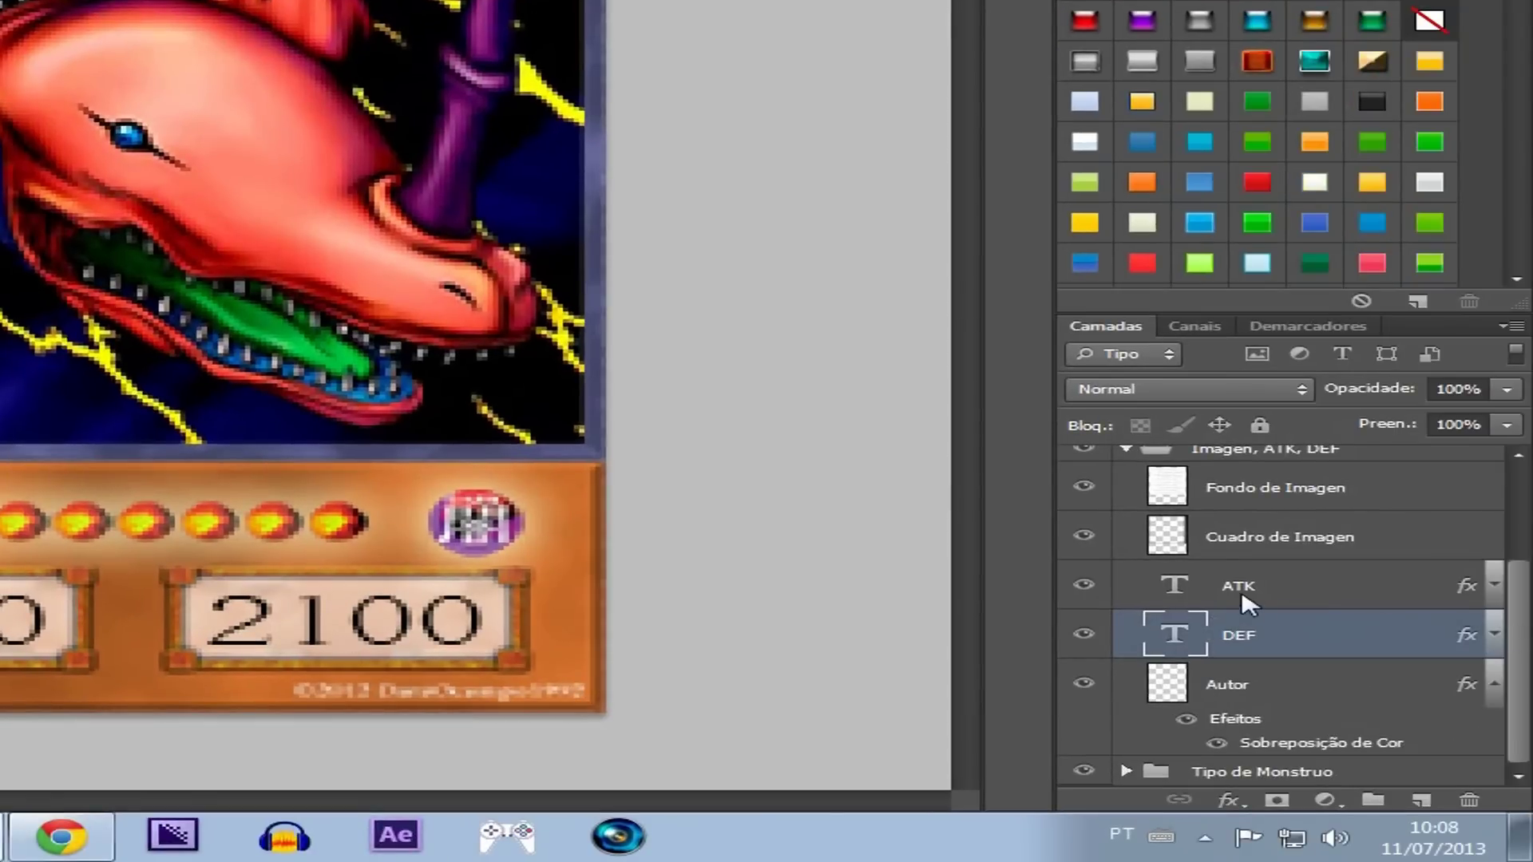
{"action": "scroll", "coordinate": [1521, 637], "scroll_direction": "up", "scroll_amount": 3}
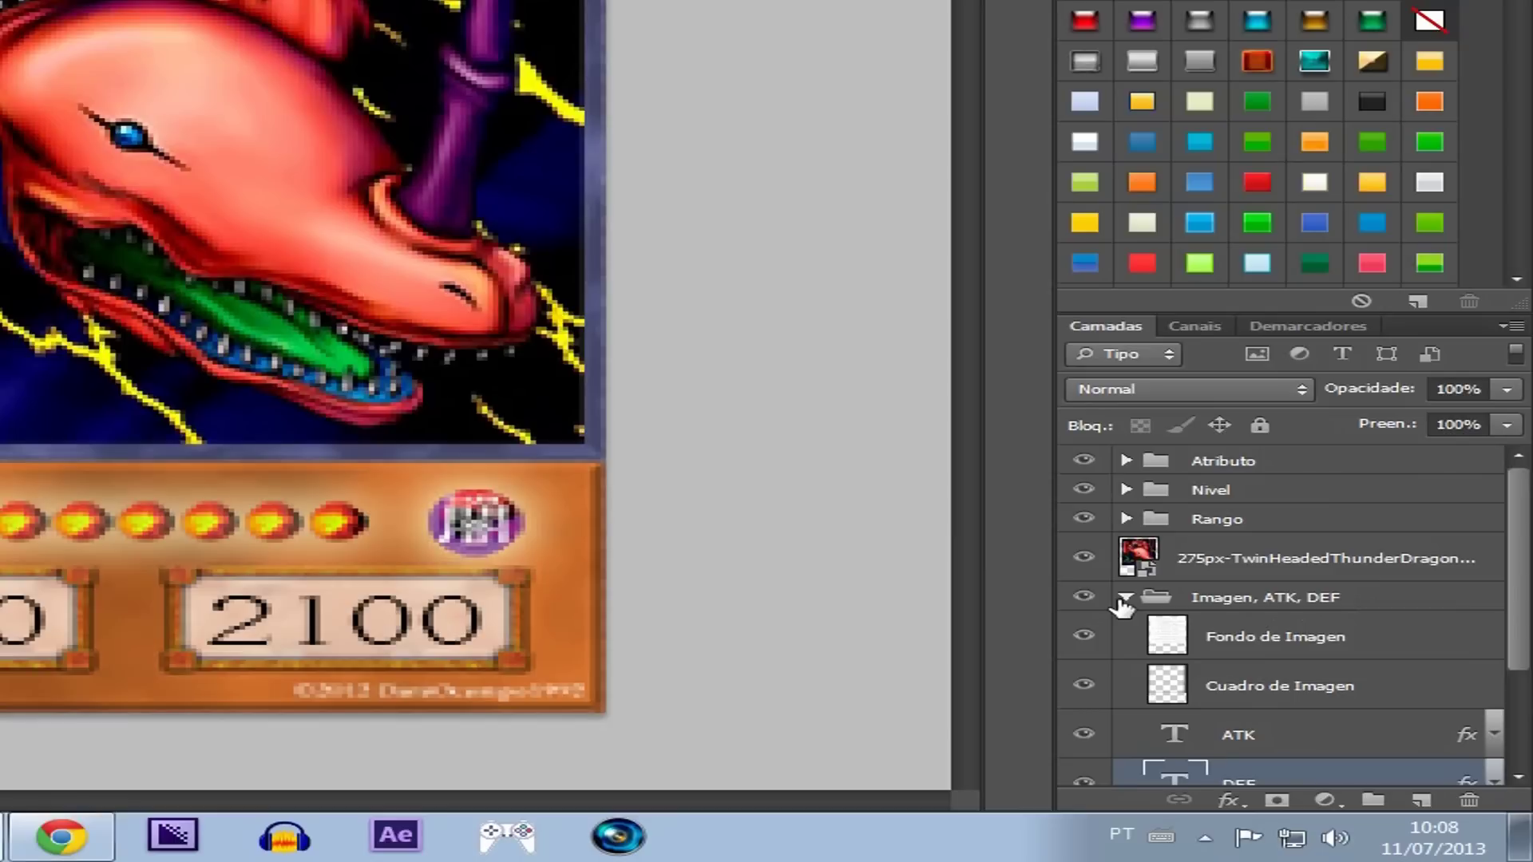
{"action": "left_click", "coordinate": [1124, 599]}
{"action": "left_click", "coordinate": [1313, 715]}
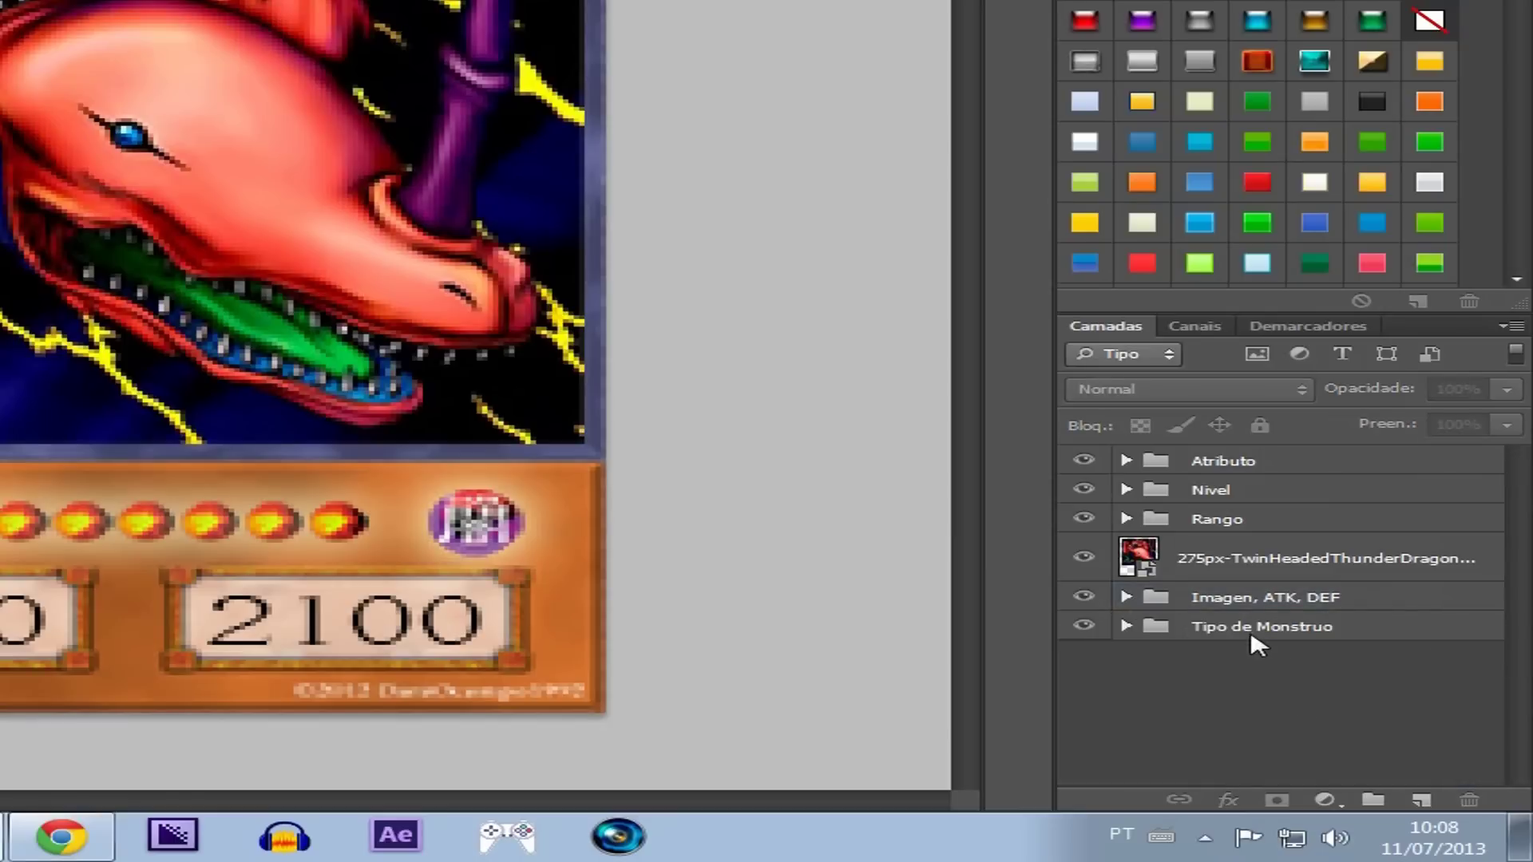
Step: Switch the card frame in the Tipo de Monstruo group from Efecto to Fusion by swapping the two layers' visibility
{"action": "left_click", "coordinate": [1125, 626]}
{"action": "scroll", "coordinate": [1505, 568], "scroll_direction": "down", "scroll_amount": 4}
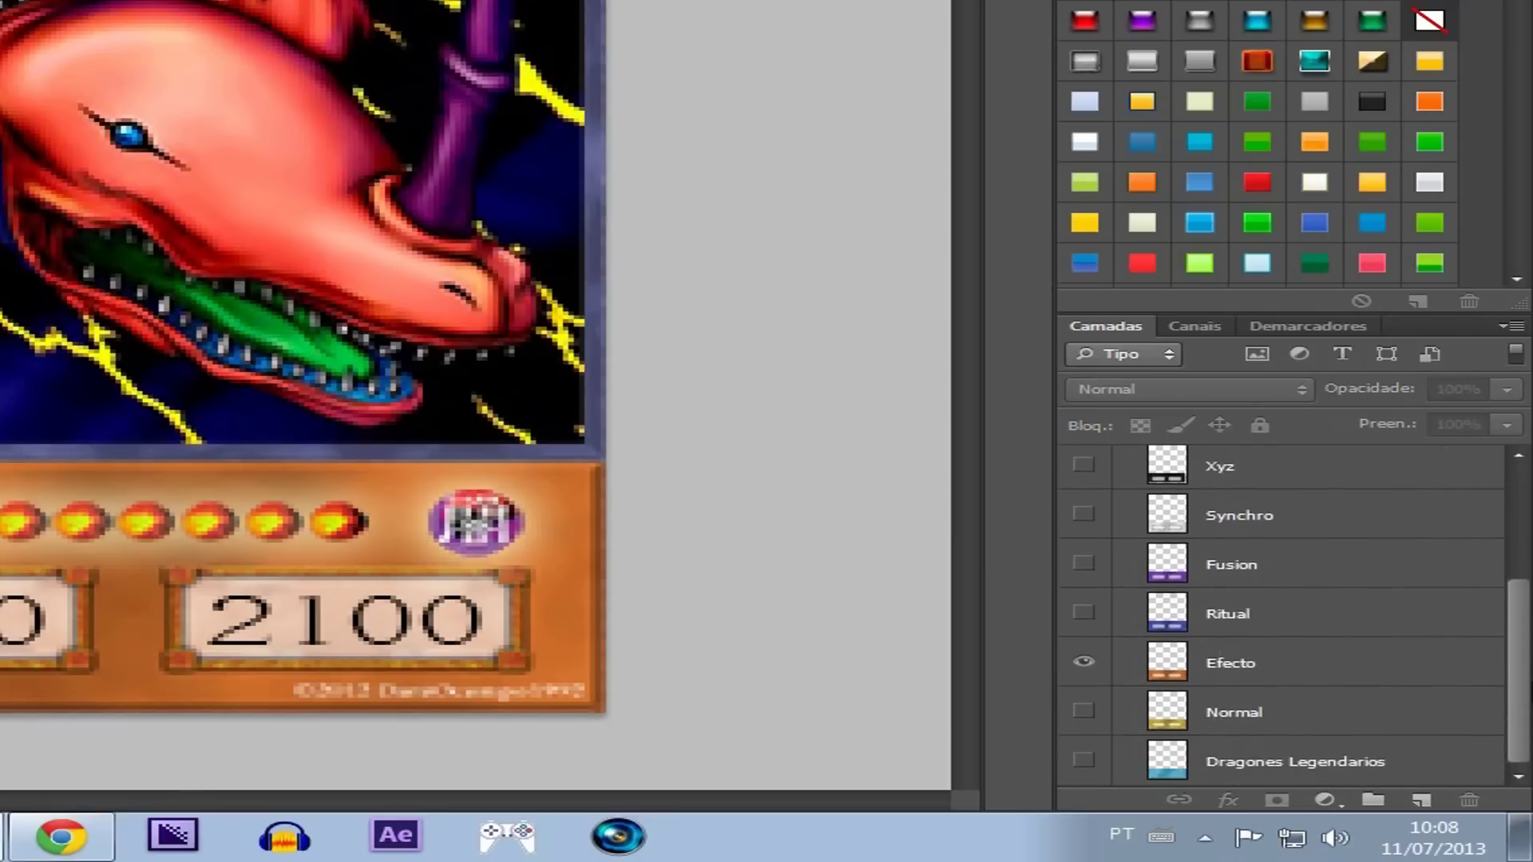
{"action": "left_click", "coordinate": [1083, 669]}
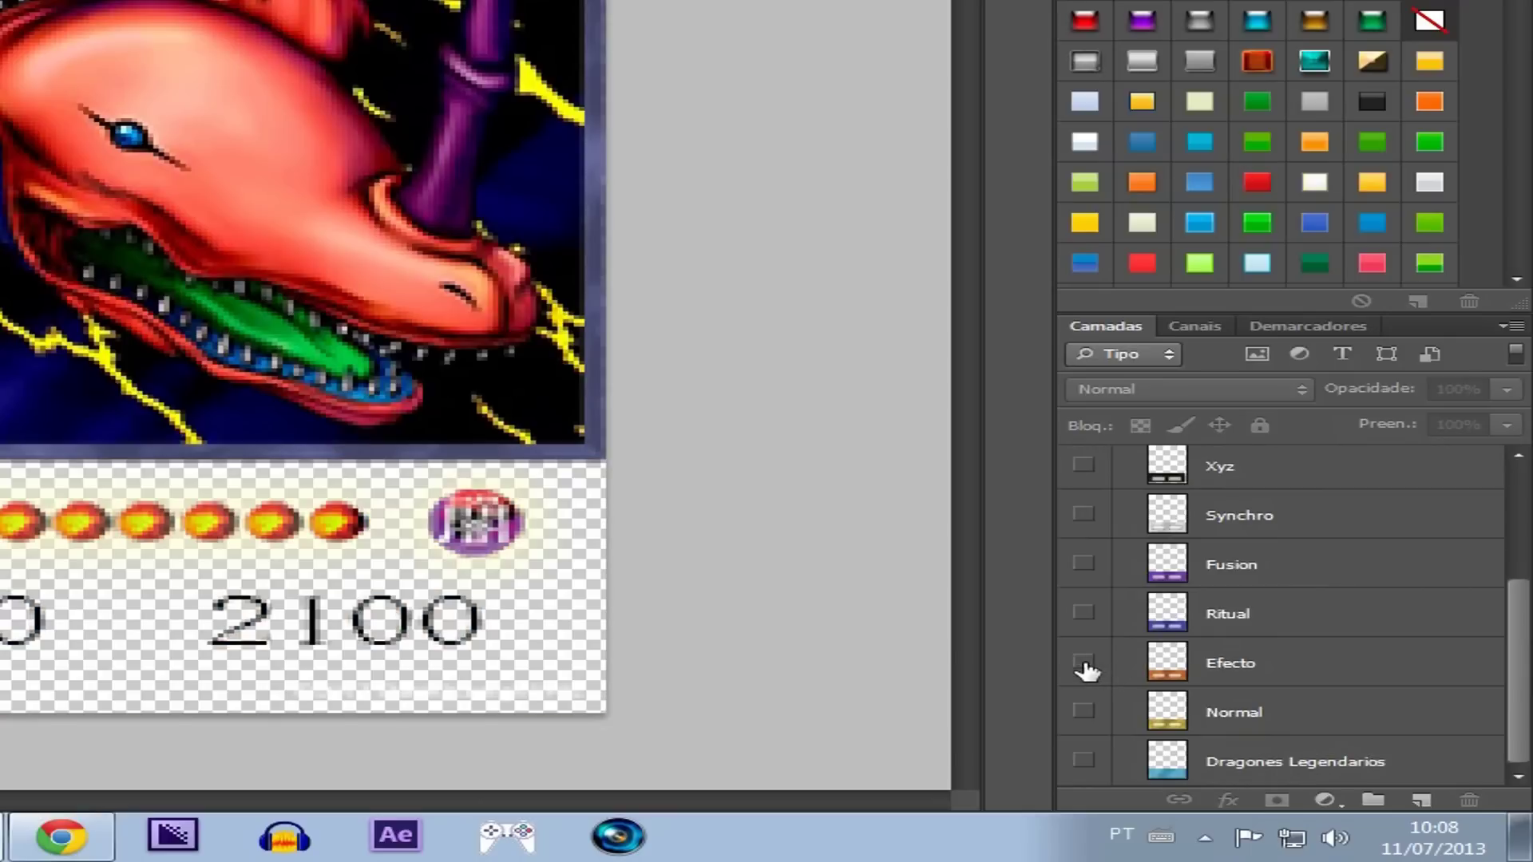
{"action": "left_click", "coordinate": [1083, 566]}
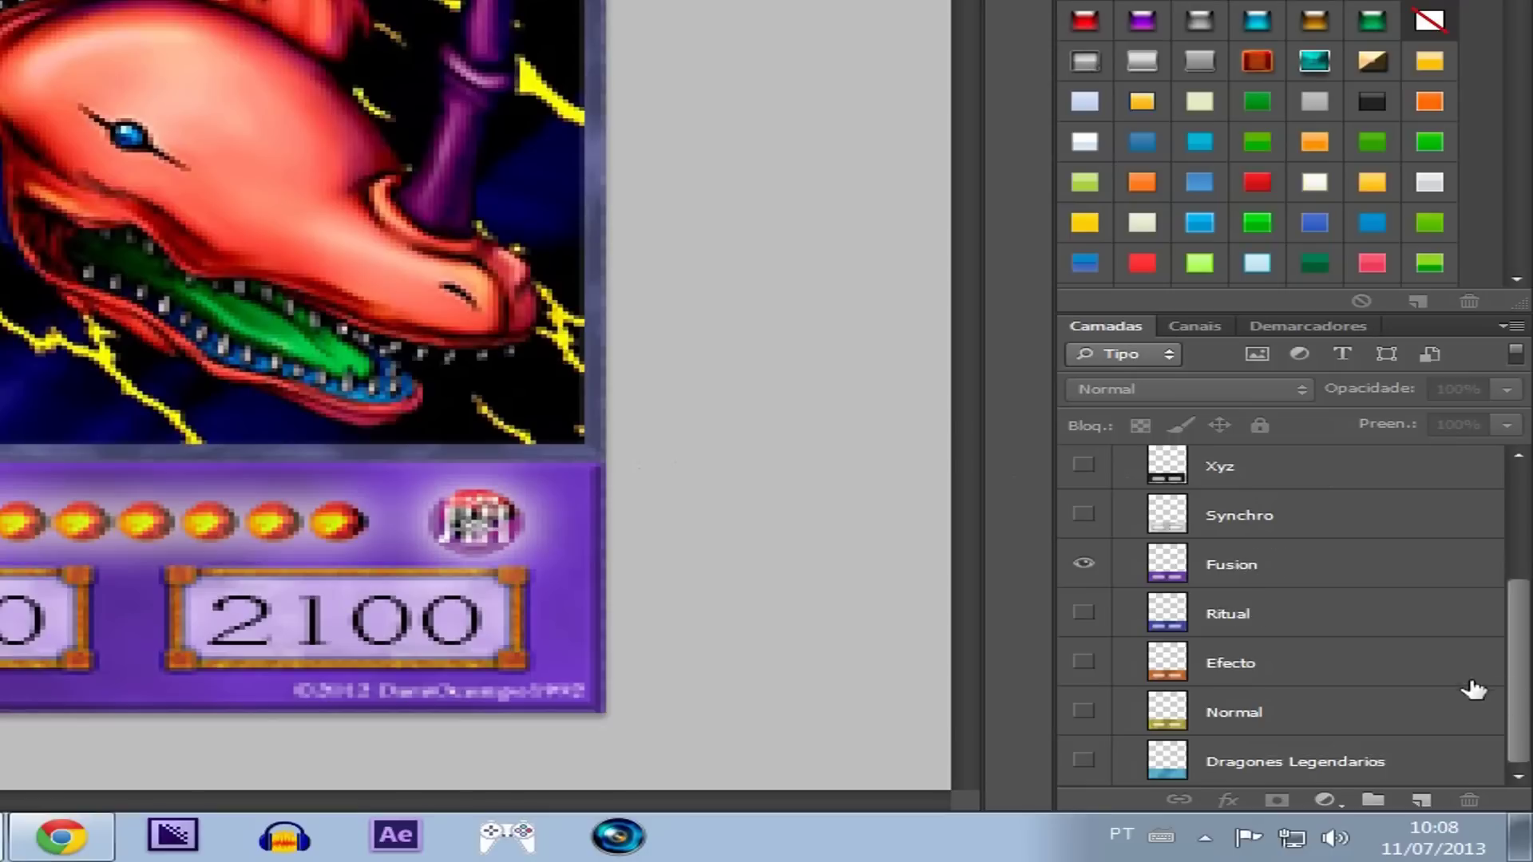
Step: Preview the Dragones Legendarios frame in place of Fusion, restore the Fusion frame, and collapse the Tipo de Monstruo group
{"action": "left_click_drag", "start_coordinate": [1519, 670], "coordinate": [1520, 731]}
{"action": "left_click", "coordinate": [1083, 759]}
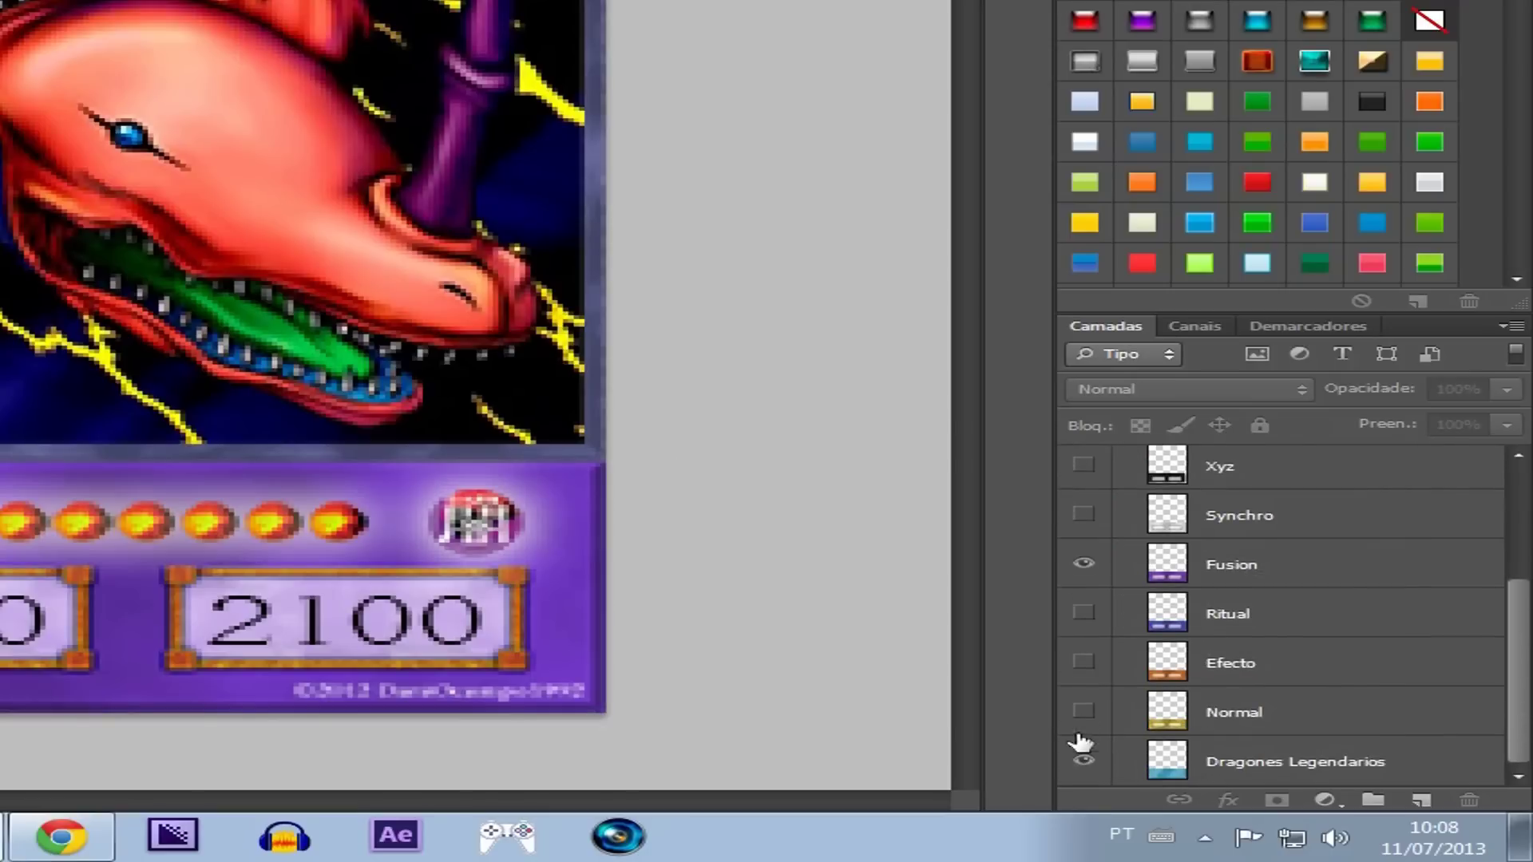
{"action": "left_click", "coordinate": [1083, 563]}
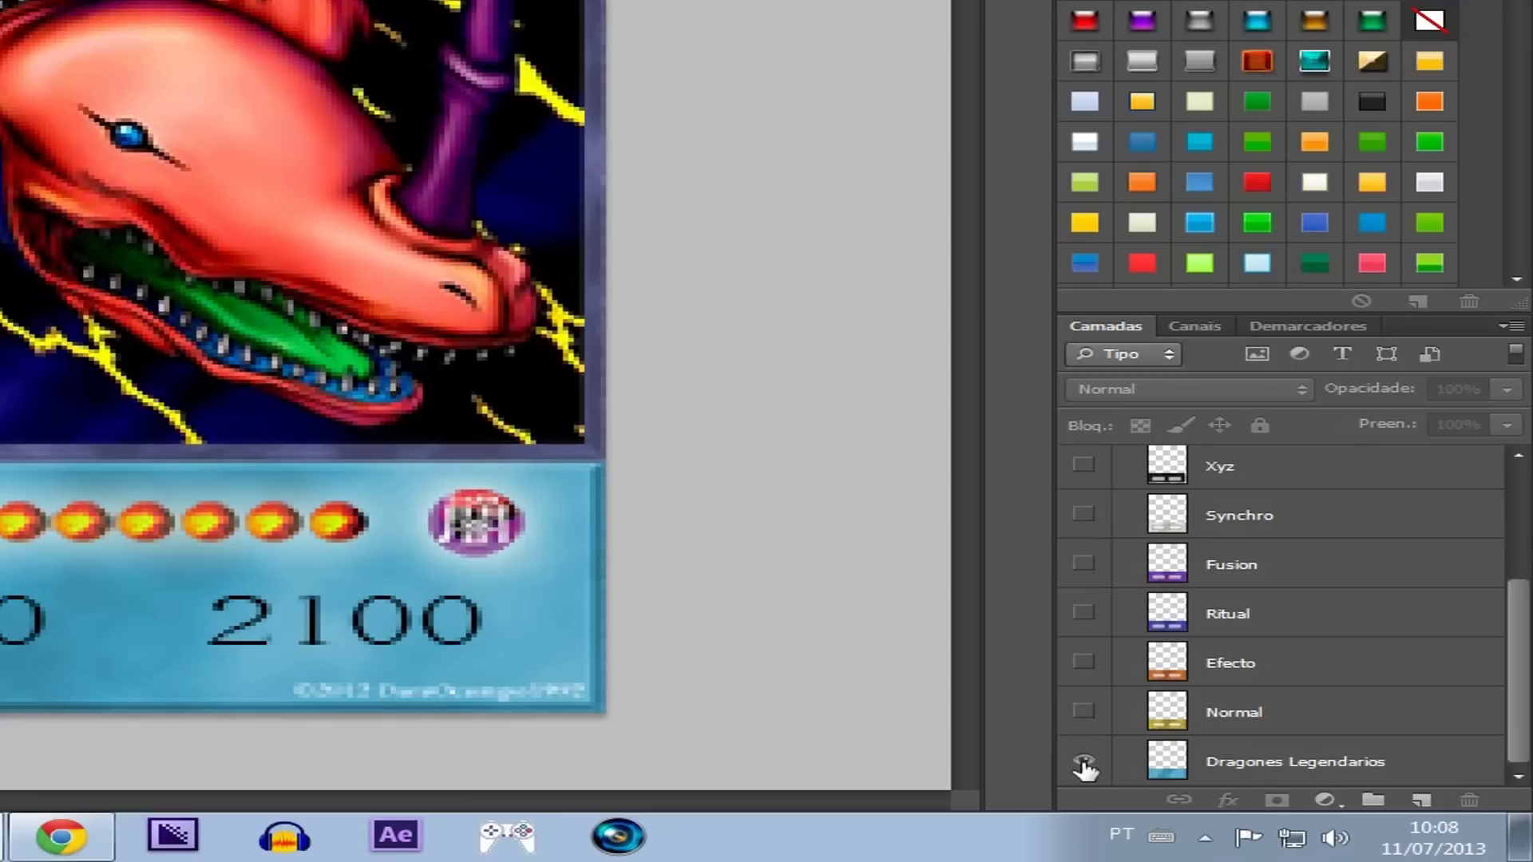
{"action": "left_click", "coordinate": [1083, 563]}
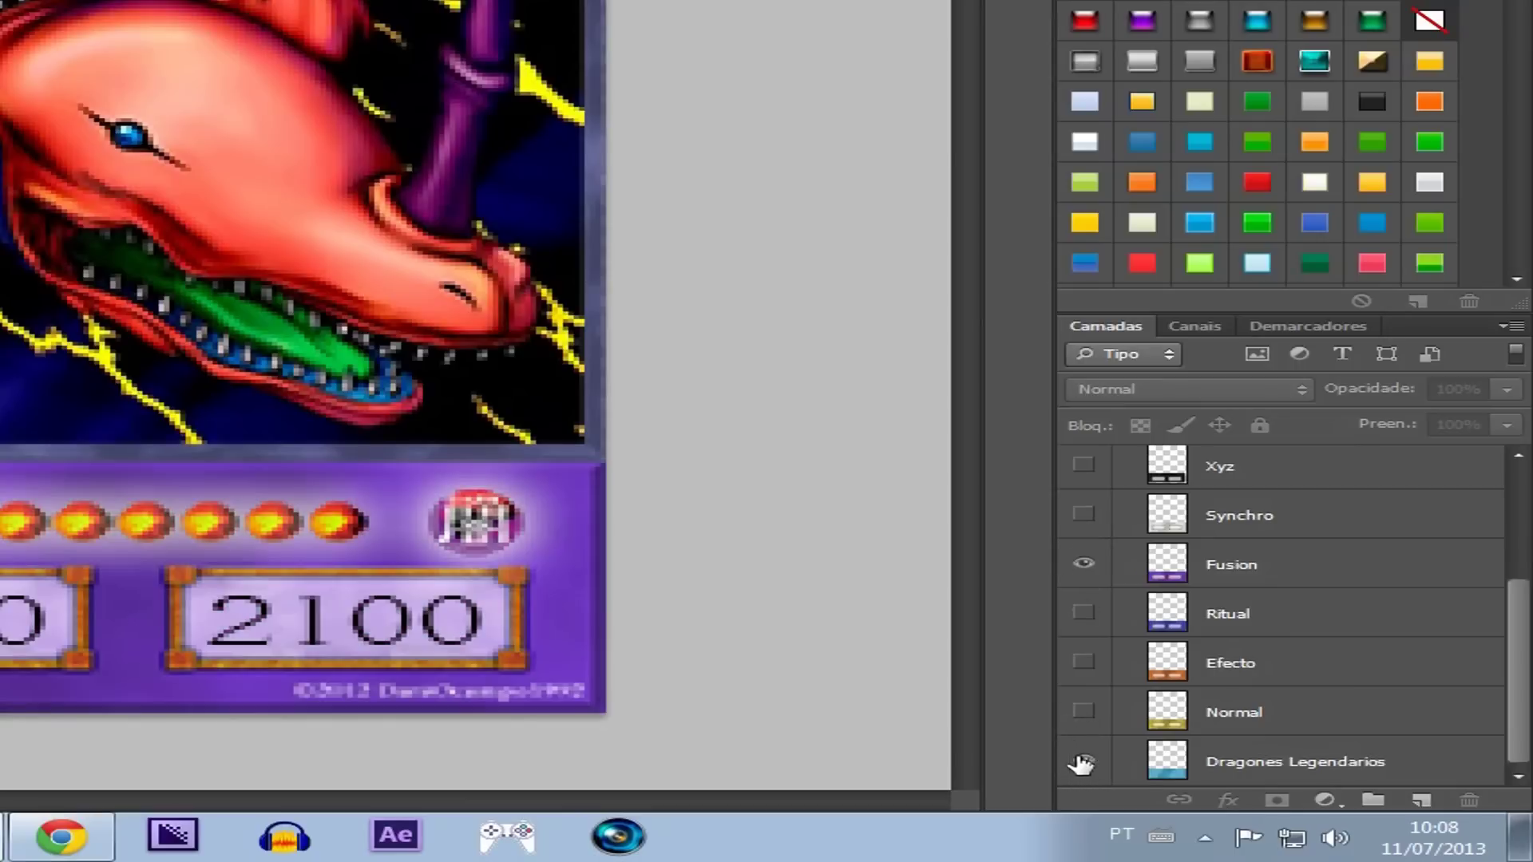
{"action": "scroll", "coordinate": [1517, 710], "scroll_direction": "up", "scroll_amount": 4}
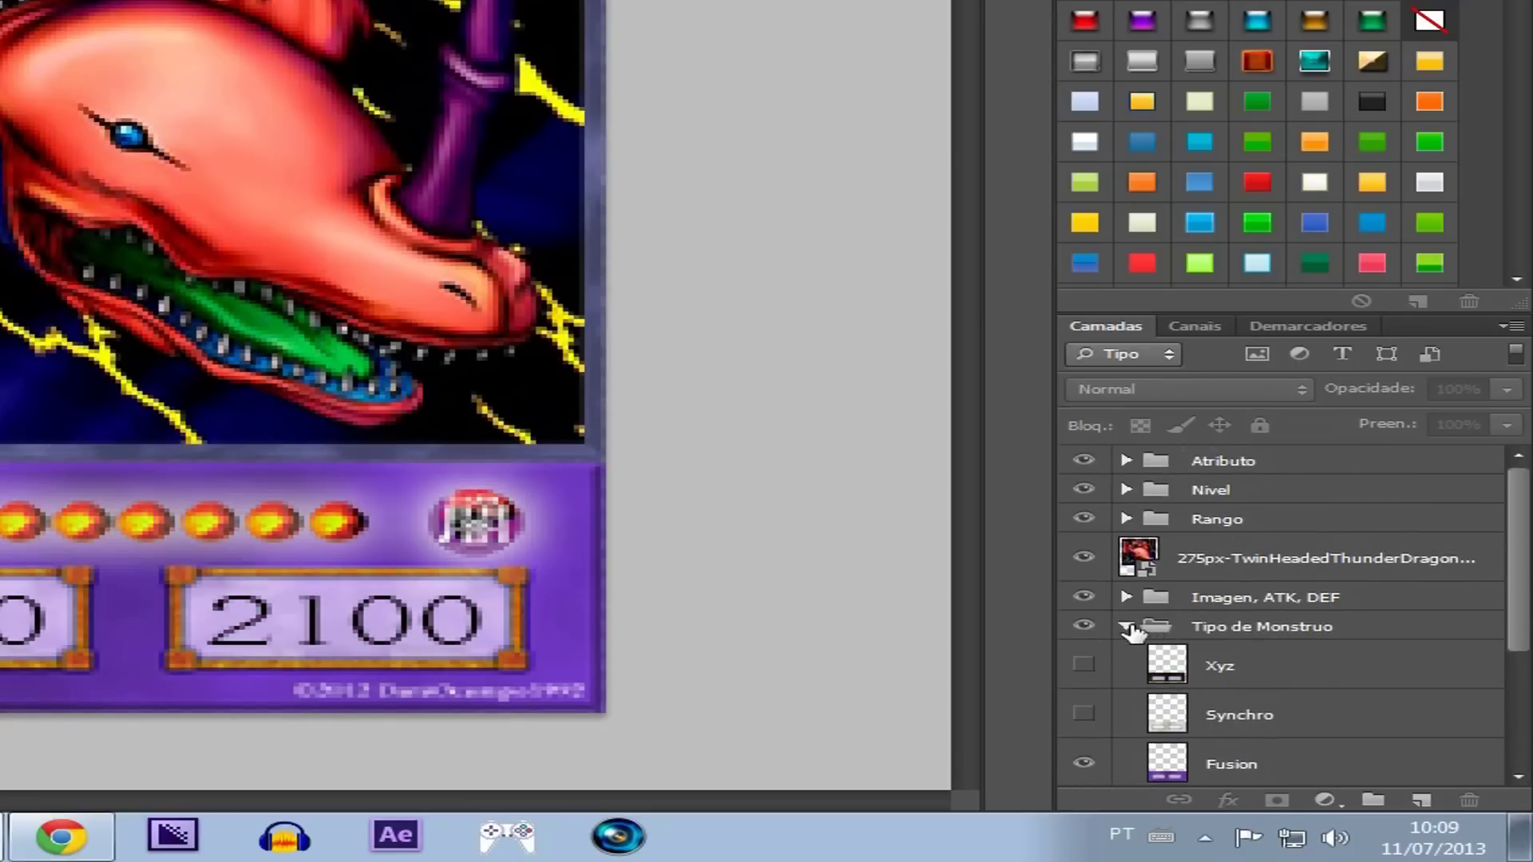
{"action": "left_click", "coordinate": [1126, 627]}
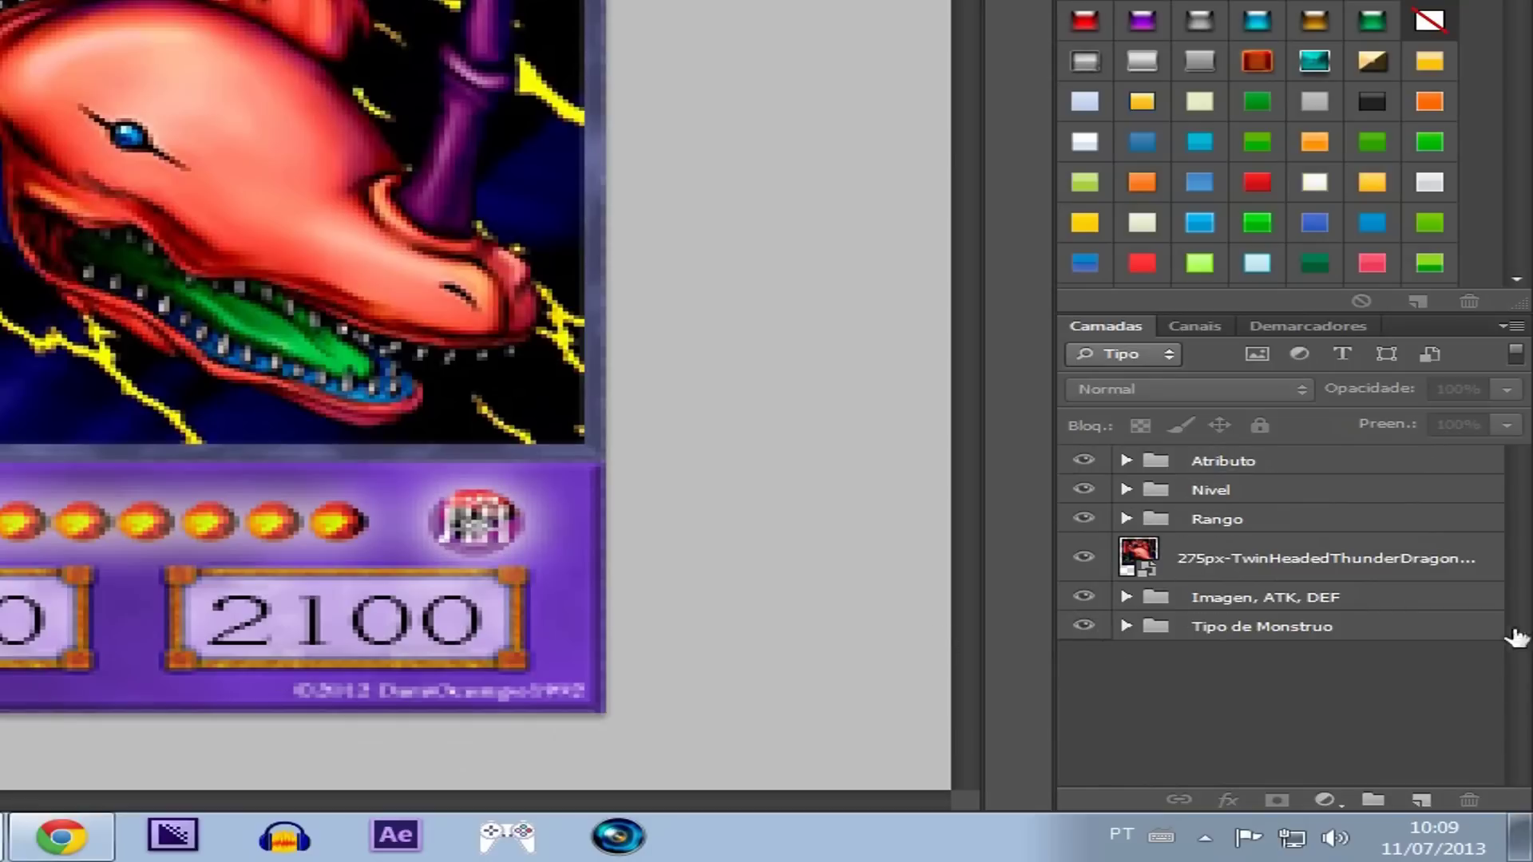
Step: Hide the Autor layer in the Imagen, ATK, DEF group to remove the copyright credit, and collapse its effects list
{"action": "left_click", "coordinate": [1126, 598]}
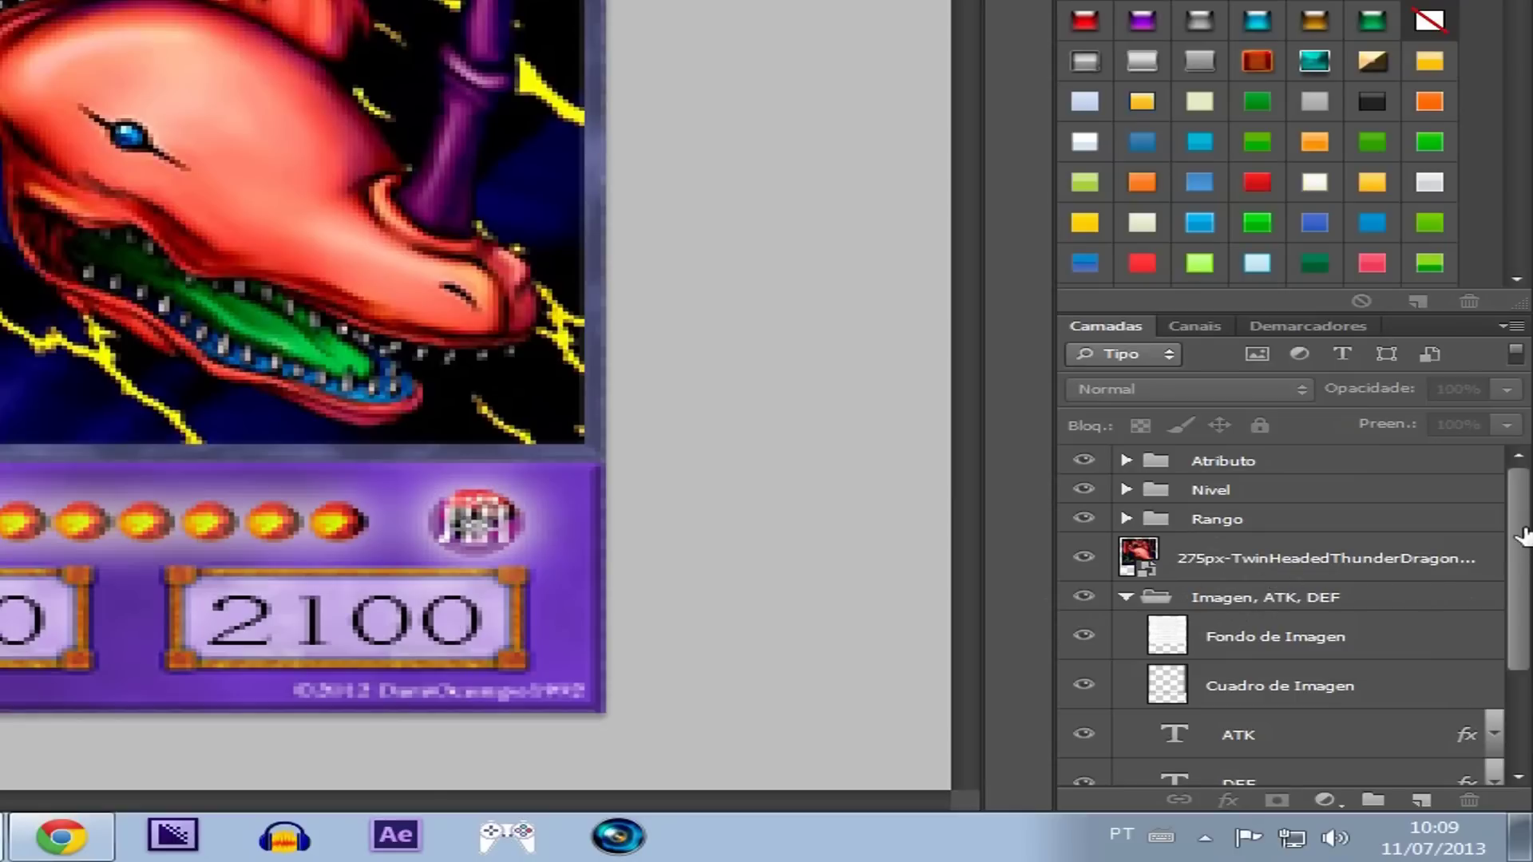
{"action": "scroll", "coordinate": [1522, 536], "scroll_direction": "down", "scroll_amount": 3}
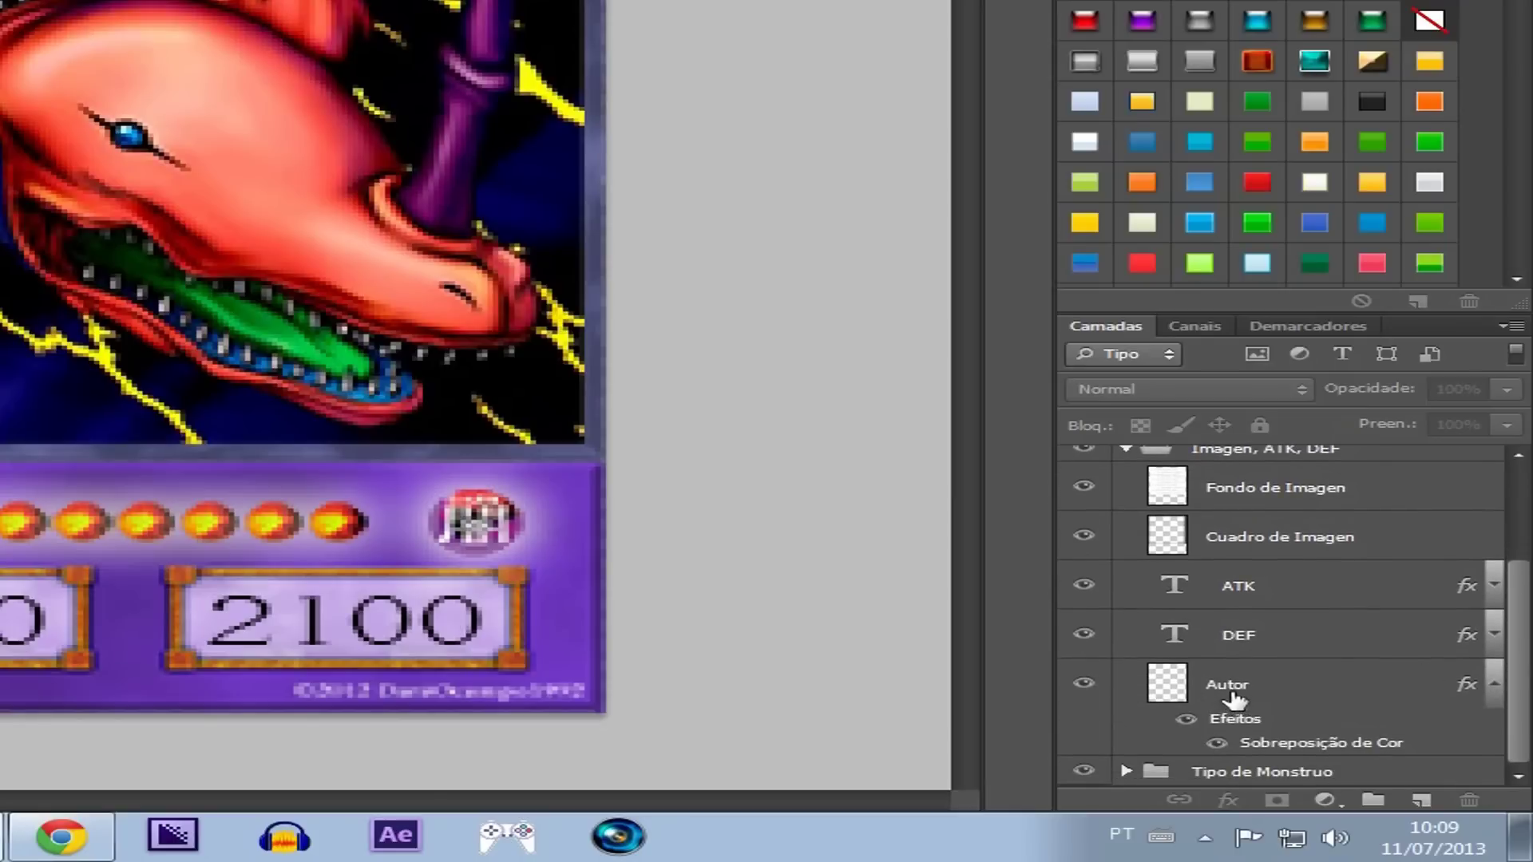
{"action": "left_click", "coordinate": [1233, 699]}
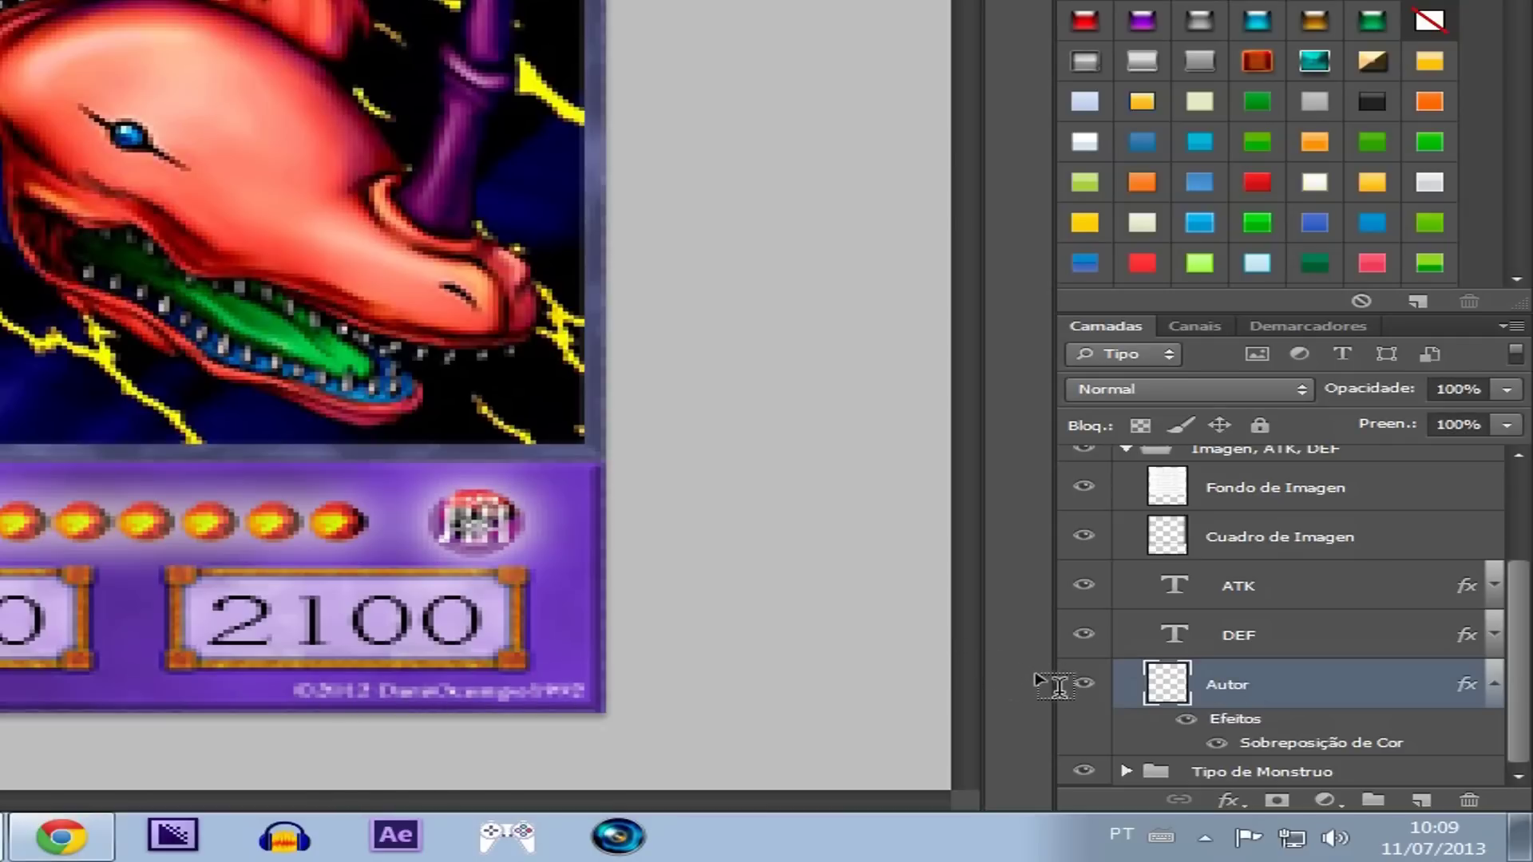
{"action": "left_click", "coordinate": [1084, 684]}
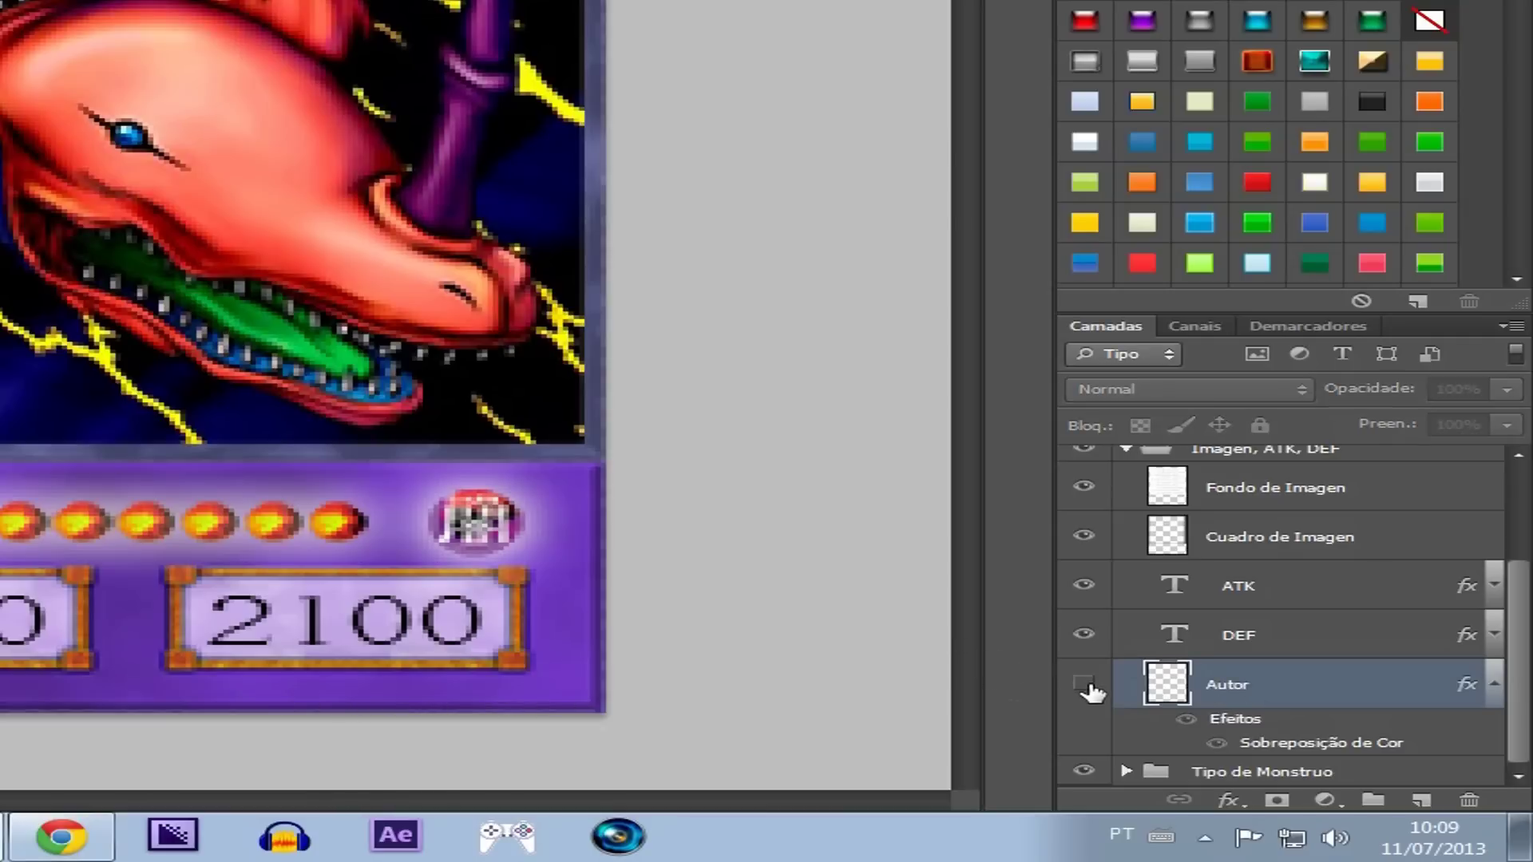
{"action": "left_click", "coordinate": [1493, 684]}
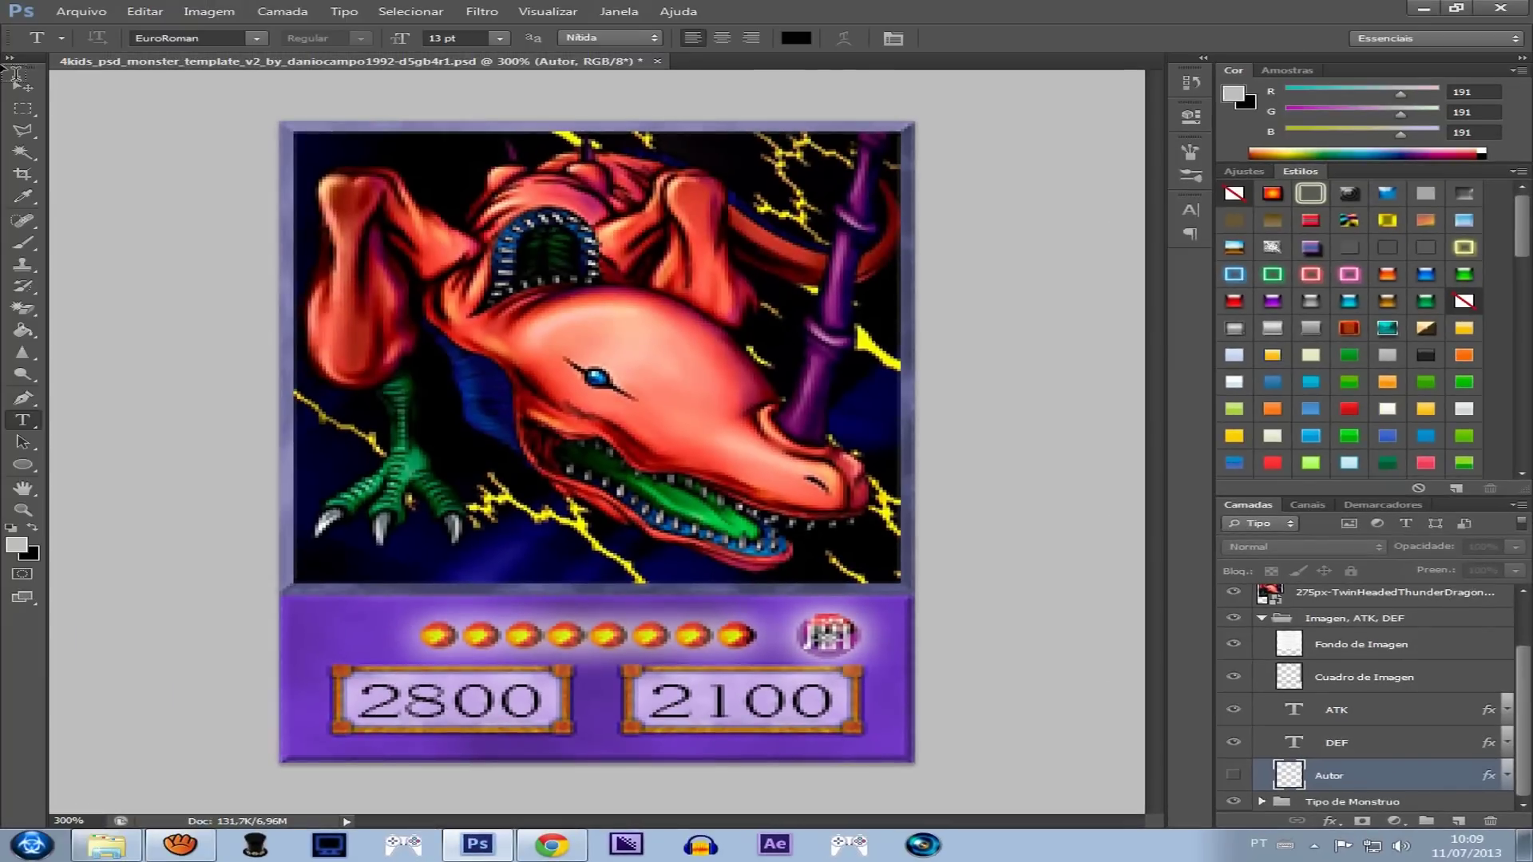
{"action": "left_click", "coordinate": [80, 12]}
{"action": "left_click", "coordinate": [94, 214]}
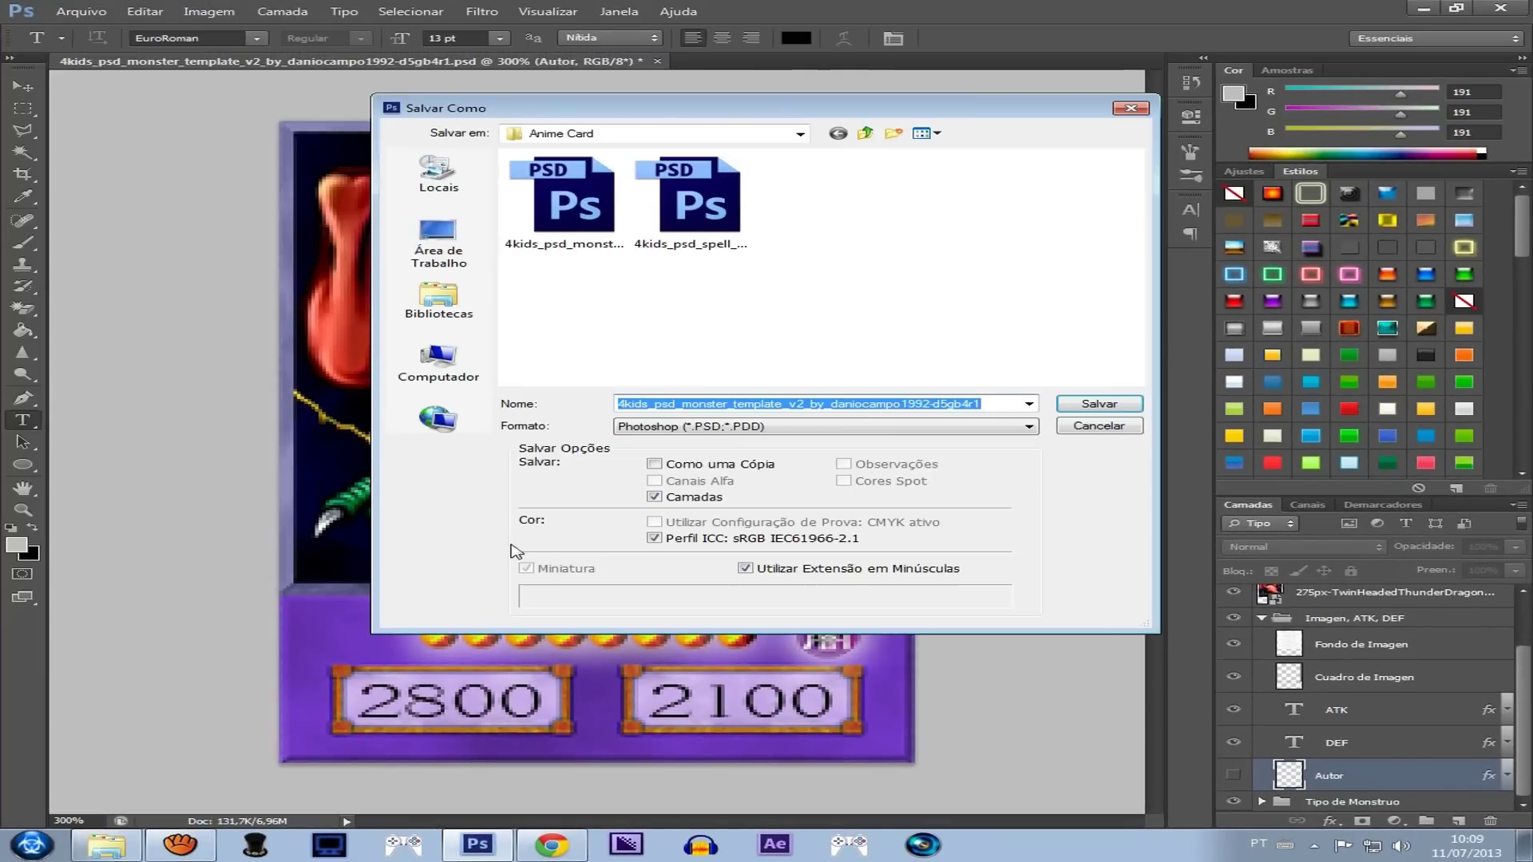
{"action": "left_click", "coordinate": [1131, 108]}
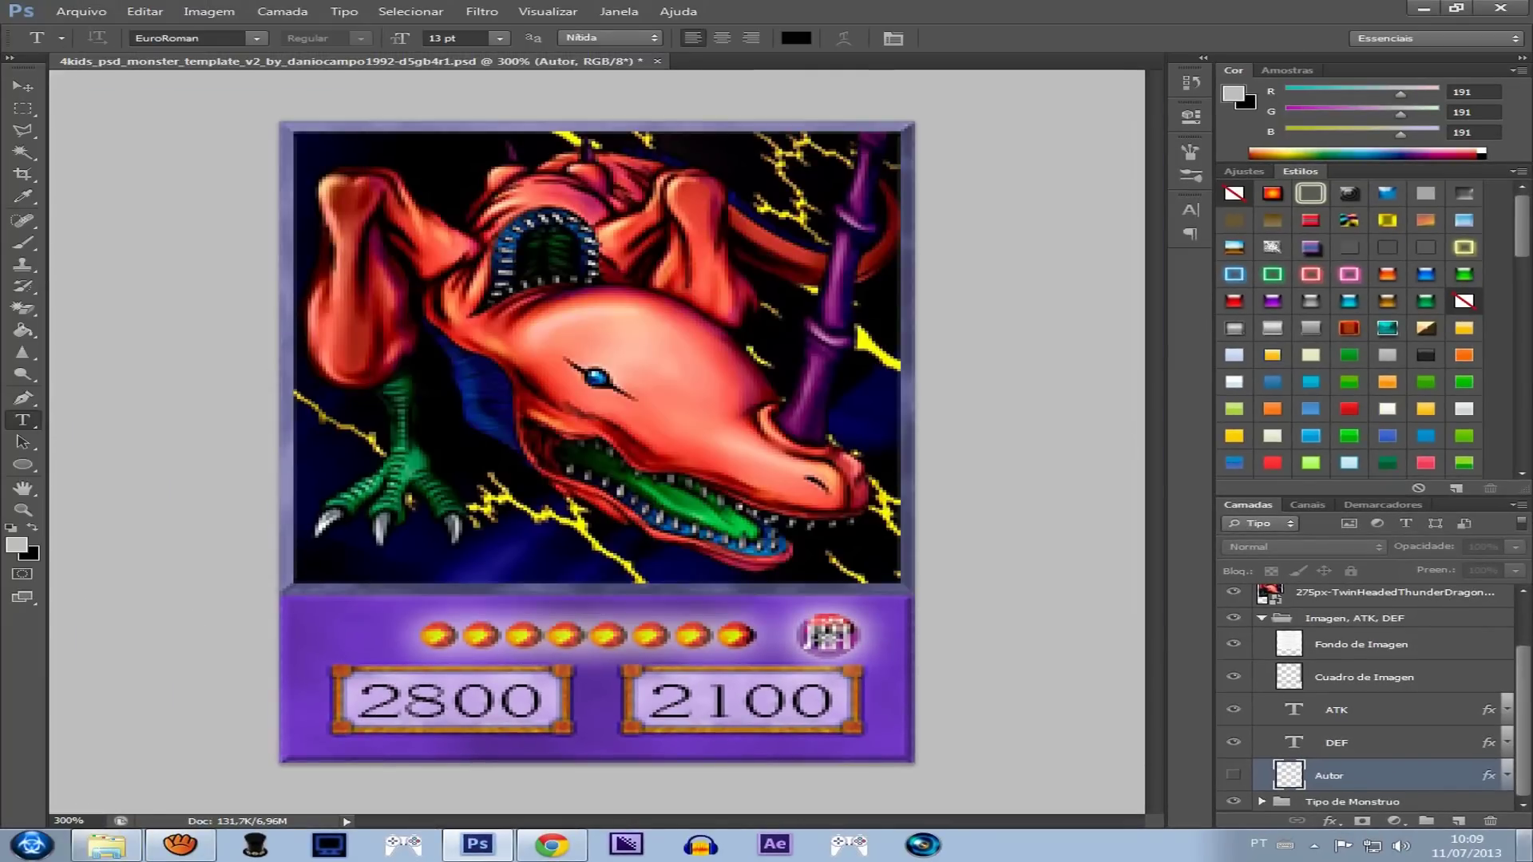
Step: Open the pics folder inside ygopro-1.030.0-V2-Percy-full and examine how the card image files are named
{"action": "left_click", "coordinate": [1424, 8]}
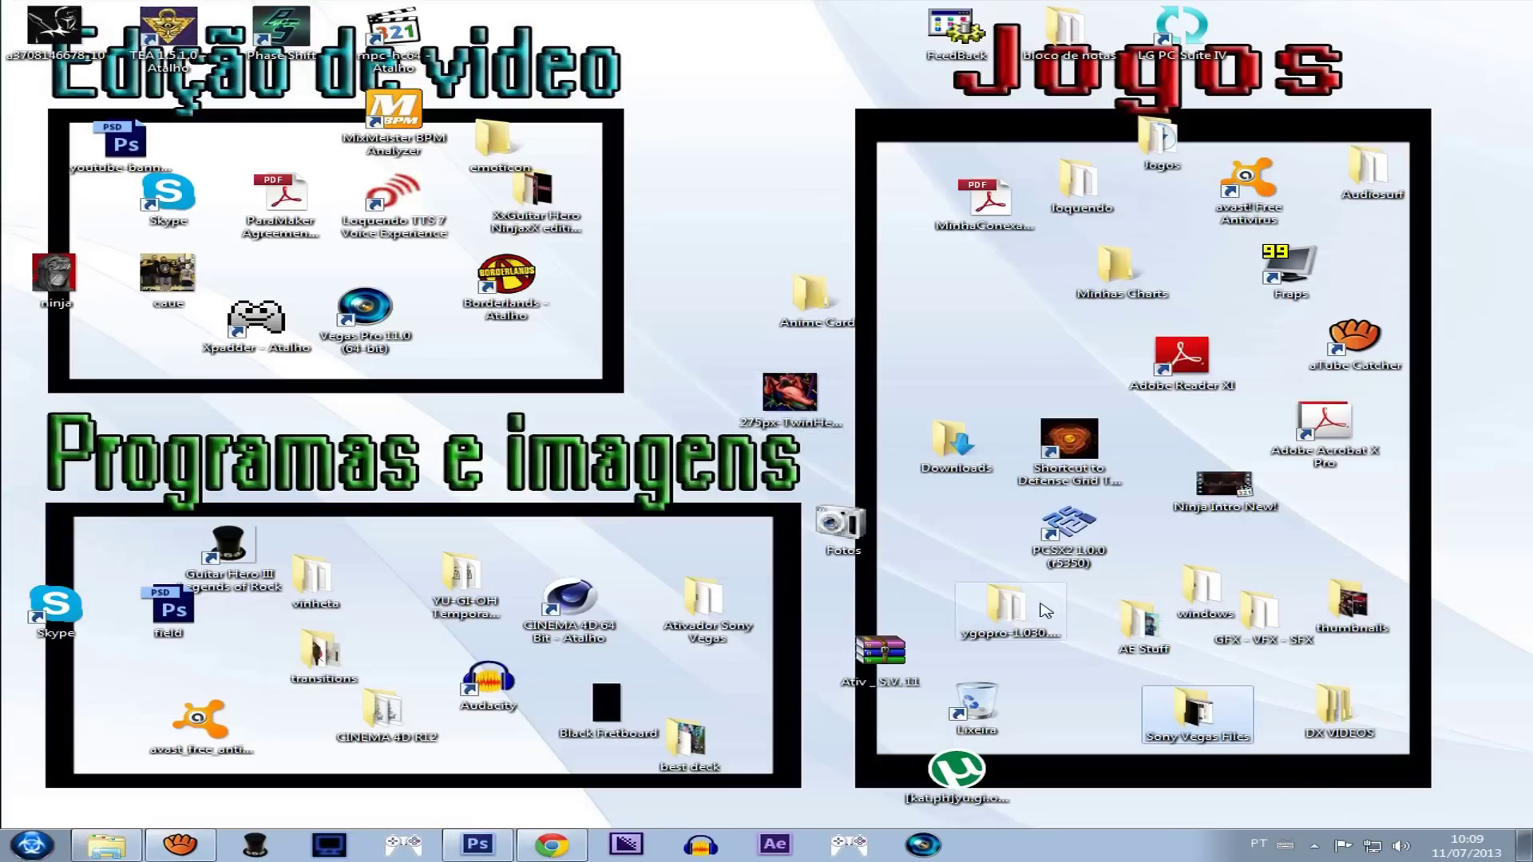
{"action": "double_click", "coordinate": [1053, 611]}
{"action": "left_click", "coordinate": [259, 199]}
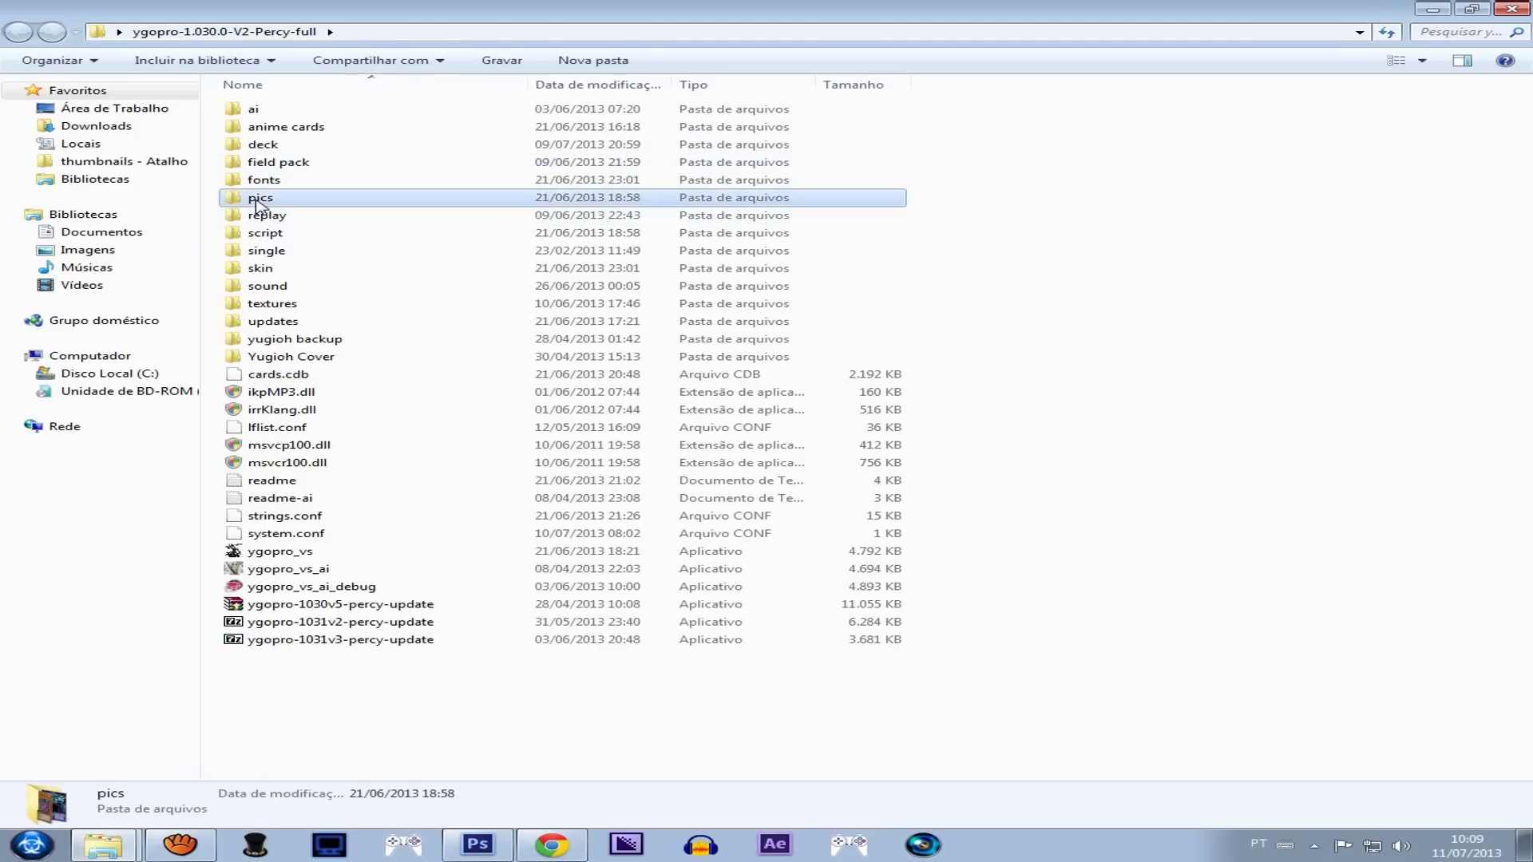
{"action": "double_click", "coordinate": [259, 200]}
{"action": "left_click", "coordinate": [392, 234]}
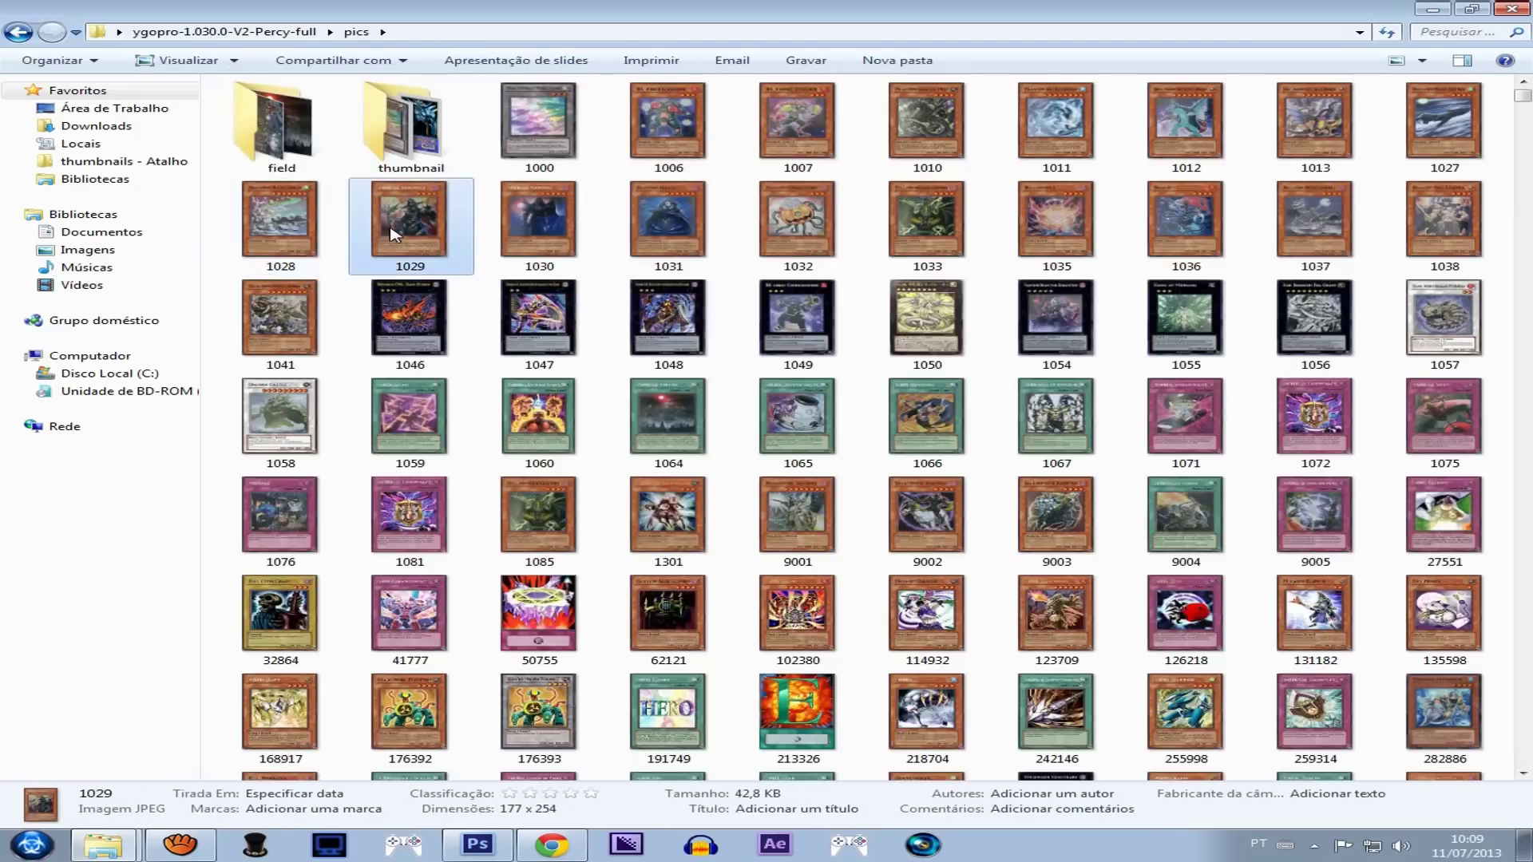
{"action": "key", "text": "super+d"}
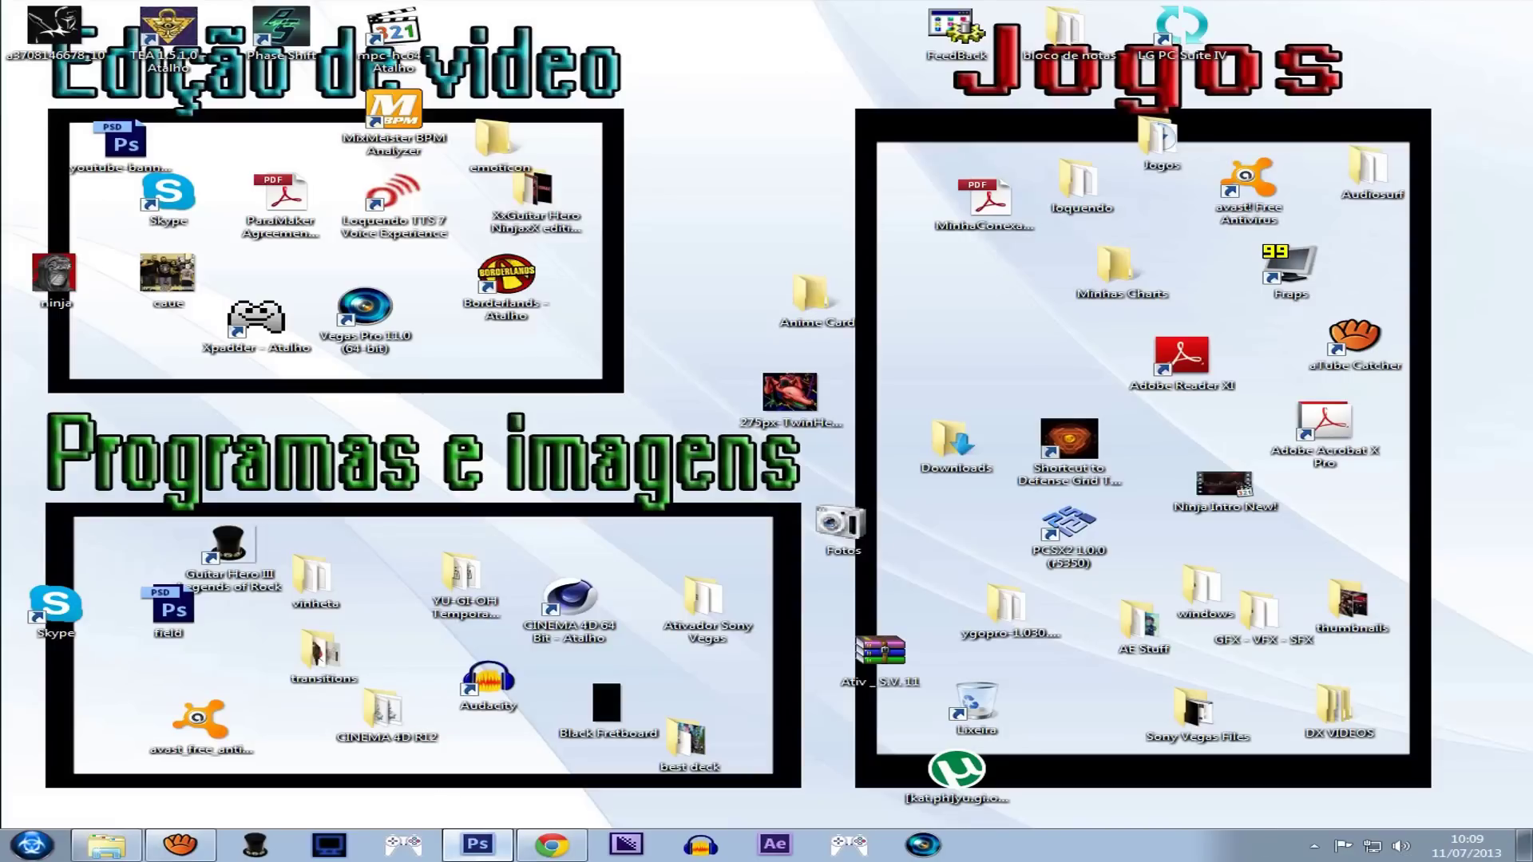
{"action": "left_click", "coordinate": [494, 853]}
{"action": "left_click", "coordinate": [80, 11]}
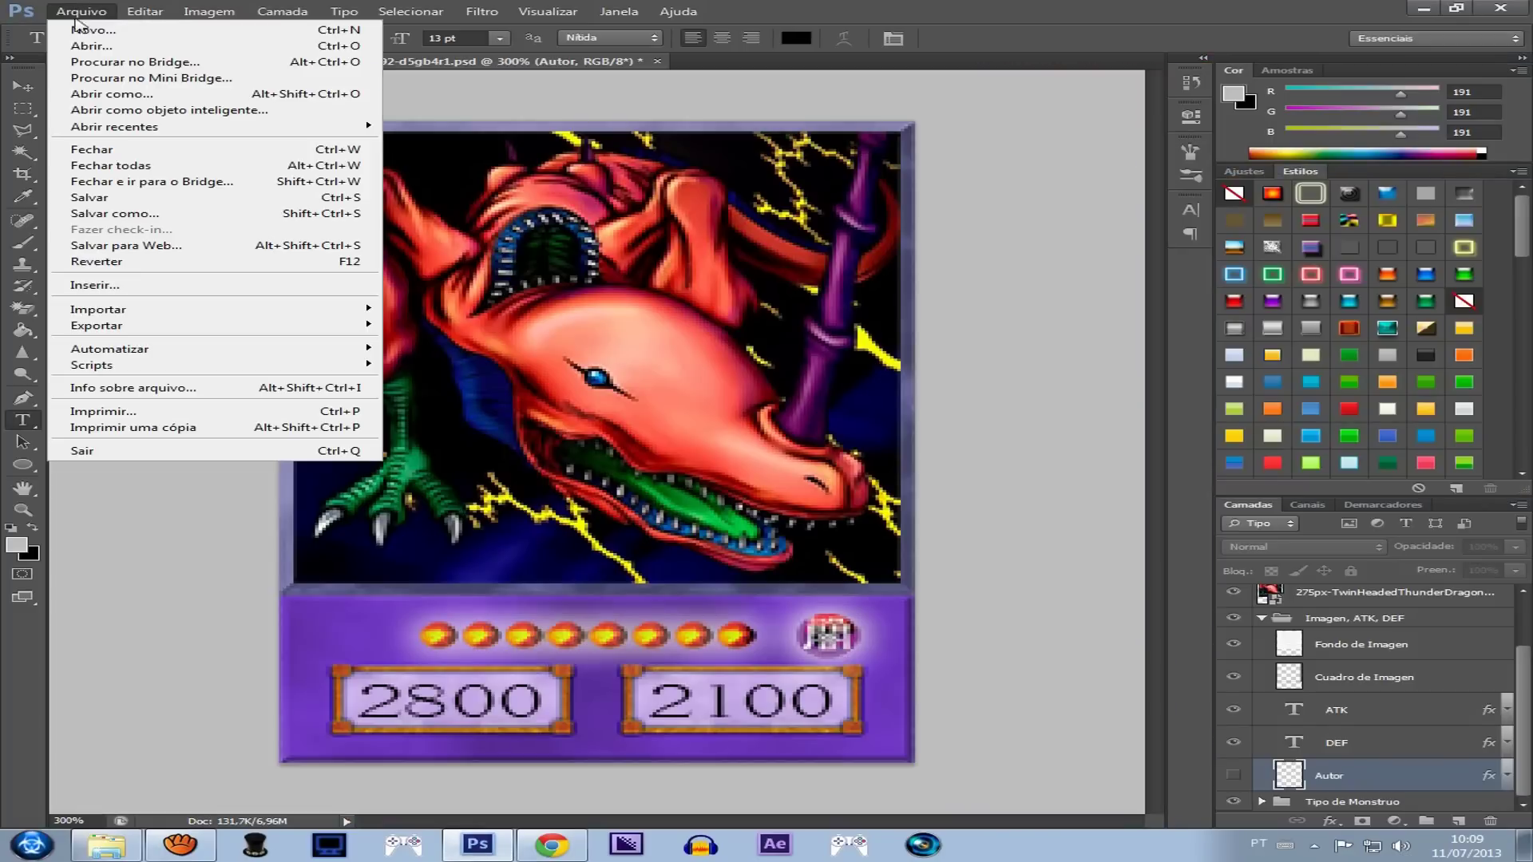
{"action": "left_click", "coordinate": [114, 214]}
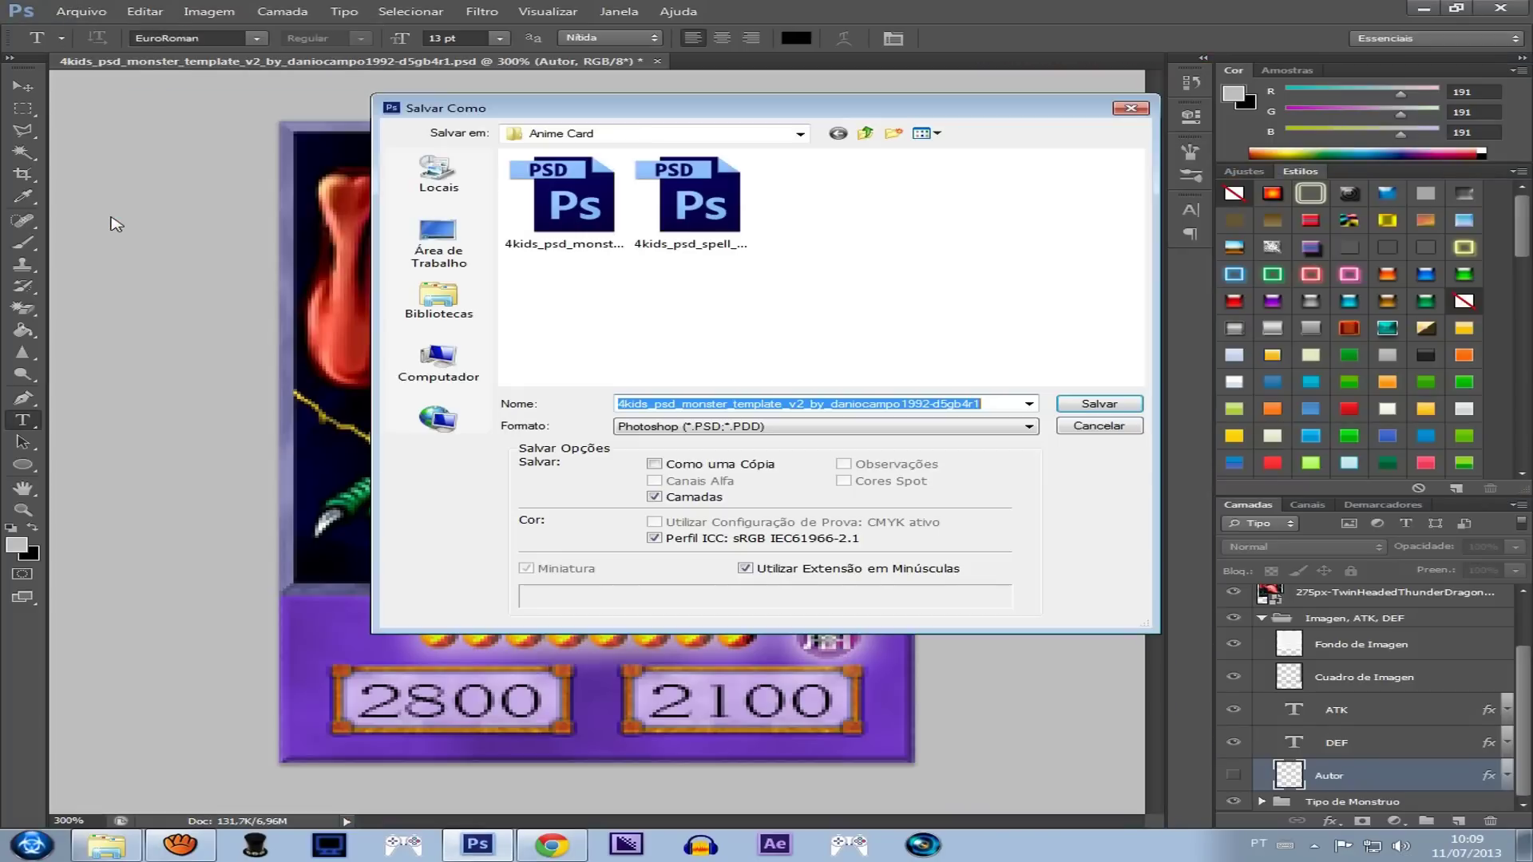
{"action": "left_click", "coordinate": [438, 242]}
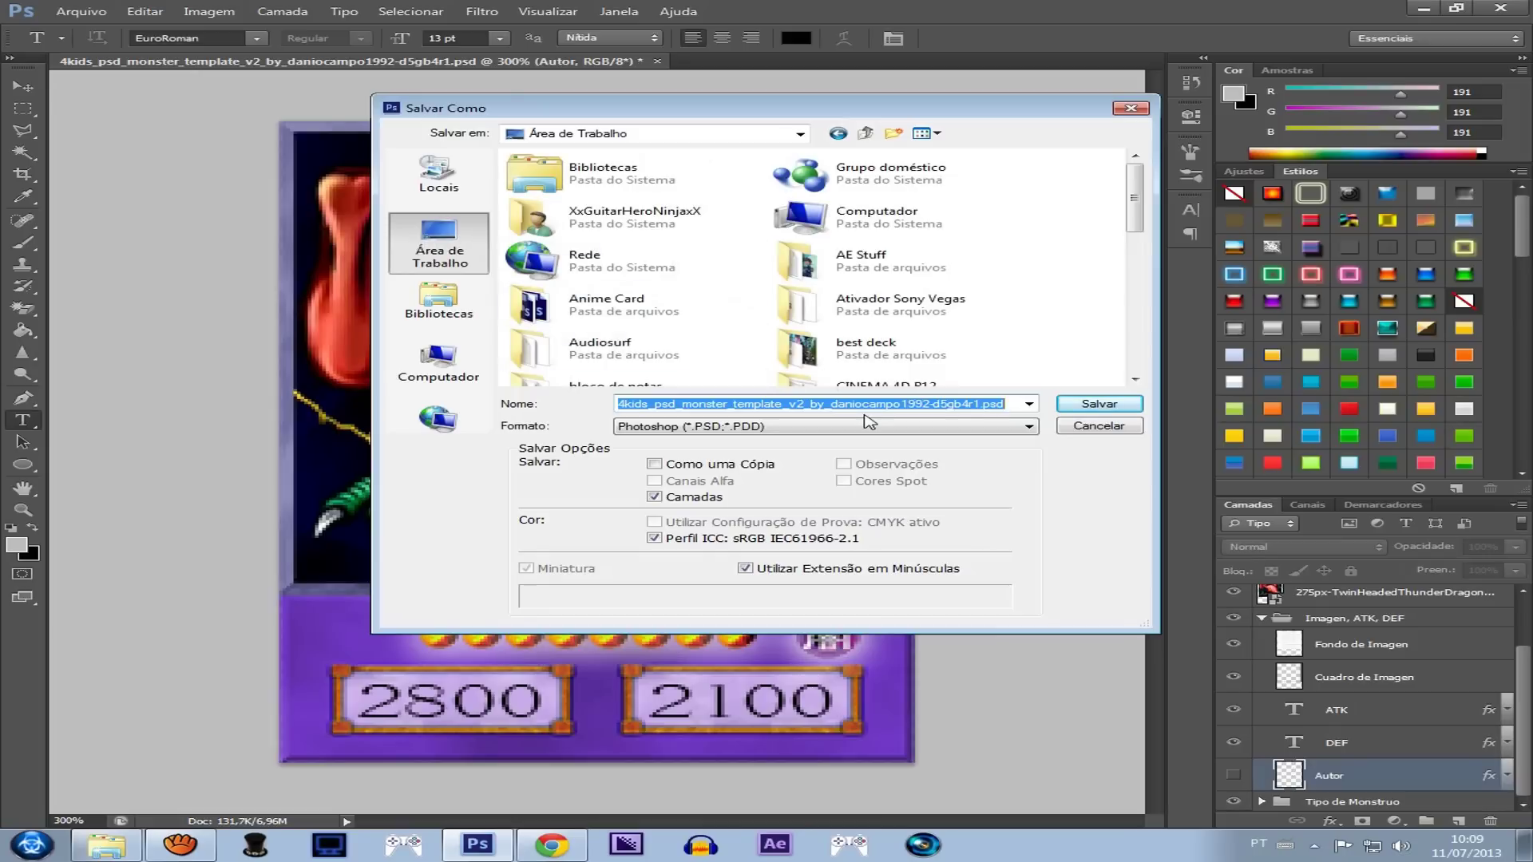
{"action": "left_click", "coordinate": [899, 431]}
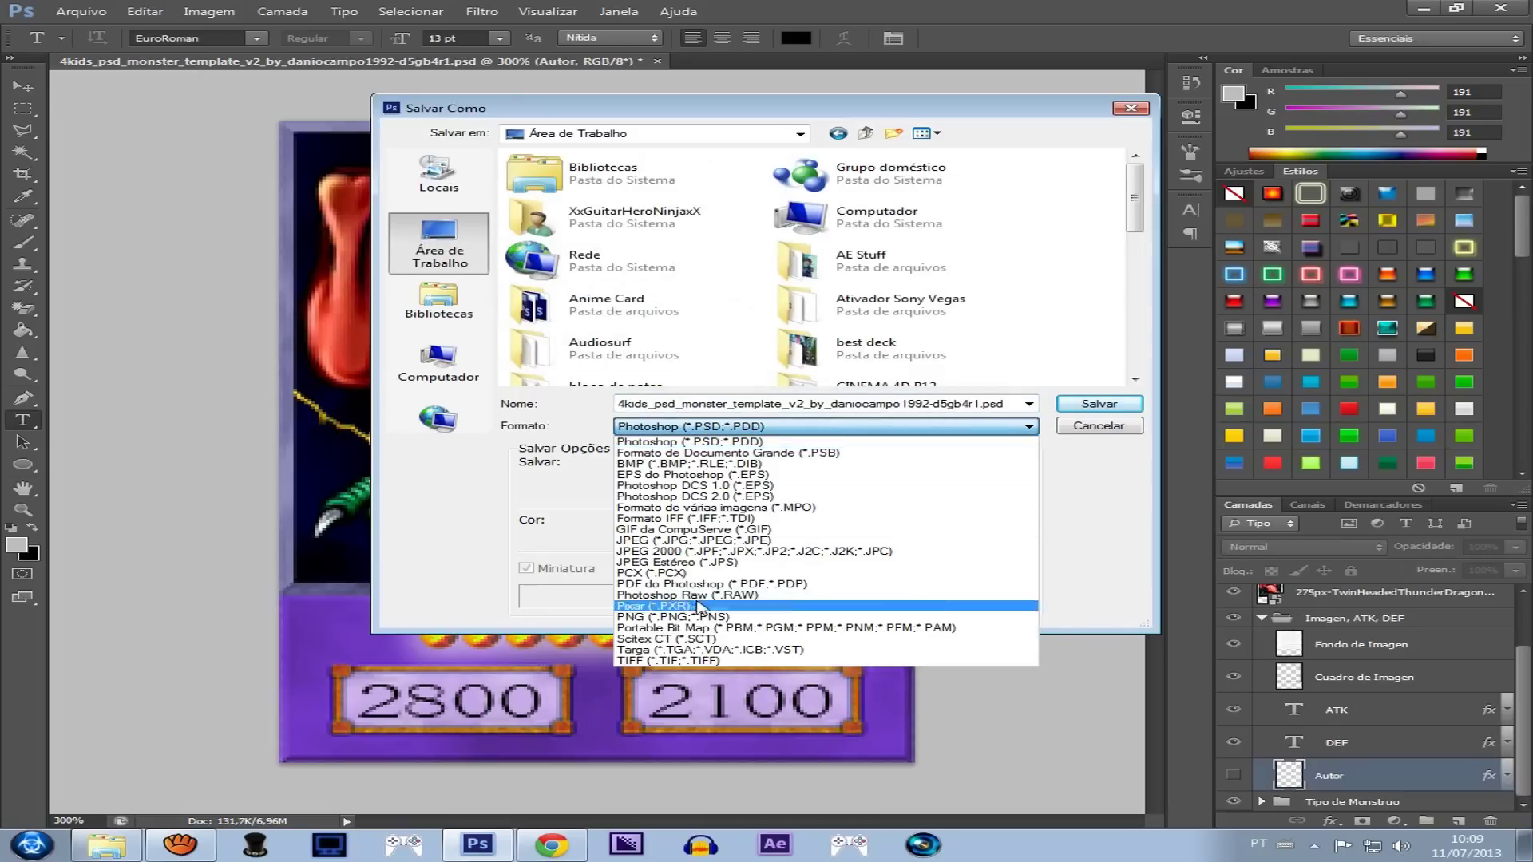
{"action": "left_click", "coordinate": [674, 552]}
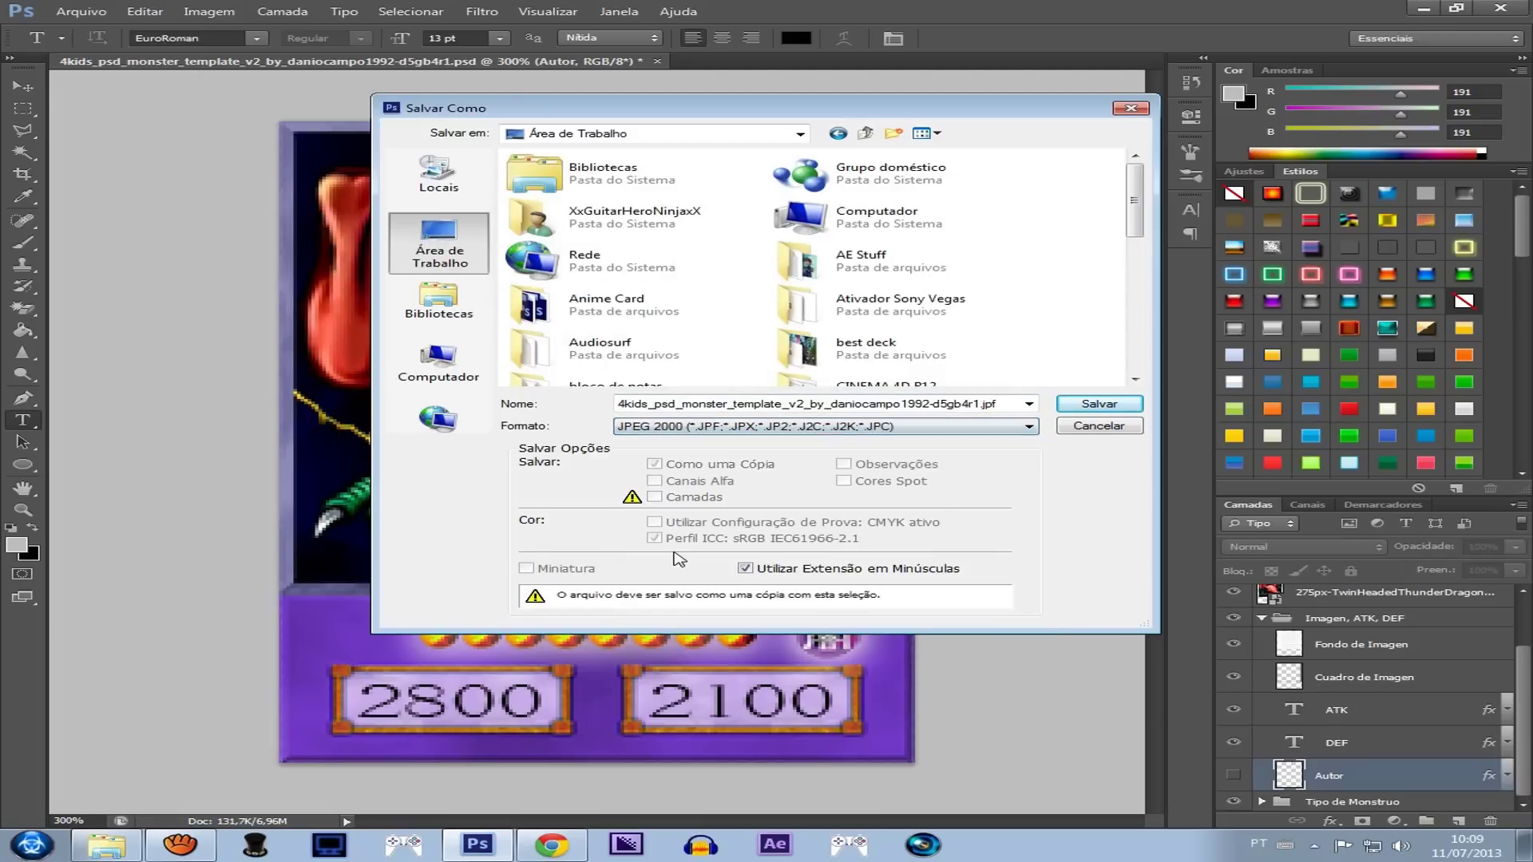
{"action": "left_click", "coordinate": [699, 431]}
{"action": "left_click", "coordinate": [680, 546]}
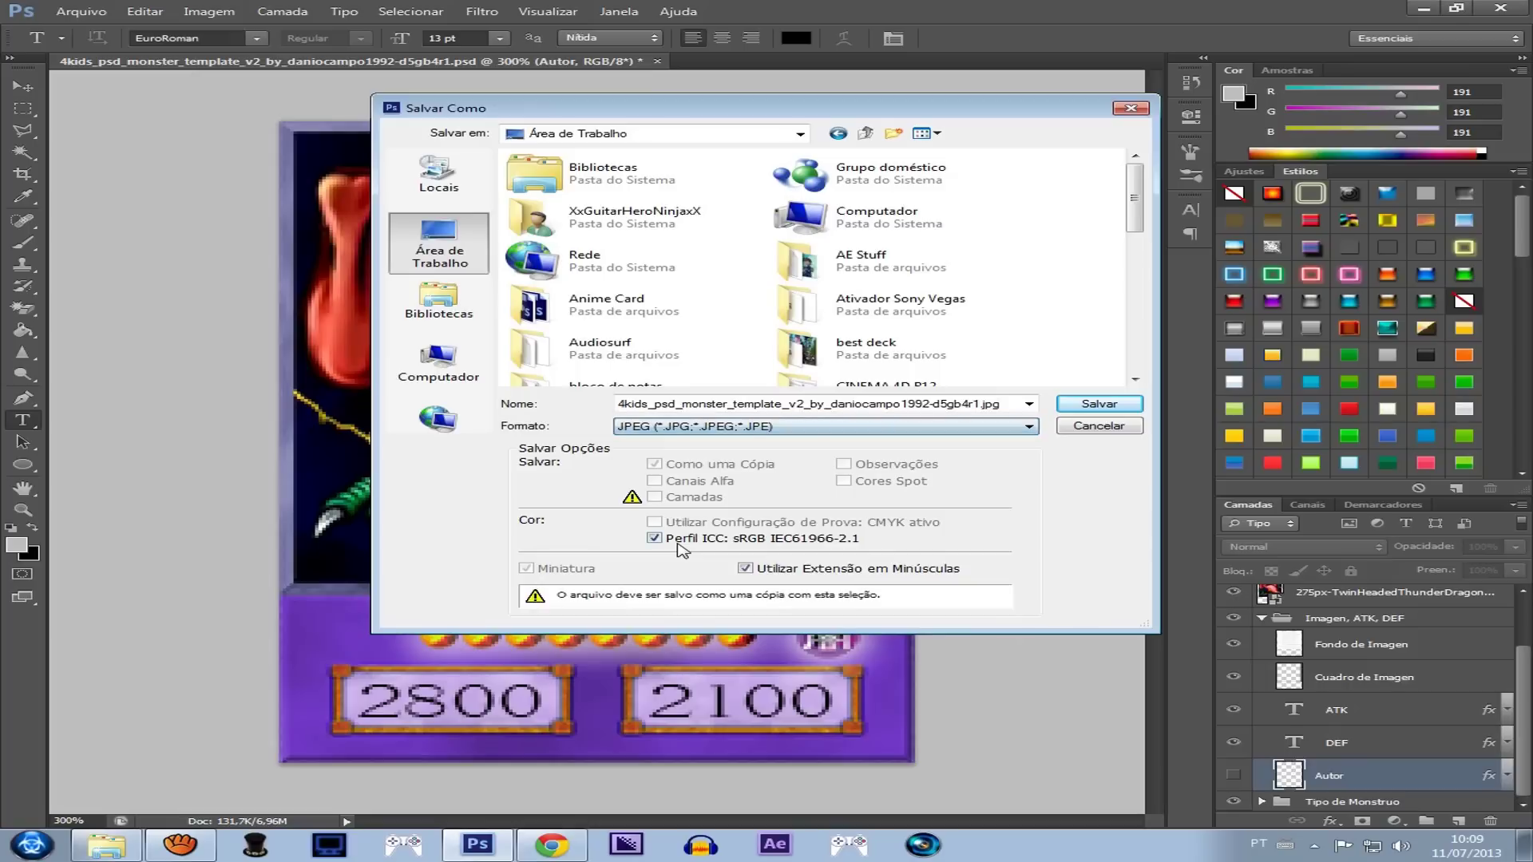
{"action": "double_click", "coordinate": [940, 404]}
{"action": "key", "text": "BackSpace"}
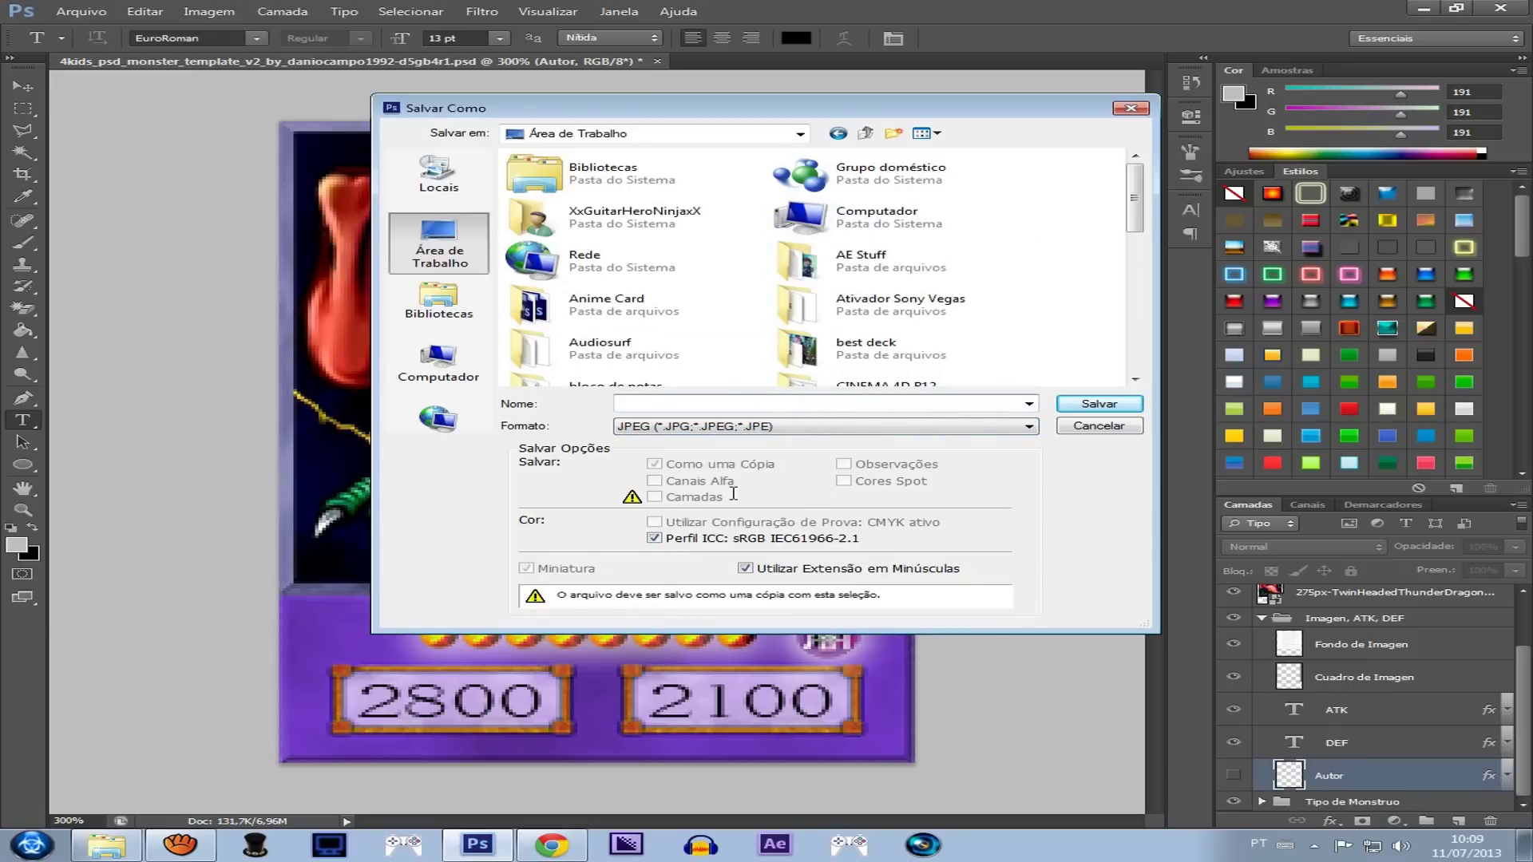
Step: Switch to Chrome, look up Twin-Headed Thunder Dragon on the Yu-Gi-Oh! Wiki, and examine the card's level and card number
{"action": "left_click", "coordinate": [580, 834]}
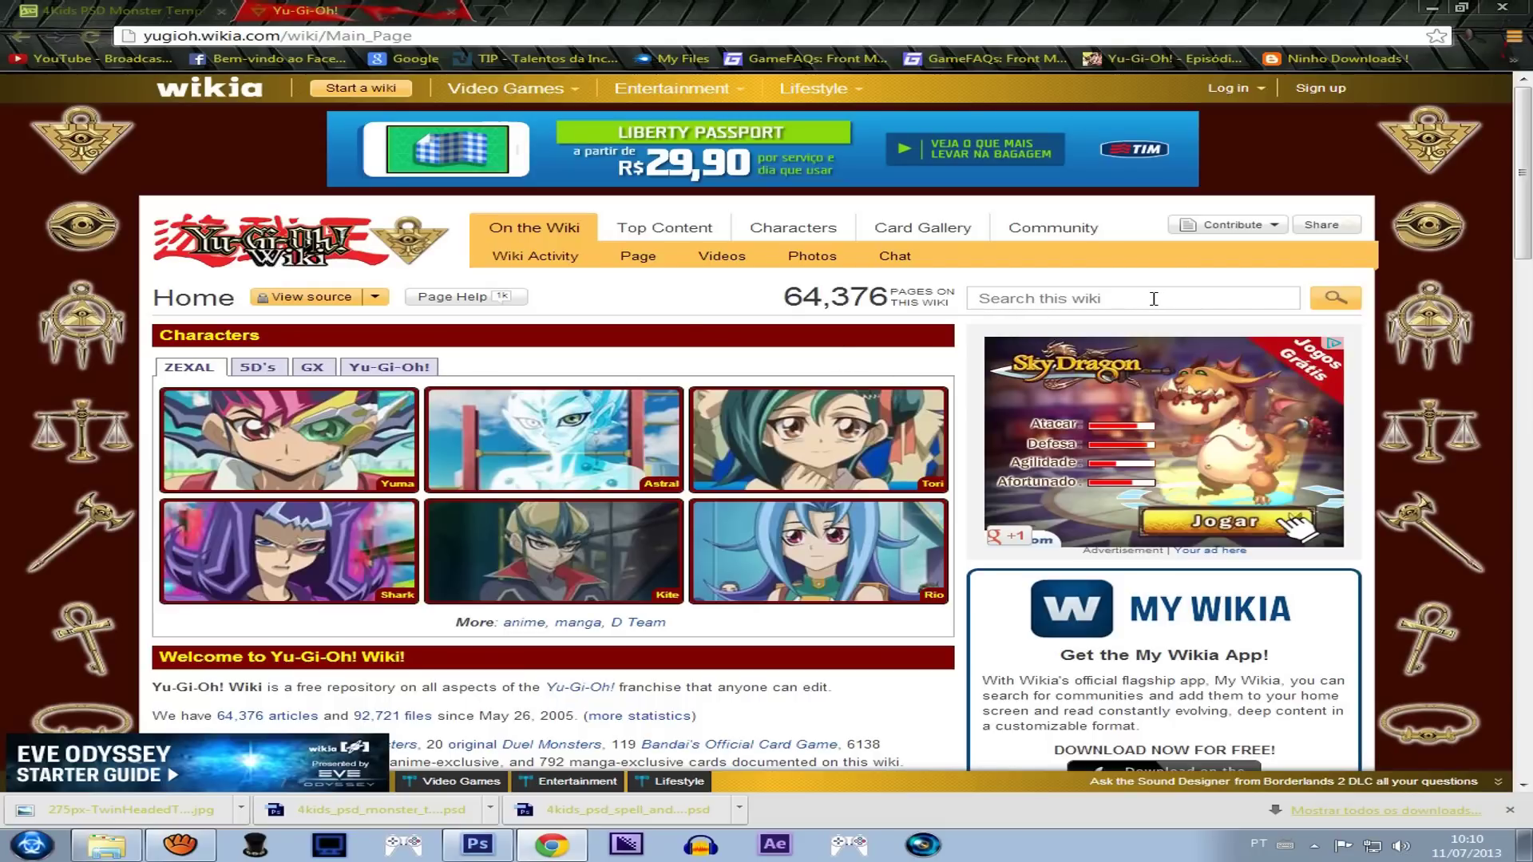
{"action": "type", "text": "twin-eh"}
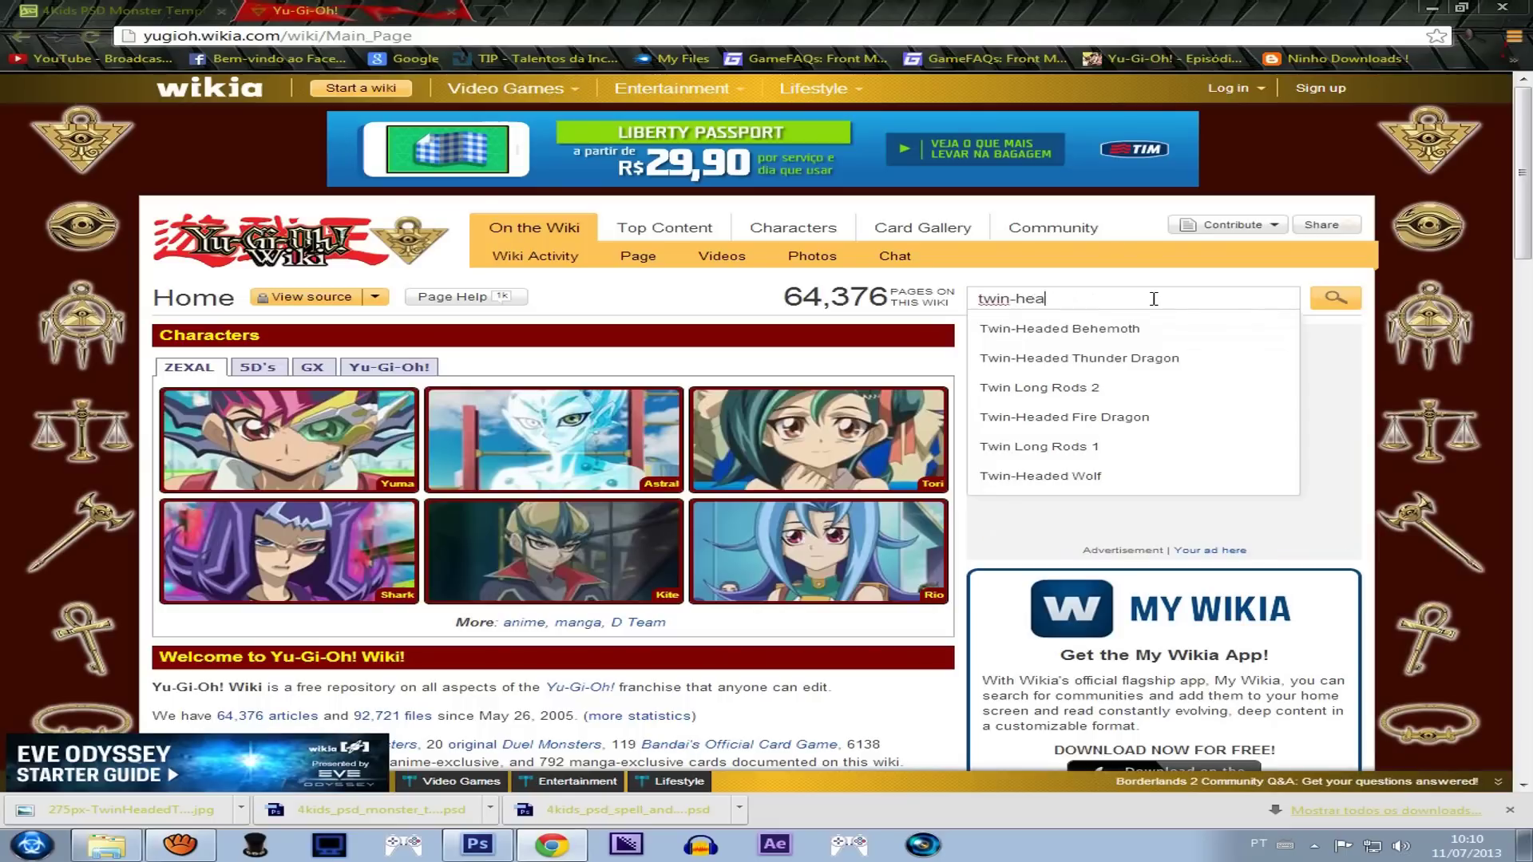
{"action": "key", "text": "Down"}
{"action": "key", "text": "Down"}
{"action": "key", "text": "Return"}
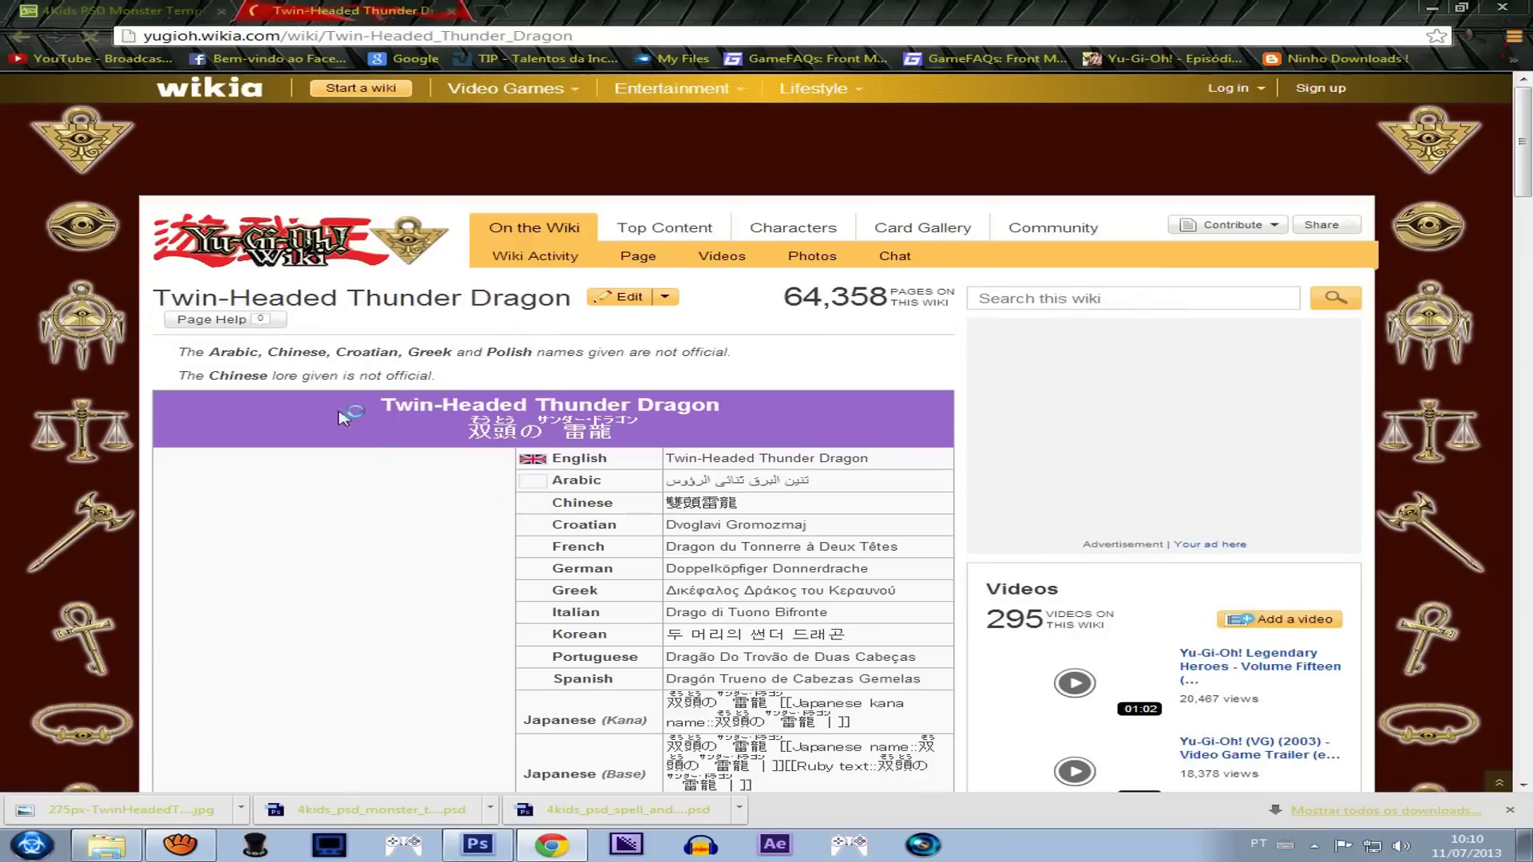
{"action": "scroll", "coordinate": [375, 436], "scroll_direction": "down", "scroll_amount": 5}
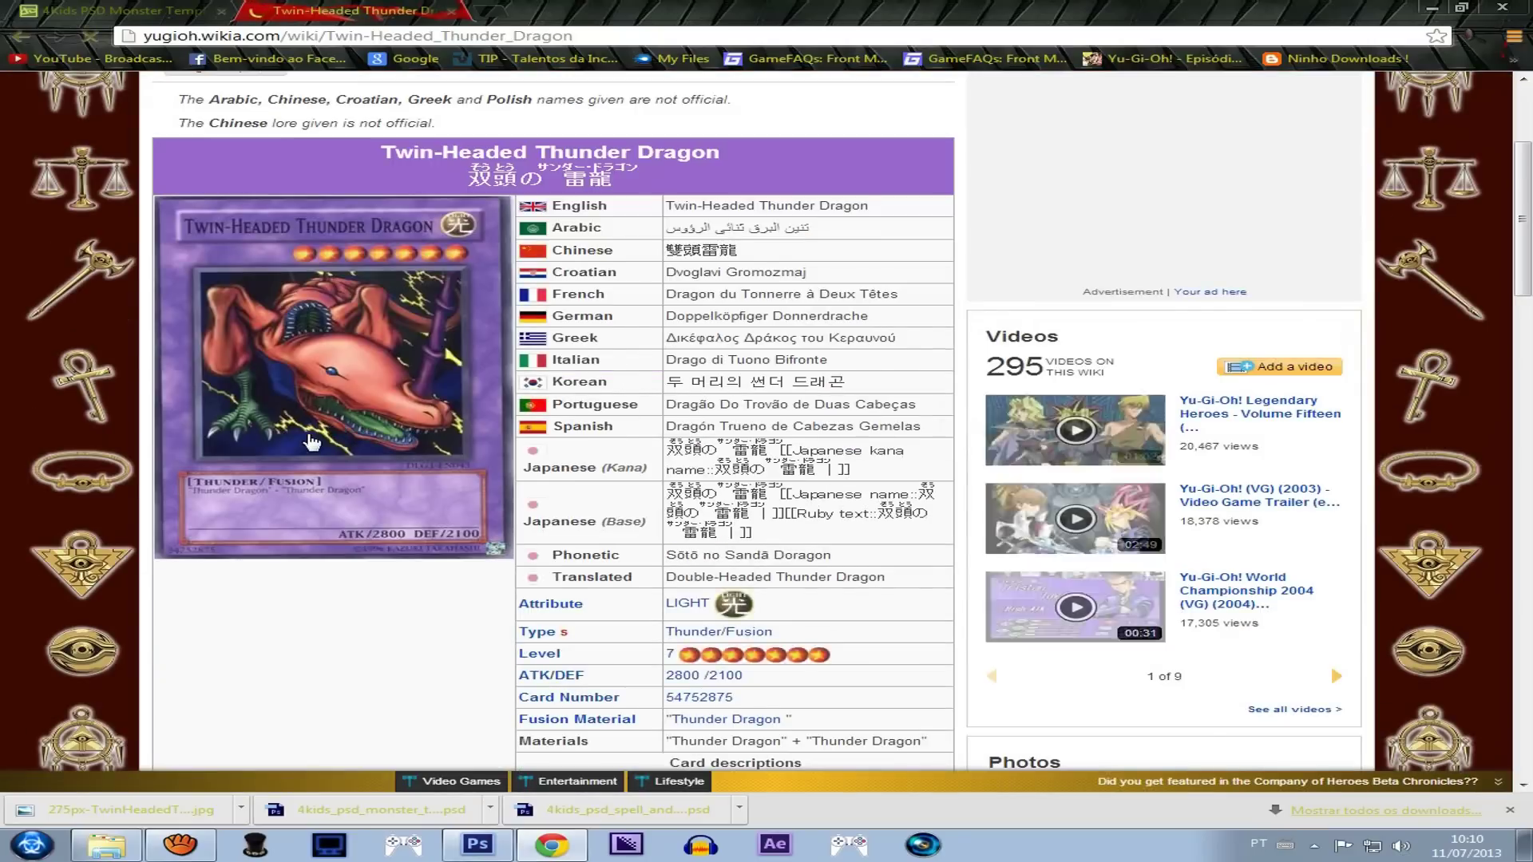
{"action": "scroll", "coordinate": [316, 439], "scroll_direction": "down", "scroll_amount": 1}
{"action": "scroll", "coordinate": [519, 359], "scroll_direction": "up", "scroll_amount": 4}
{"action": "scroll", "coordinate": [713, 298], "scroll_direction": "down", "scroll_amount": 1}
{"action": "scroll", "coordinate": [713, 298], "scroll_direction": "down", "scroll_amount": 1}
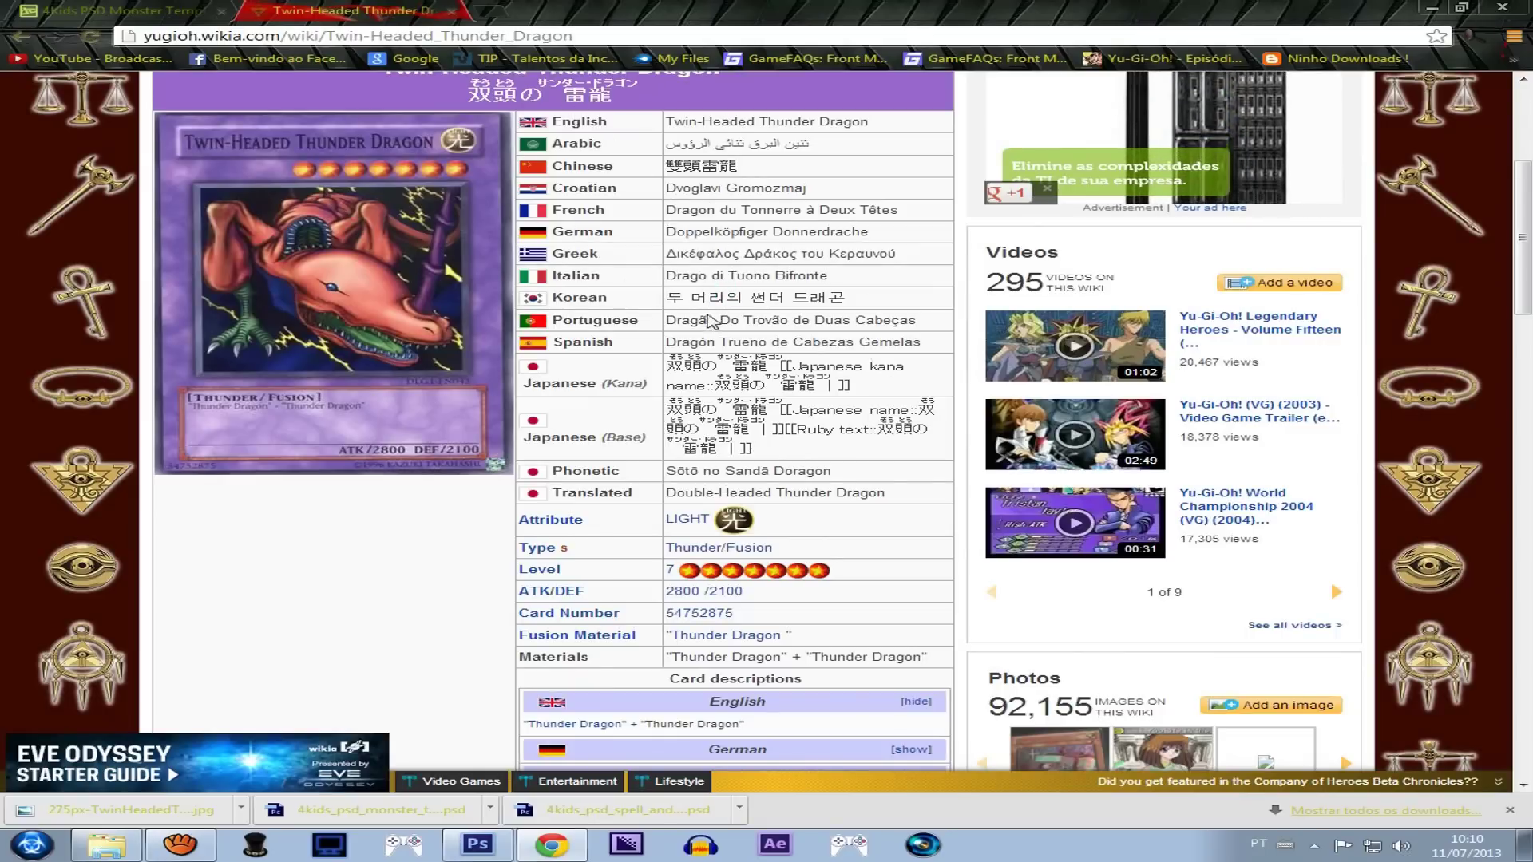
{"action": "scroll", "coordinate": [746, 278], "scroll_direction": "down", "scroll_amount": 2}
{"action": "scroll", "coordinate": [691, 441], "scroll_direction": "down", "scroll_amount": 1}
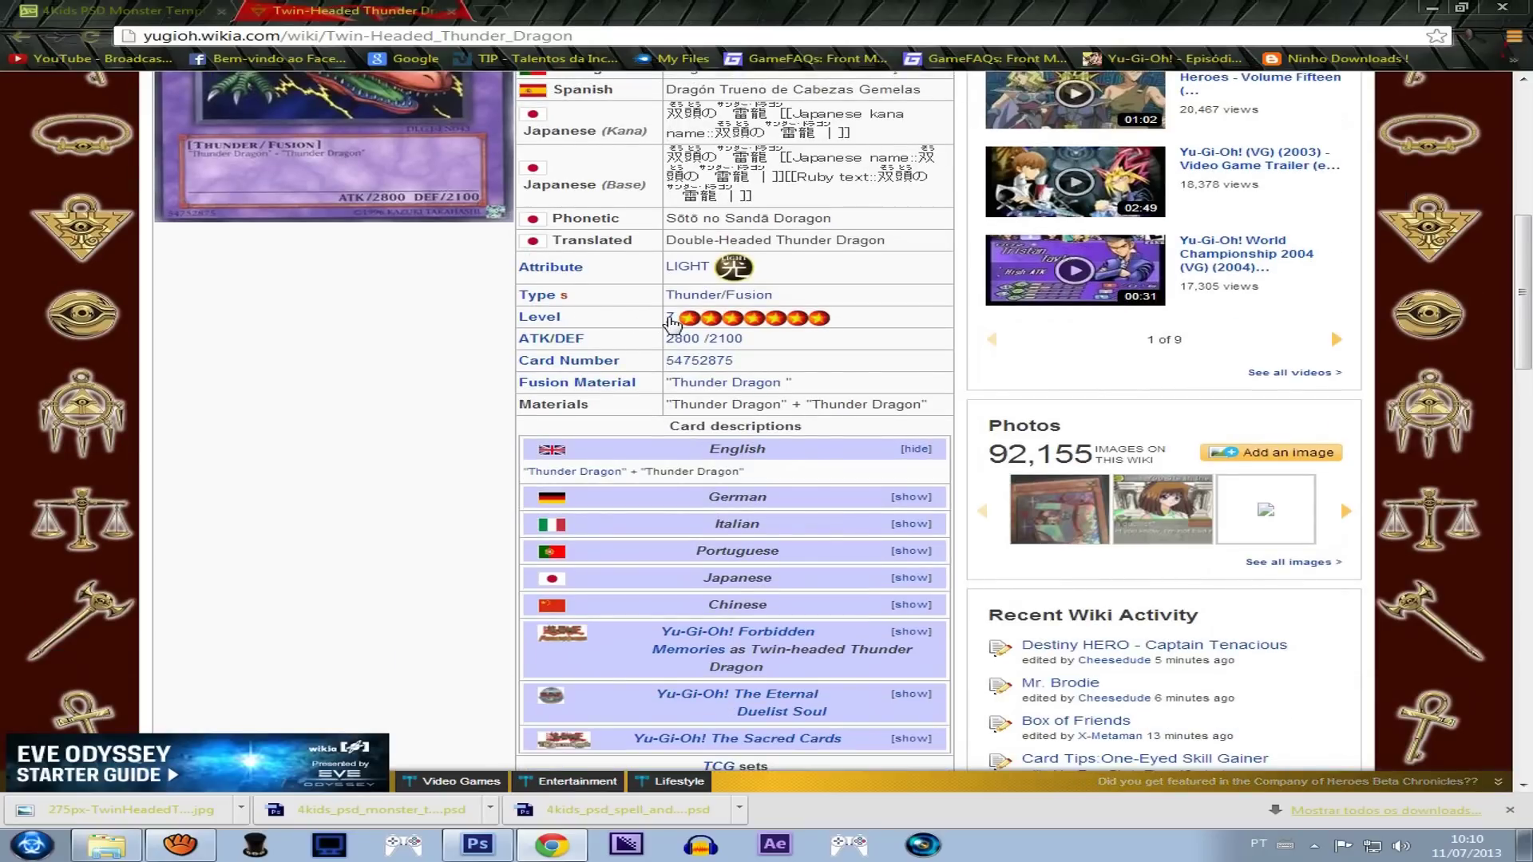
Step: Switch back to Photoshop, abandon the open save, and hide the LV8 star in the Nivel group, leaving the layer groups collapsed
{"action": "left_click", "coordinate": [503, 843]}
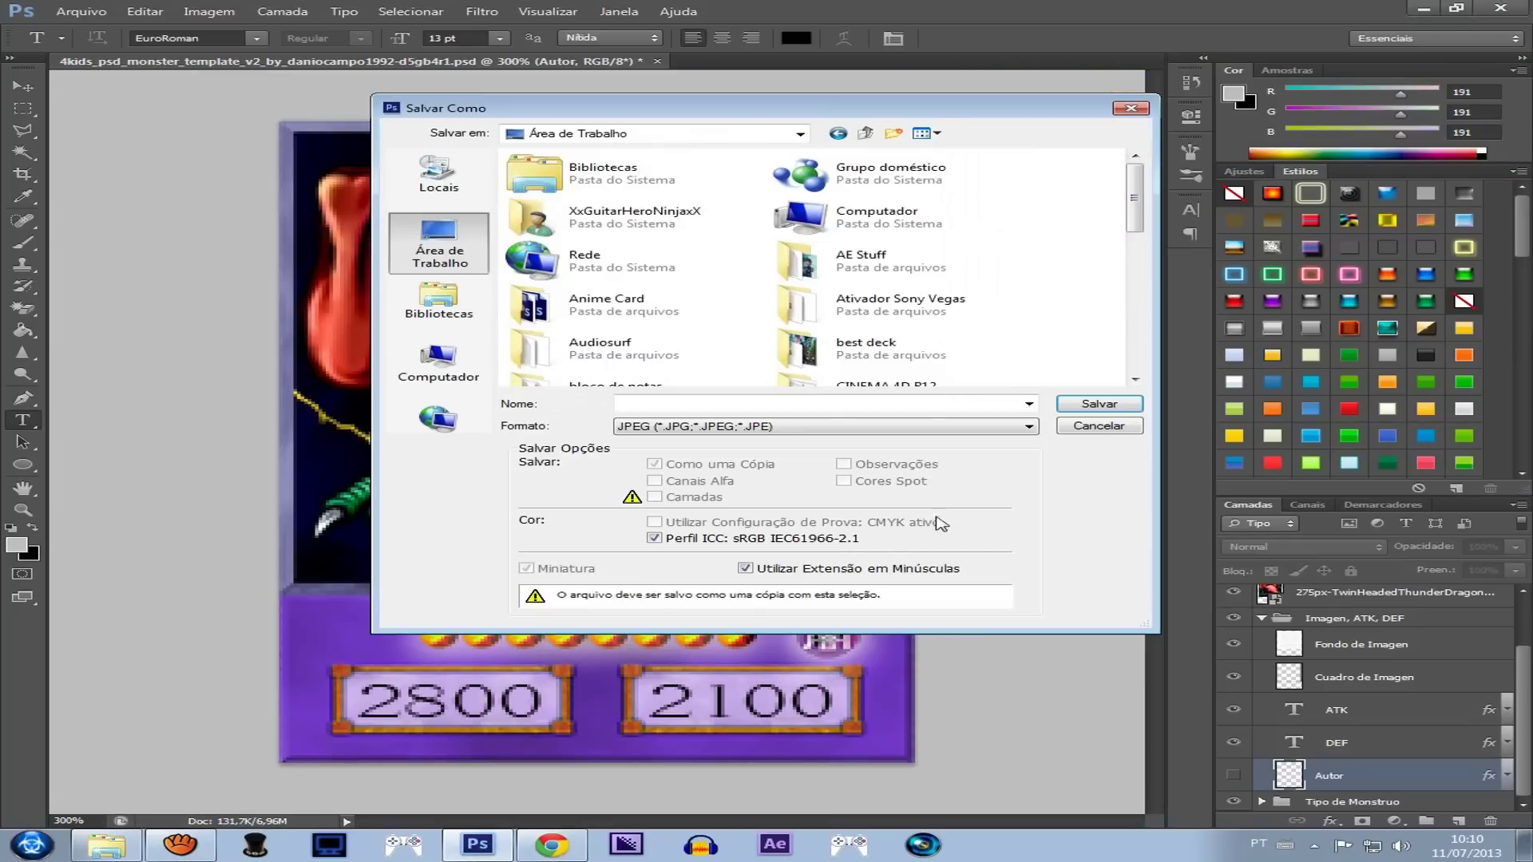
{"action": "left_click", "coordinate": [1130, 108]}
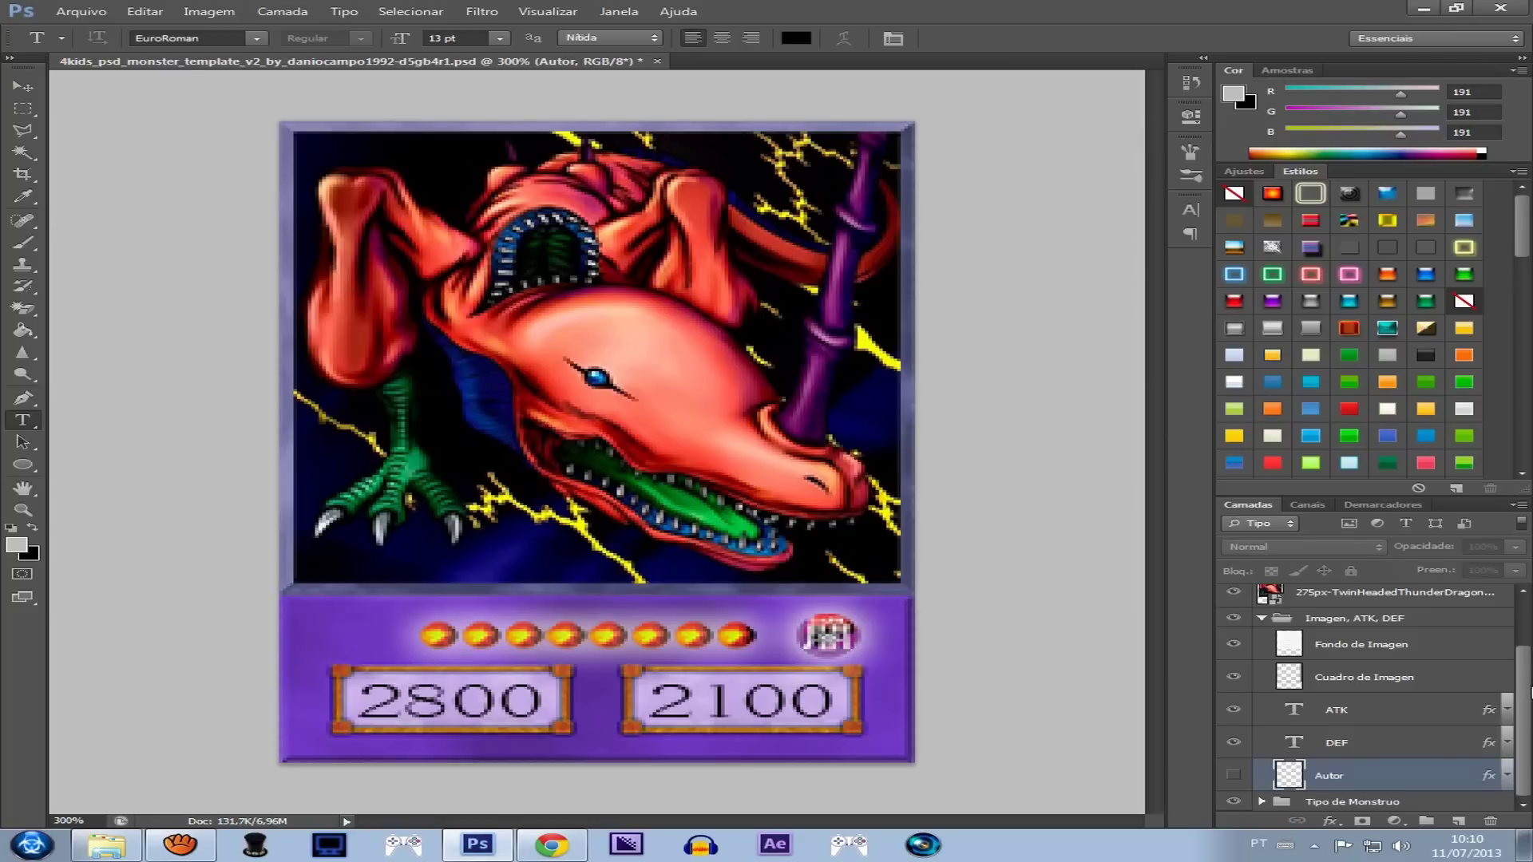
{"action": "scroll", "coordinate": [1274, 675], "scroll_direction": "up", "scroll_amount": 2}
{"action": "left_click", "coordinate": [1260, 685]}
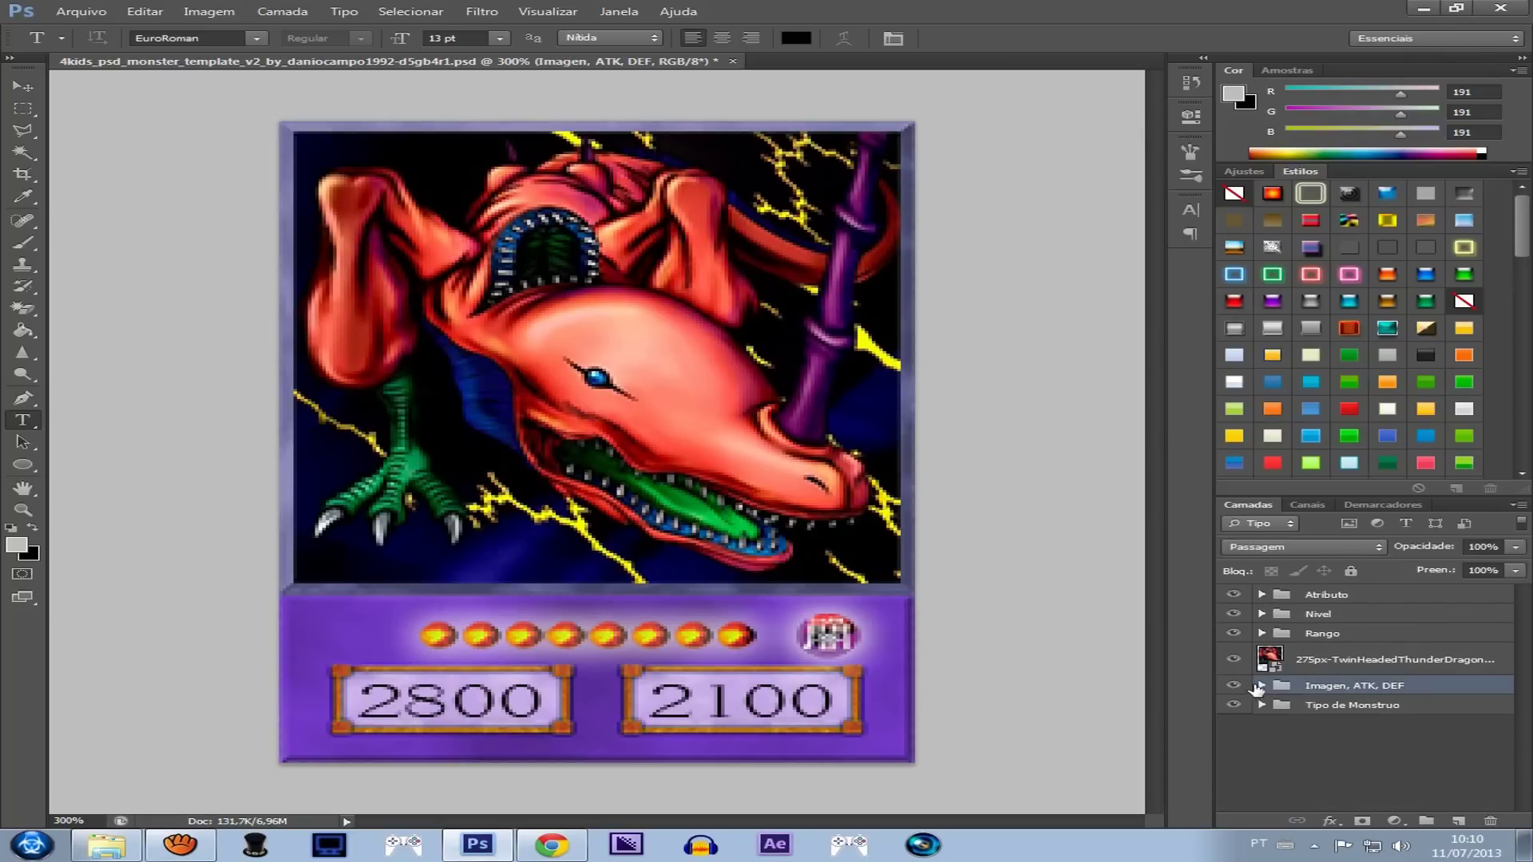
{"action": "left_click", "coordinate": [1261, 614]}
{"action": "scroll", "coordinate": [1521, 635], "scroll_direction": "down", "scroll_amount": 5}
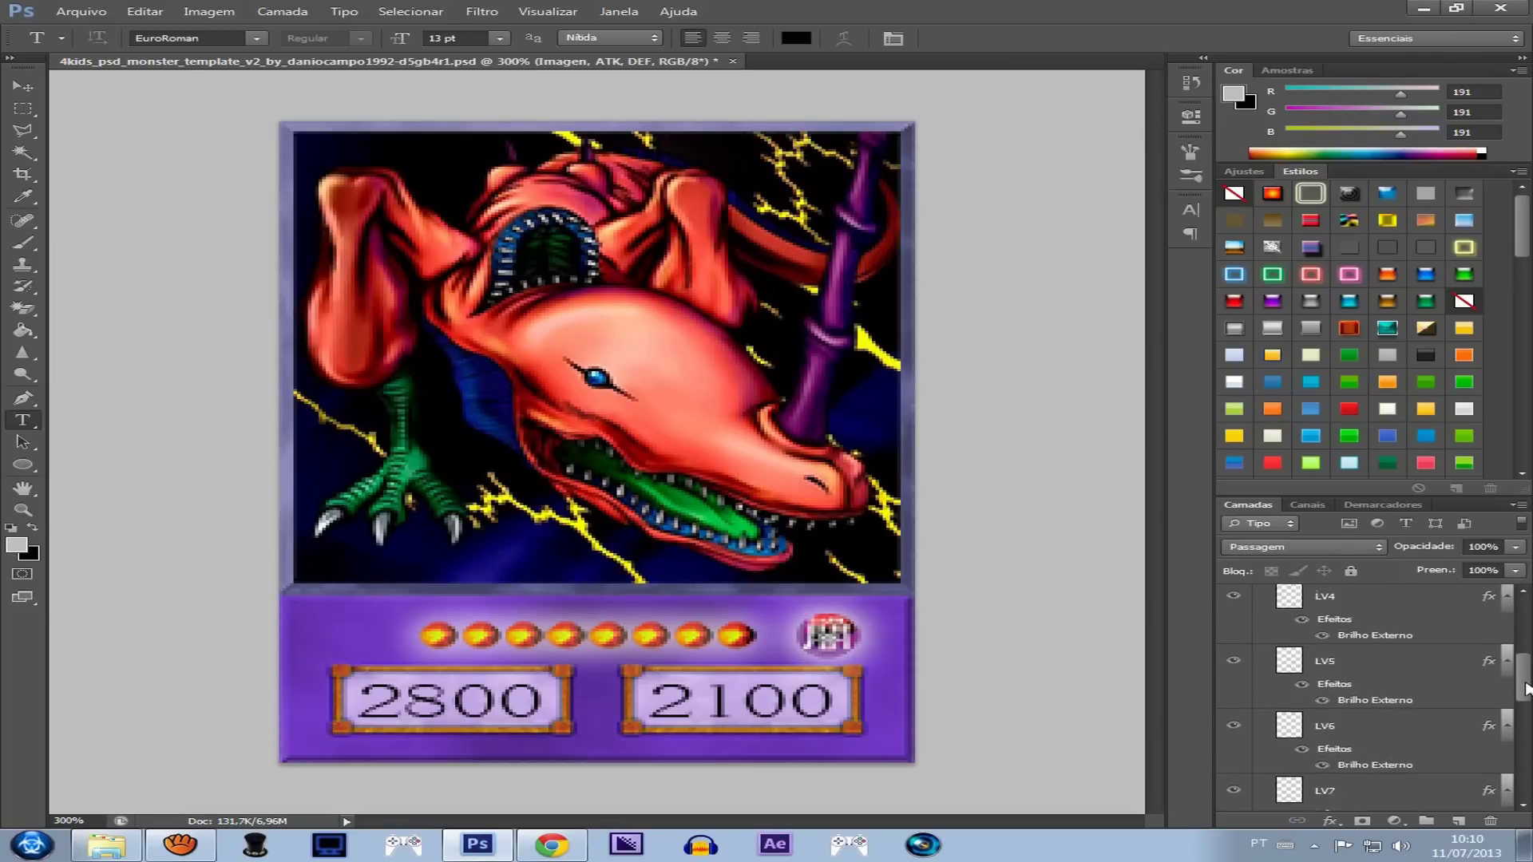
{"action": "left_click", "coordinate": [1234, 724]}
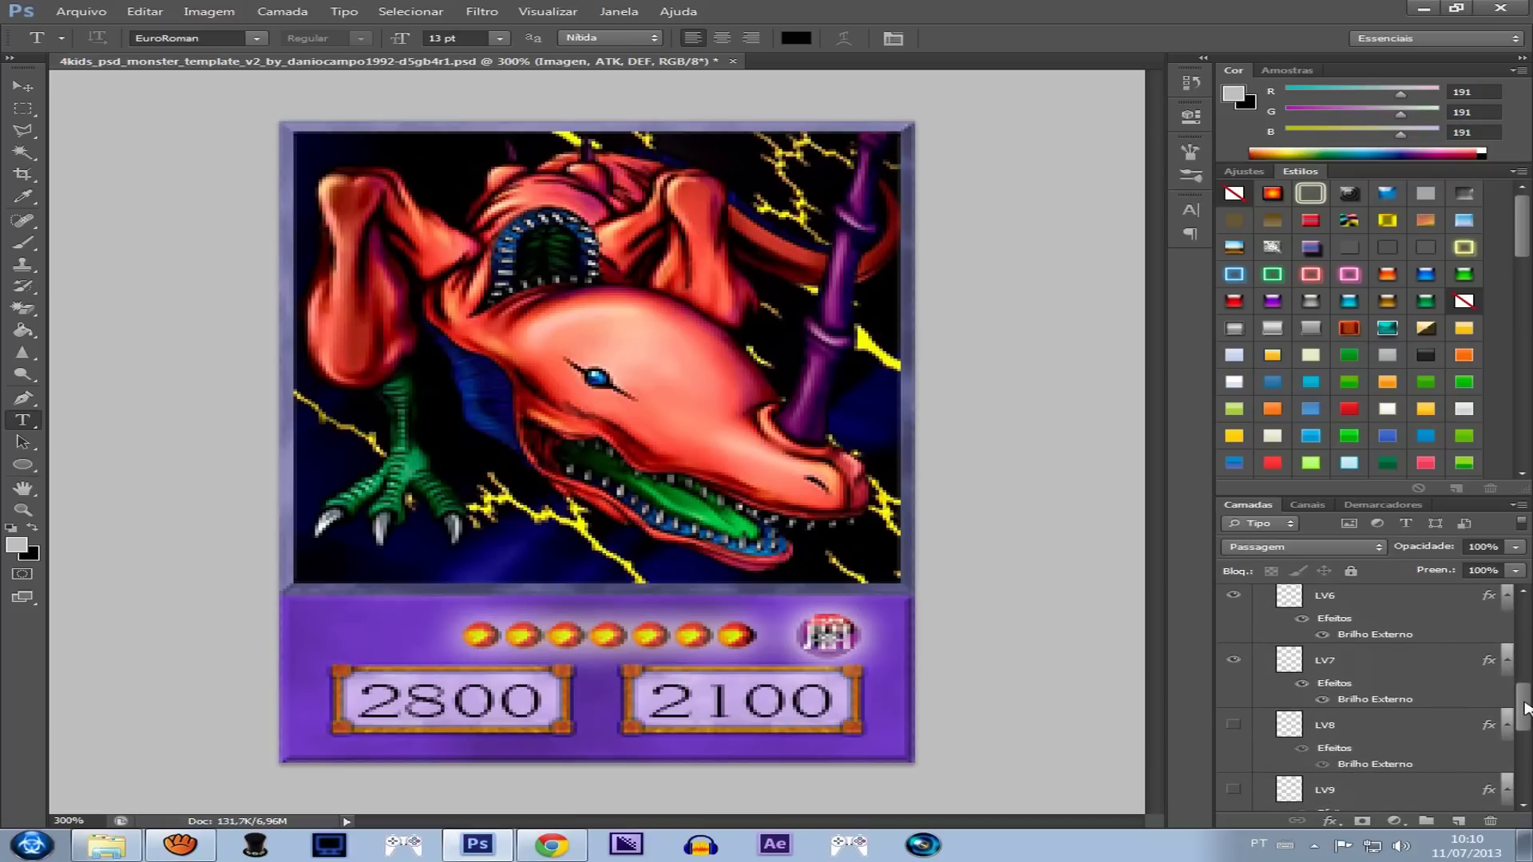
{"action": "scroll", "coordinate": [1525, 708], "scroll_direction": "up", "scroll_amount": 5}
{"action": "left_click", "coordinate": [1261, 613]}
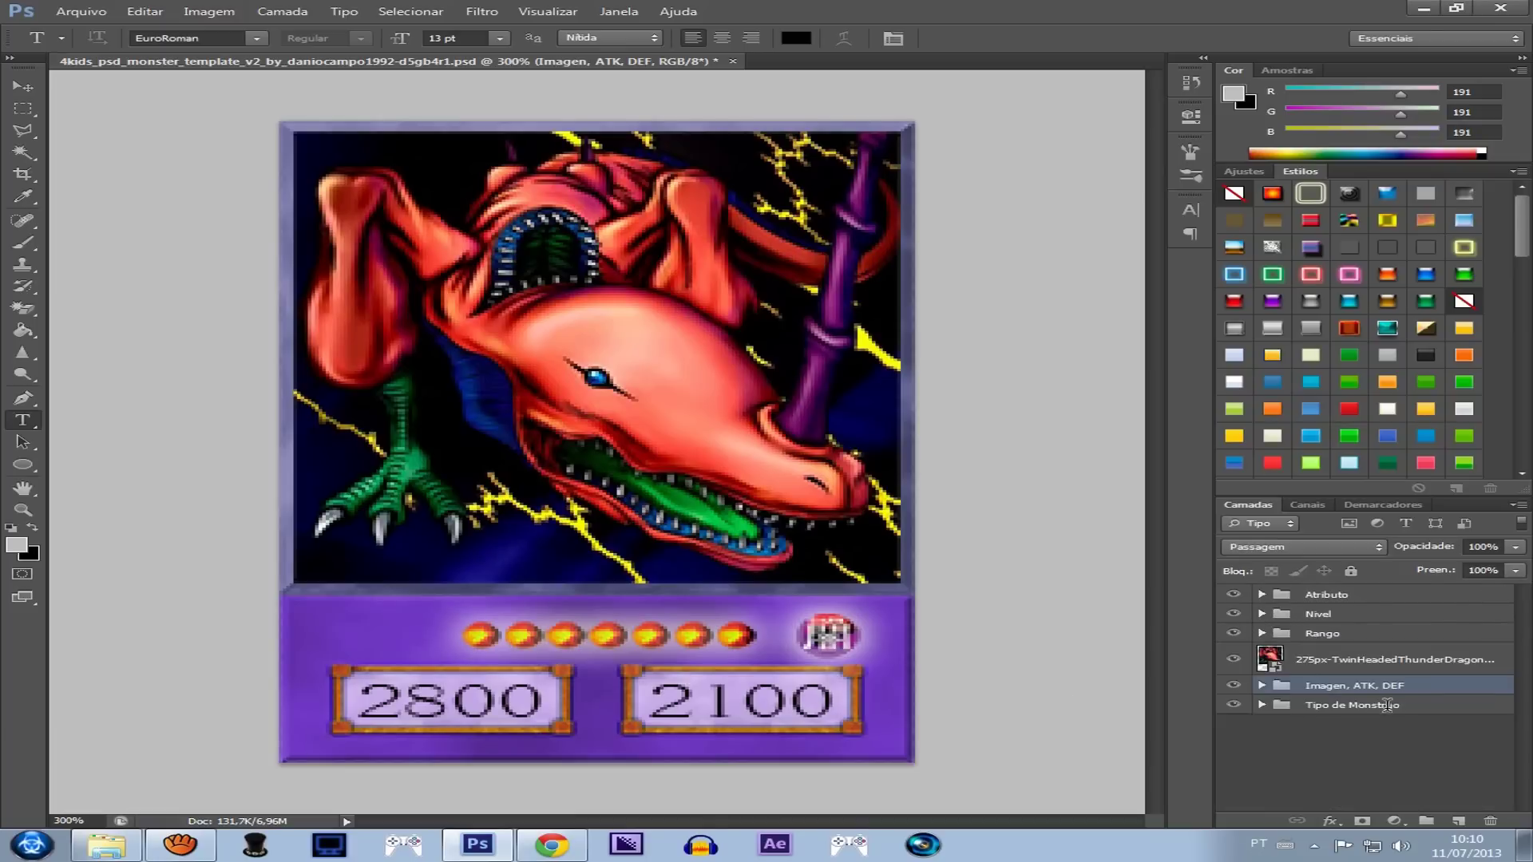
Step: Start saving the card as a JPEG and check its card number on the Yu-Gi-Oh! Wiki page in Chrome
{"action": "left_click", "coordinate": [80, 11]}
{"action": "left_click", "coordinate": [104, 212]}
{"action": "left_click", "coordinate": [775, 427]}
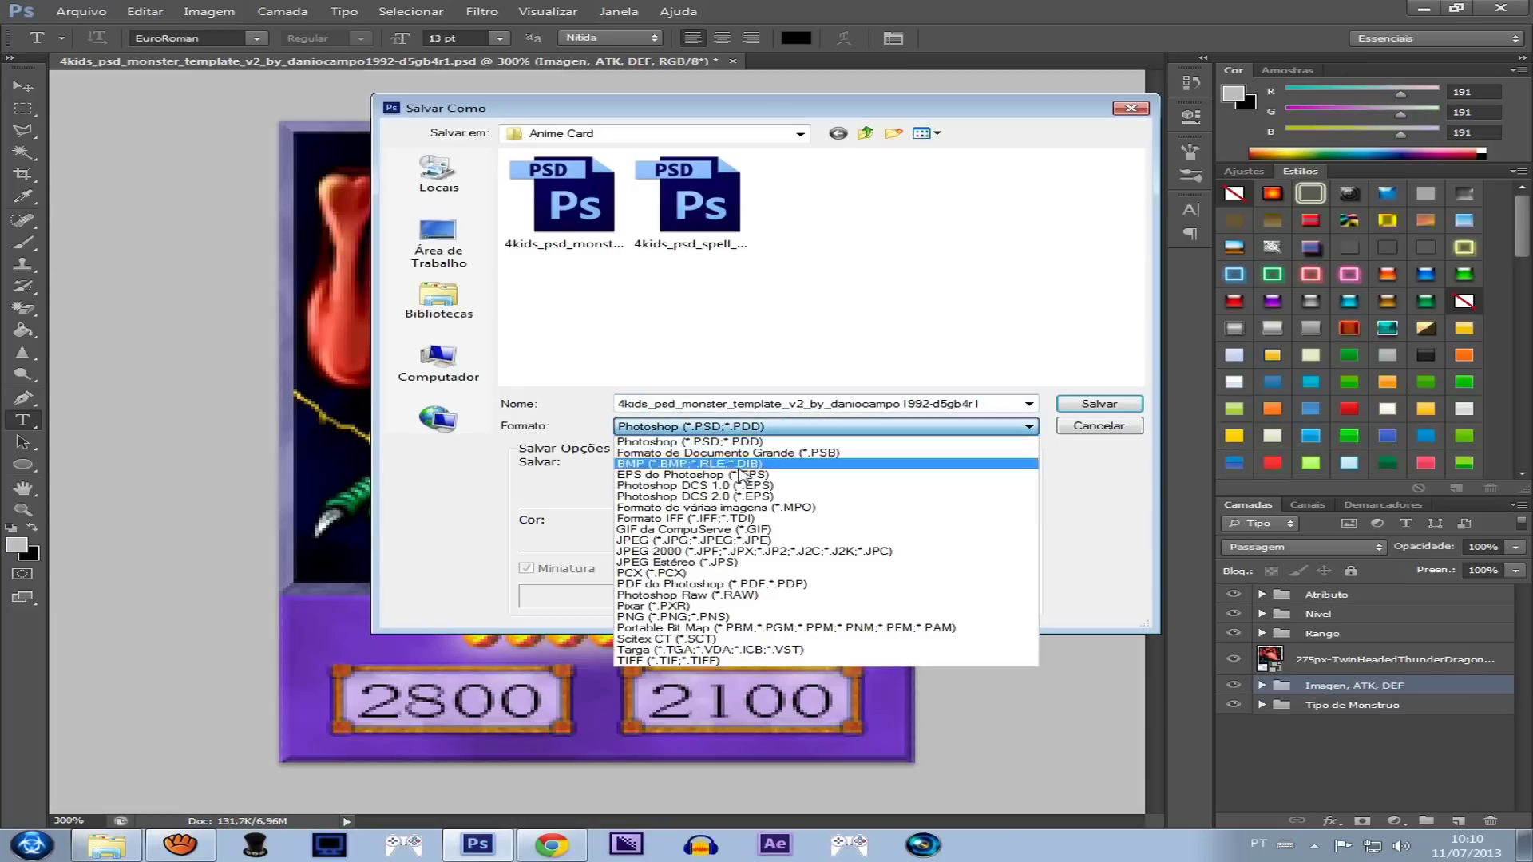
{"action": "left_click", "coordinate": [714, 540]}
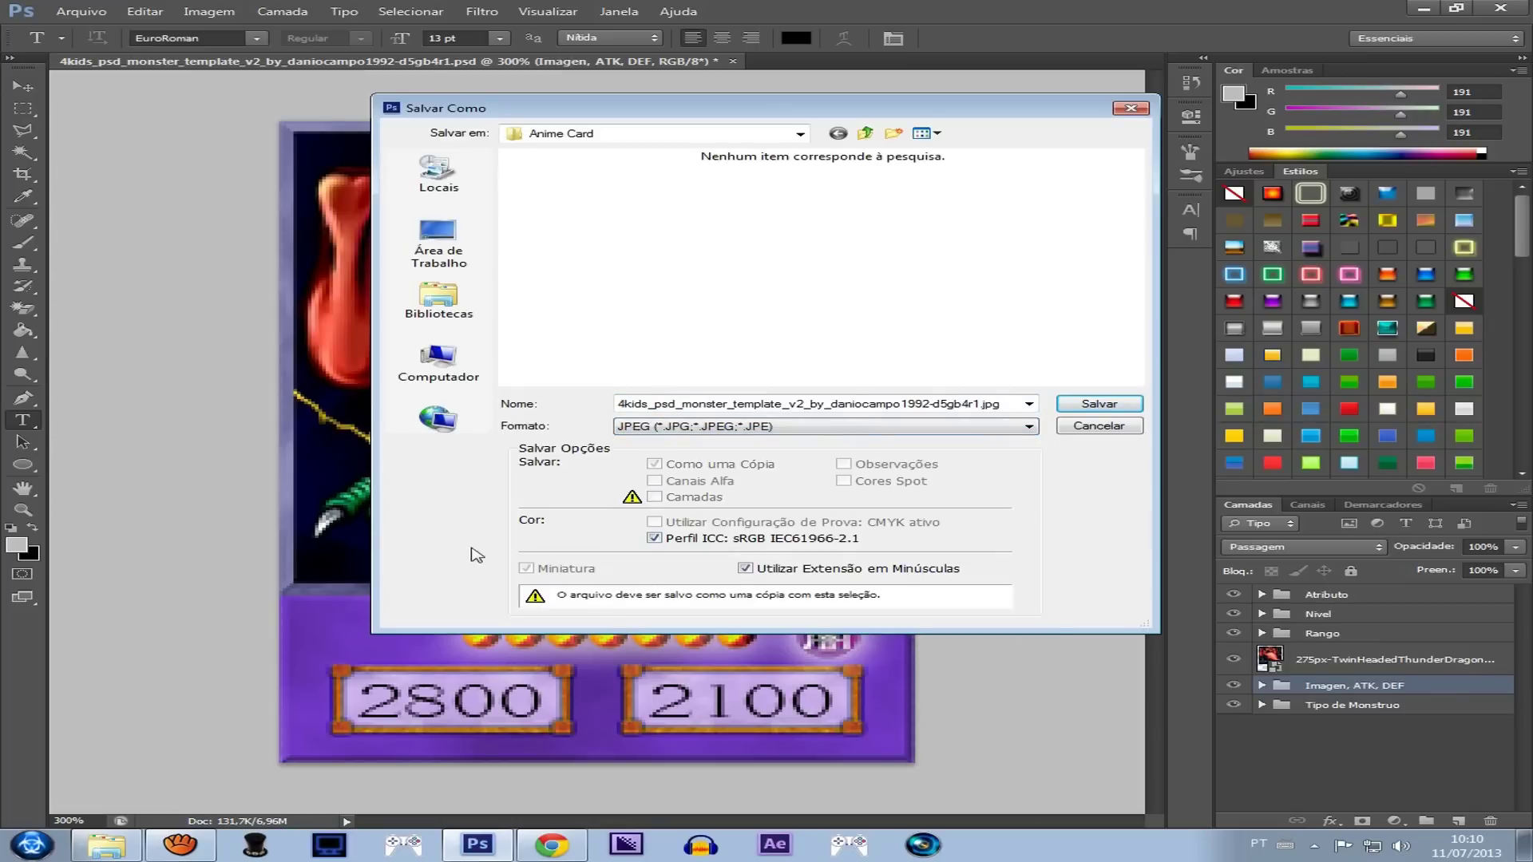
{"action": "left_click", "coordinate": [550, 844]}
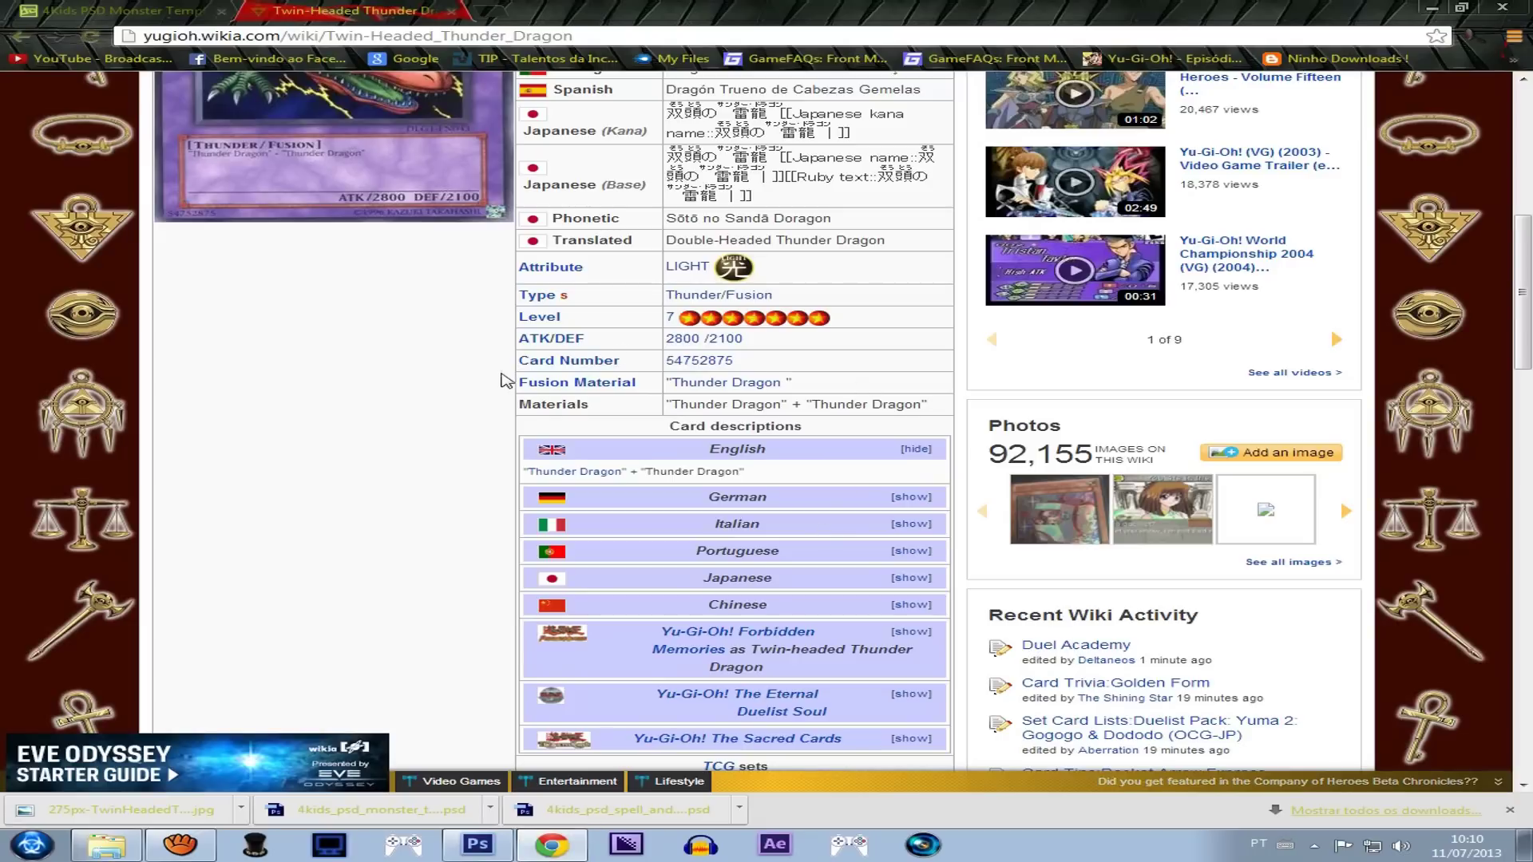
{"action": "left_click_drag", "start_coordinate": [783, 369], "coordinate": [683, 370]}
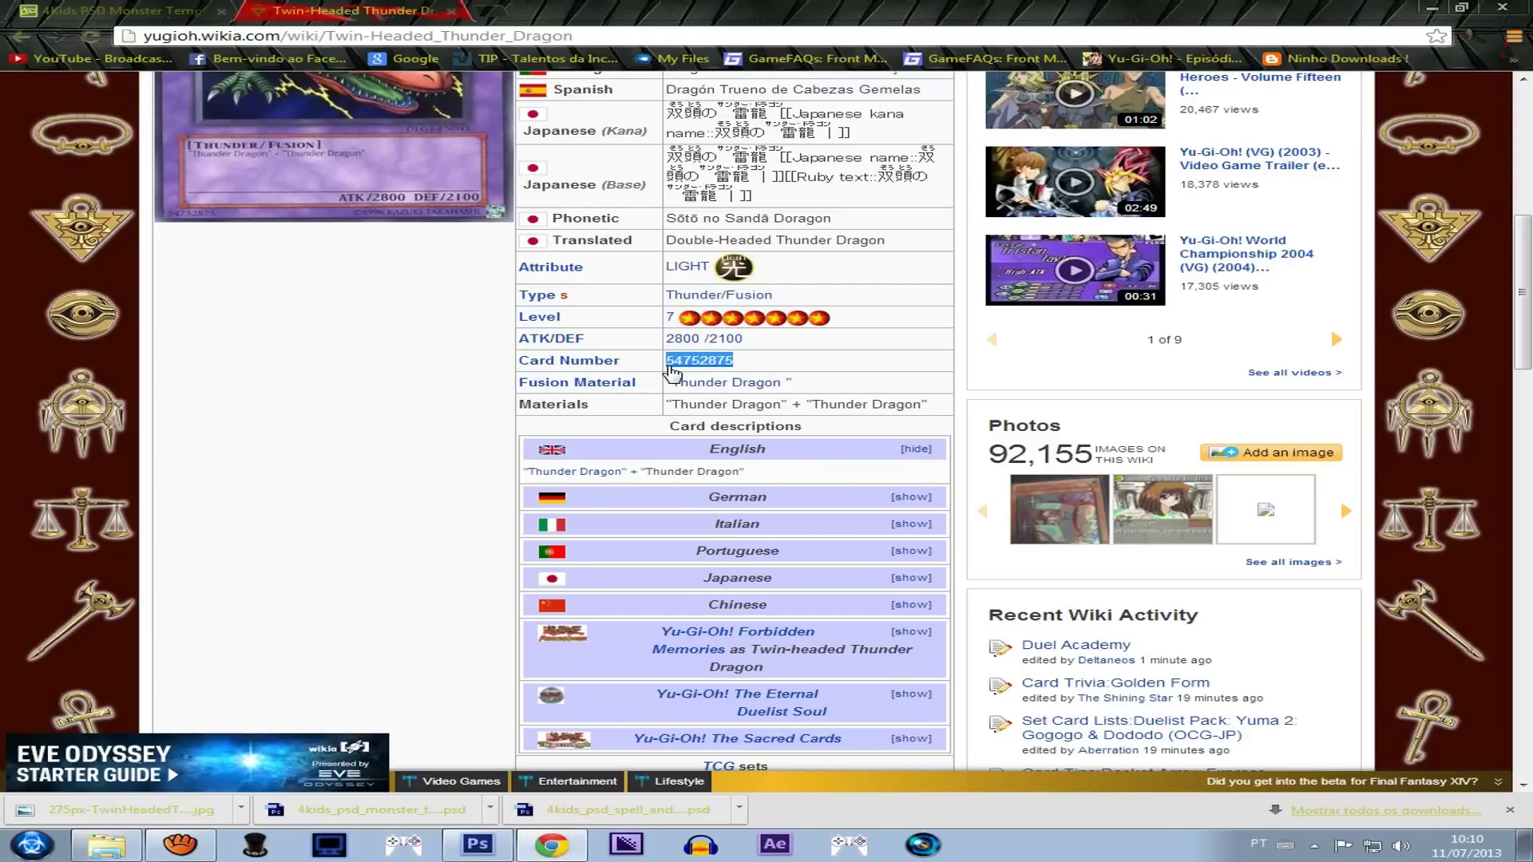
{"action": "left_click", "coordinate": [477, 845]}
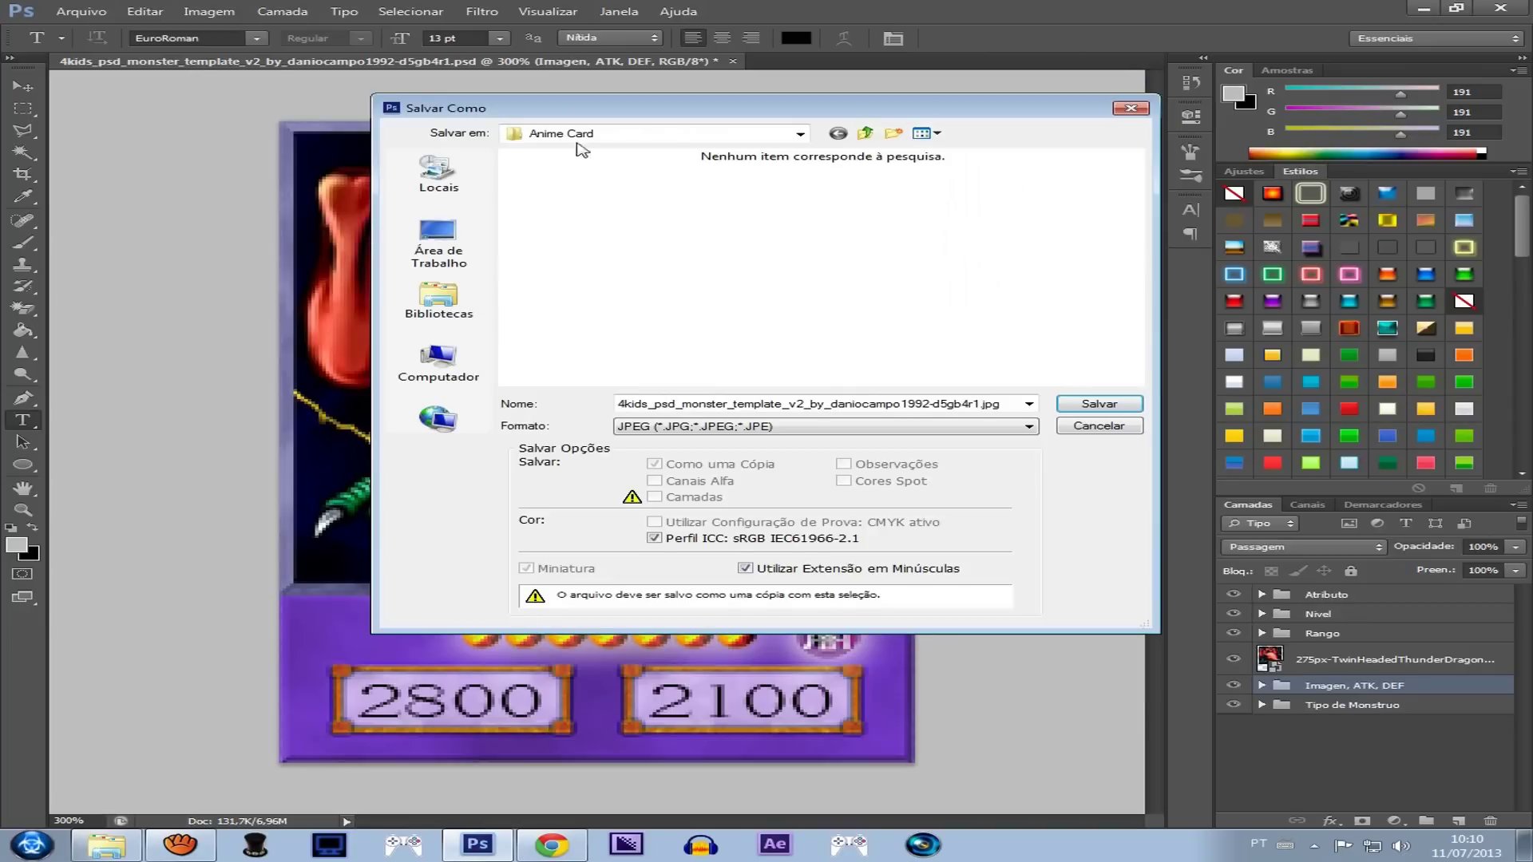
Step: Save the JPEG to the Desktop (Área de Trabalho) under the name 54752875 and accept the JPEG options
{"action": "double_click", "coordinate": [818, 404]}
{"action": "type", "text": "54752875"}
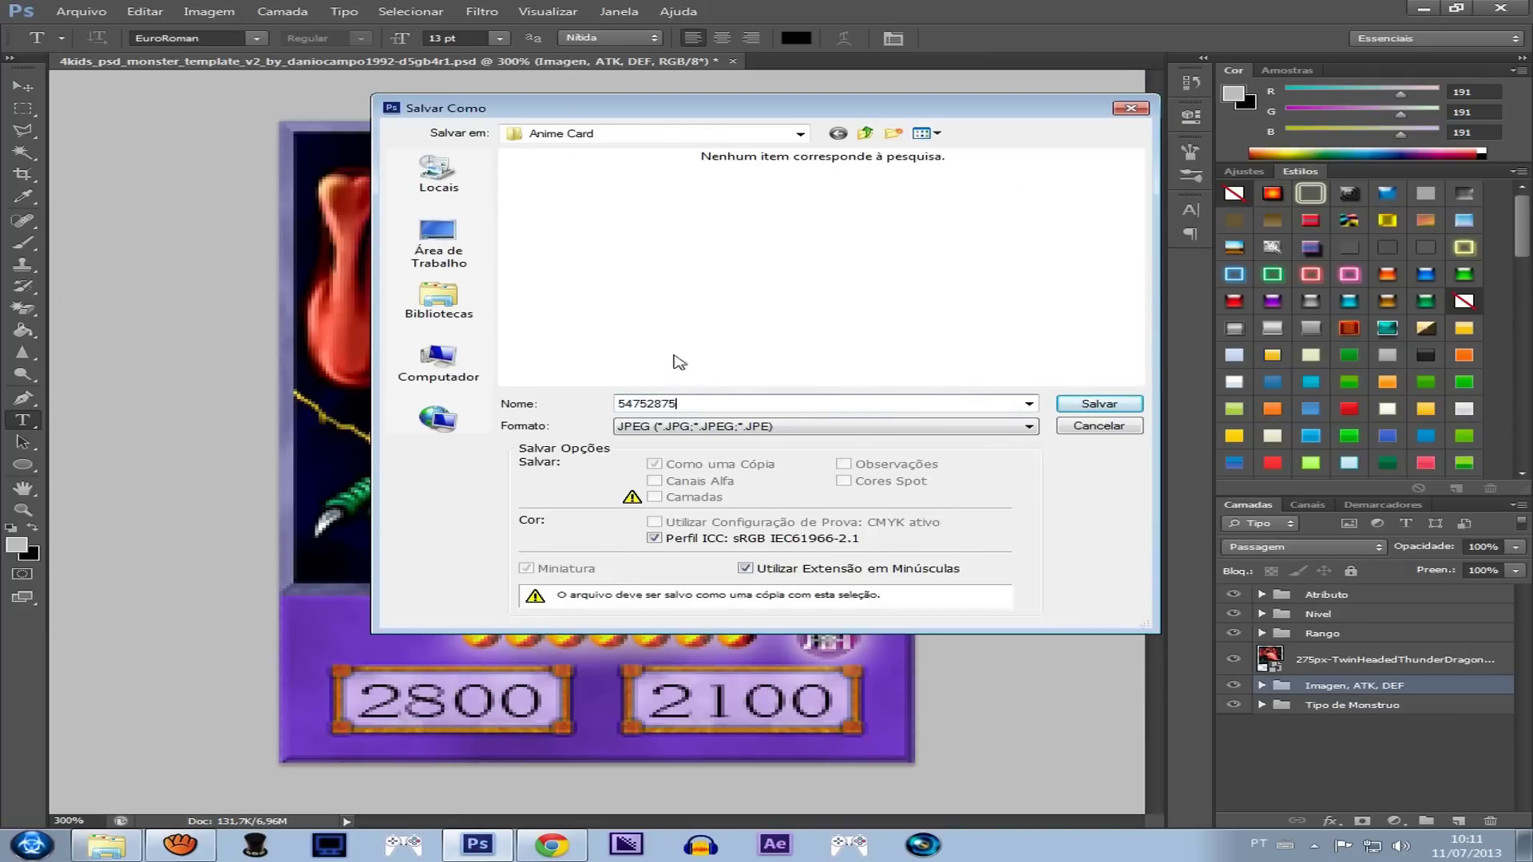
{"action": "left_click", "coordinate": [439, 248]}
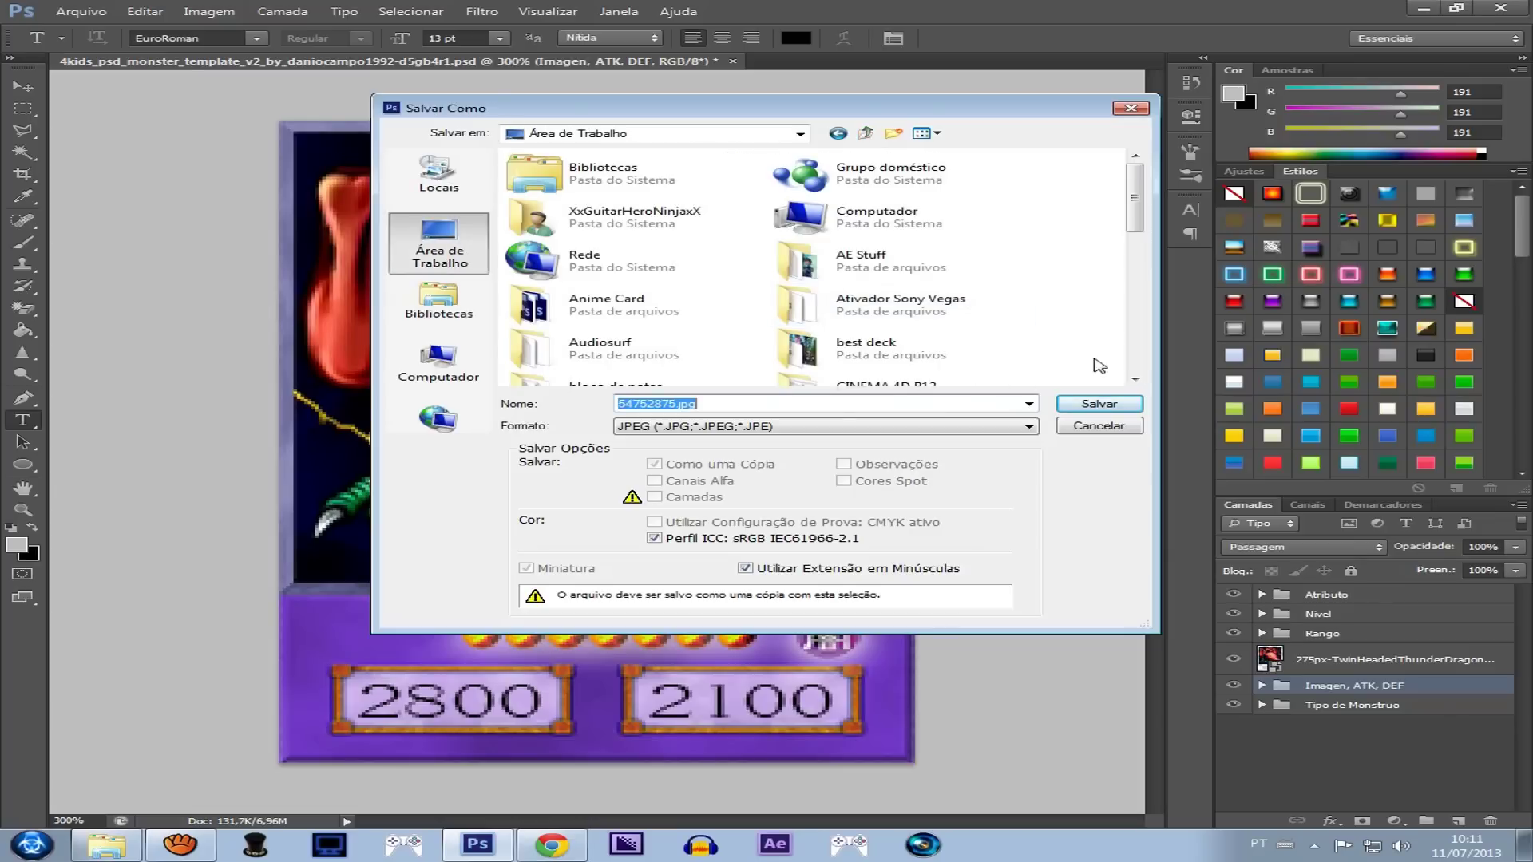
{"action": "left_click", "coordinate": [1105, 401]}
{"action": "left_click_drag", "start_coordinate": [760, 305], "coordinate": [820, 306]}
{"action": "left_click", "coordinate": [907, 228]}
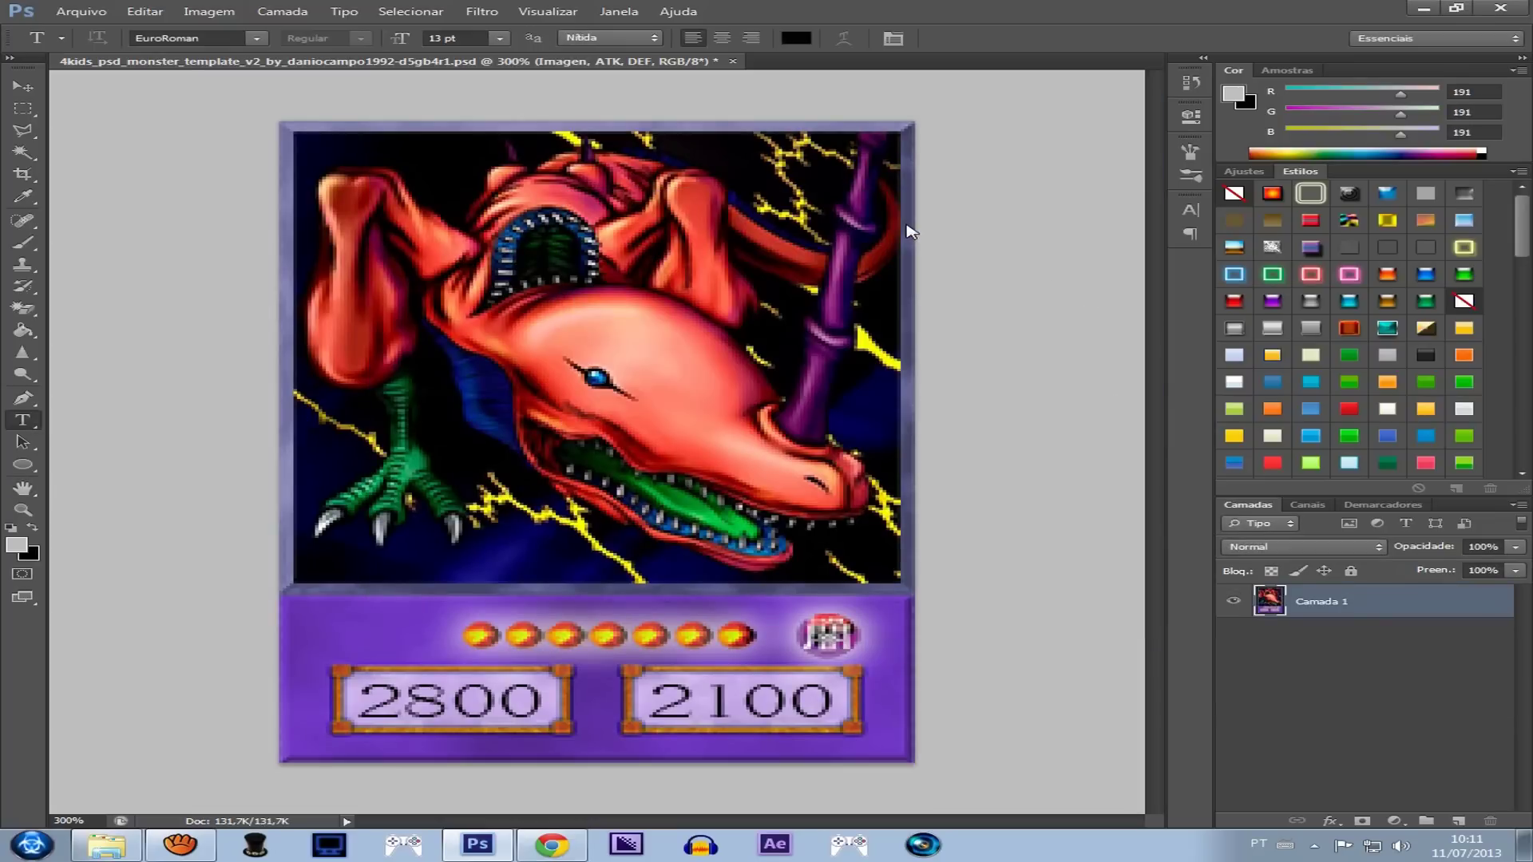
Step: Show the desktop, move the 54752875 image to a free spot between the icon frames, and preview it
{"action": "left_click", "coordinate": [1525, 844]}
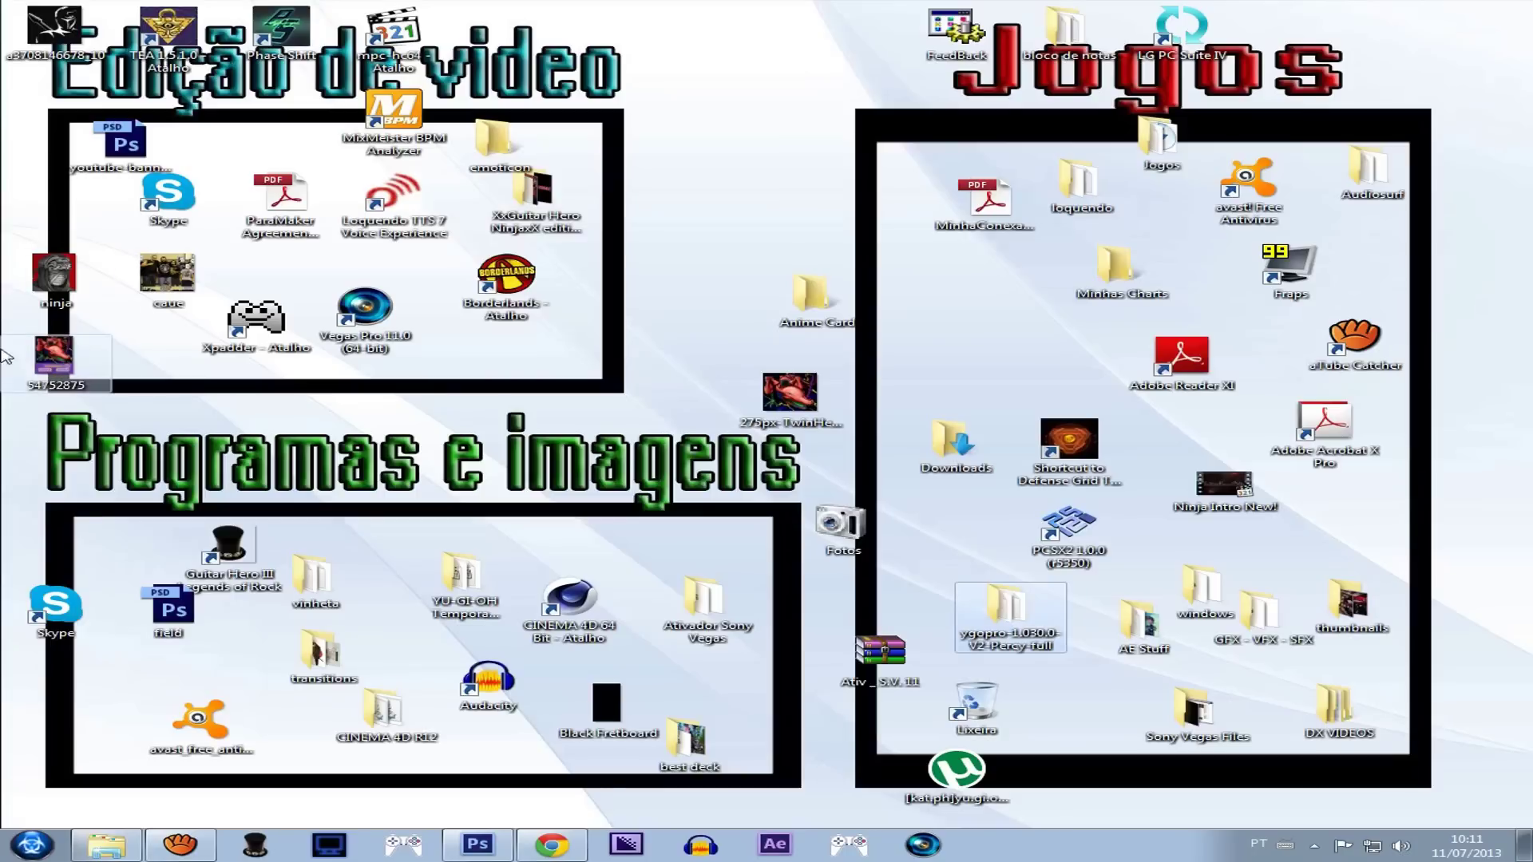
{"action": "left_click_drag", "start_coordinate": [54, 355], "coordinate": [383, 403]}
{"action": "right_click", "coordinate": [403, 403]}
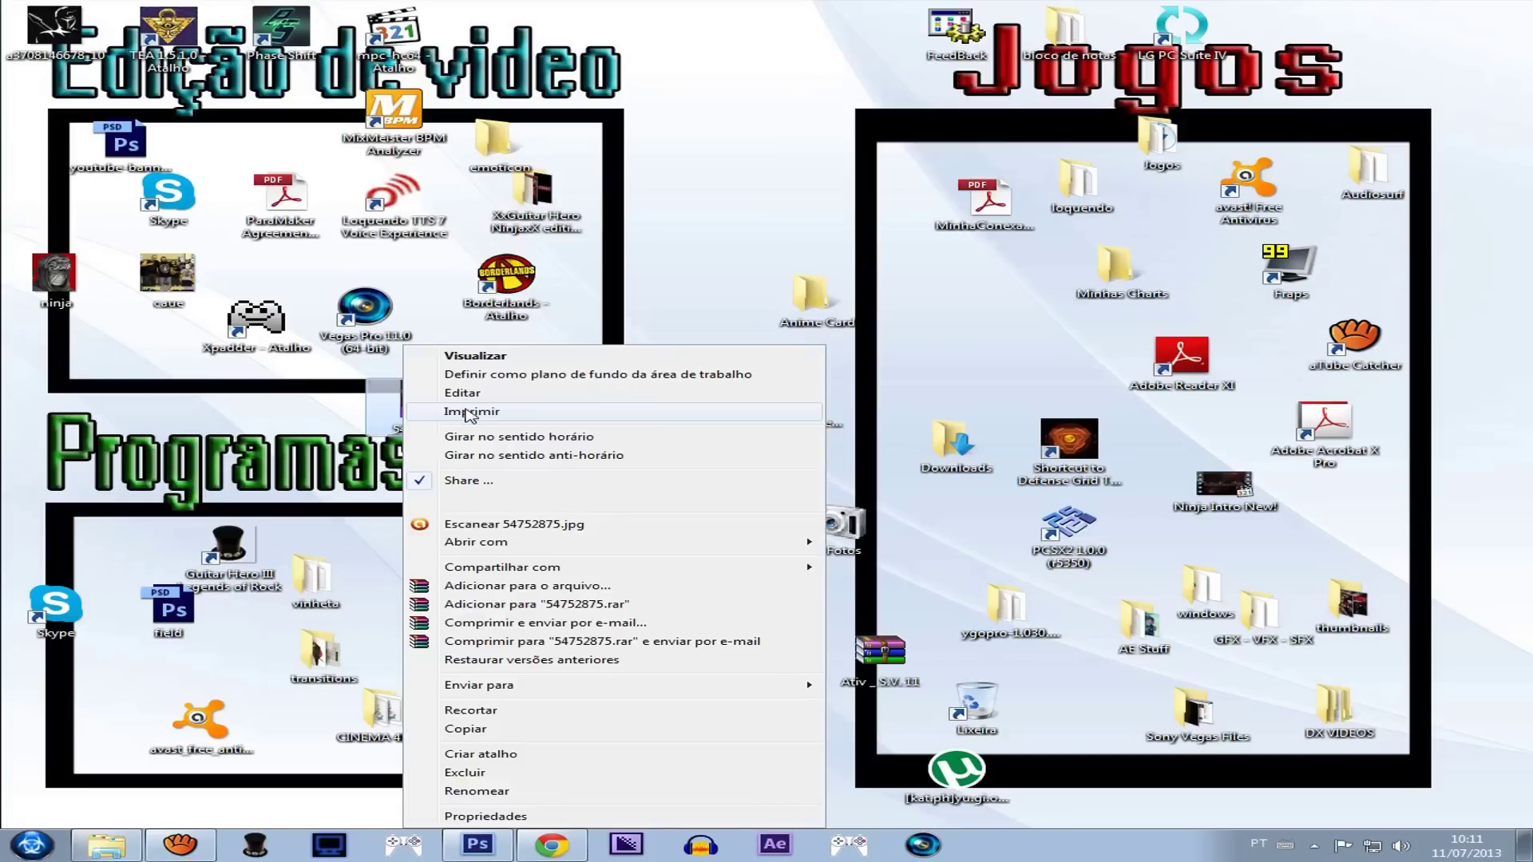
{"action": "left_click", "coordinate": [471, 355]}
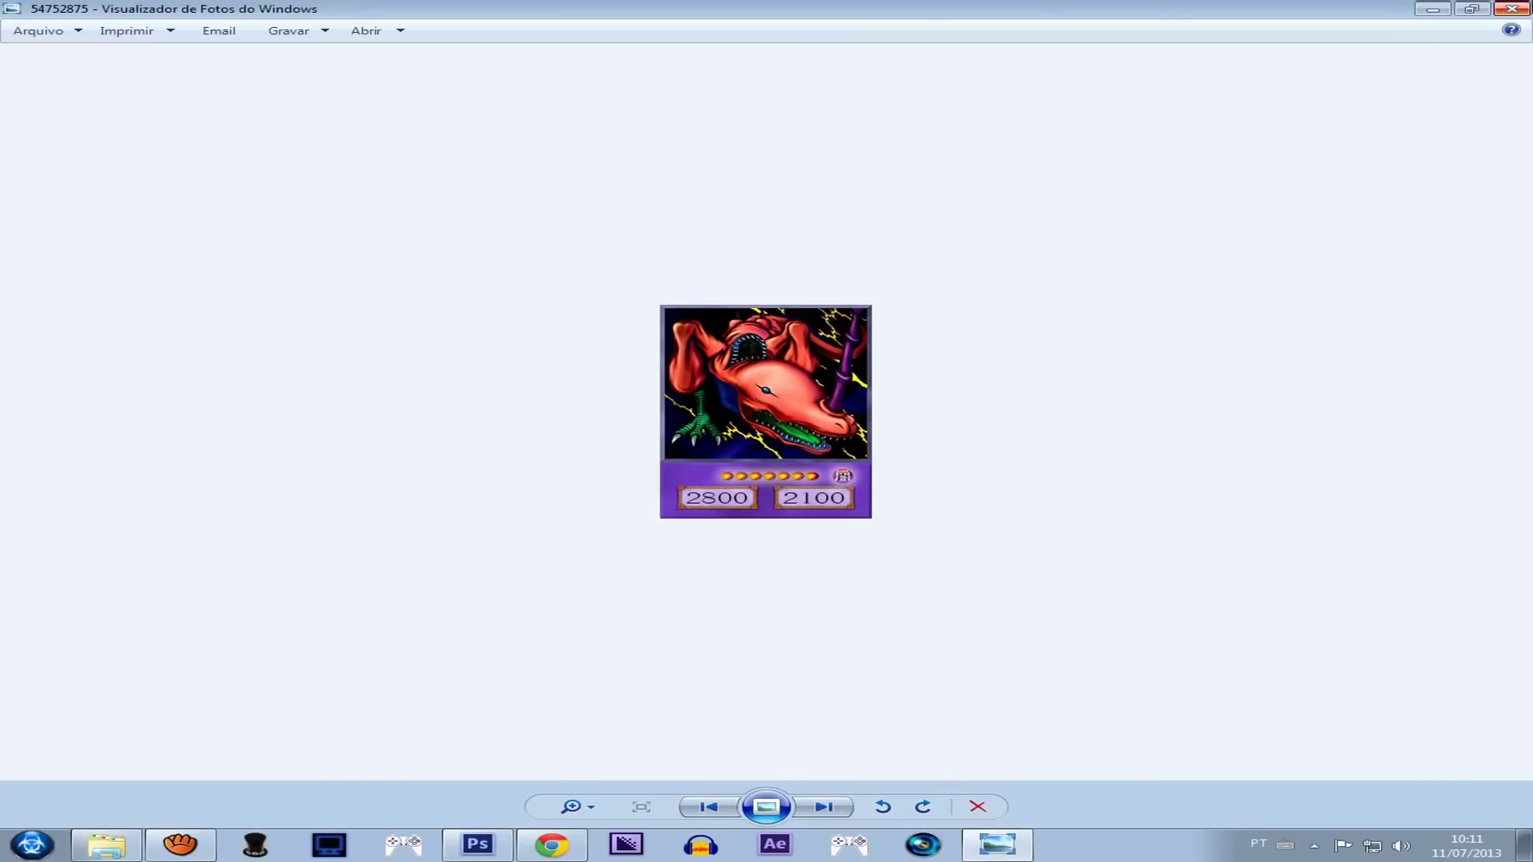
{"action": "key", "text": "alt+F4"}
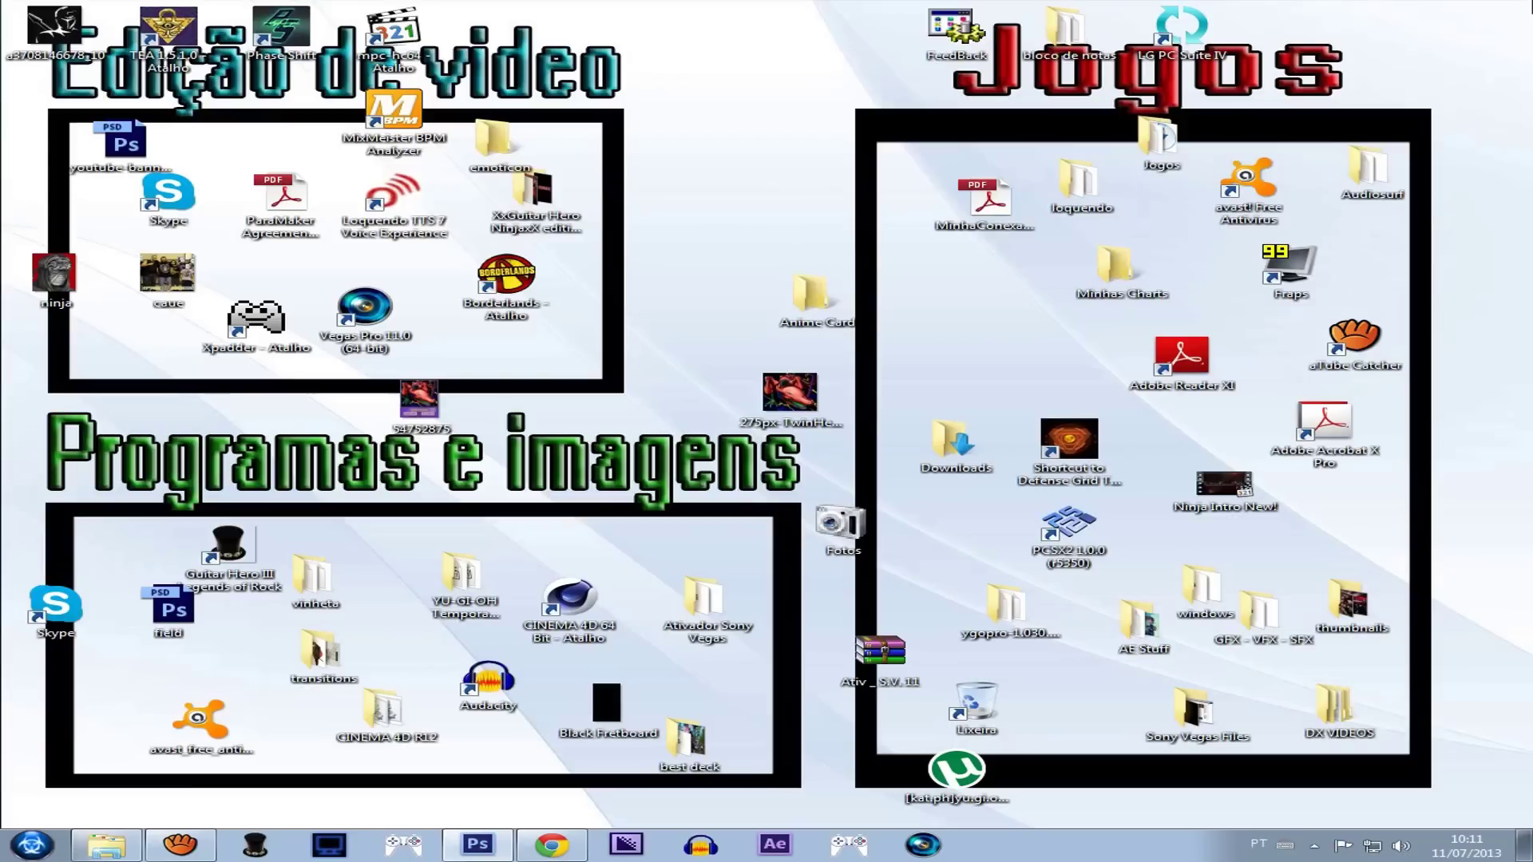
Step: Switch back to Photoshop and resize the card image to 44 pixels wide by 64 pixels high
{"action": "left_click", "coordinate": [549, 846]}
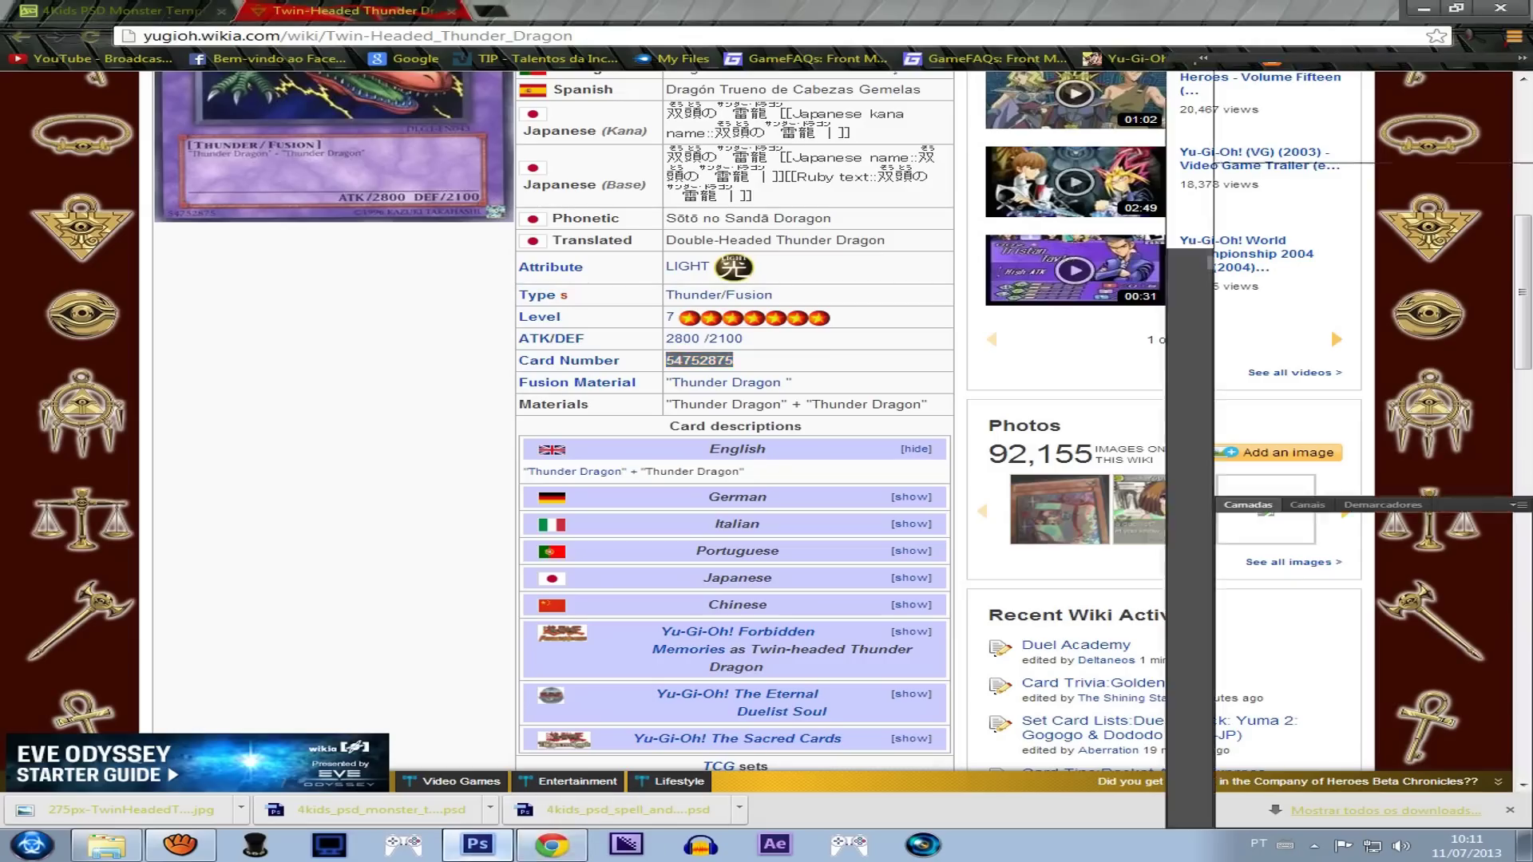
{"action": "left_click", "coordinate": [477, 844]}
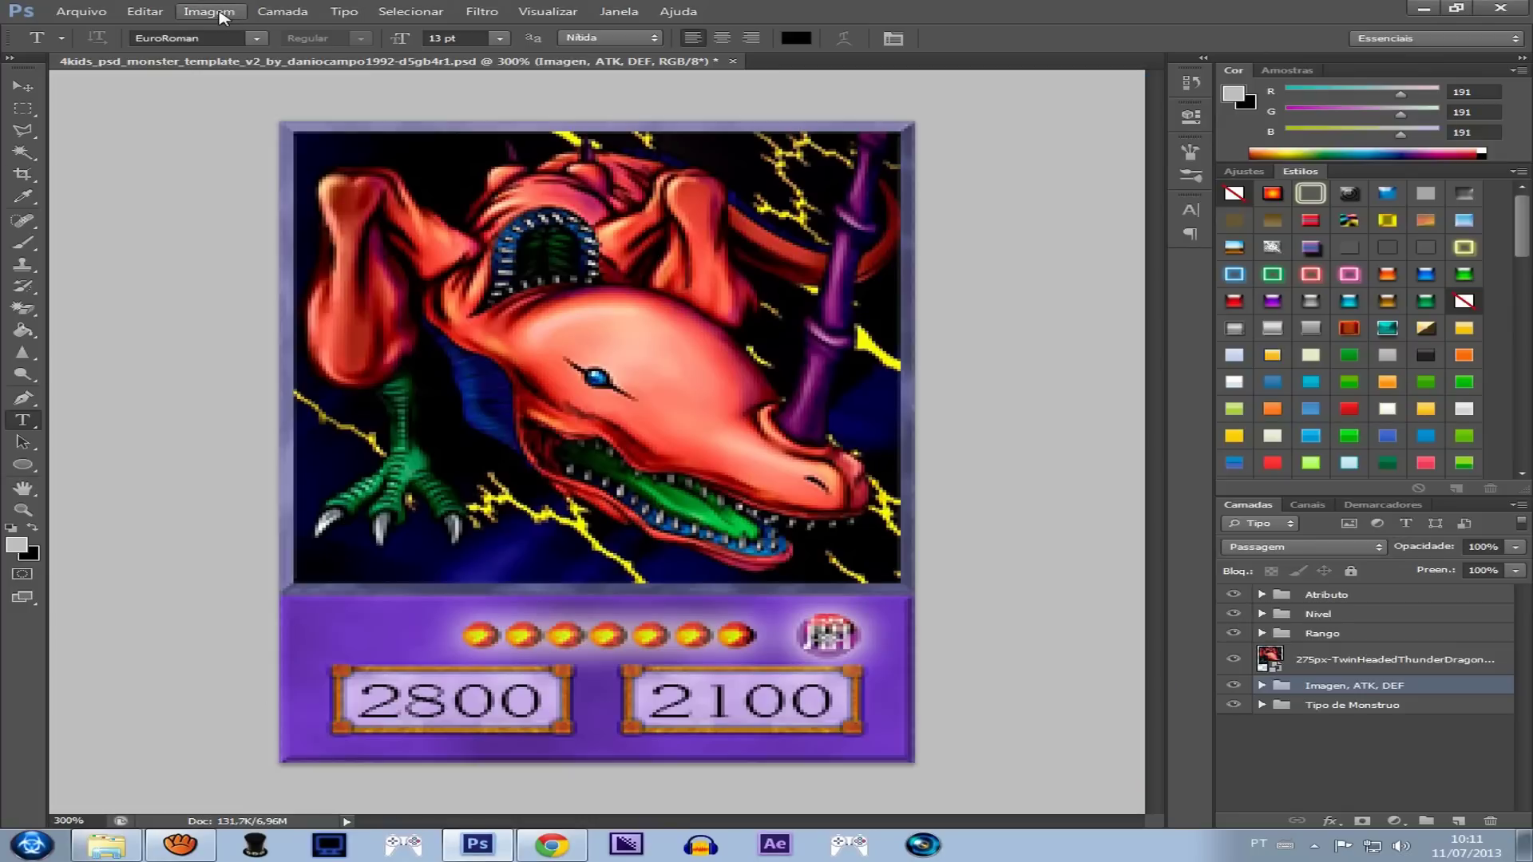
{"action": "left_click", "coordinate": [220, 16]}
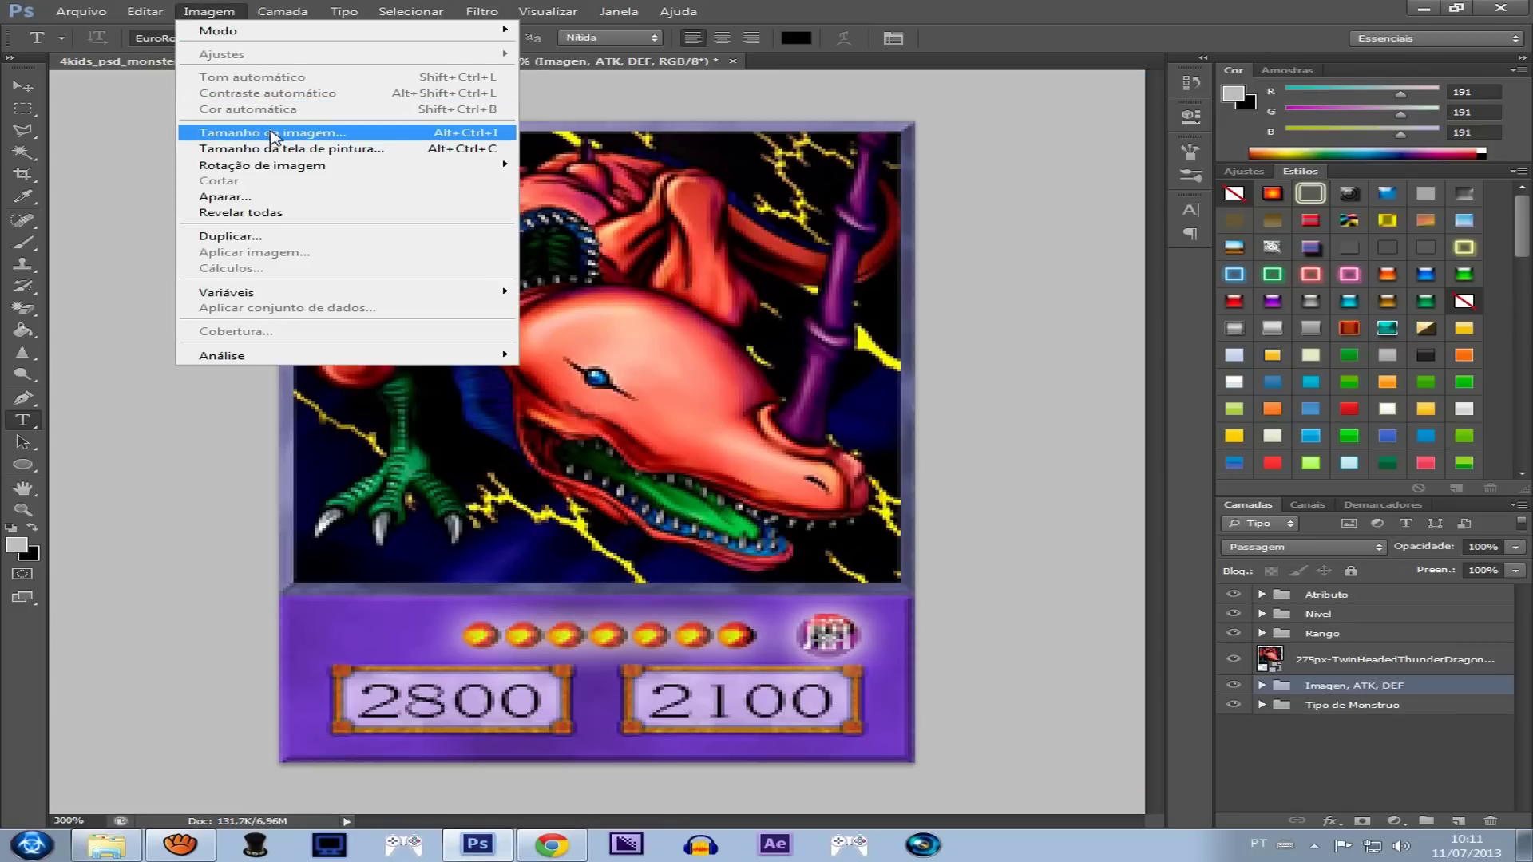
{"action": "left_click", "coordinate": [281, 133]}
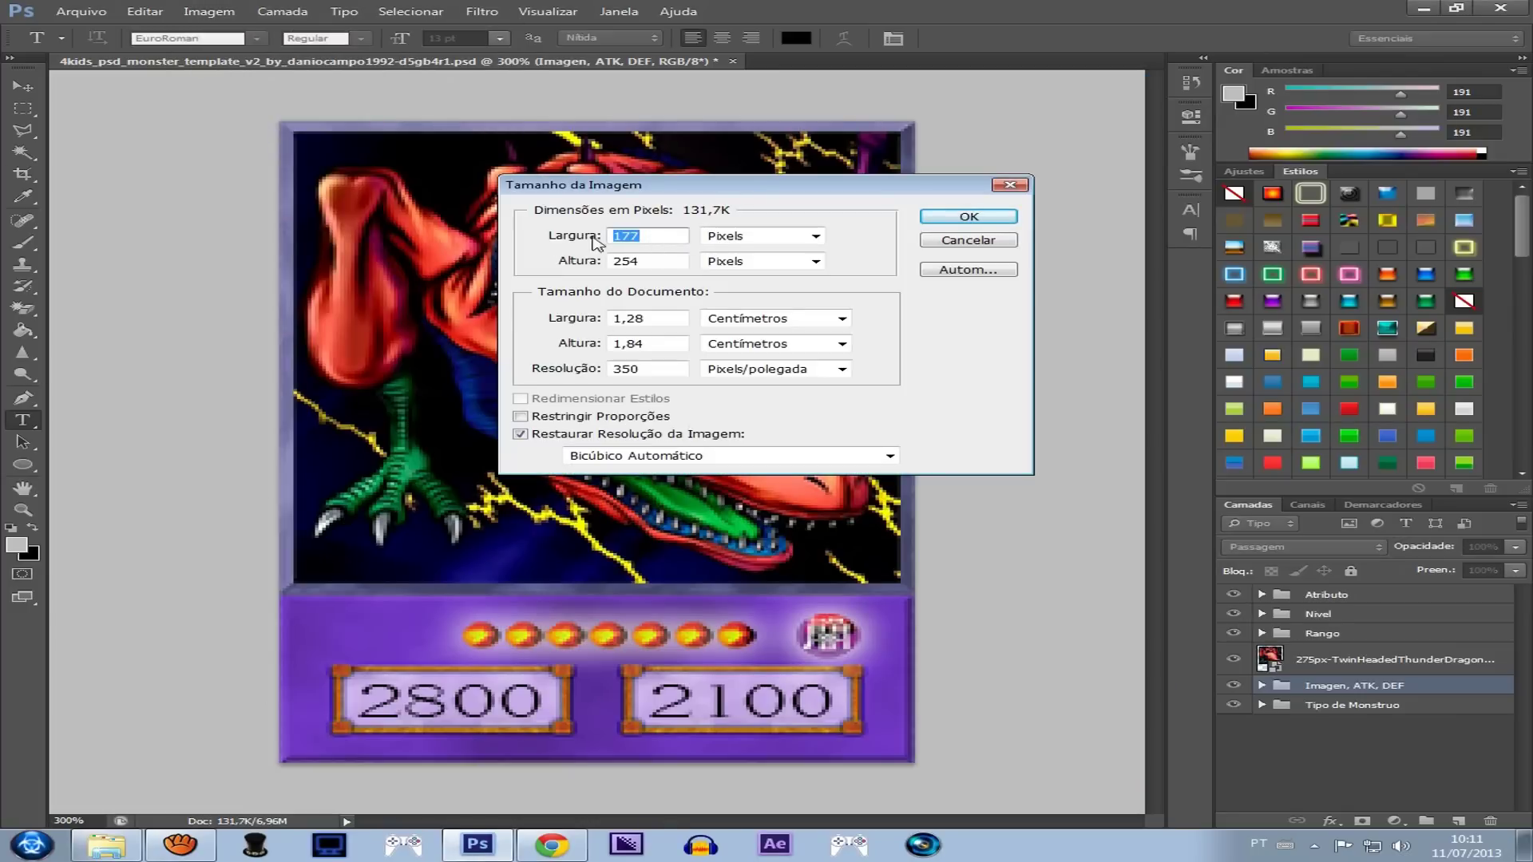
{"action": "type", "text": "44"}
{"action": "type", "text": "64"}
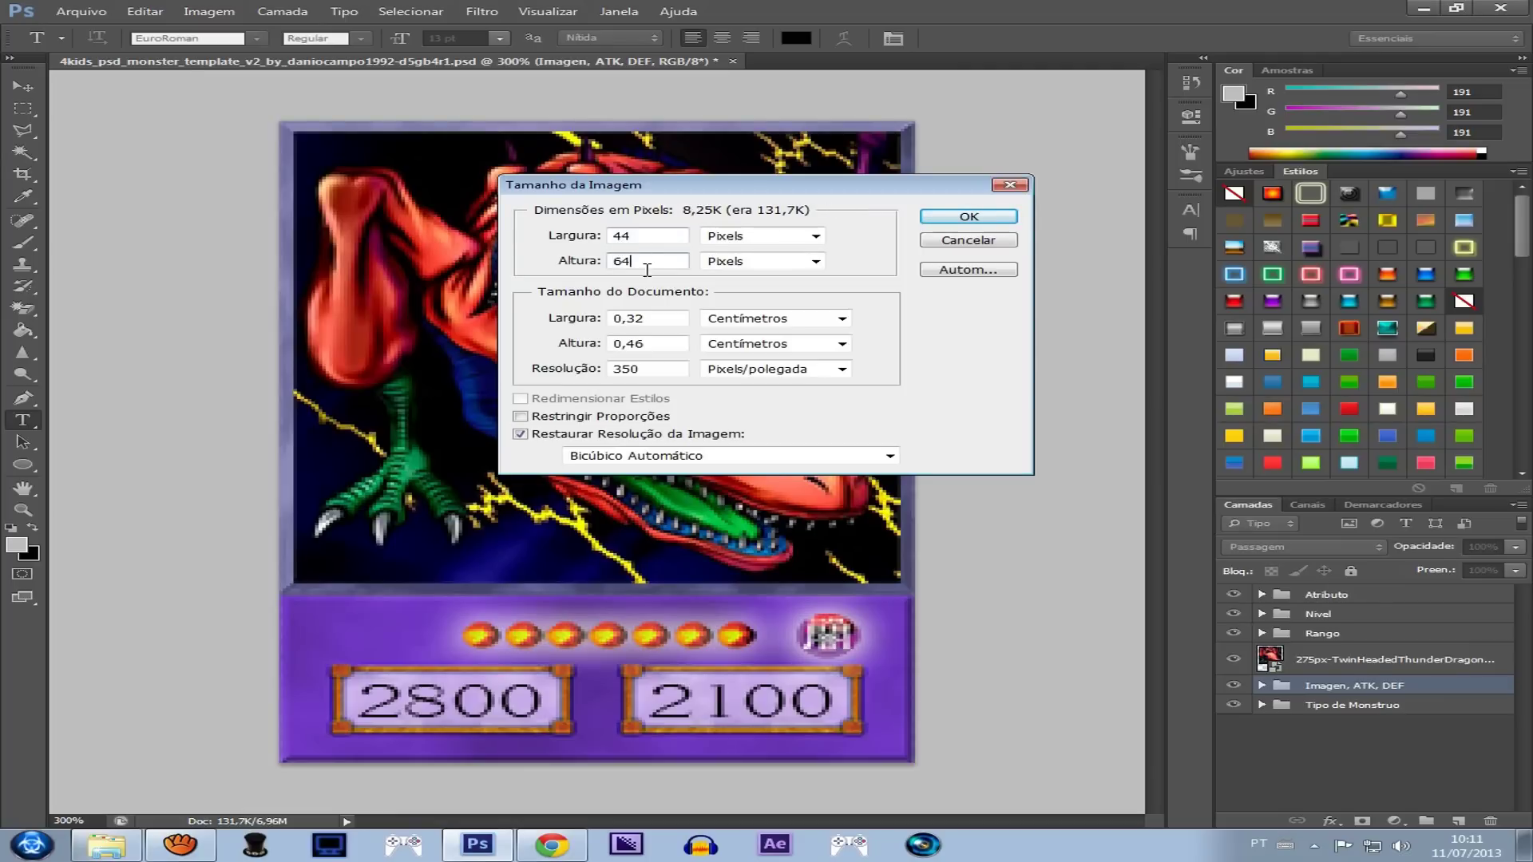
{"action": "left_click", "coordinate": [932, 222]}
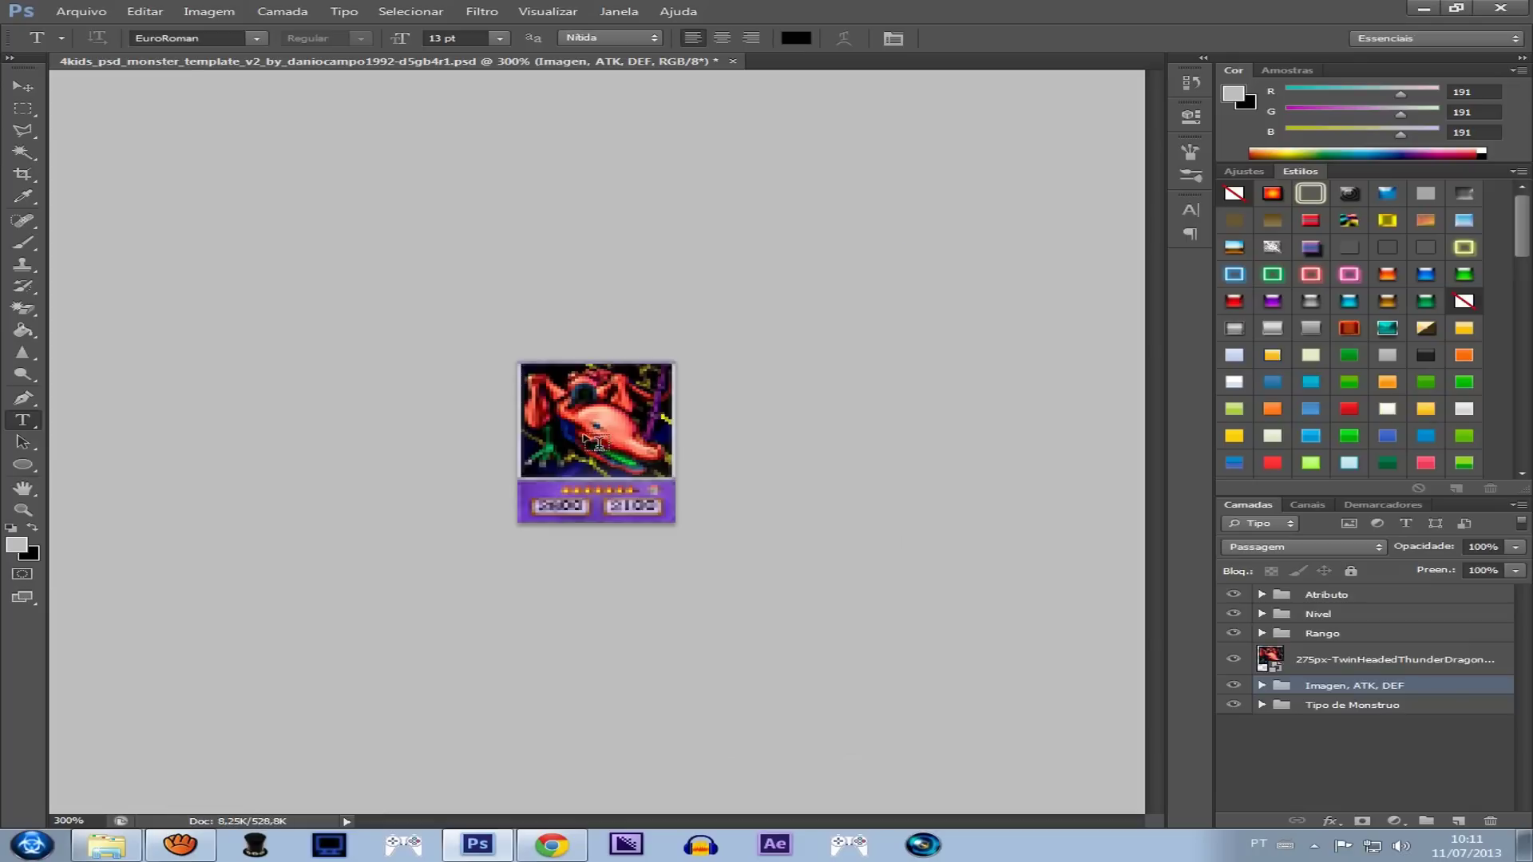
Step: Save the reduced card as a JPEG named 54752875 in the Anime Card folder and accept the JPEG options
{"action": "left_click", "coordinate": [81, 11]}
{"action": "left_click", "coordinate": [88, 213]}
{"action": "key", "text": "ctrl+v"}
{"action": "left_click", "coordinate": [749, 437]}
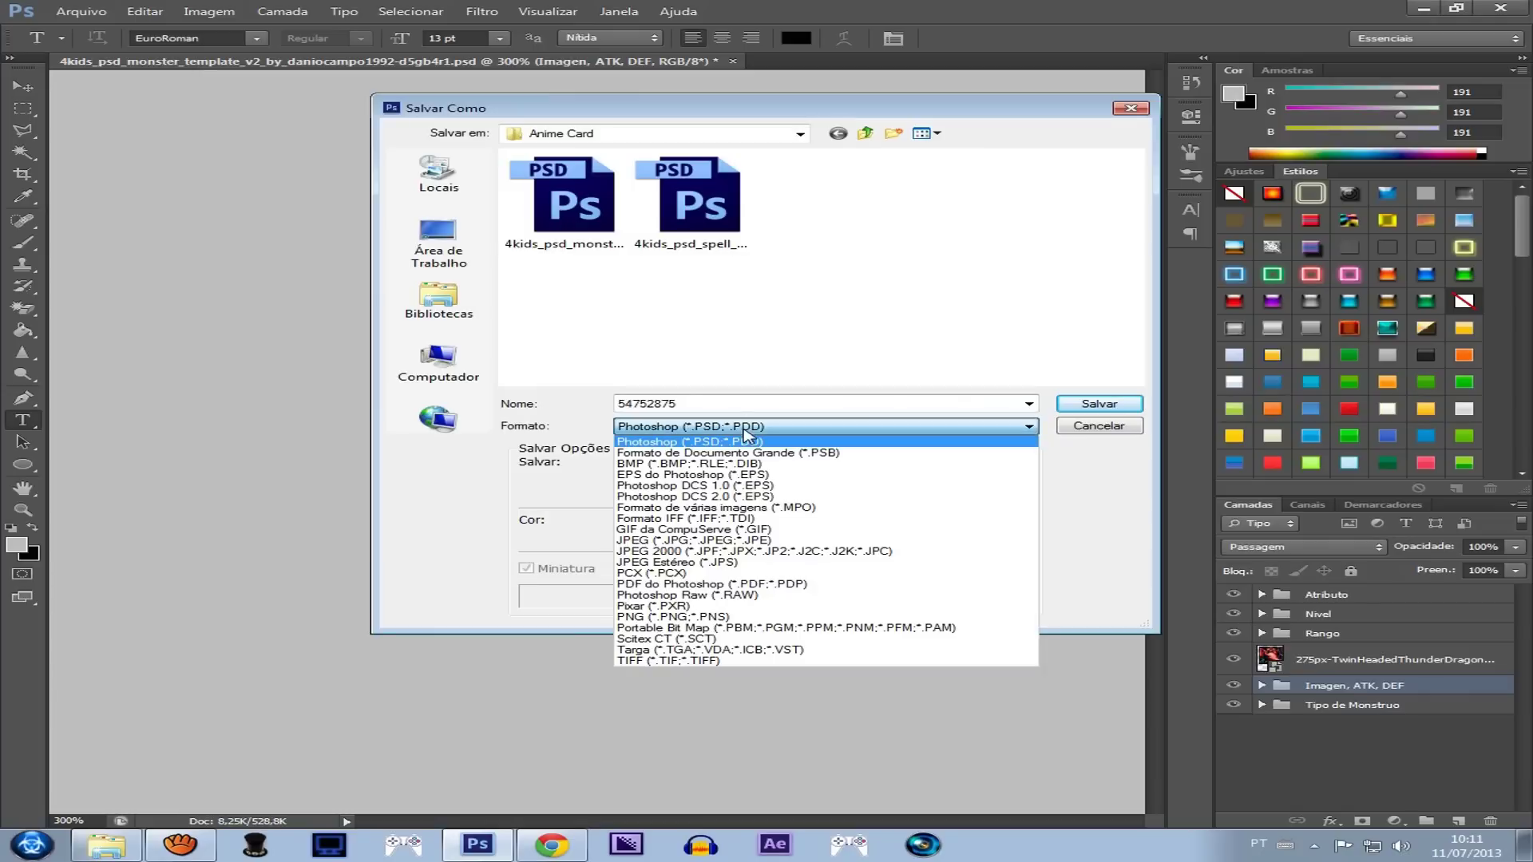
{"action": "left_click", "coordinate": [659, 545]}
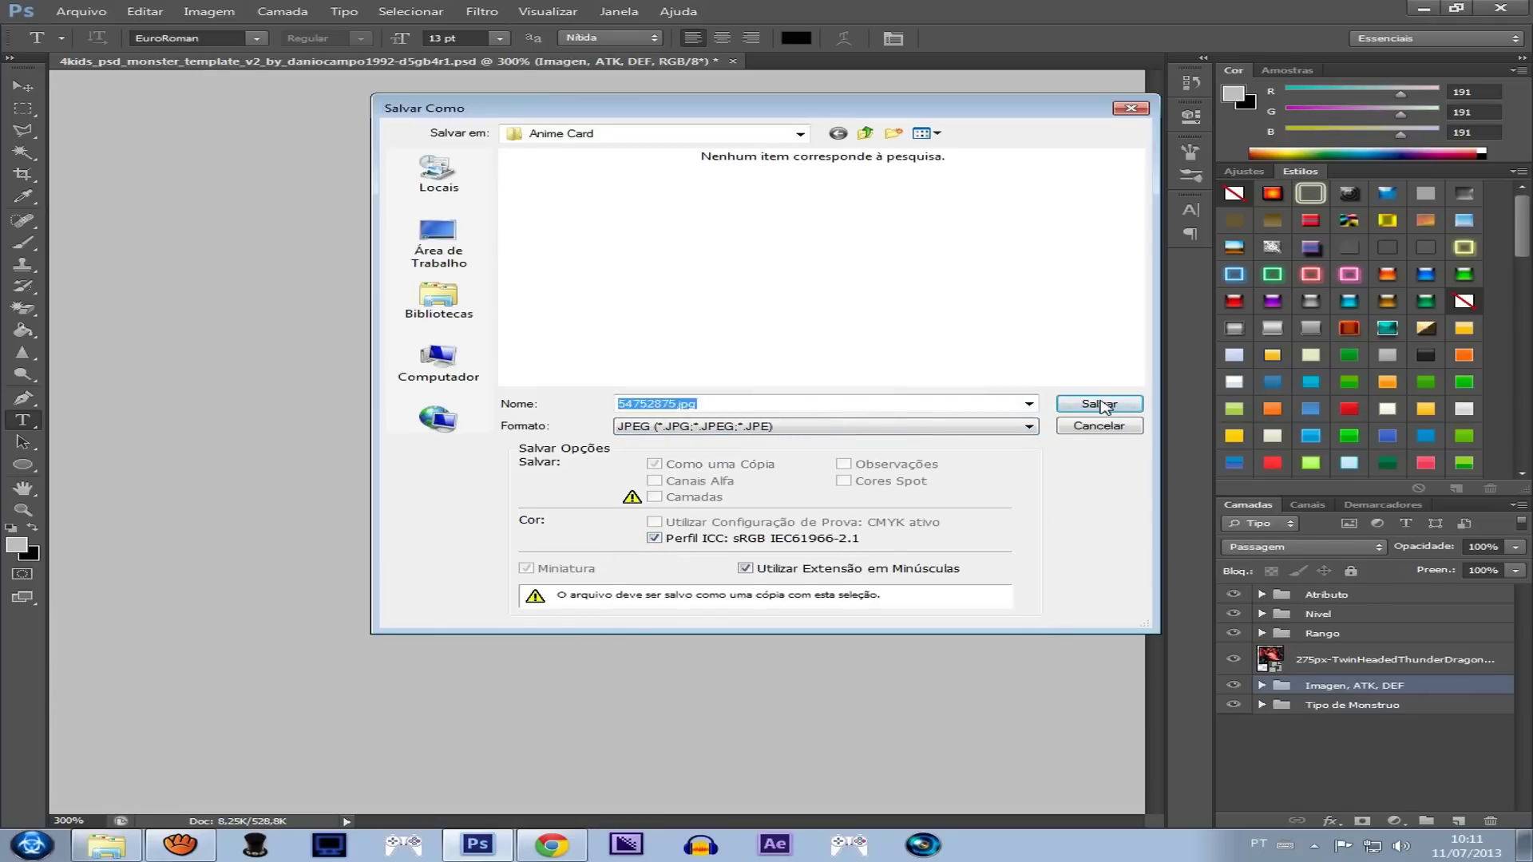
{"action": "left_click", "coordinate": [1105, 405]}
{"action": "left_click", "coordinate": [907, 226]}
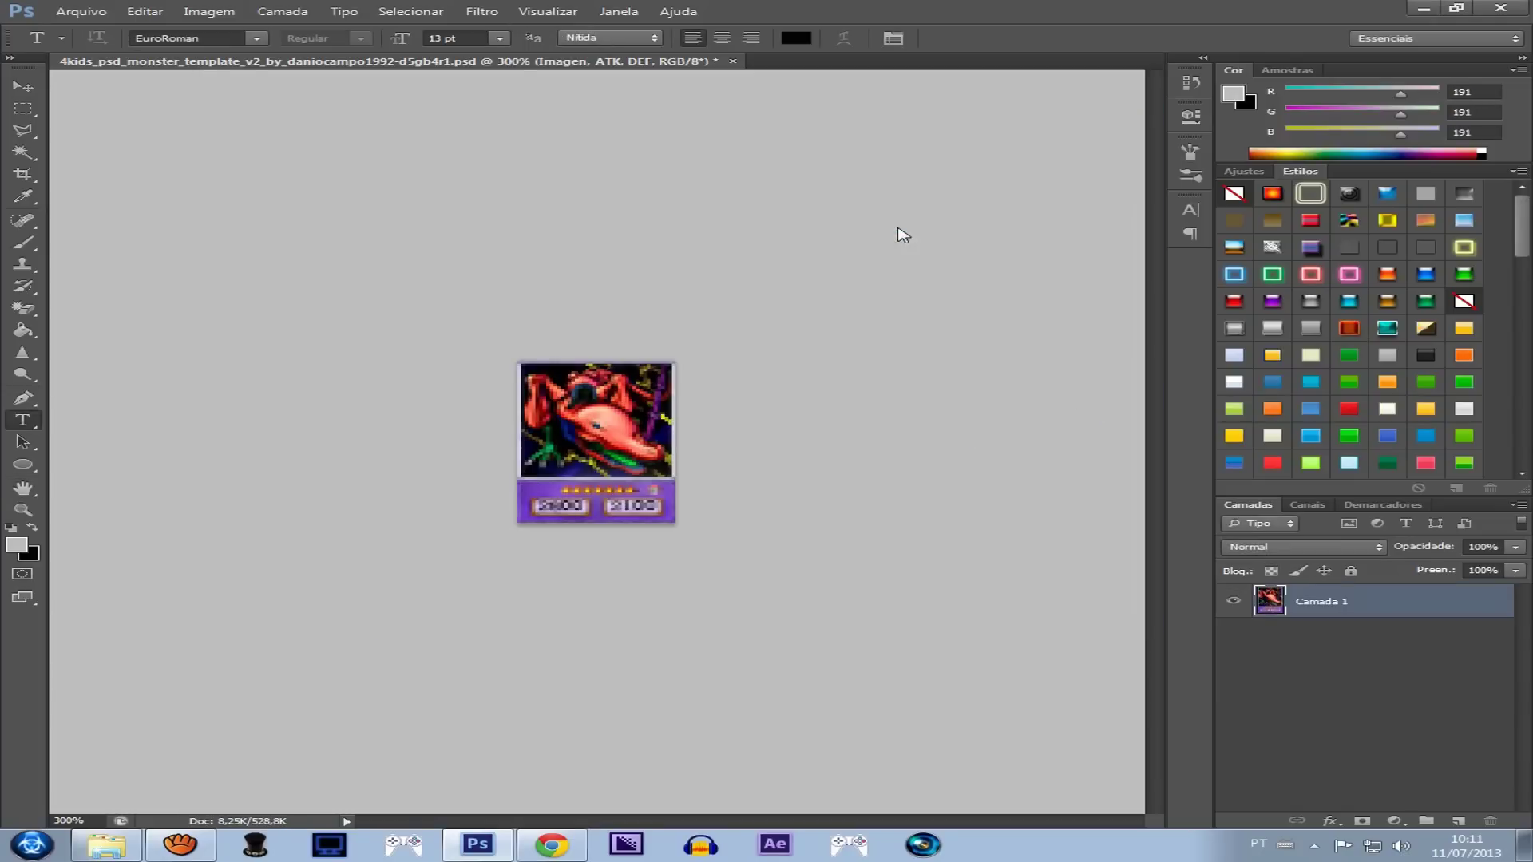
Step: Show the desktop and open the Anime Card folder in a maximized window
{"action": "key", "text": "super+d"}
{"action": "double_click", "coordinate": [814, 303]}
{"action": "left_click_drag", "start_coordinate": [1079, 179], "coordinate": [275, 423]}
{"action": "left_click", "coordinate": [950, 600]}
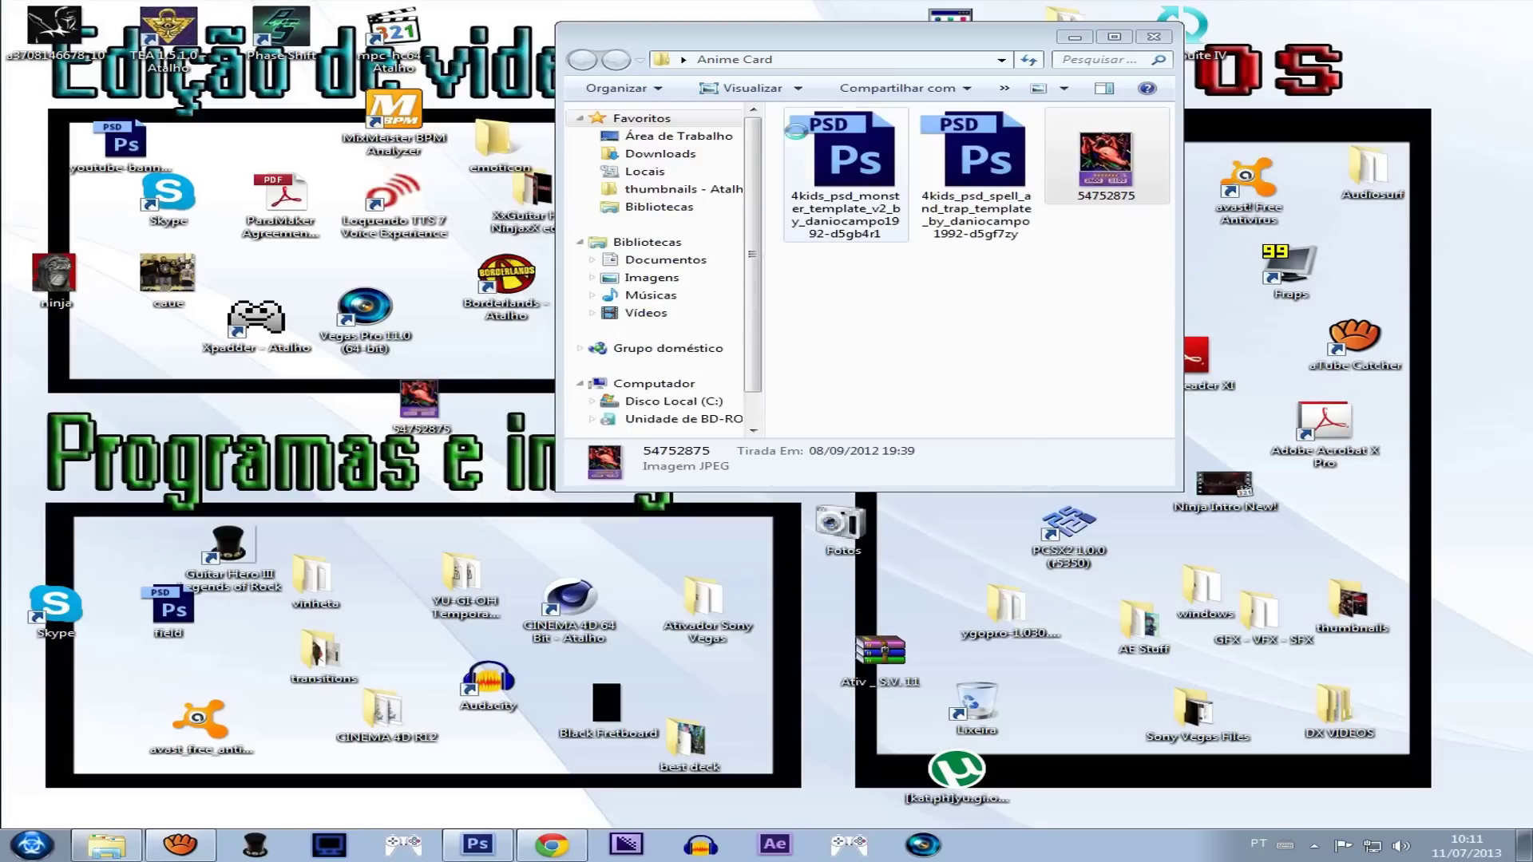
{"action": "left_click", "coordinate": [1115, 37]}
Step: Preview the small 54752875 JPEG in the Anime Card folder, then close the viewer and the folder
{"action": "right_click", "coordinate": [535, 146]}
{"action": "left_click", "coordinate": [537, 146]}
{"action": "right_click", "coordinate": [539, 146]}
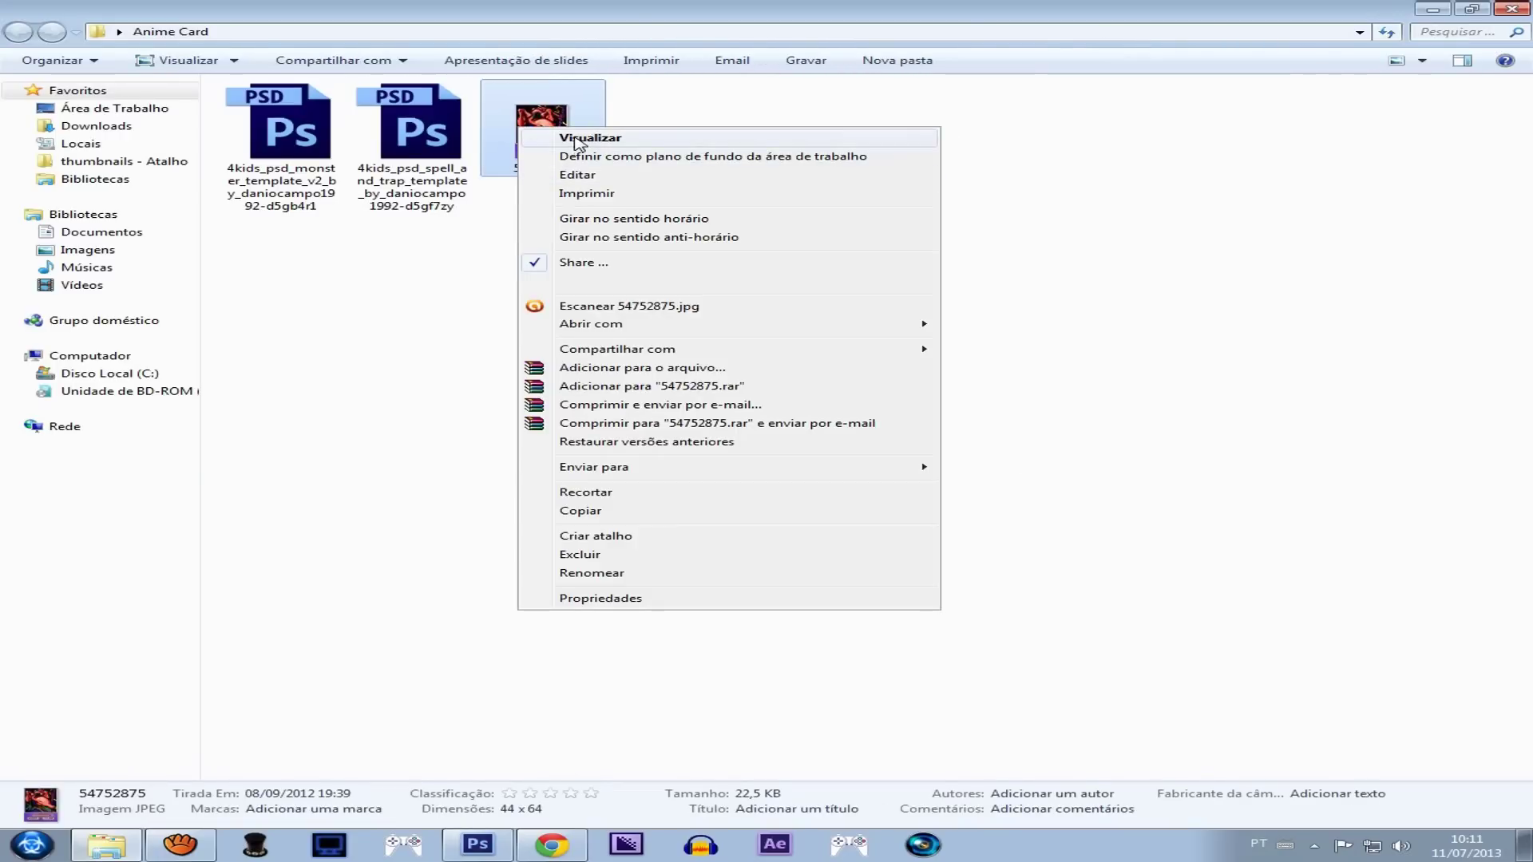
{"action": "left_click", "coordinate": [915, 139]}
{"action": "key", "text": "alt+F4"}
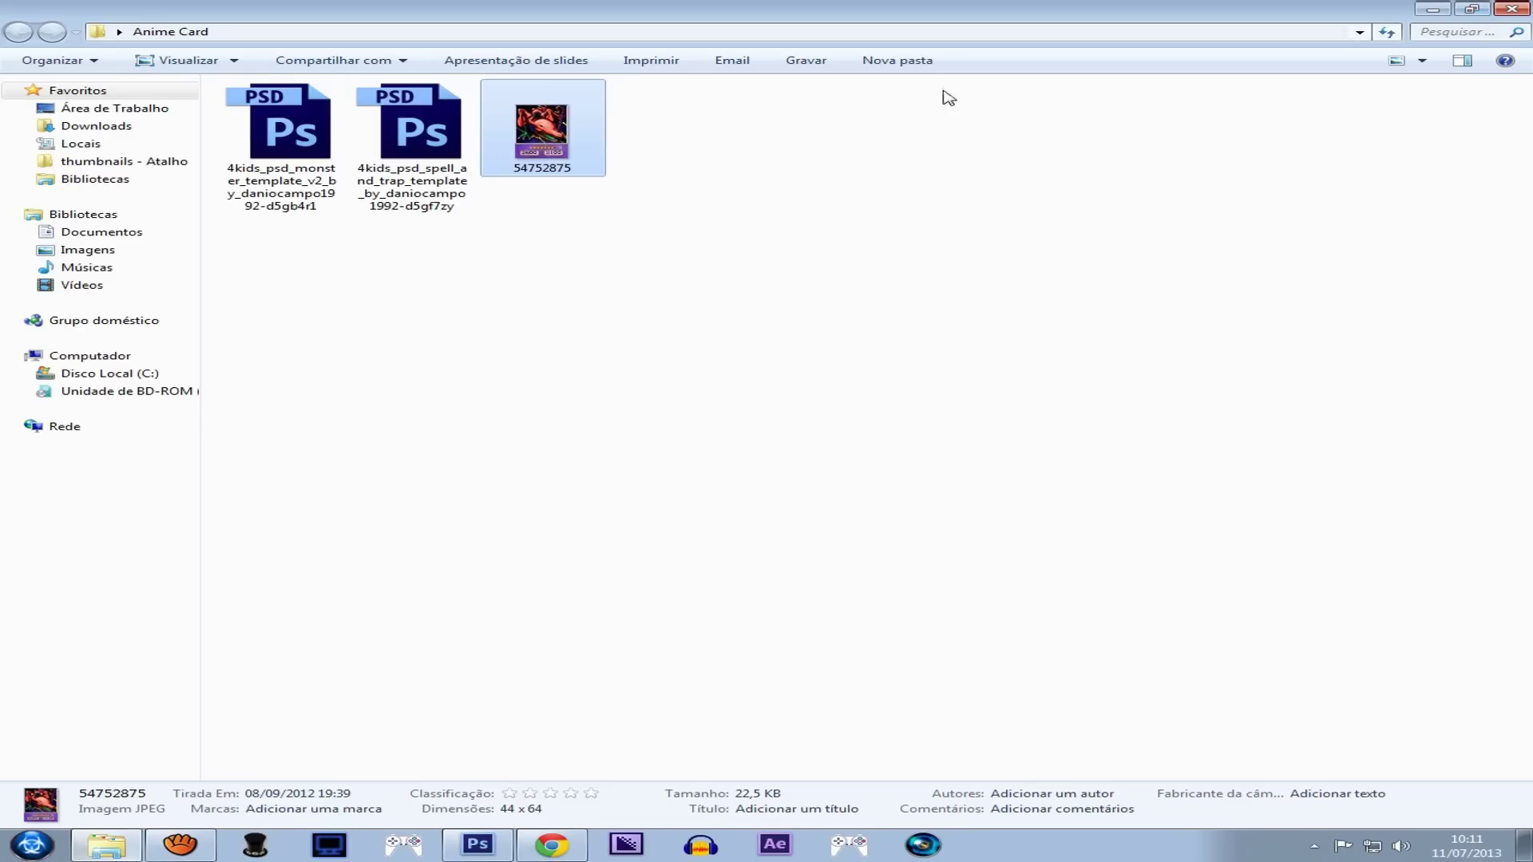
{"action": "right_click", "coordinate": [556, 136]}
{"action": "left_click", "coordinate": [621, 145]}
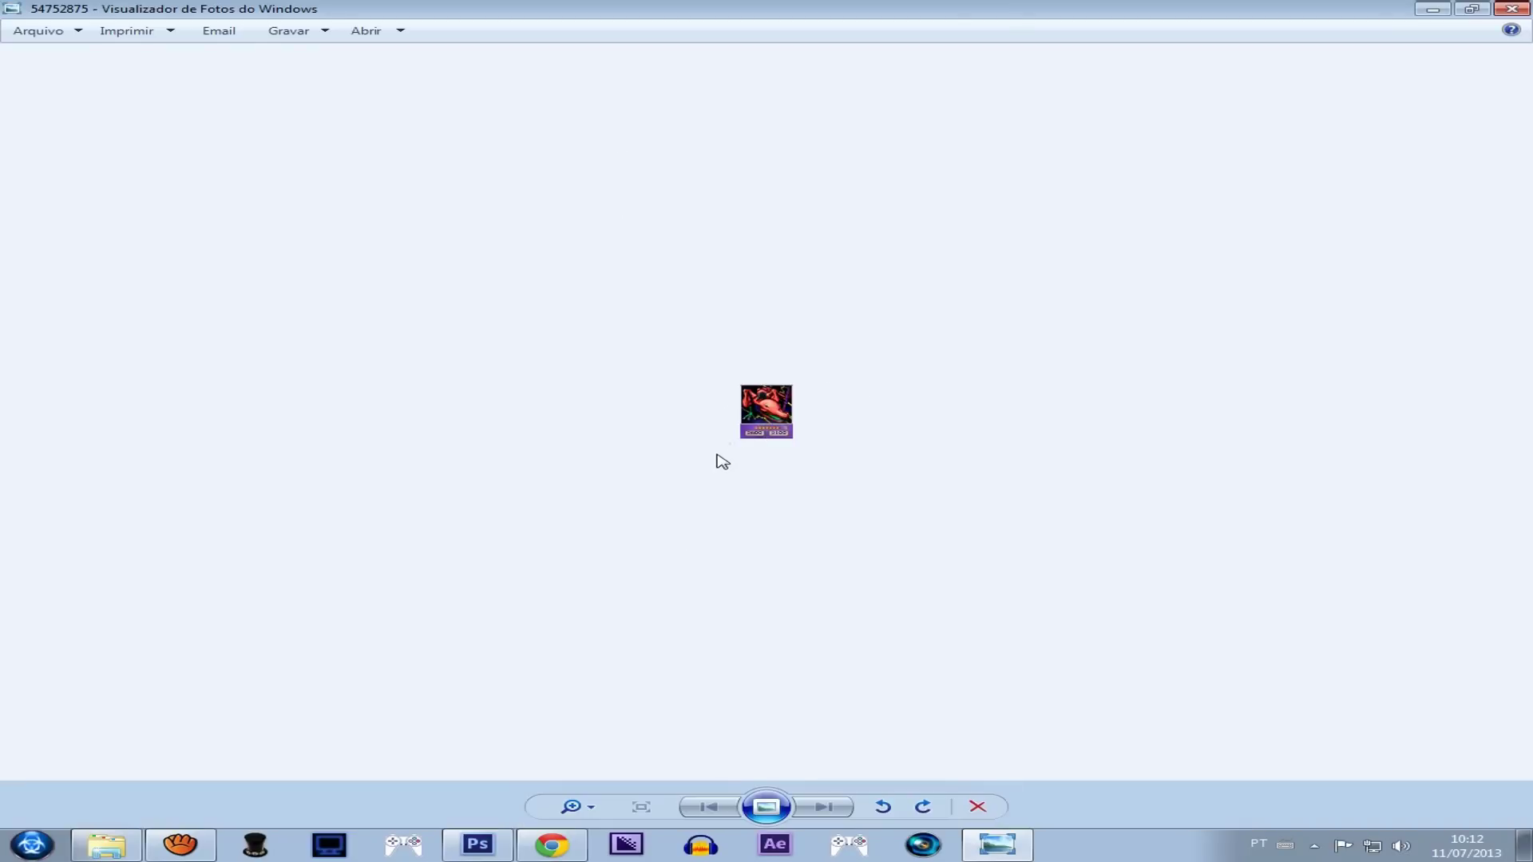
{"action": "key", "text": "alt+F4"}
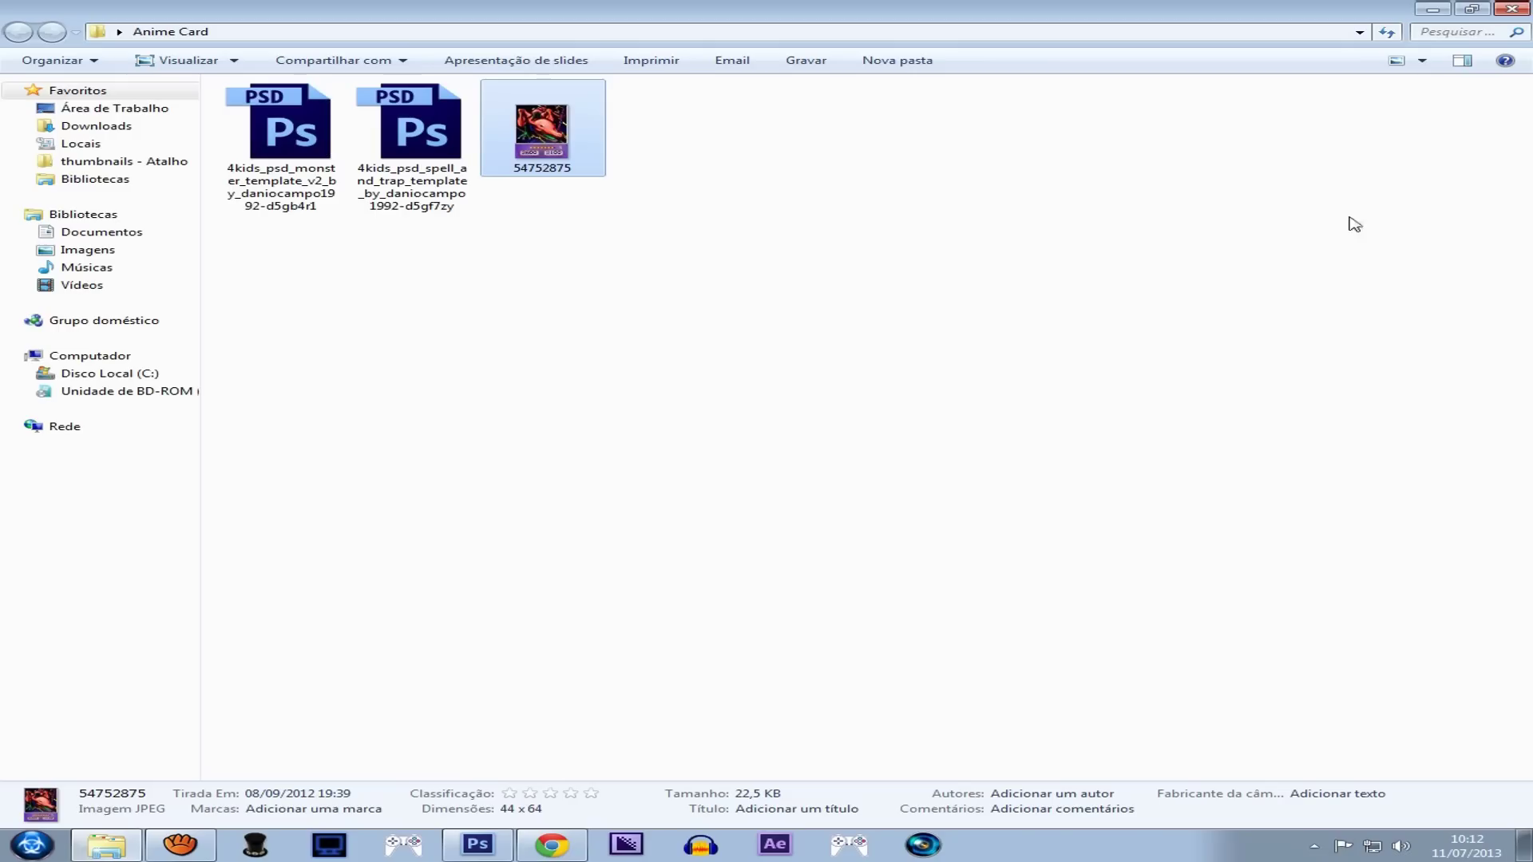
{"action": "key", "text": "alt+F4"}
Step: Preview the full-size 54752875 JPEG on the desktop and close the viewer
{"action": "right_click", "coordinate": [451, 396]}
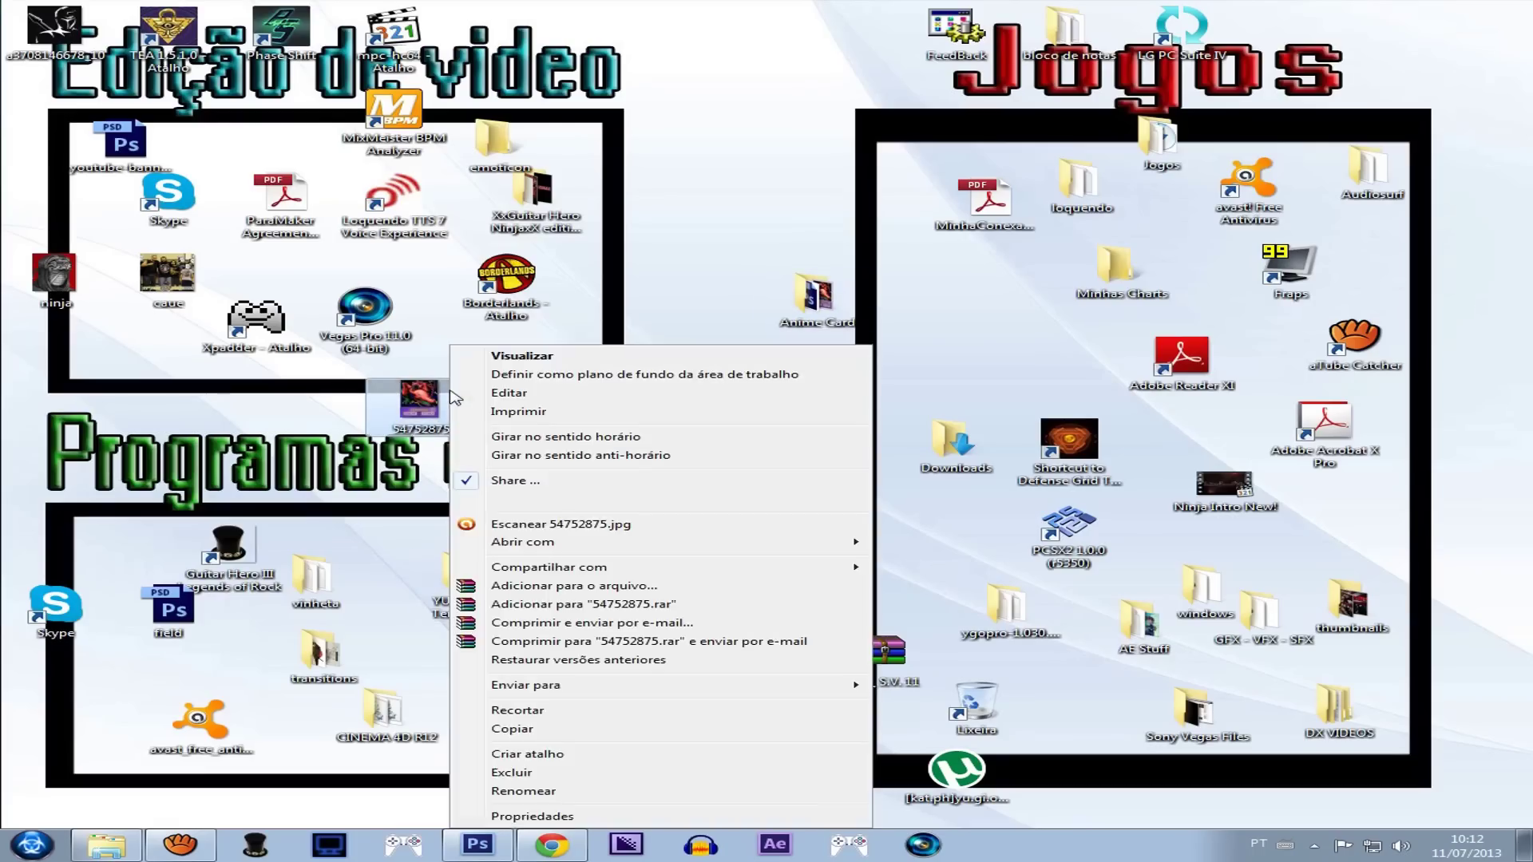
{"action": "left_click", "coordinate": [522, 356]}
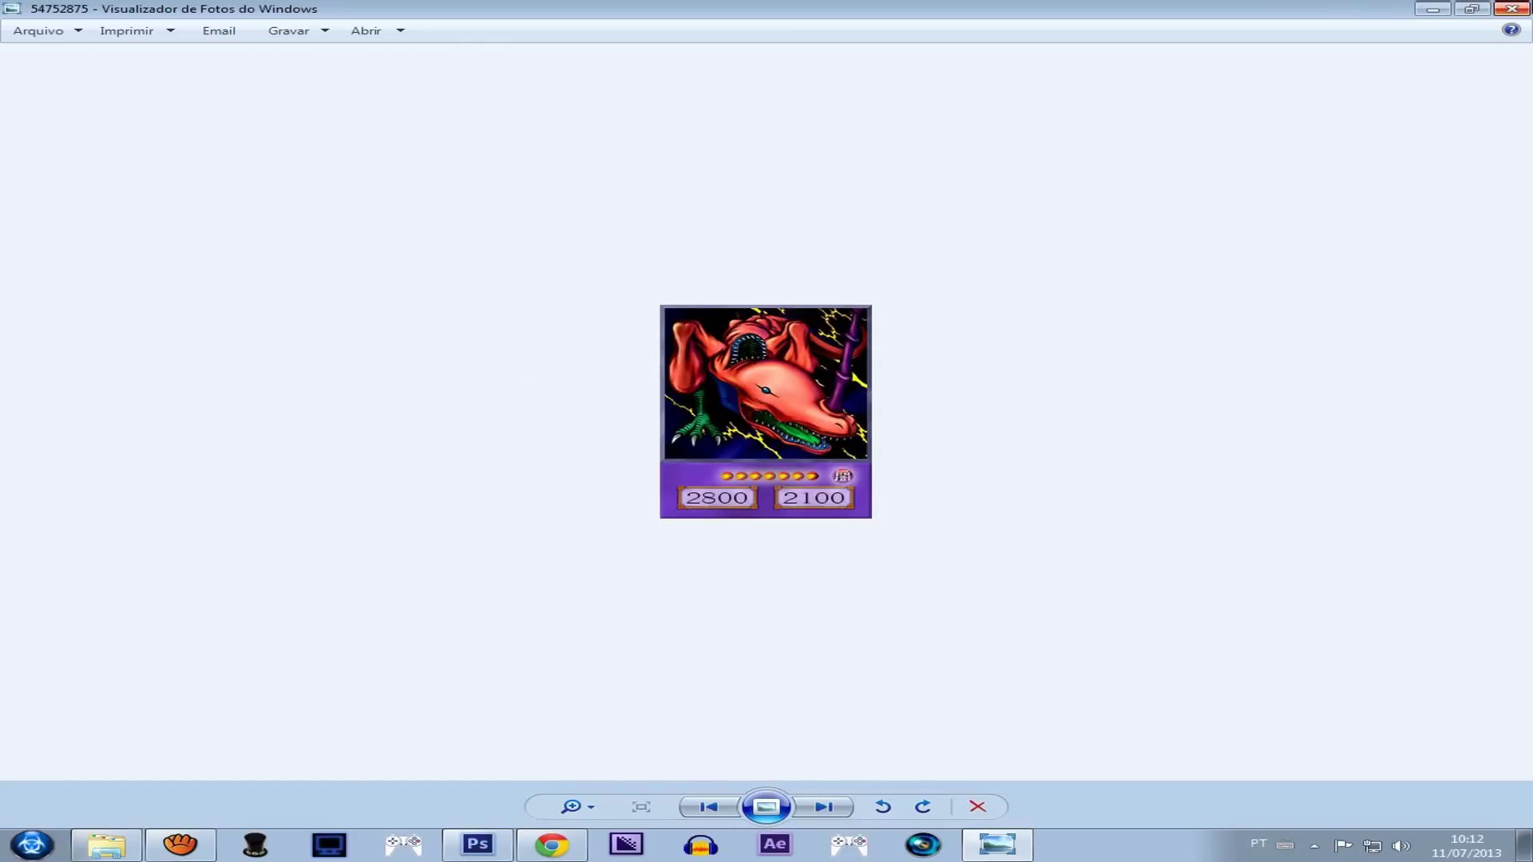
{"action": "key", "text": "alt+F4"}
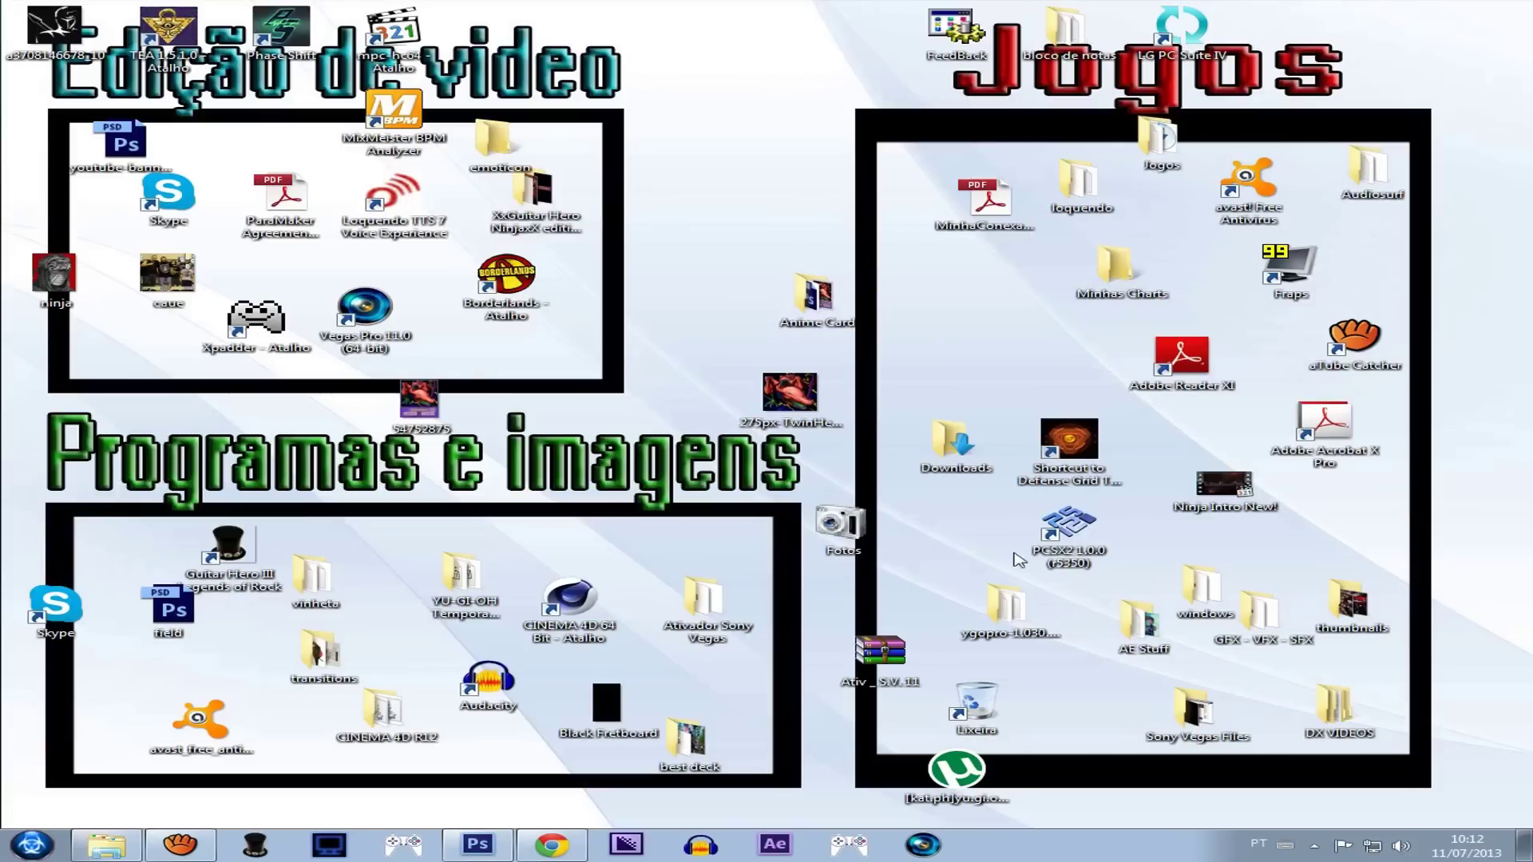
Step: Move the desktop's 54752875 JPEG into the pics folder of ygopro-1.030.0-V2-Percy-full, replacing the existing file
{"action": "left_click", "coordinate": [1012, 633]}
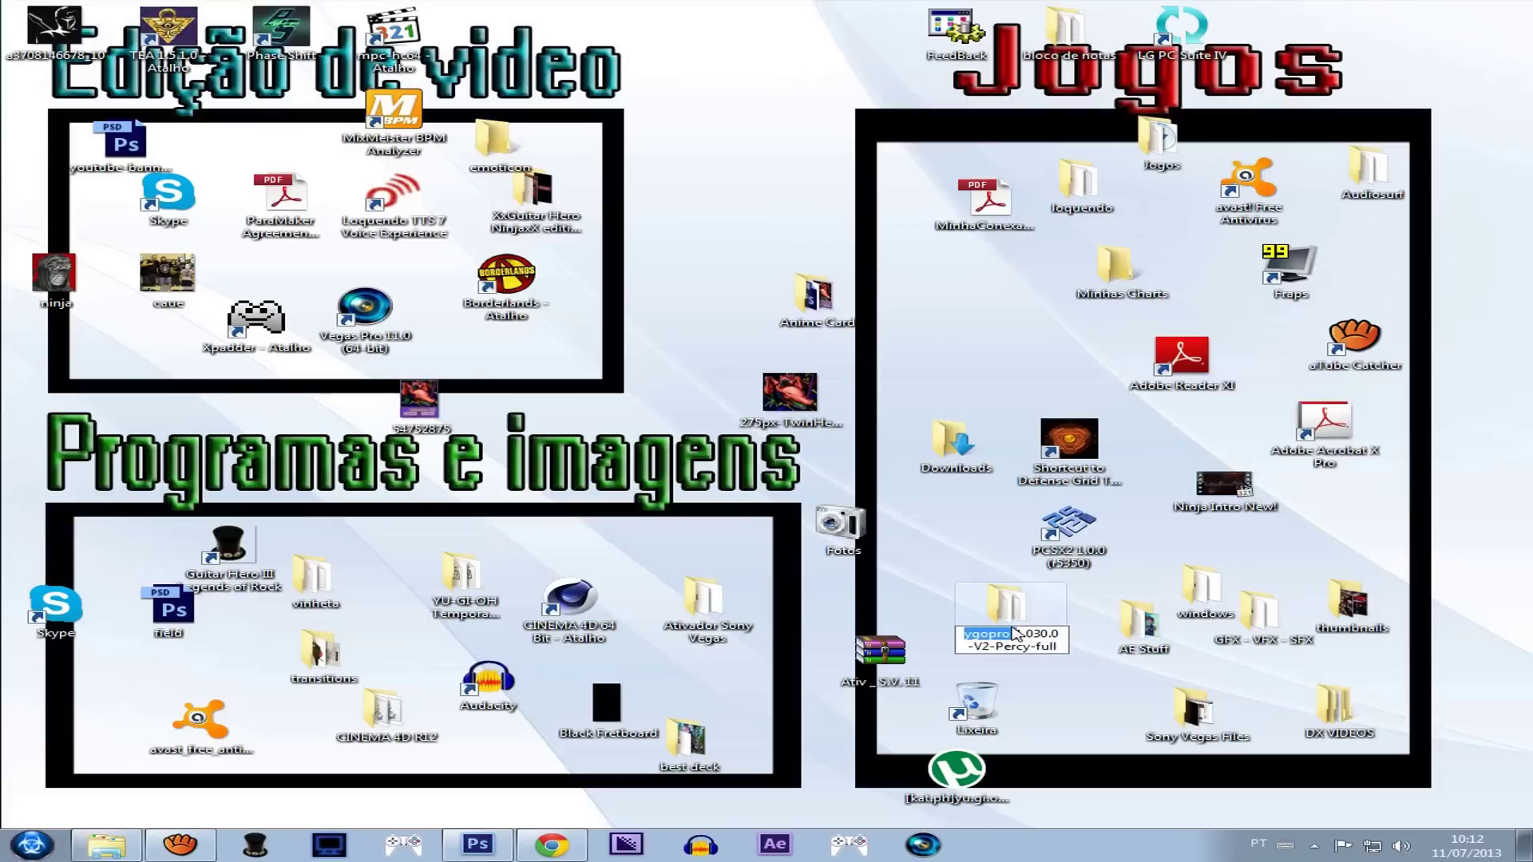
{"action": "double_click", "coordinate": [968, 611]}
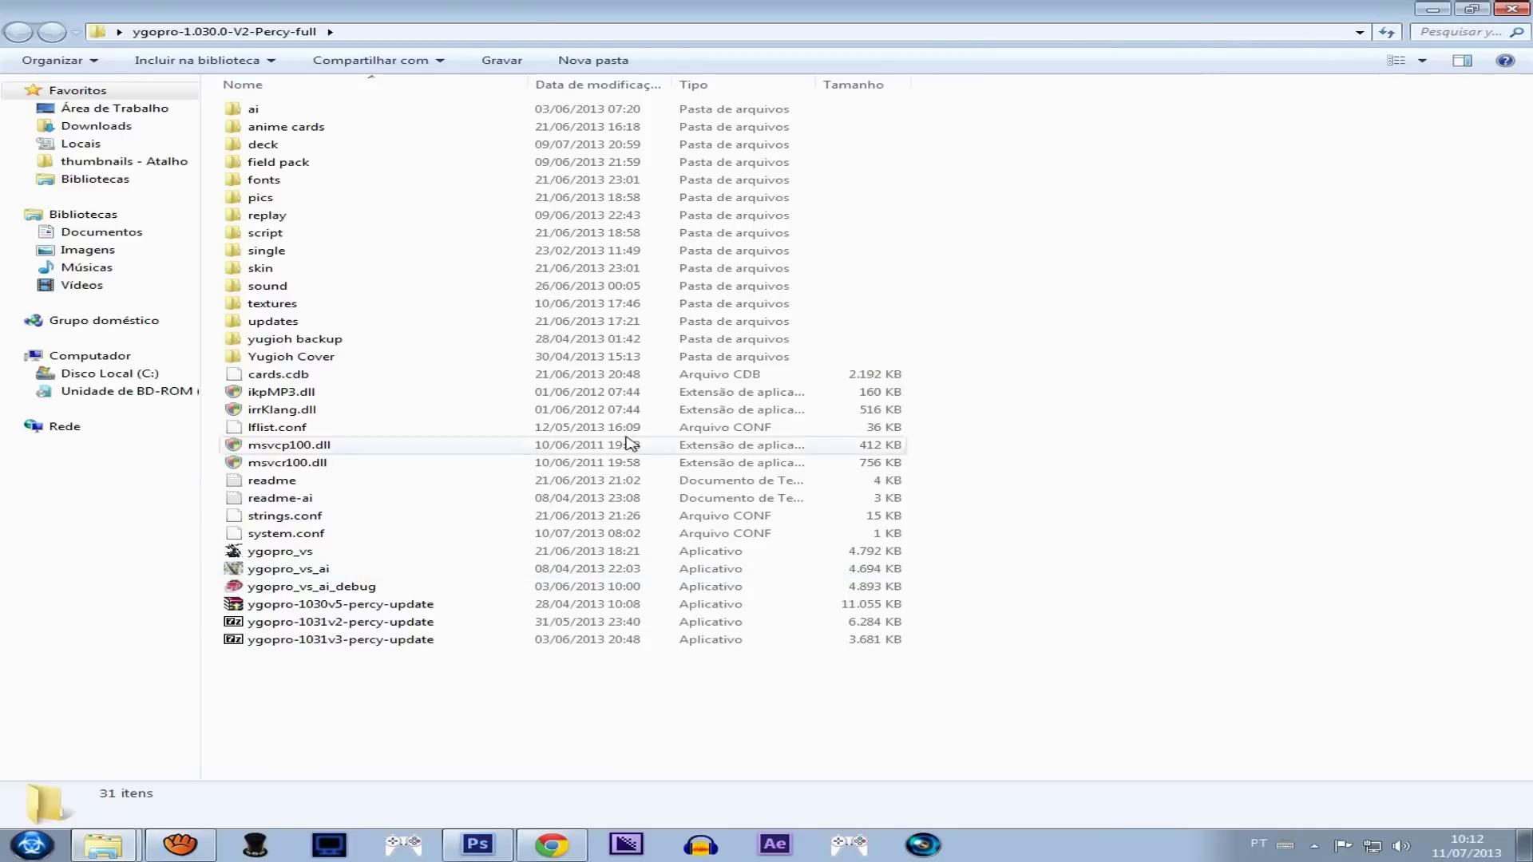
{"action": "double_click", "coordinate": [253, 209]}
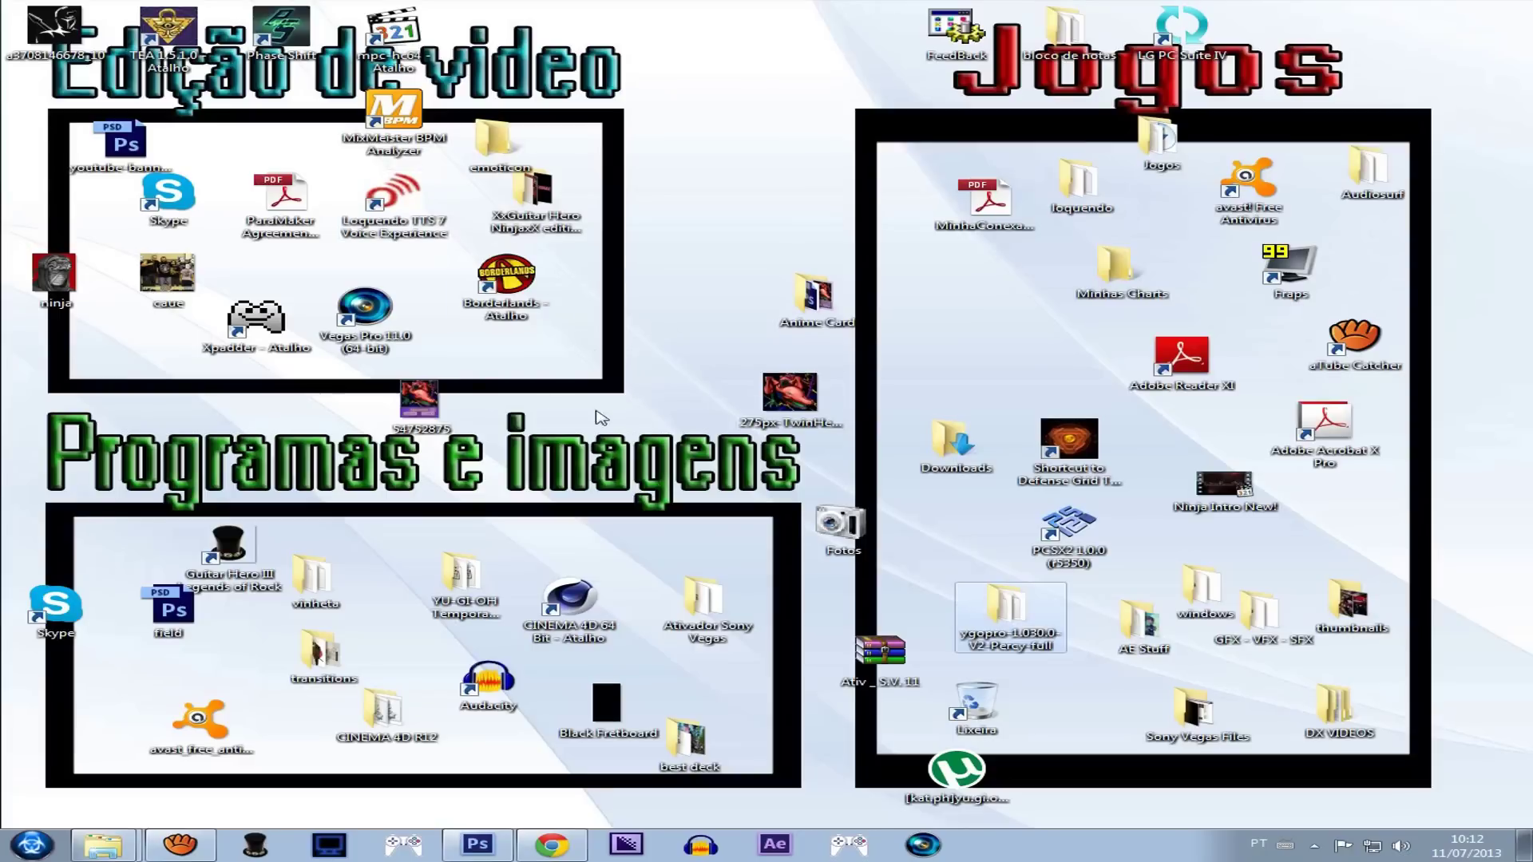
{"action": "left_click", "coordinate": [418, 399]}
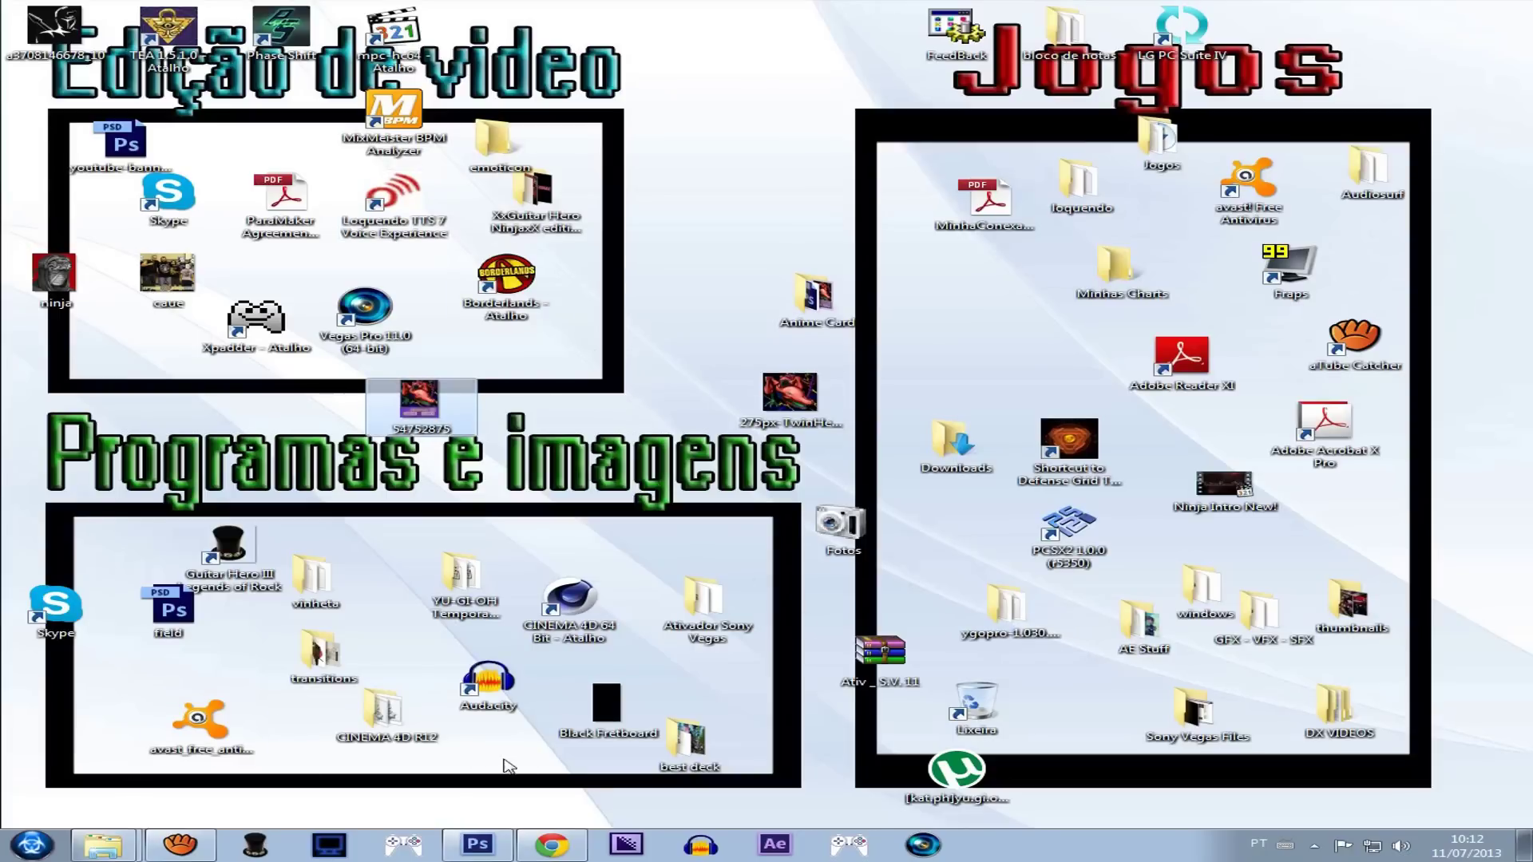
{"action": "left_click", "coordinate": [113, 838]}
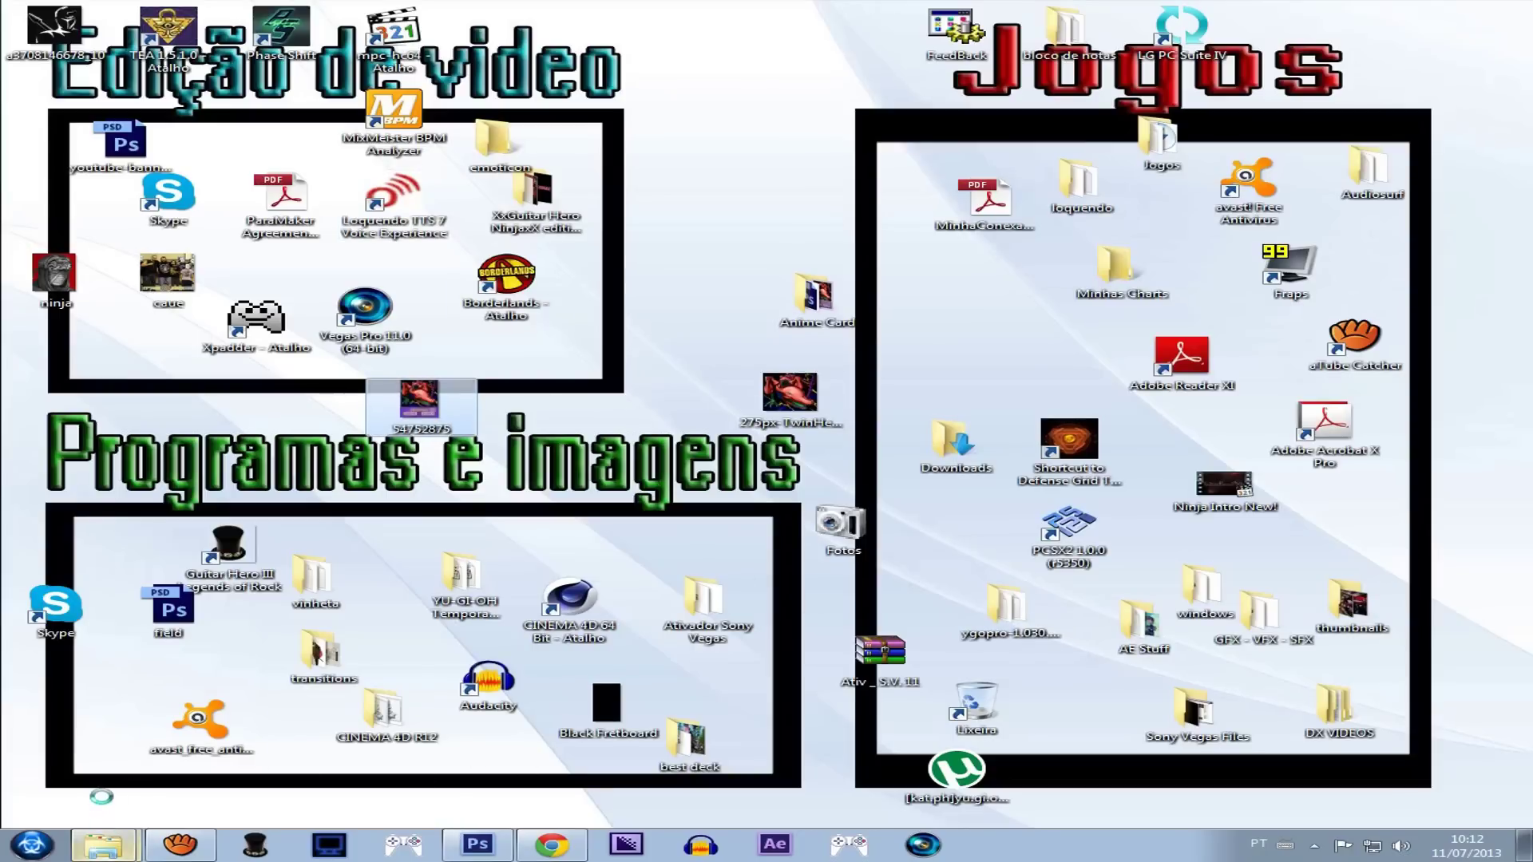
{"action": "left_click_drag", "start_coordinate": [101, 797], "coordinate": [544, 717]}
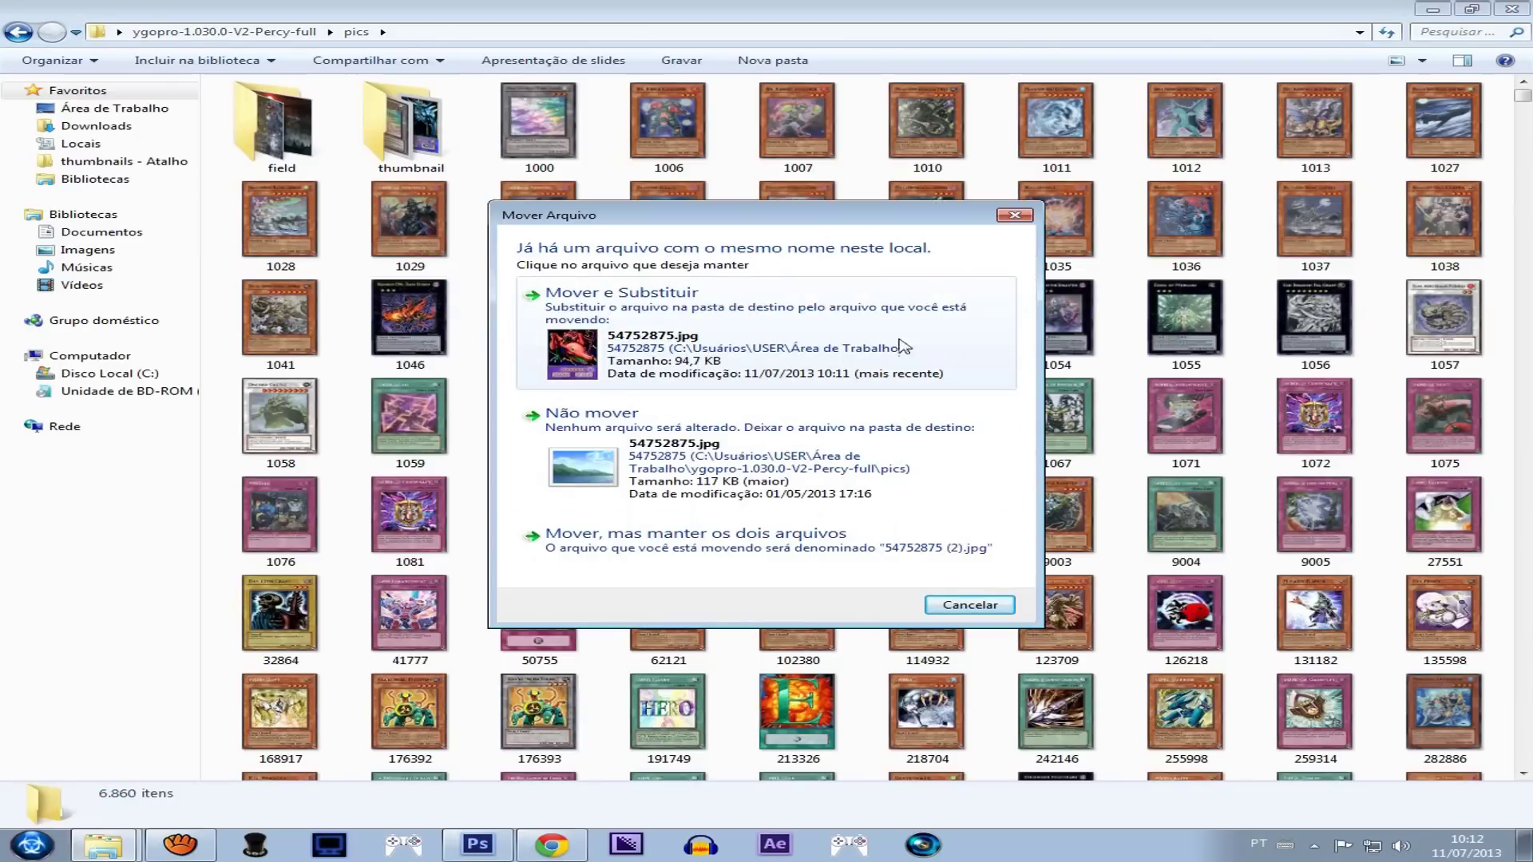
{"action": "left_click", "coordinate": [636, 329]}
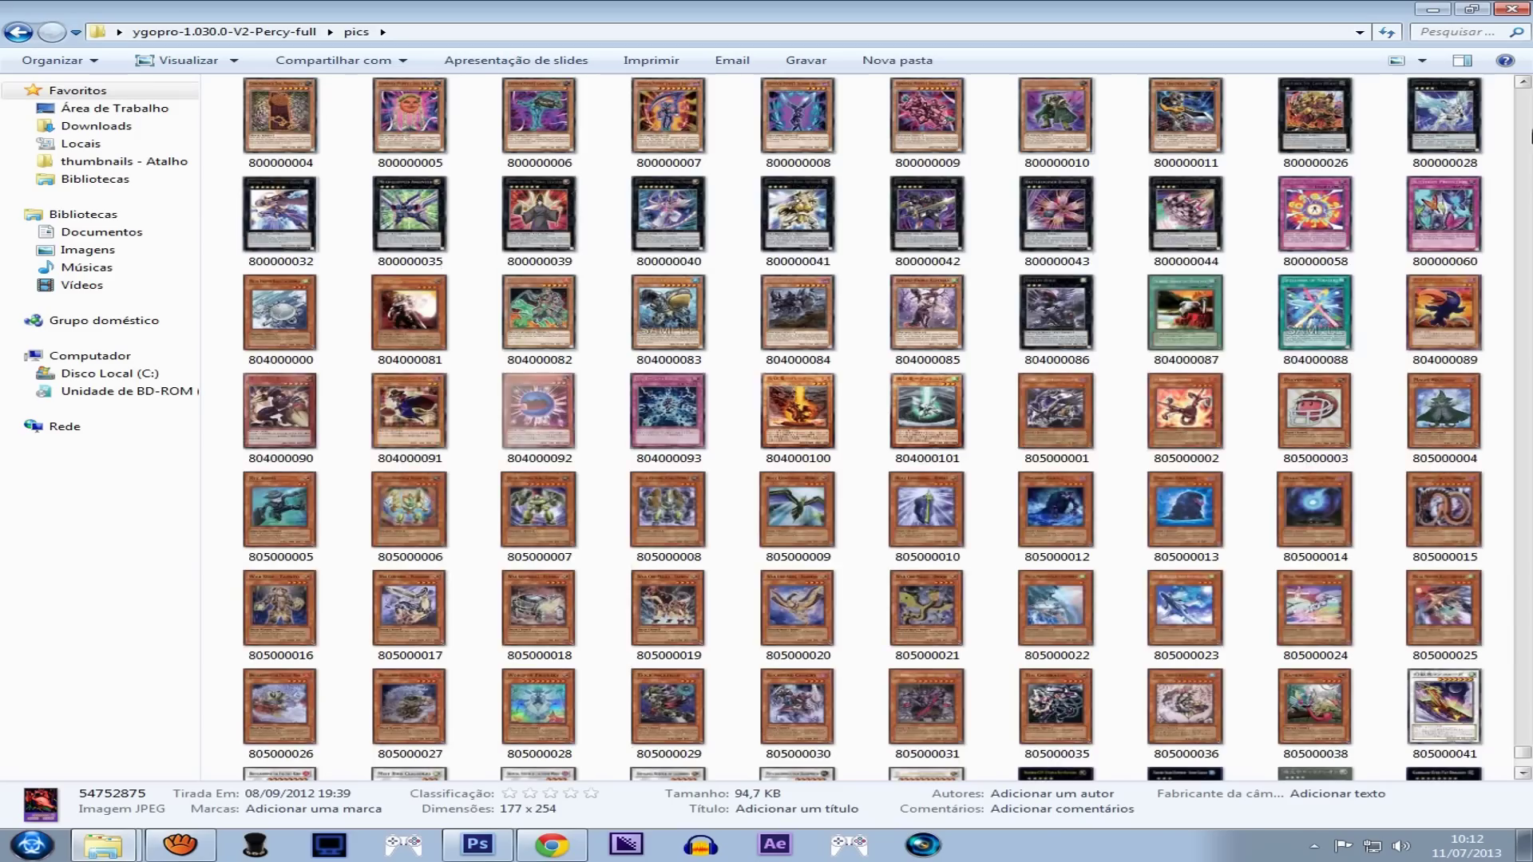
Step: Move the small 54752875 JPEG from Anime Card into the thumbnail folder inside pics, and minimize both folder windows
{"action": "left_click_drag", "start_coordinate": [1521, 752], "coordinate": [1521, 92]}
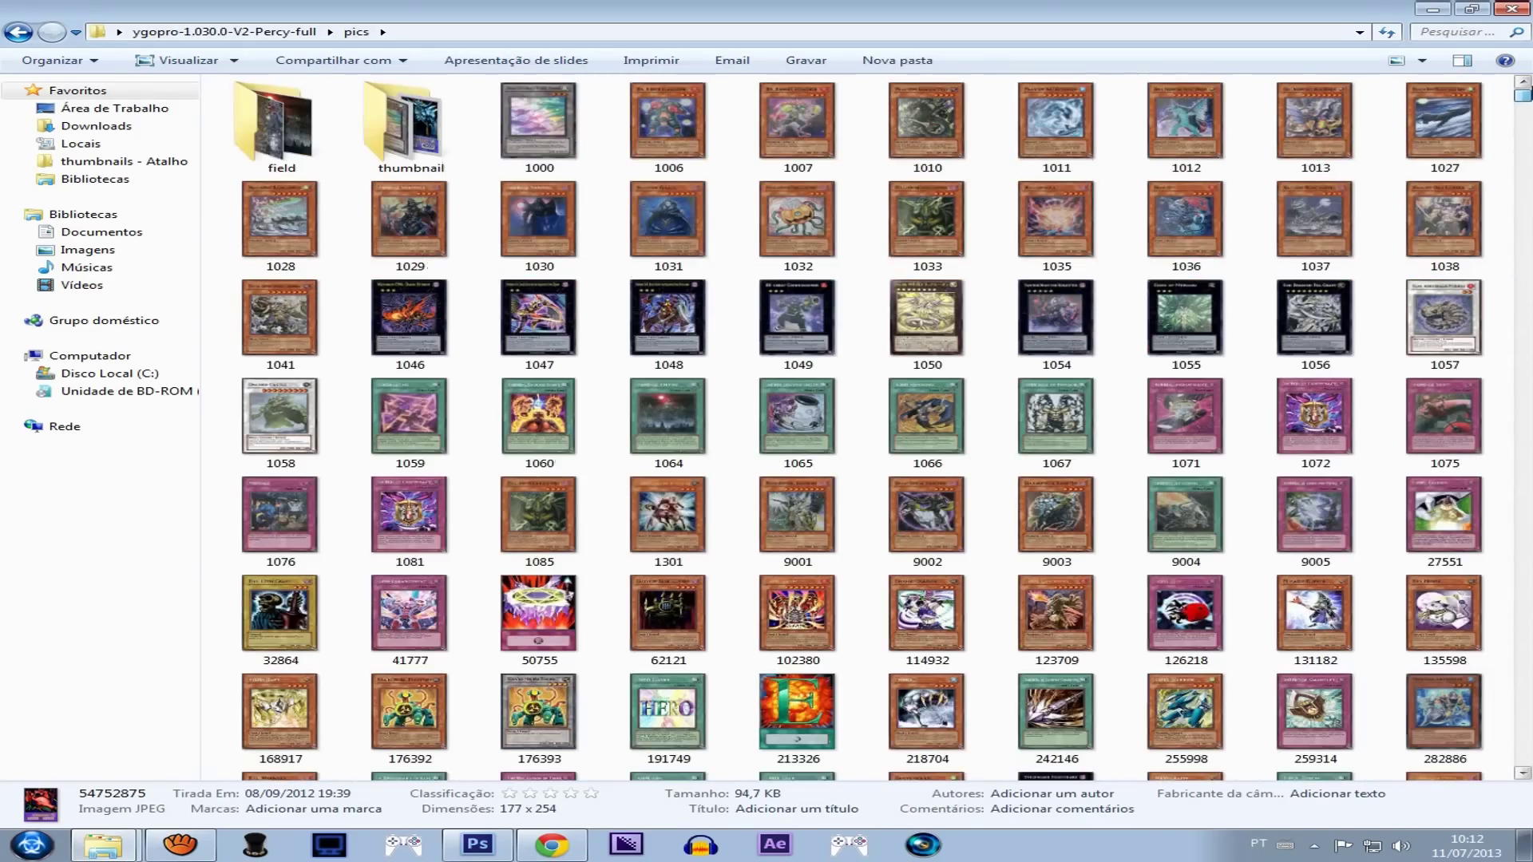
{"action": "double_click", "coordinate": [423, 150]}
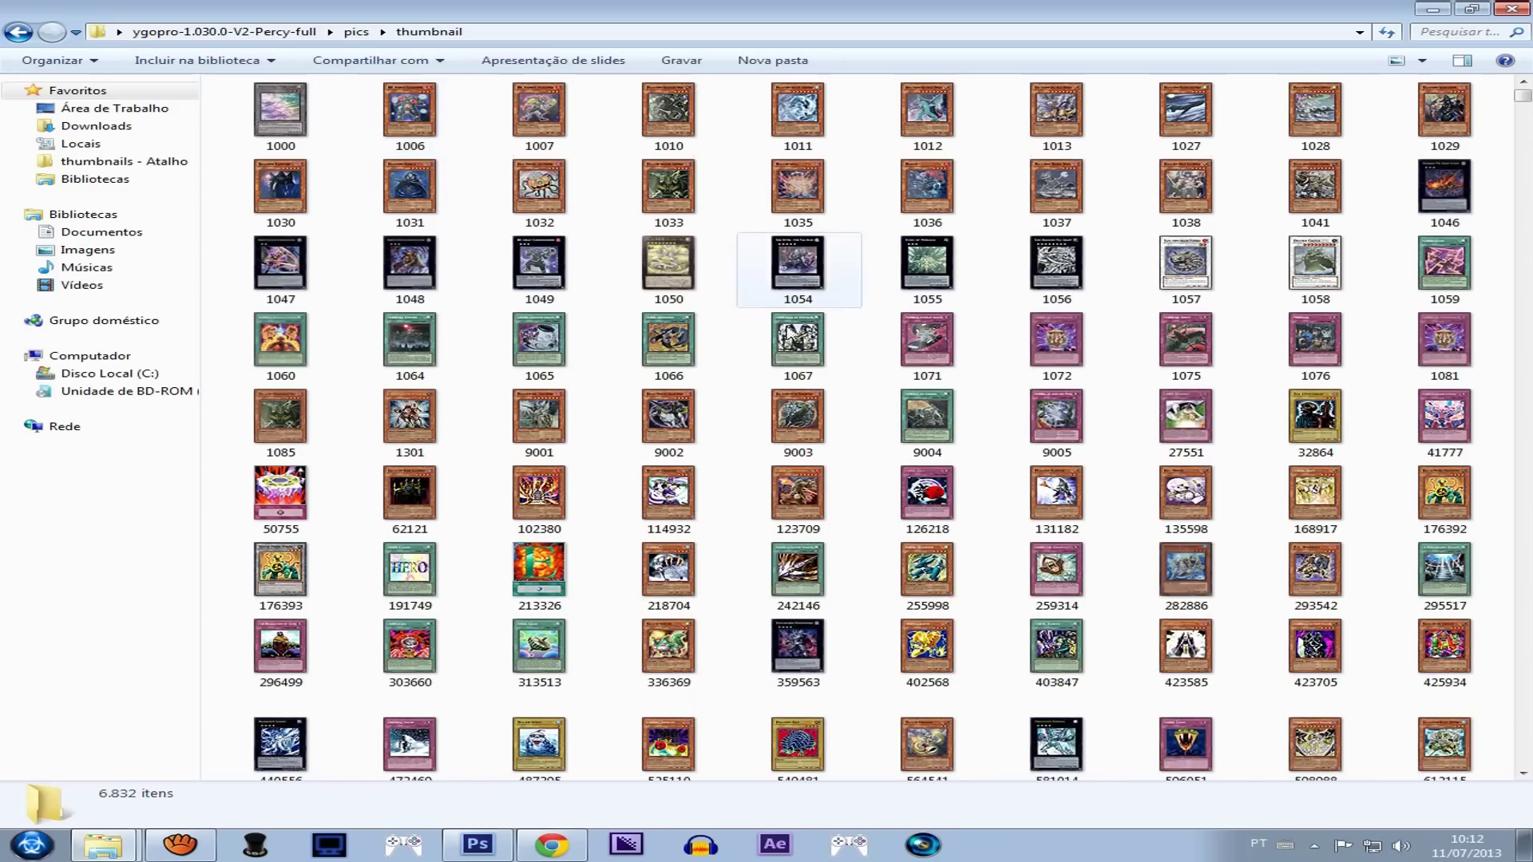
{"action": "key", "text": "super+d"}
{"action": "double_click", "coordinate": [815, 297]}
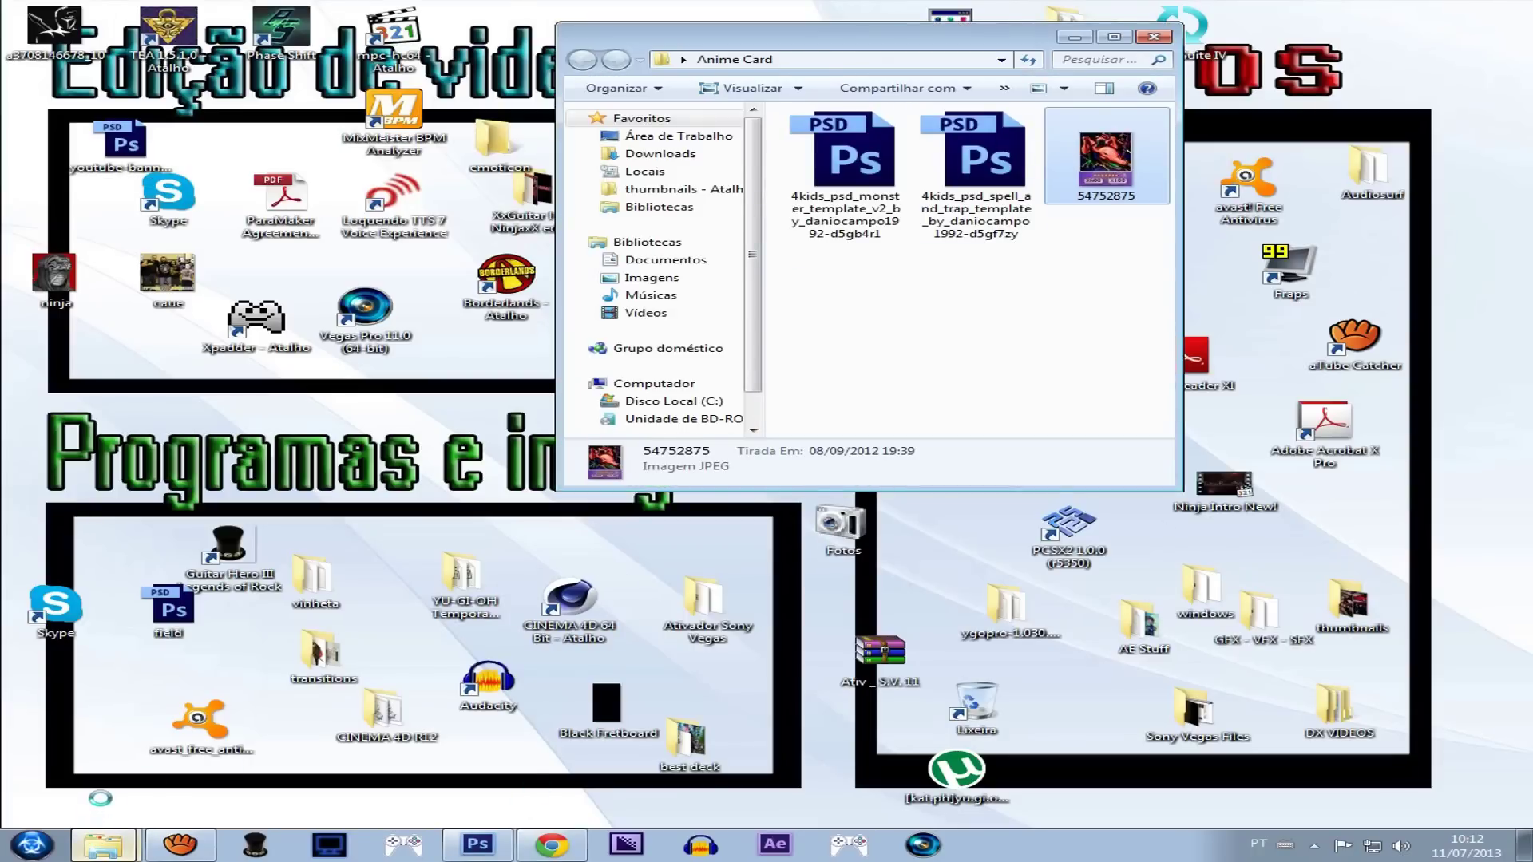
{"action": "left_click", "coordinate": [104, 845]}
{"action": "key", "text": "ctrl+v"}
{"action": "left_click", "coordinate": [604, 349]}
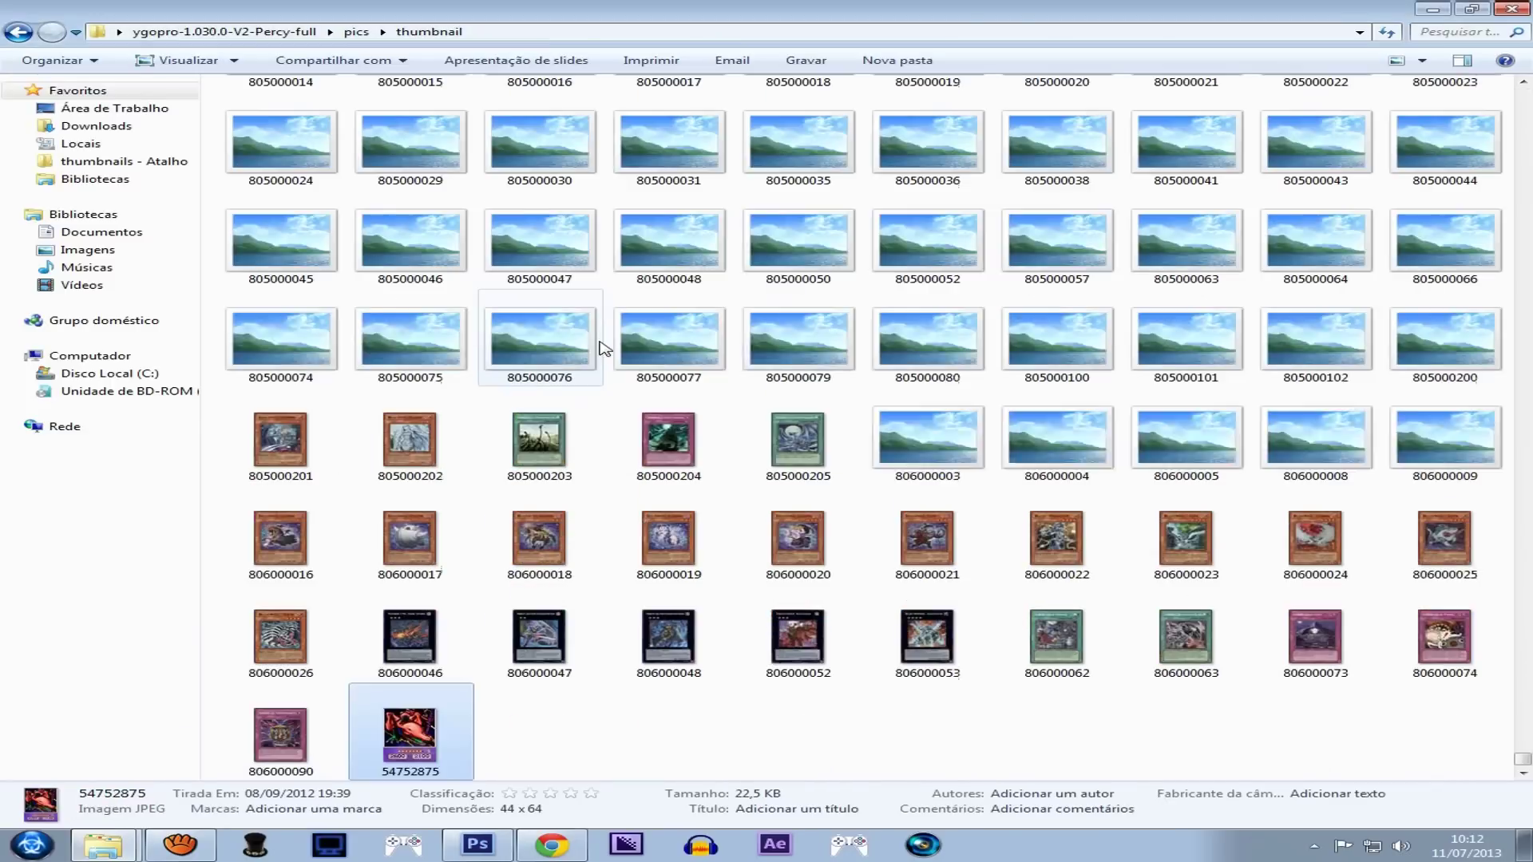
{"action": "left_click", "coordinate": [1432, 8]}
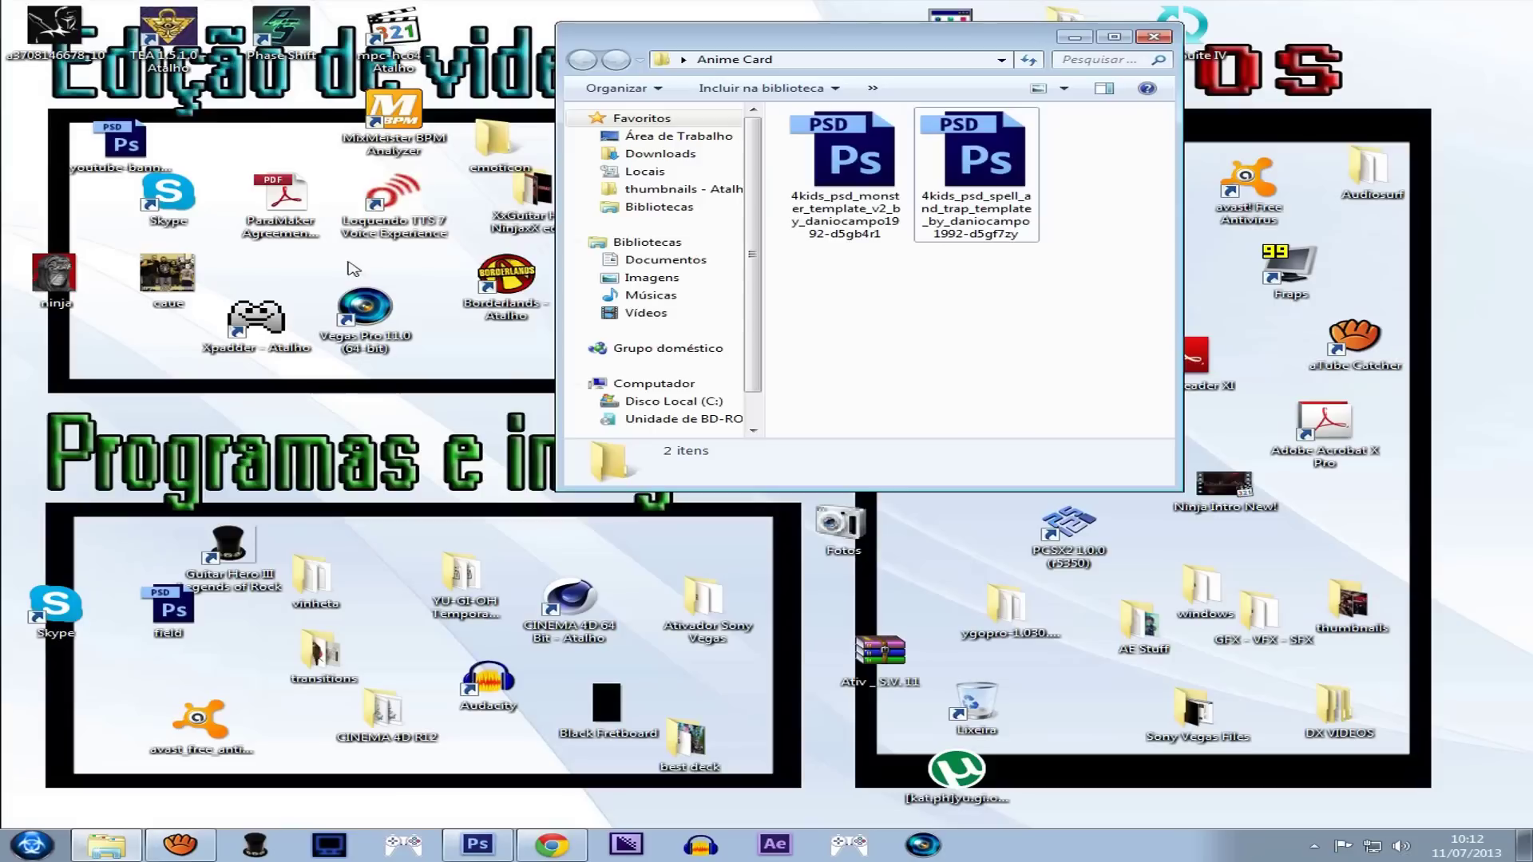
{"action": "left_click", "coordinate": [1069, 39]}
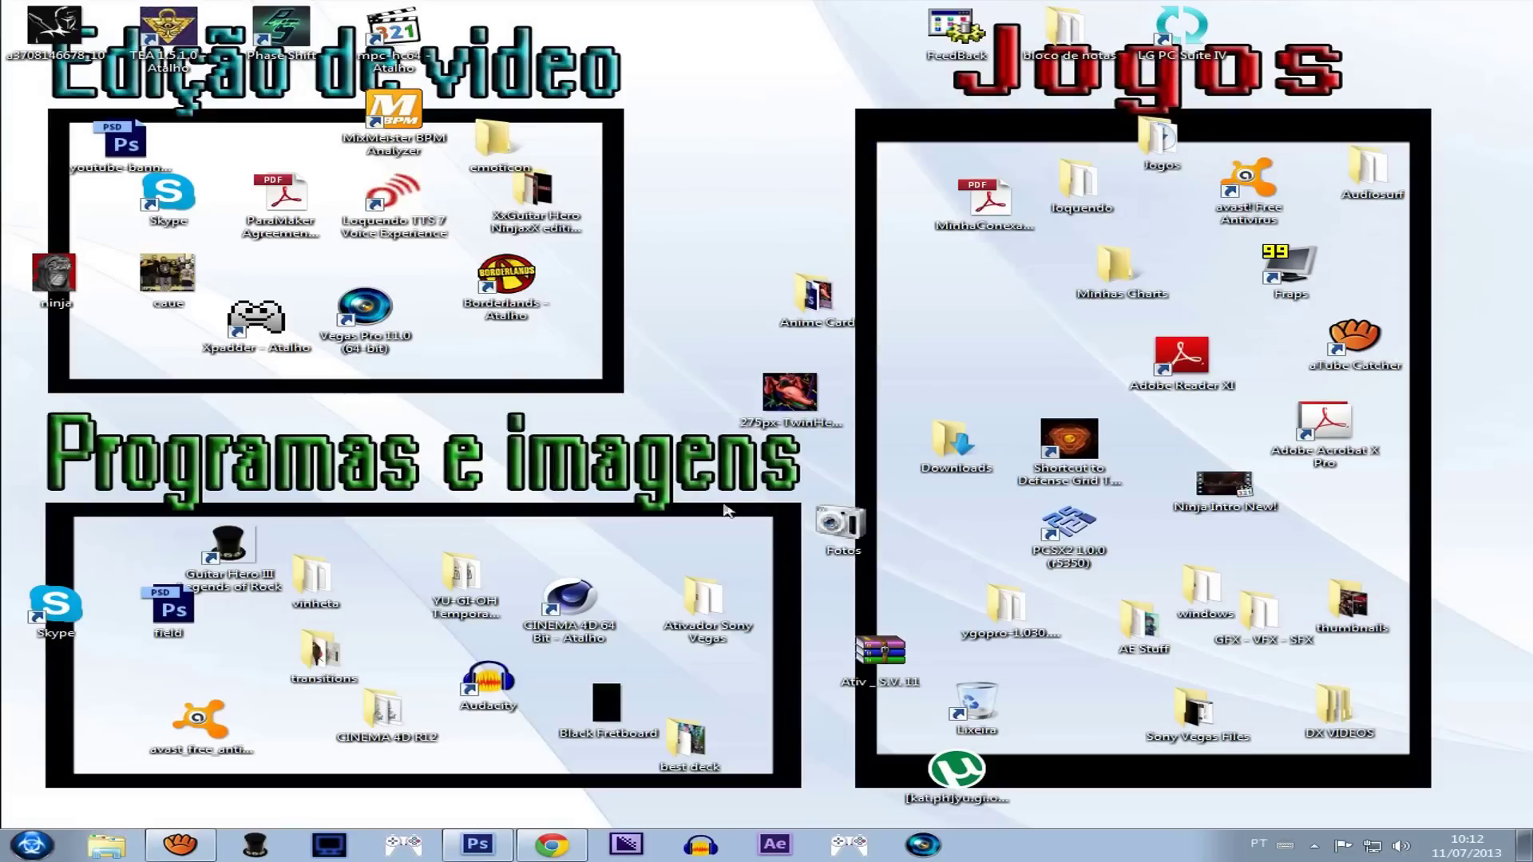
{"action": "left_click", "coordinate": [790, 391]}
{"action": "right_click", "coordinate": [786, 393]}
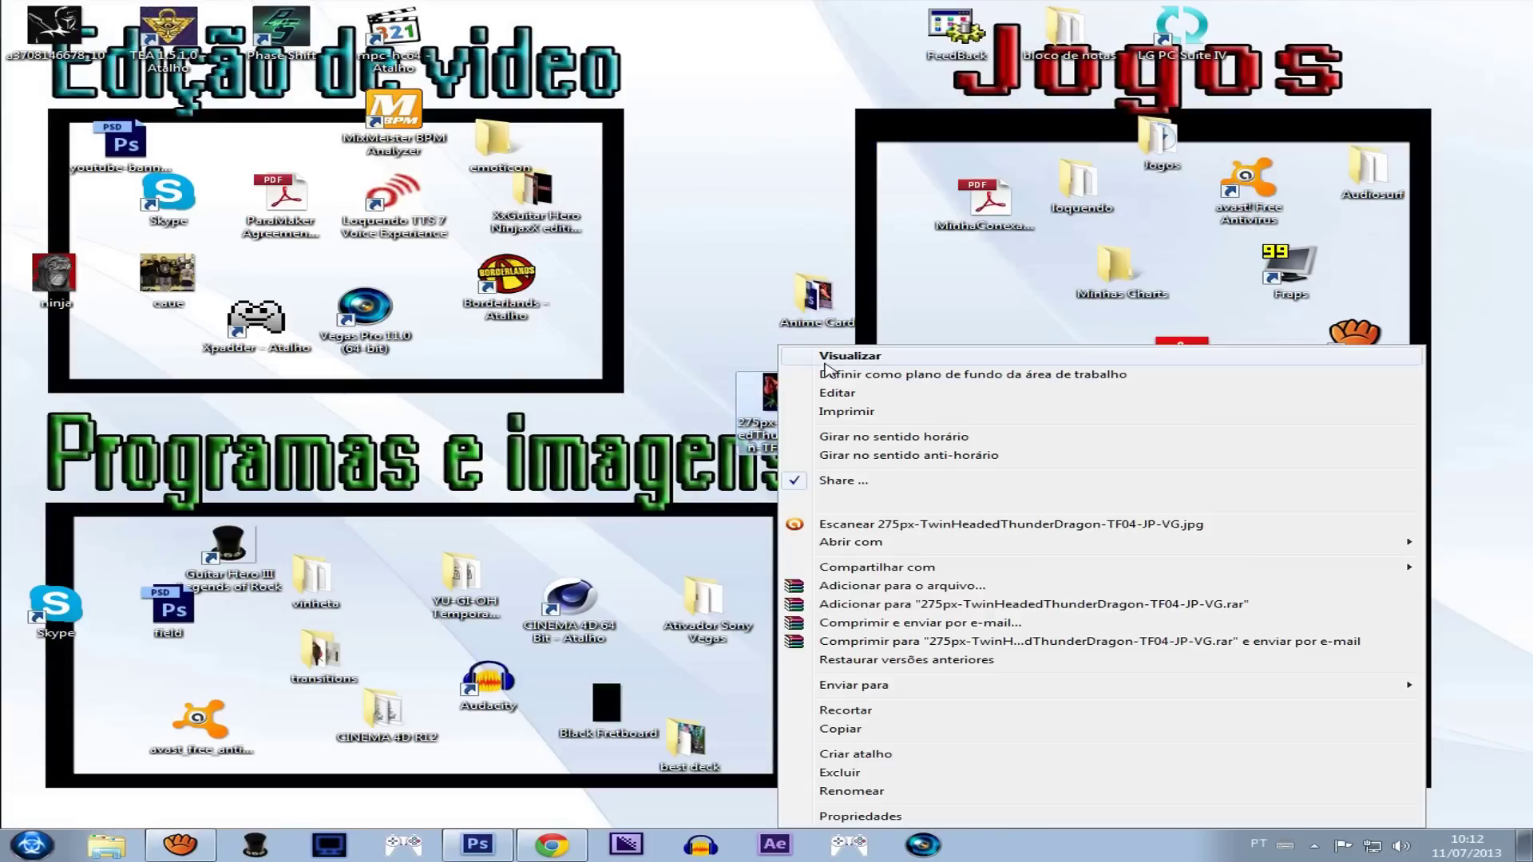
{"action": "left_click", "coordinate": [806, 351]}
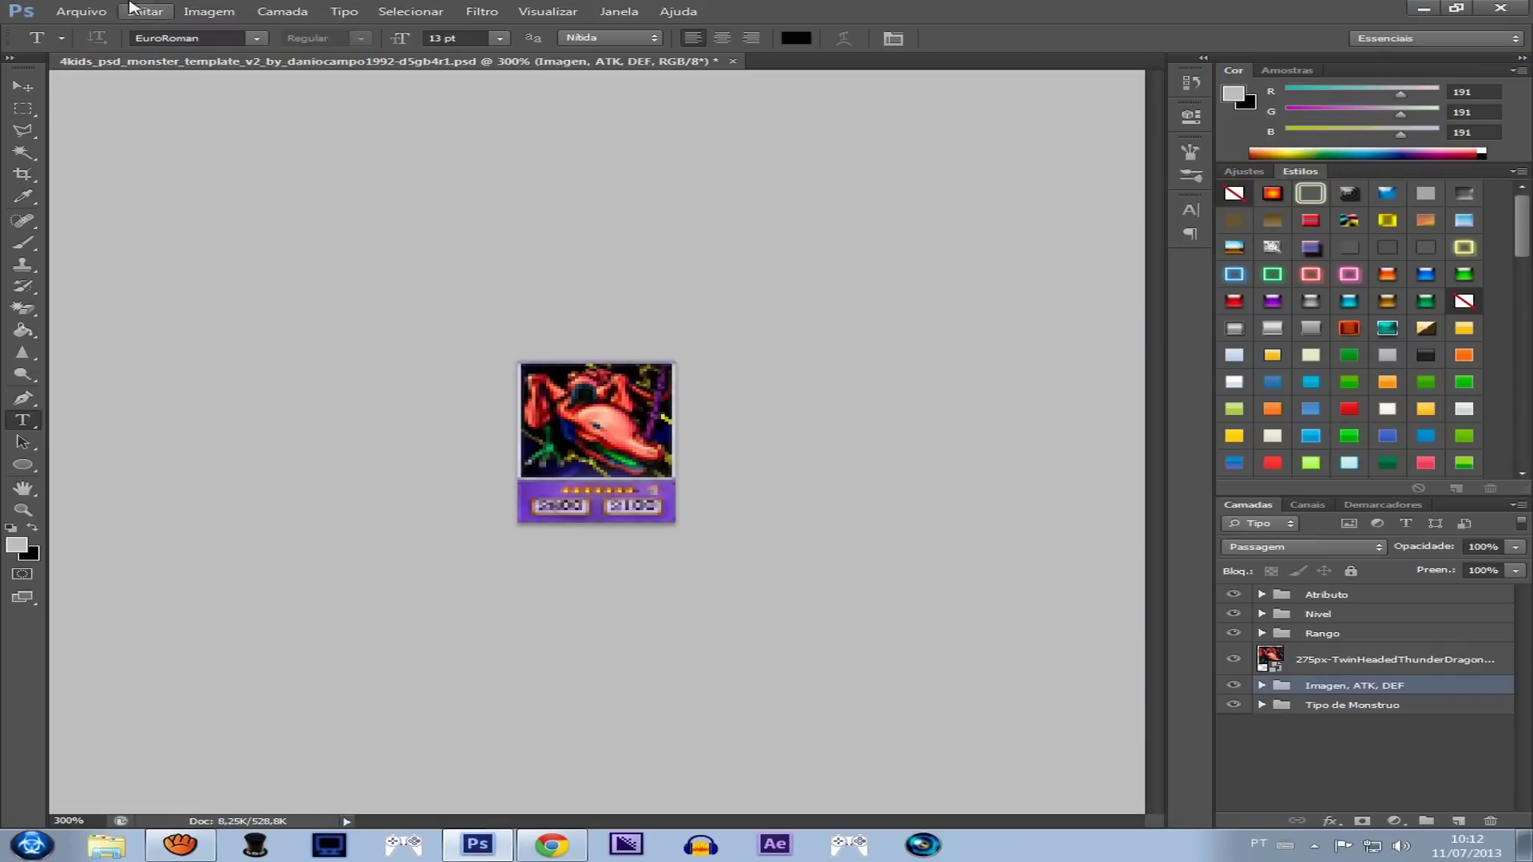
Step: Close all open documents in Photoshop, including the finished monster card, and return to the desktop
{"action": "left_click", "coordinate": [80, 12]}
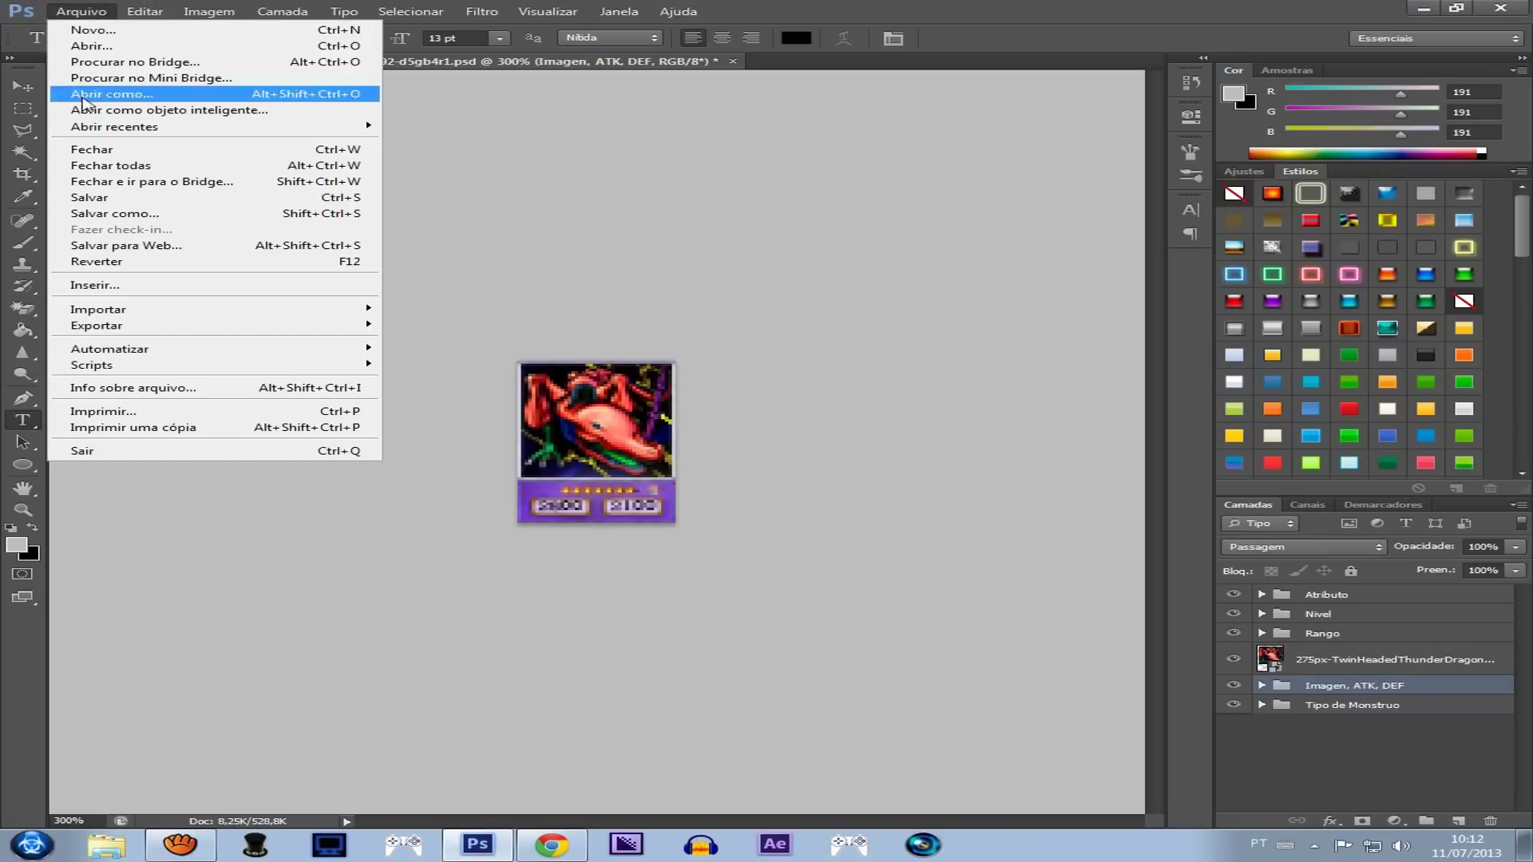
{"action": "left_click", "coordinate": [76, 168]}
{"action": "left_click", "coordinate": [730, 319]}
{"action": "left_click", "coordinate": [1525, 846]}
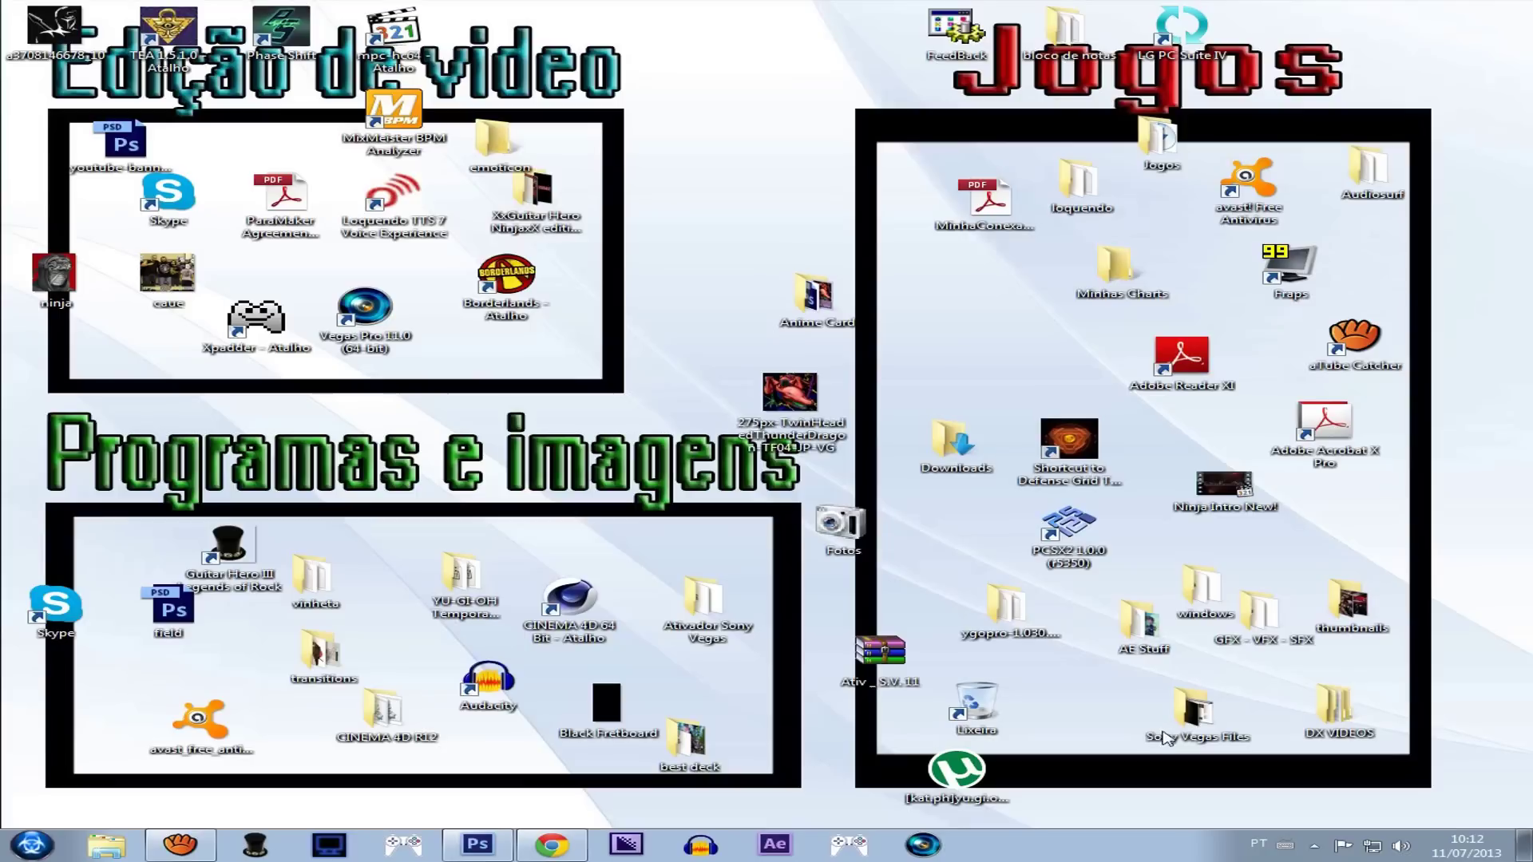
{"action": "left_click", "coordinate": [180, 839]}
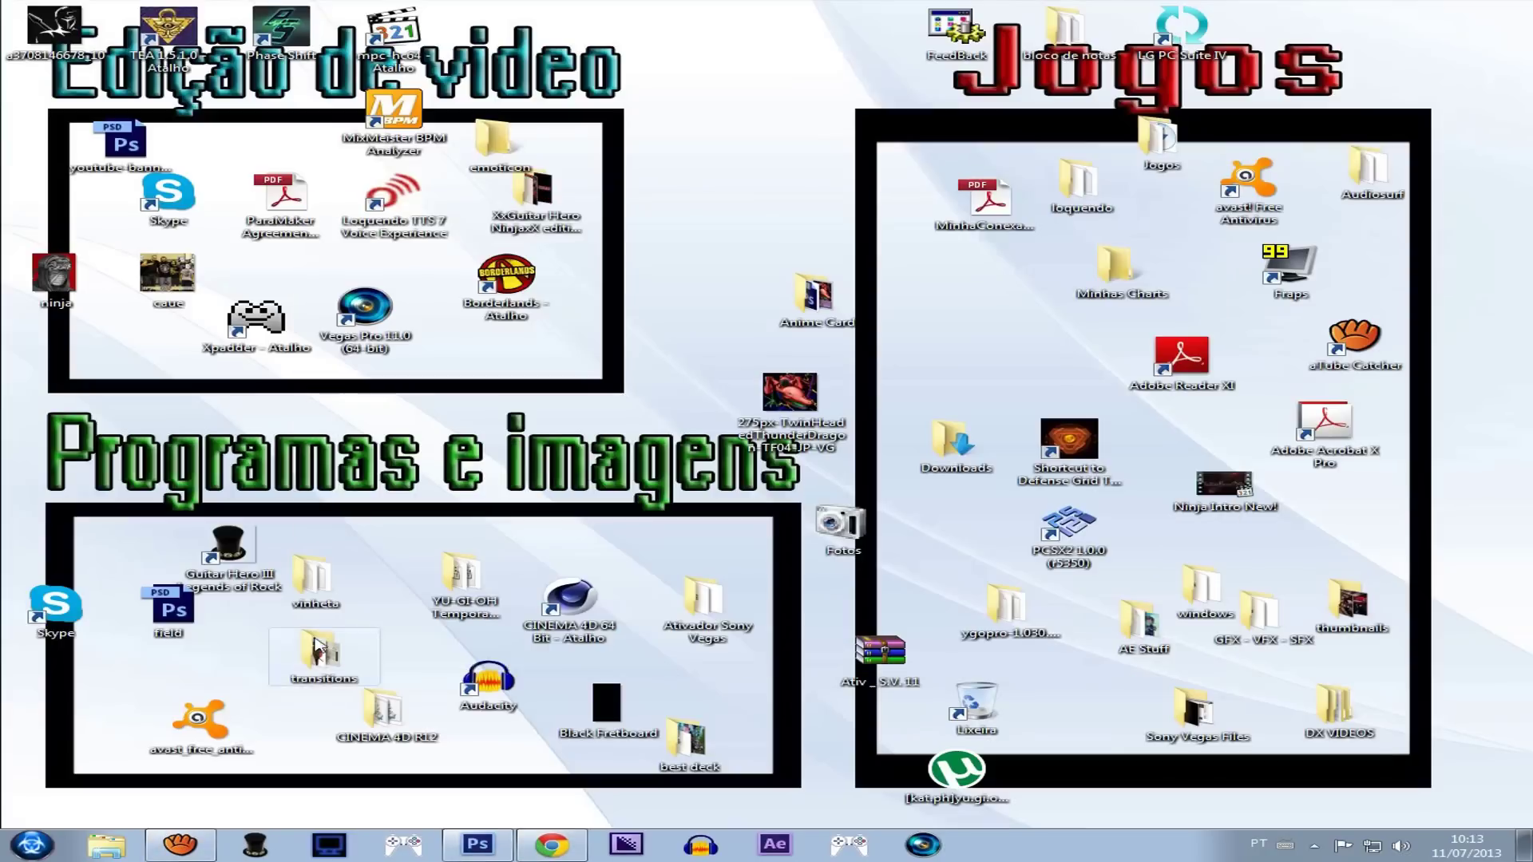
Step: Open the 4kids spell and trap template PSD from the Anime Card folder in Photoshop, using its embedded colour profile
{"action": "double_click", "coordinate": [814, 296]}
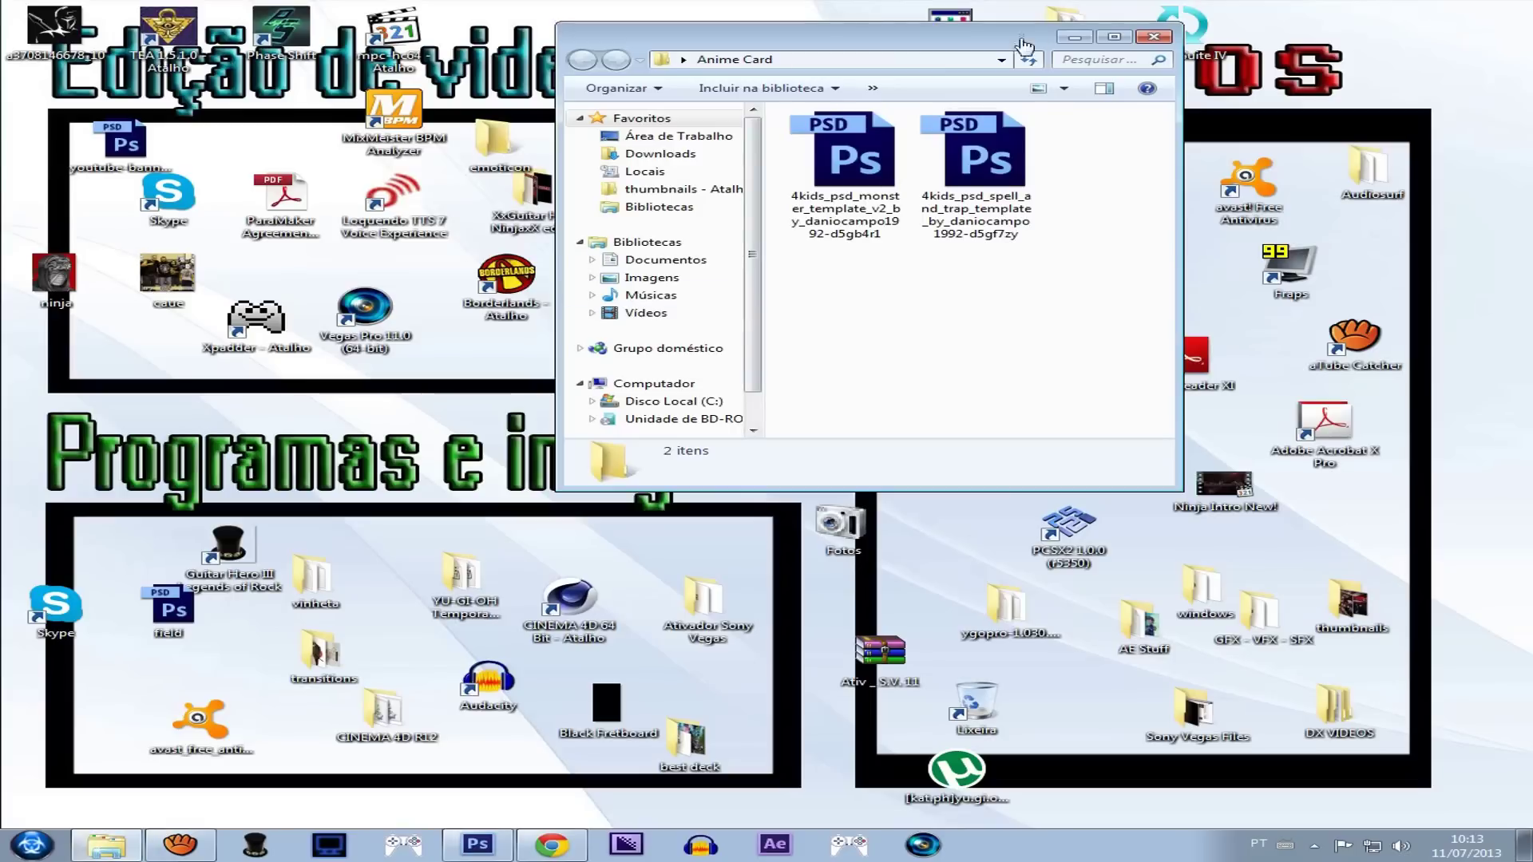
{"action": "left_click", "coordinate": [1114, 37]}
{"action": "double_click", "coordinate": [404, 143]}
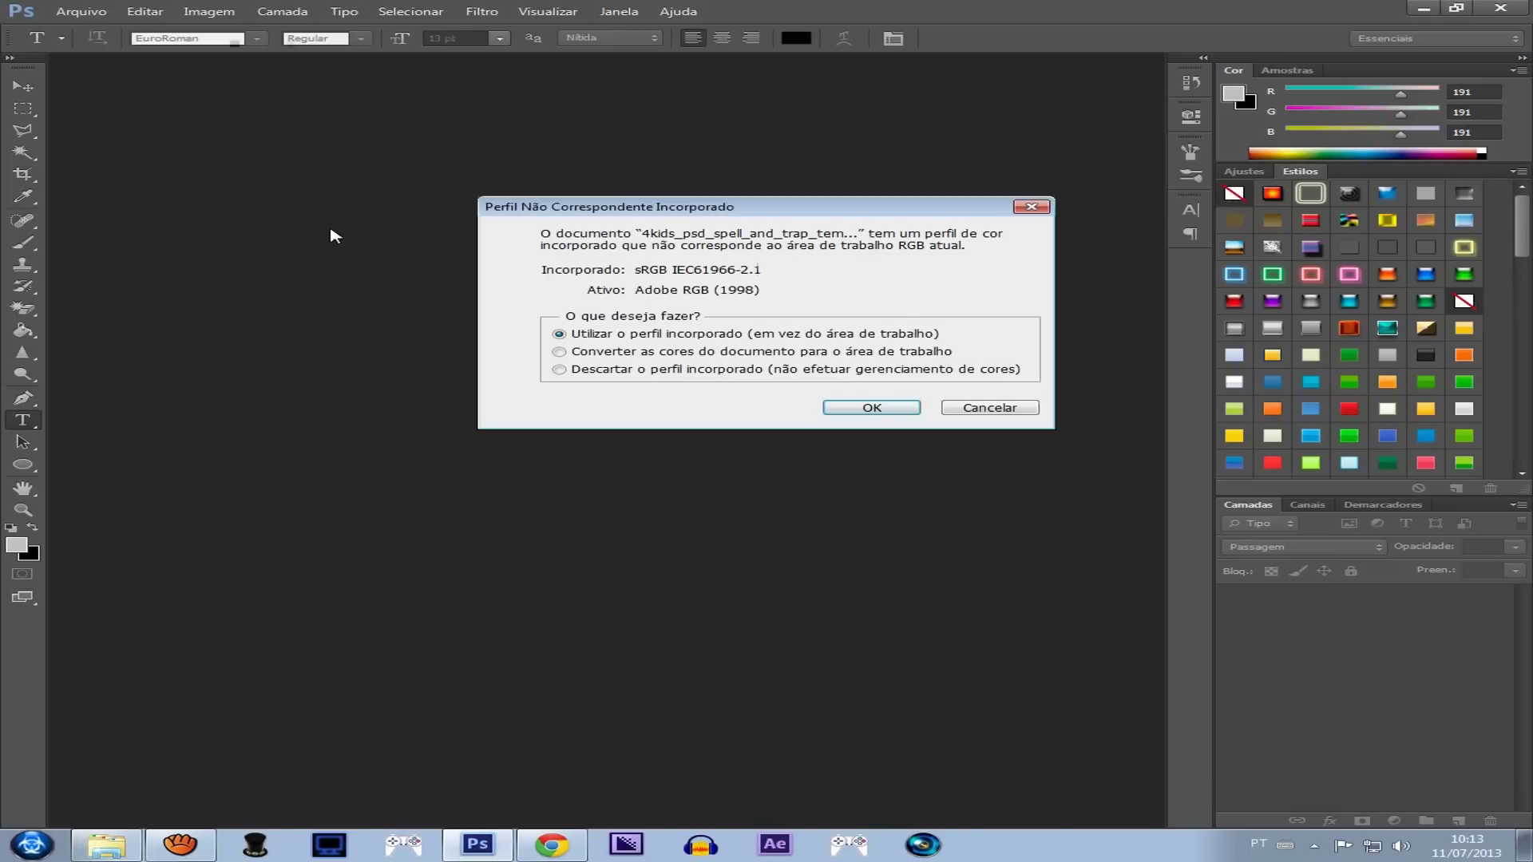
{"action": "left_click", "coordinate": [894, 407]}
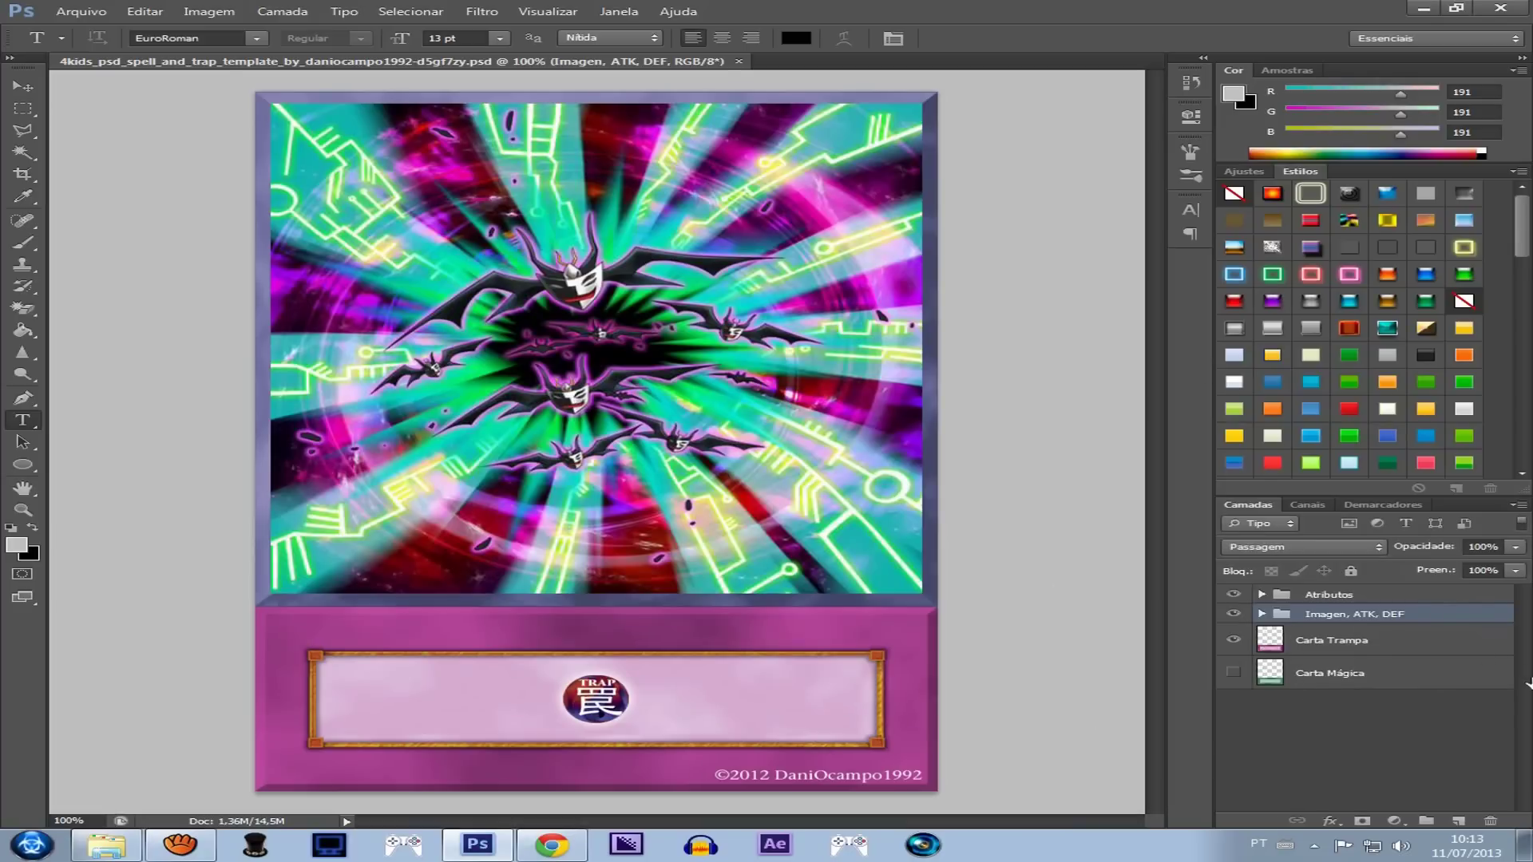
Step: Examine the Carta Trampa and Carta Mágica layers of the template by selecting them alternately
{"action": "left_click", "coordinate": [1370, 645]}
{"action": "left_click", "coordinate": [1333, 679]}
{"action": "left_click", "coordinate": [1346, 643]}
{"action": "left_click", "coordinate": [1346, 671]}
{"action": "left_click", "coordinate": [1343, 643]}
{"action": "left_click", "coordinate": [1346, 674]}
{"action": "left_click", "coordinate": [1343, 643]}
{"action": "left_click", "coordinate": [1346, 674]}
{"action": "left_click", "coordinate": [1343, 643]}
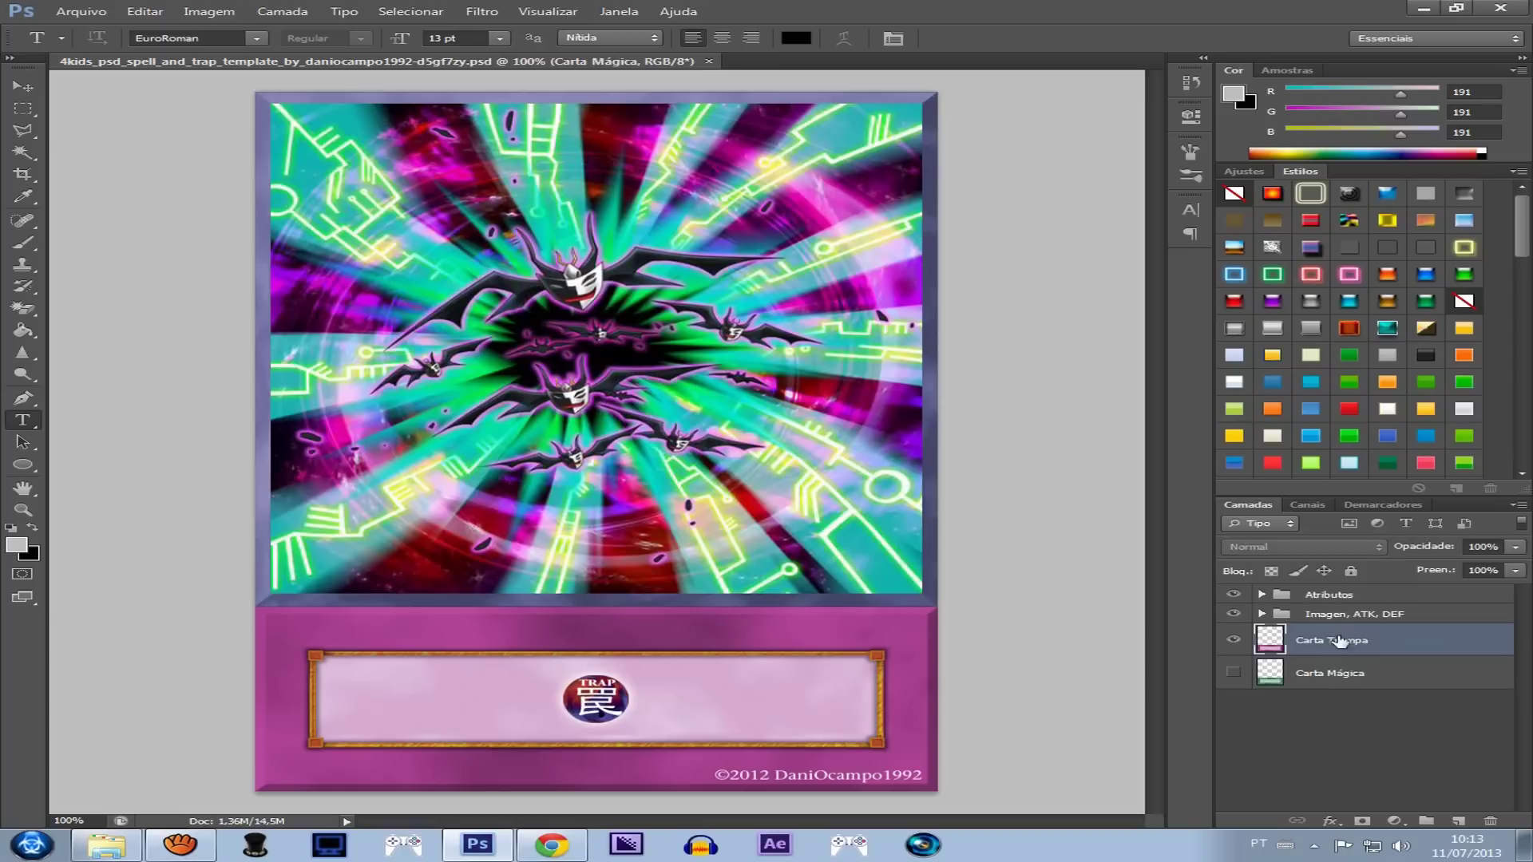
{"action": "left_click", "coordinate": [1347, 674]}
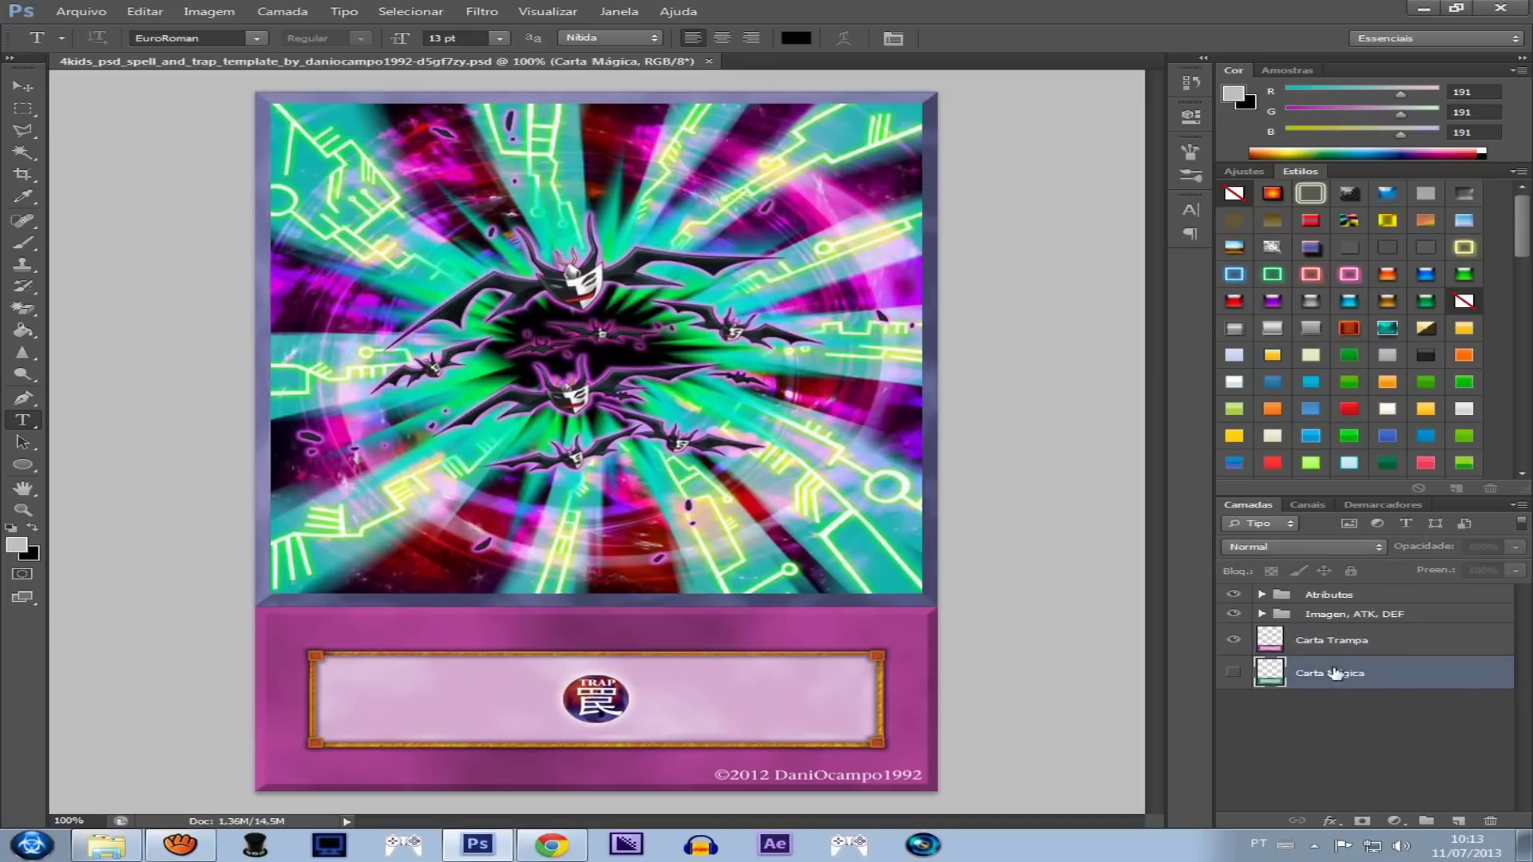
Step: Hide the Carta Trampa layer and show the Carta Mágica layer for a spell card background
{"action": "left_click", "coordinate": [1233, 641]}
{"action": "left_click", "coordinate": [1233, 640]}
{"action": "left_click", "coordinate": [1233, 673]}
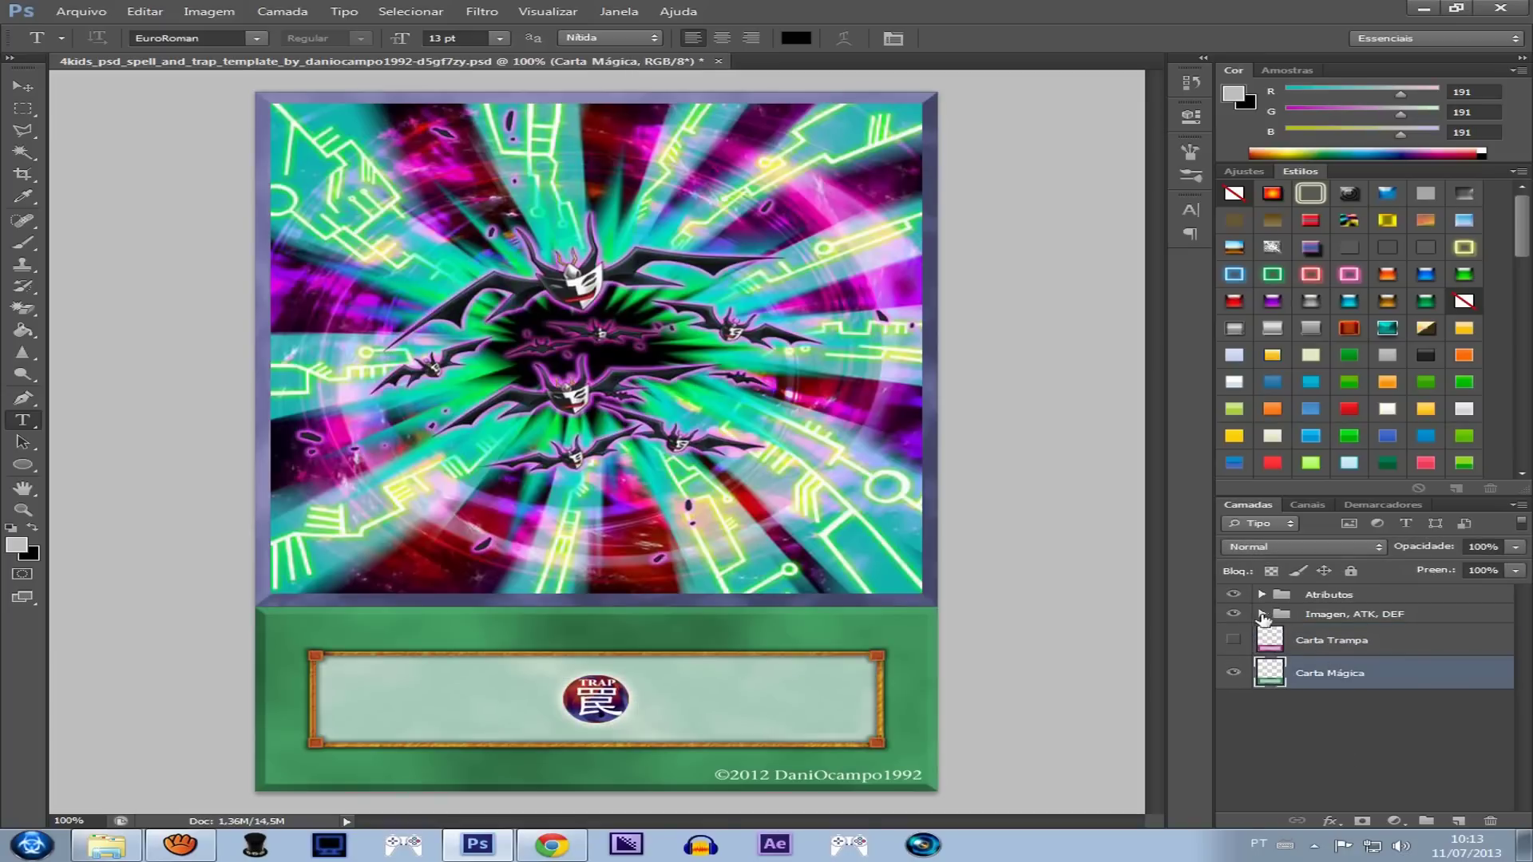
Step: Show the SPELL layer and hide the TRAP layer in the Atributos group, then collapse the group
{"action": "left_click", "coordinate": [1261, 595]}
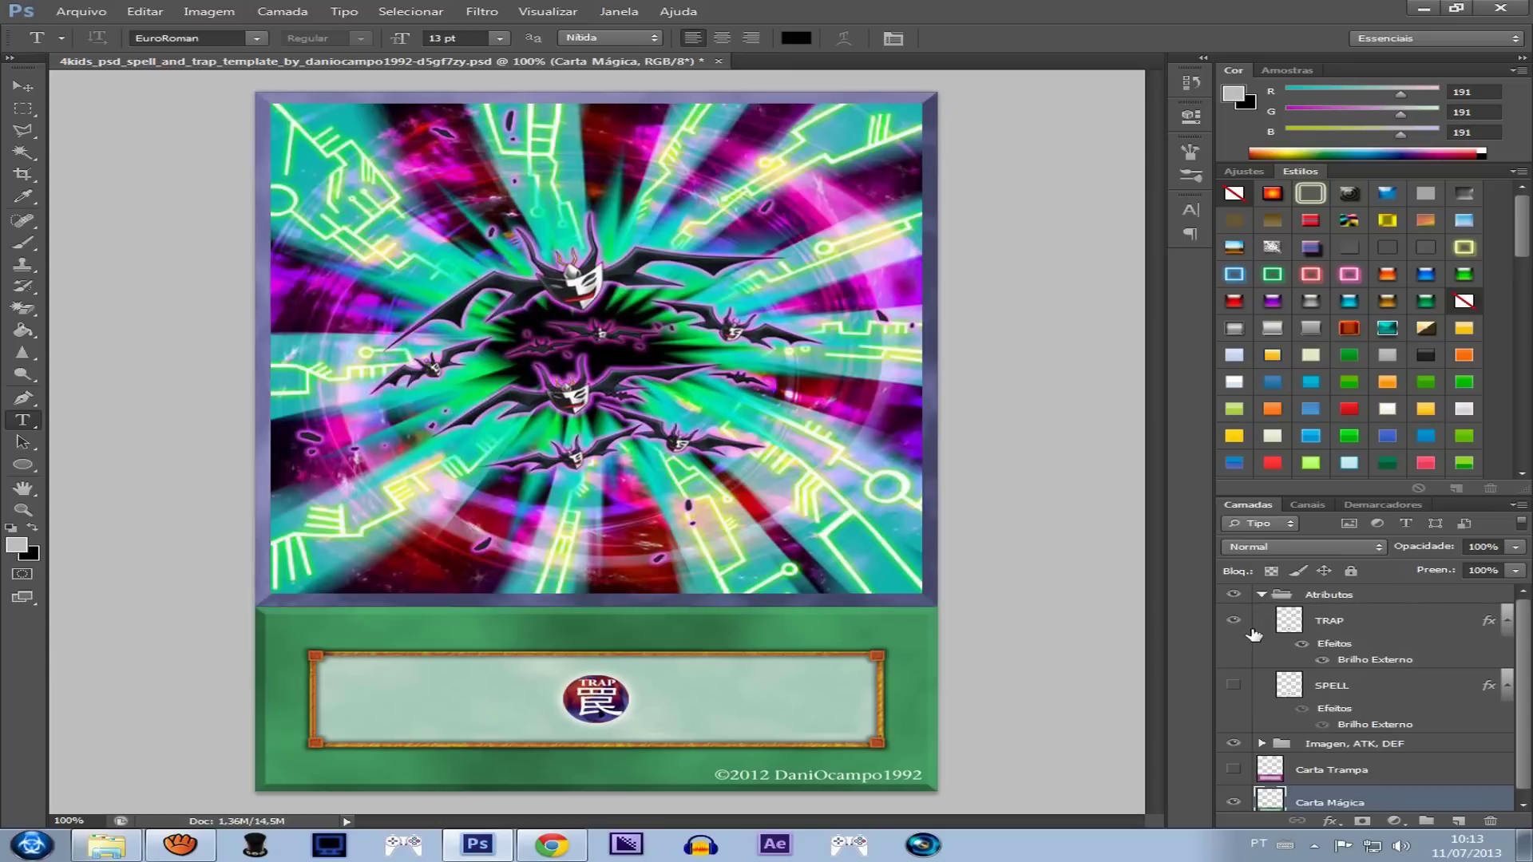
{"action": "left_click", "coordinate": [1234, 685]}
{"action": "left_click", "coordinate": [1233, 620]}
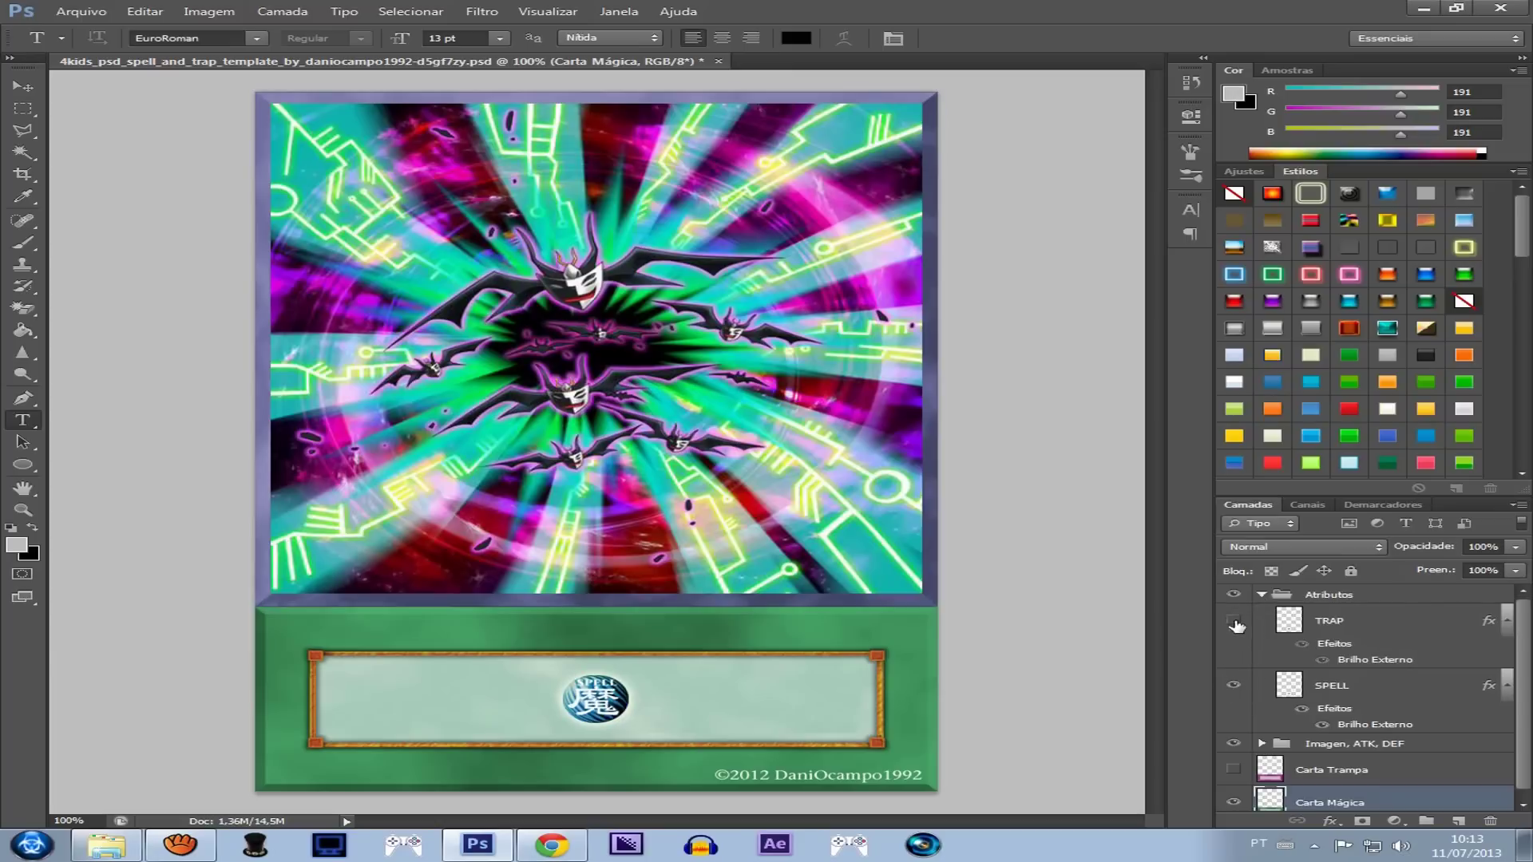
{"action": "left_click", "coordinate": [1233, 620]}
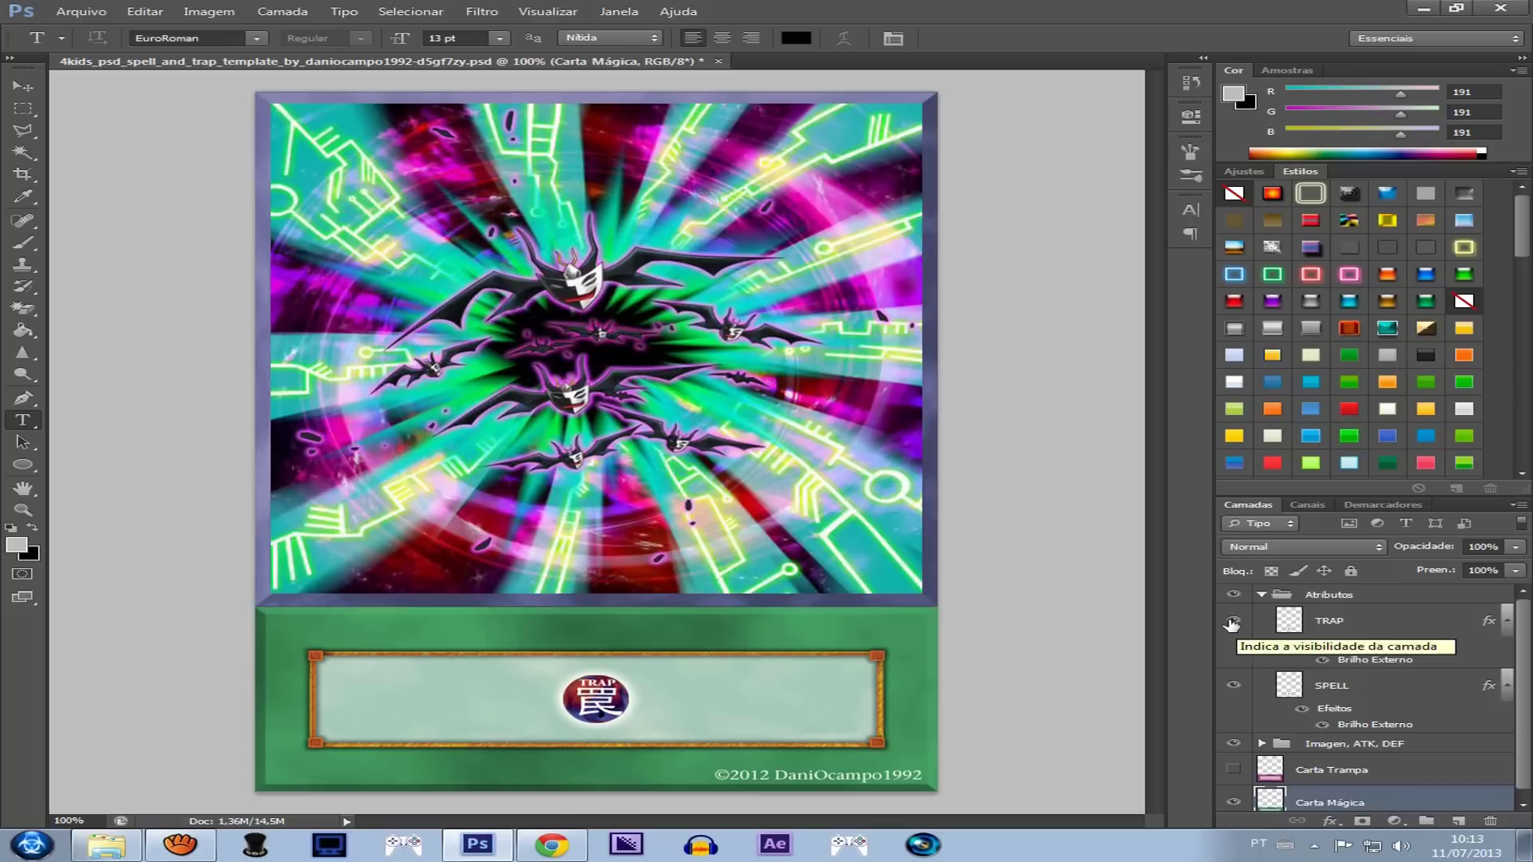
{"action": "left_click", "coordinate": [1231, 621]}
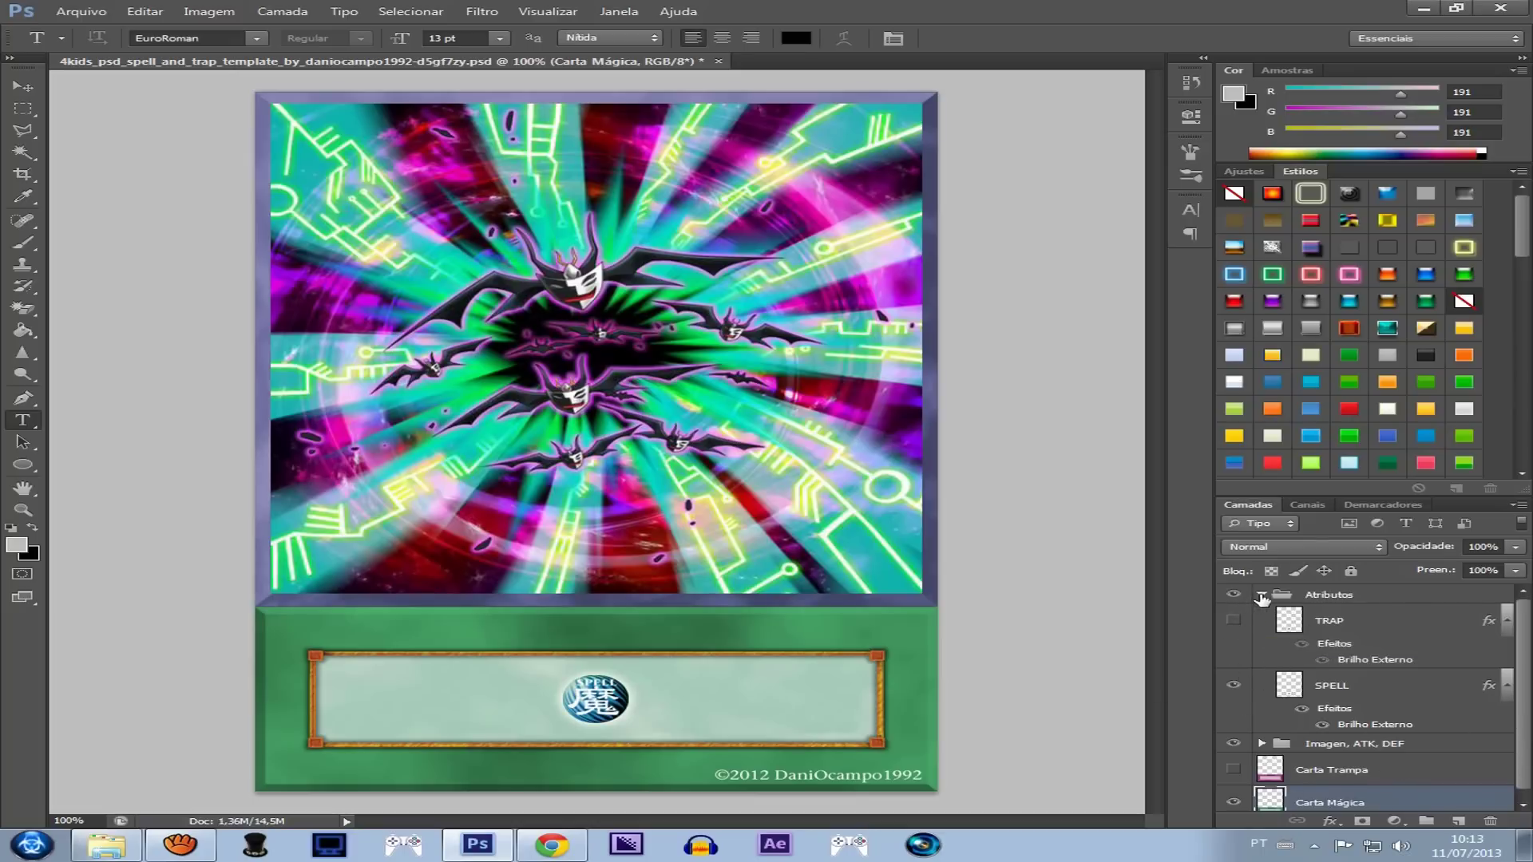
{"action": "left_click", "coordinate": [1261, 595]}
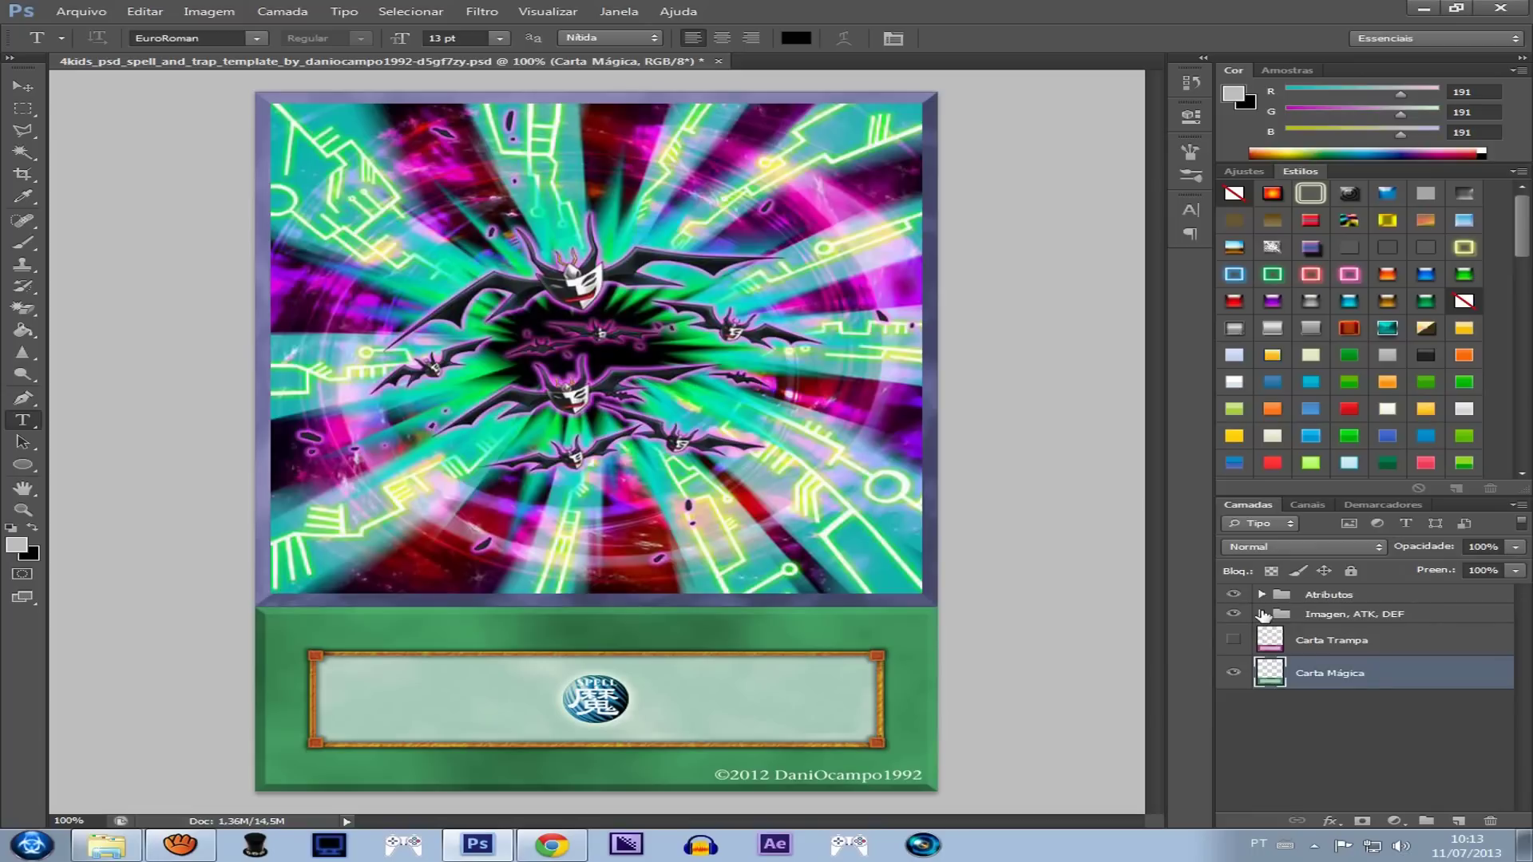
Step: Expand the Imagen, ATK, DEF group and hide the Autor layer with the copyright text
{"action": "left_click", "coordinate": [1261, 614]}
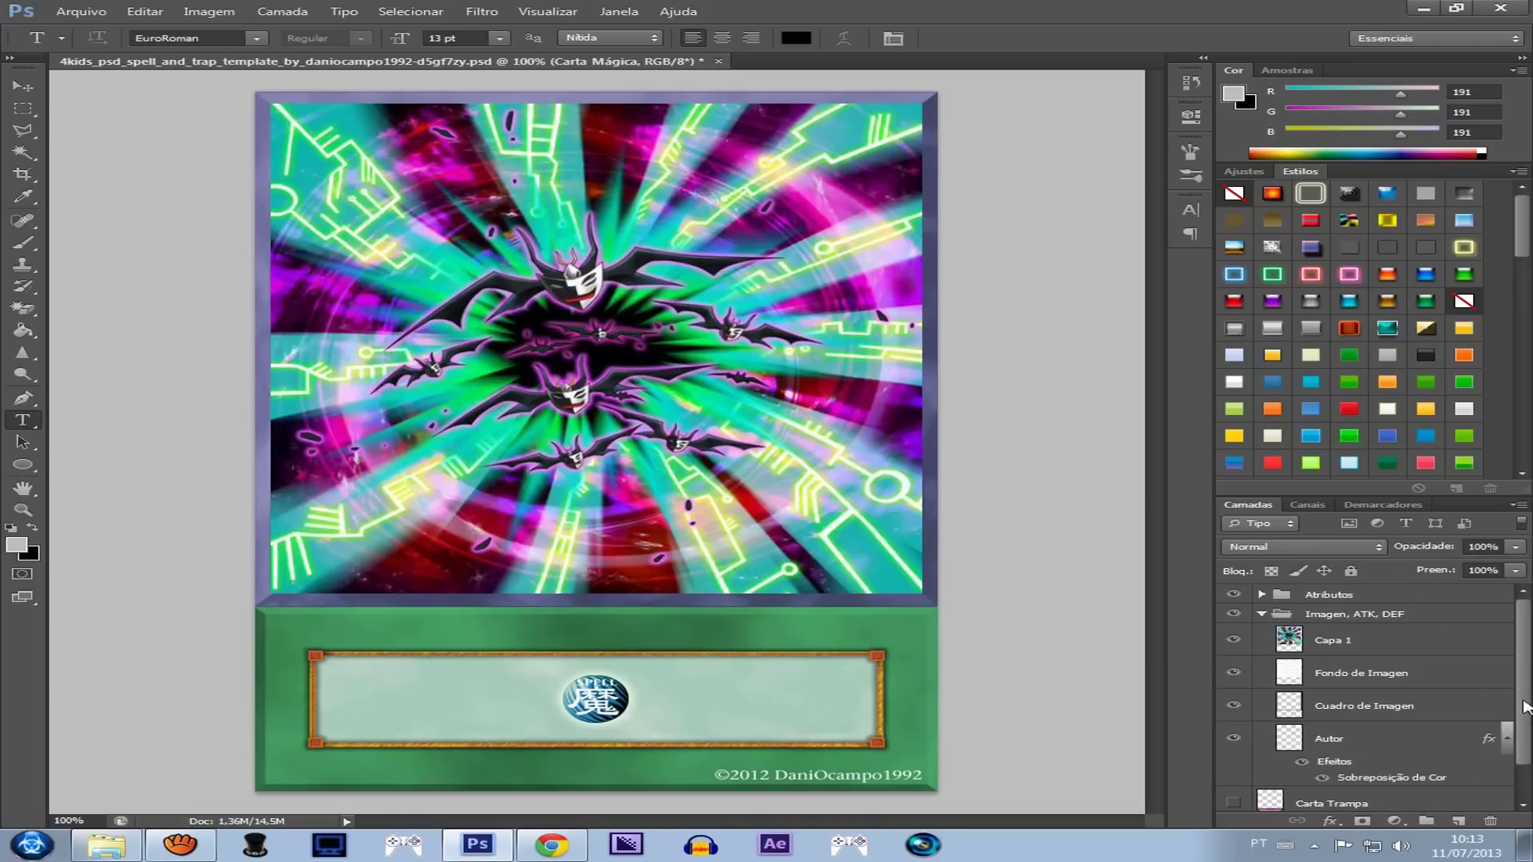
{"action": "left_click_drag", "start_coordinate": [1527, 692], "coordinate": [1526, 755]}
{"action": "left_click", "coordinate": [1233, 696]}
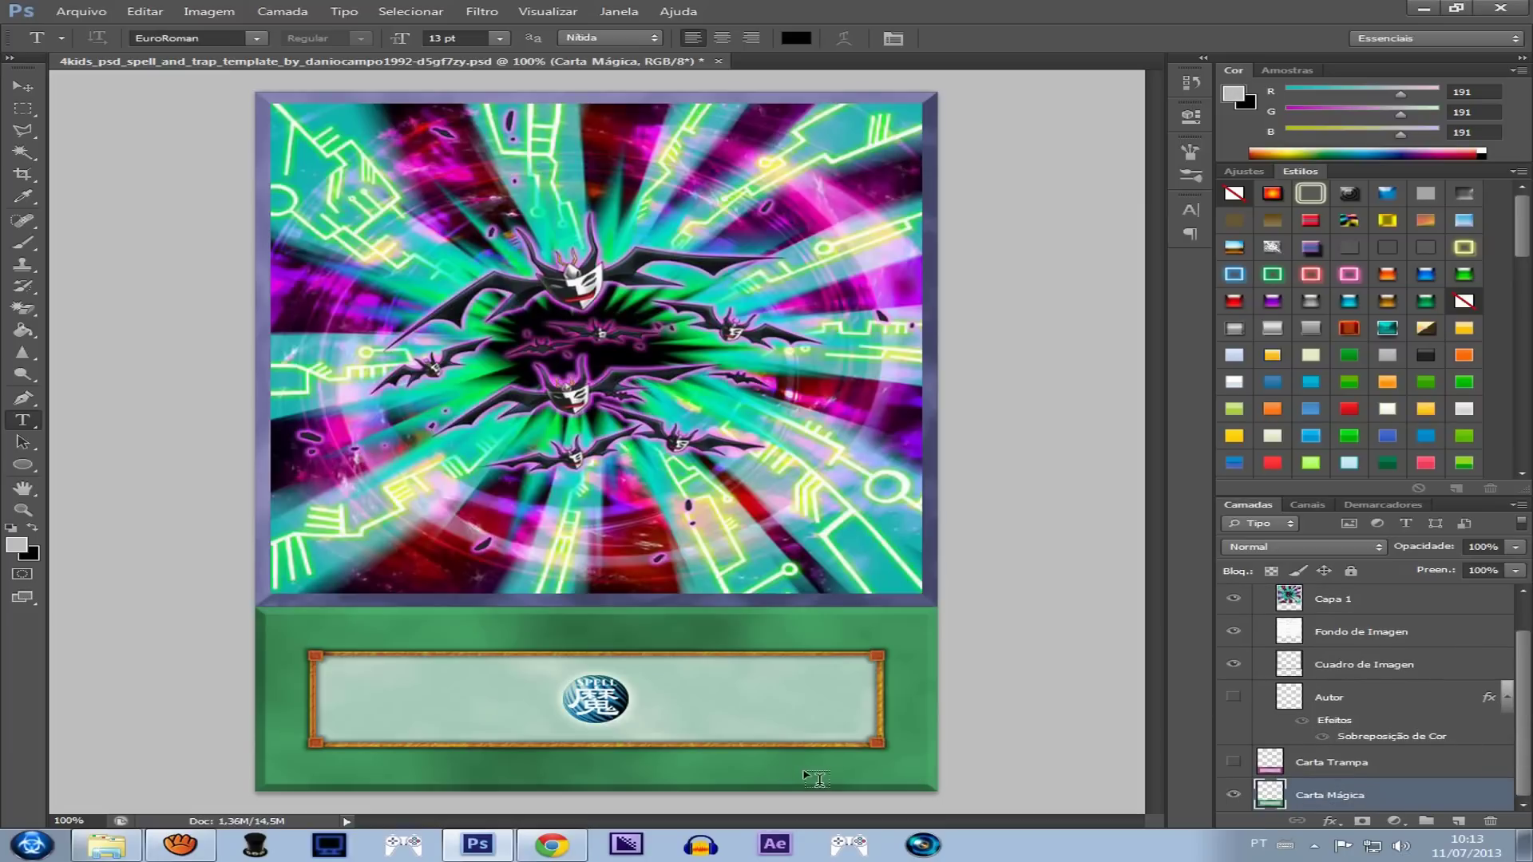
{"action": "left_click", "coordinate": [1234, 697]}
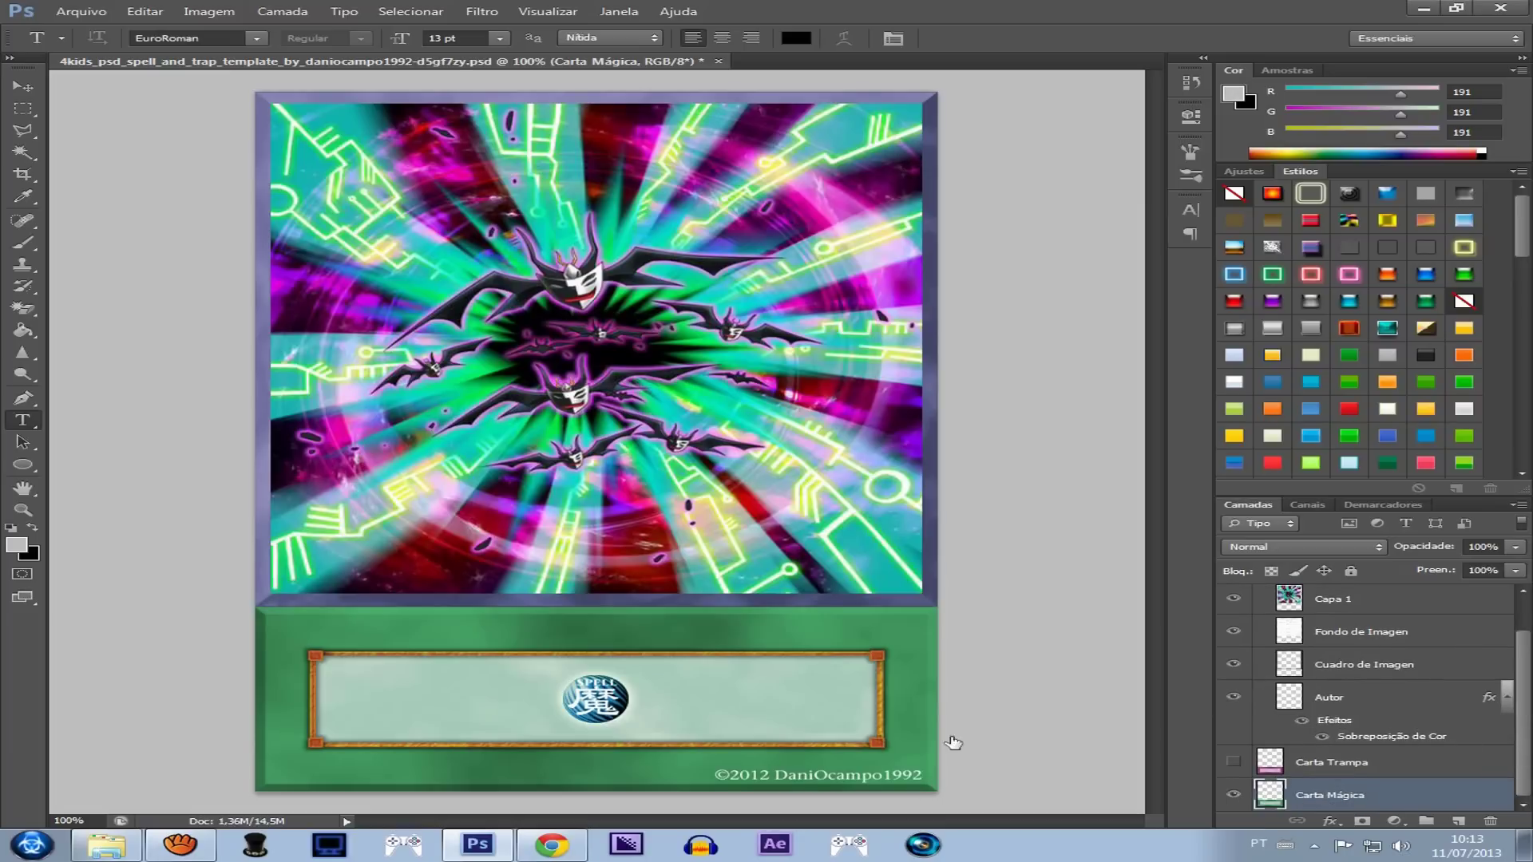
{"action": "left_click", "coordinate": [1233, 697]}
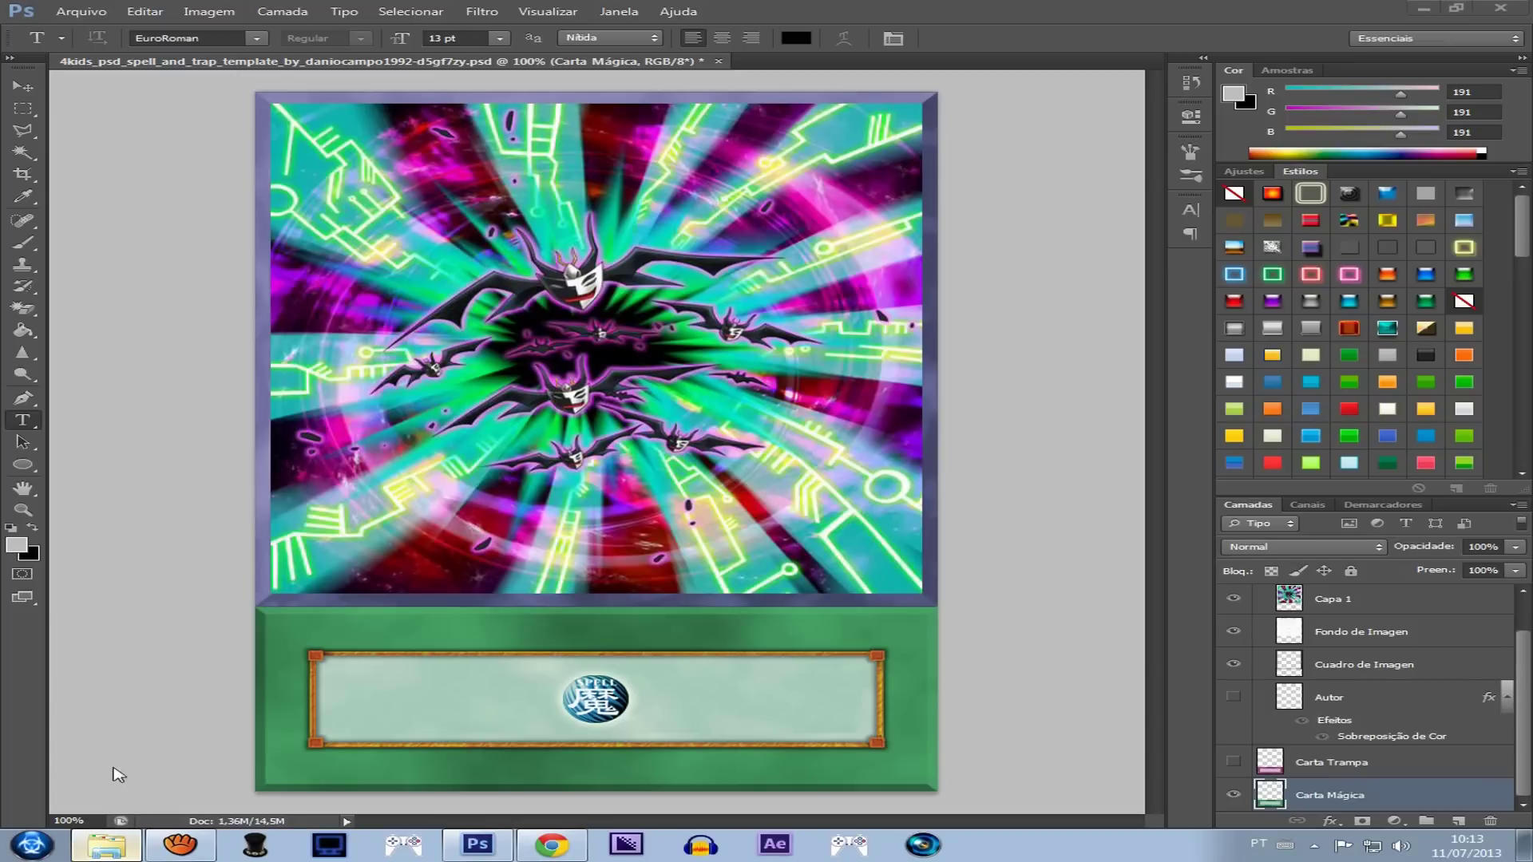
Step: Minimize Photoshop and open the 50 cards traps folder inside yugioh PRO in the thumbnails folder
{"action": "left_click", "coordinate": [477, 844]}
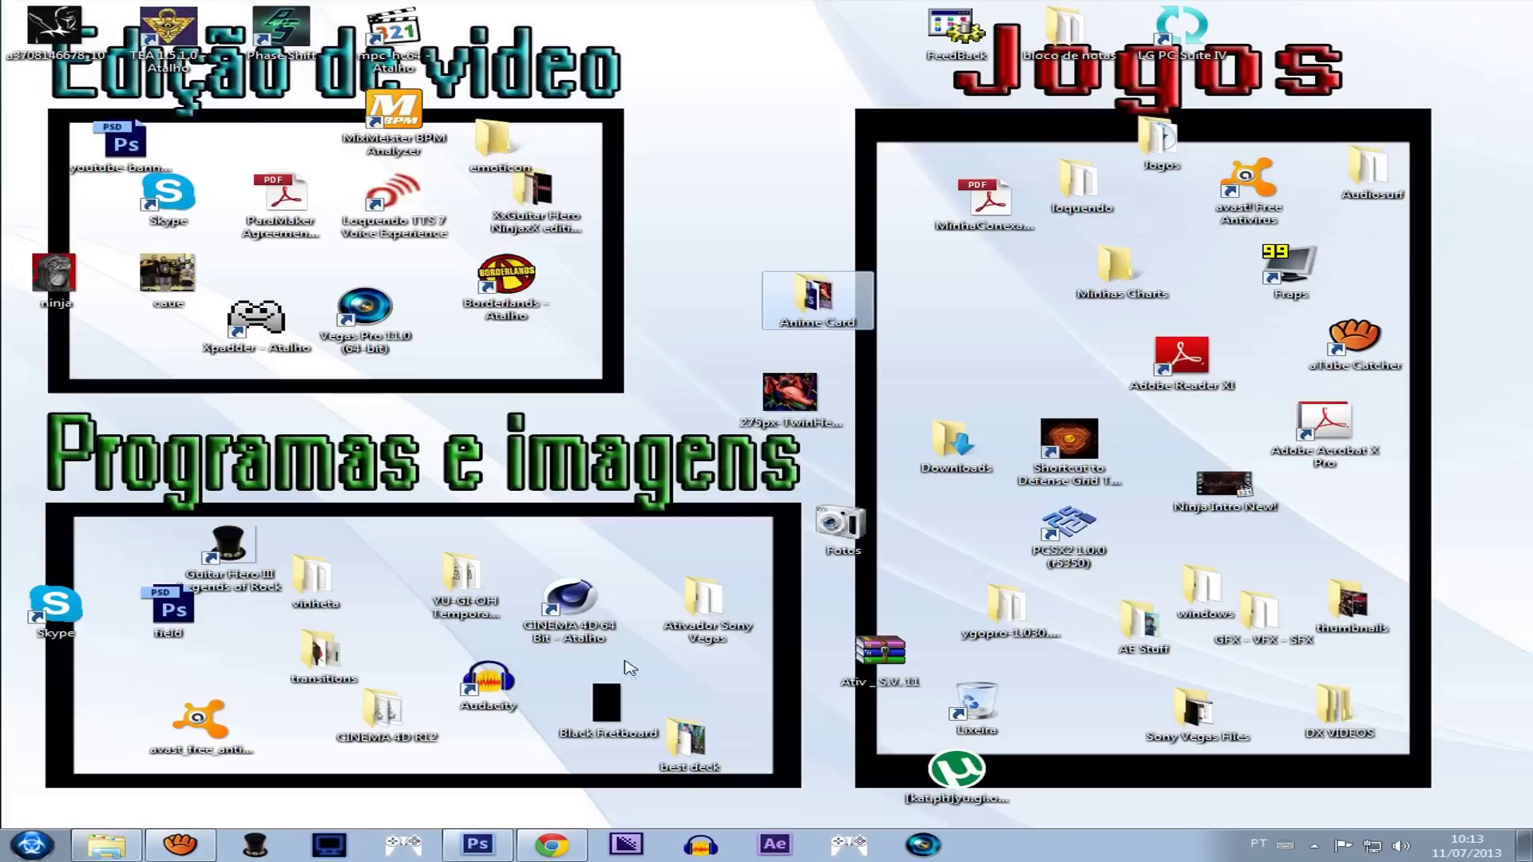
{"action": "left_click", "coordinate": [106, 844]}
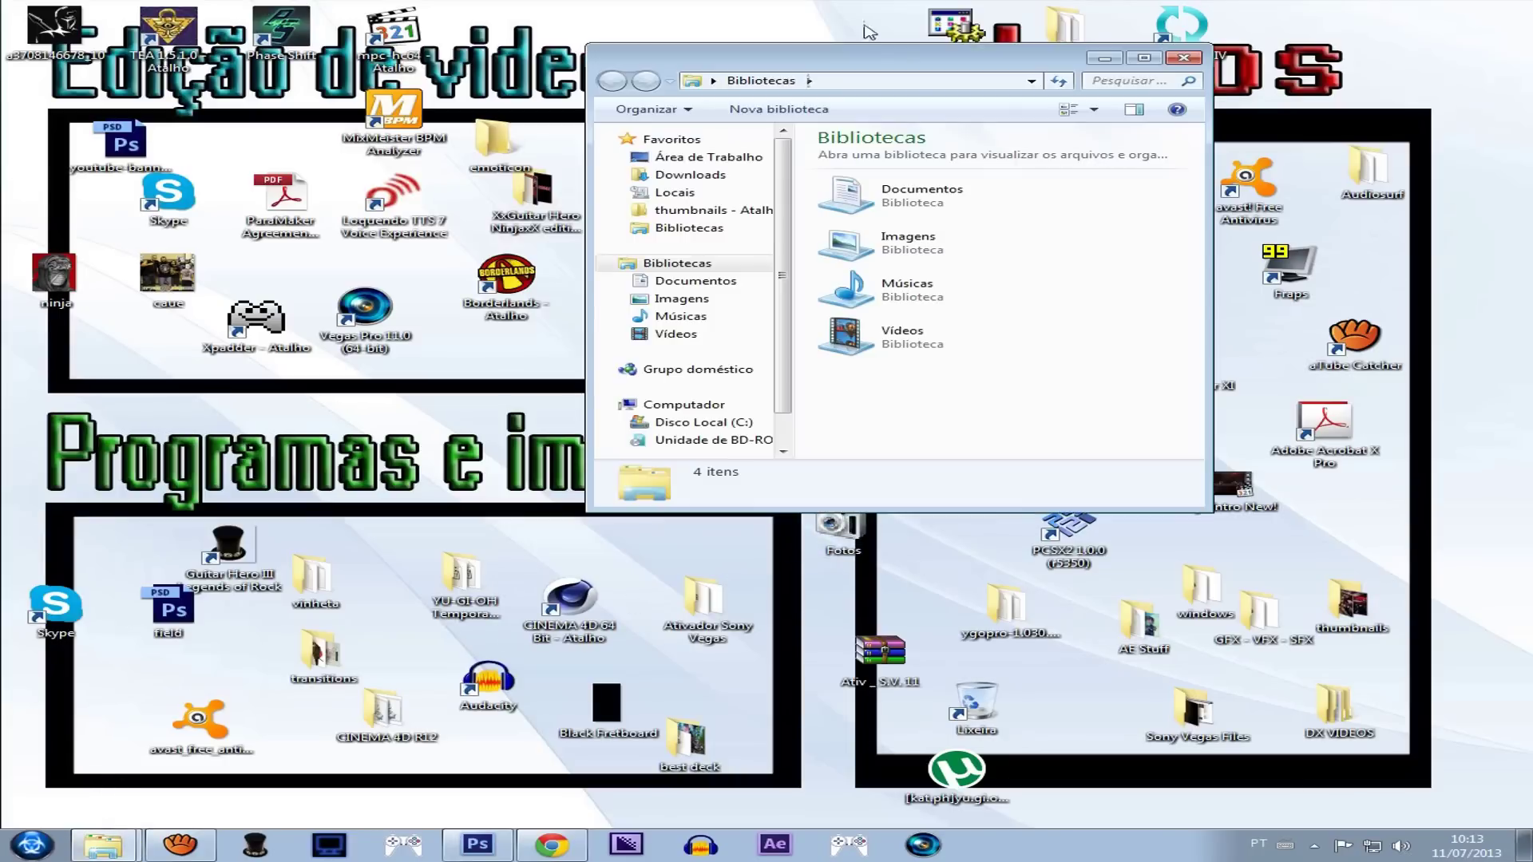
{"action": "left_click", "coordinate": [1163, 48]}
{"action": "left_click", "coordinate": [104, 161]}
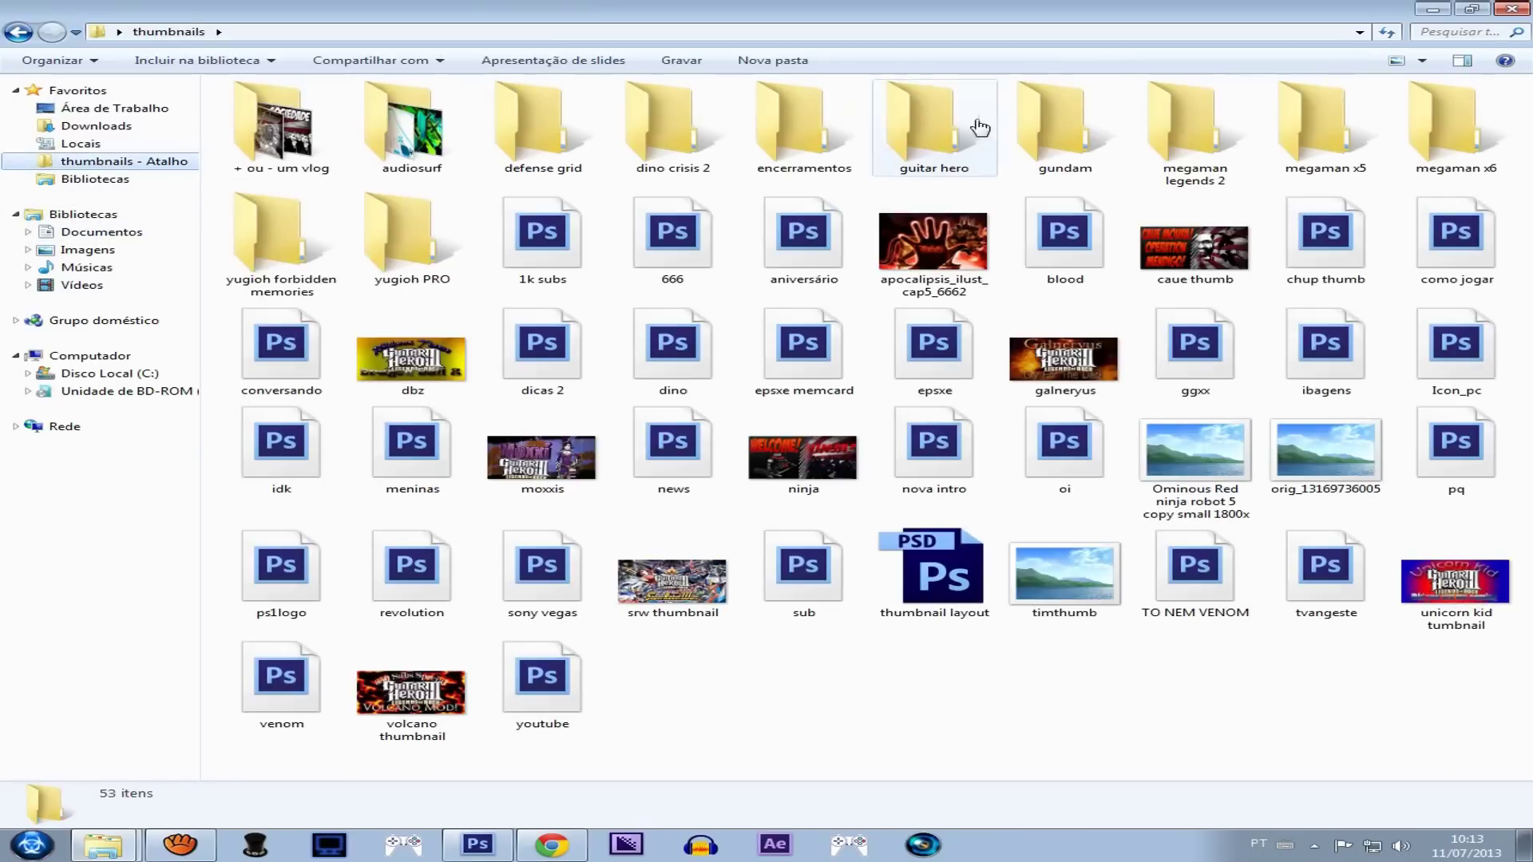
{"action": "double_click", "coordinate": [403, 247]}
{"action": "double_click", "coordinate": [539, 128]}
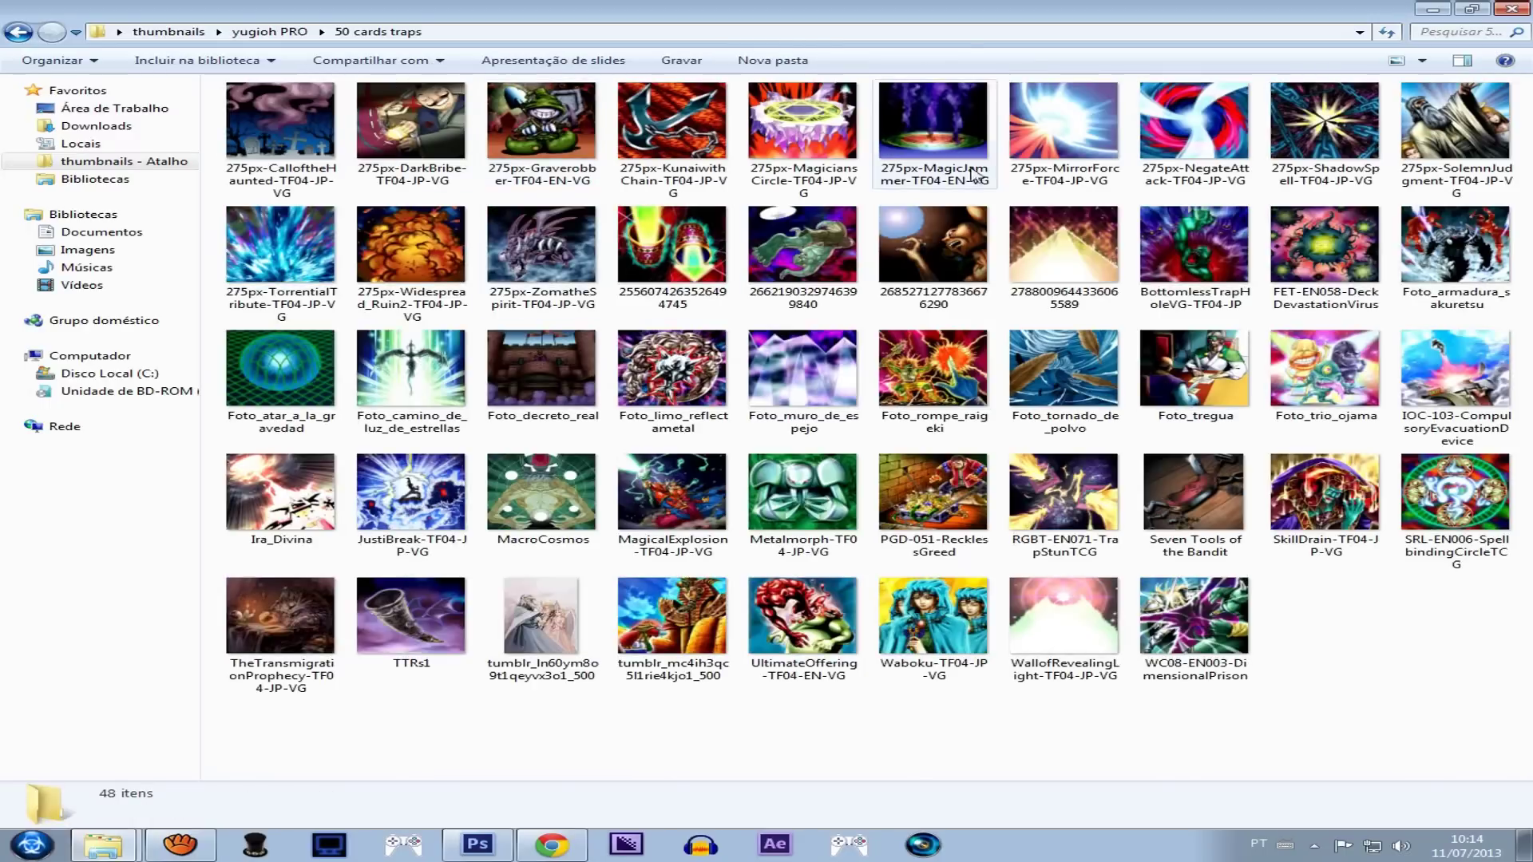
Step: Place the 275px-Graverobber-TF04-EN-VG image in the template and fit it to the picture frame at 40,69% width and 43,54% height
{"action": "left_click", "coordinate": [542, 133]}
{"action": "left_click_drag", "start_coordinate": [529, 814], "coordinate": [648, 354]}
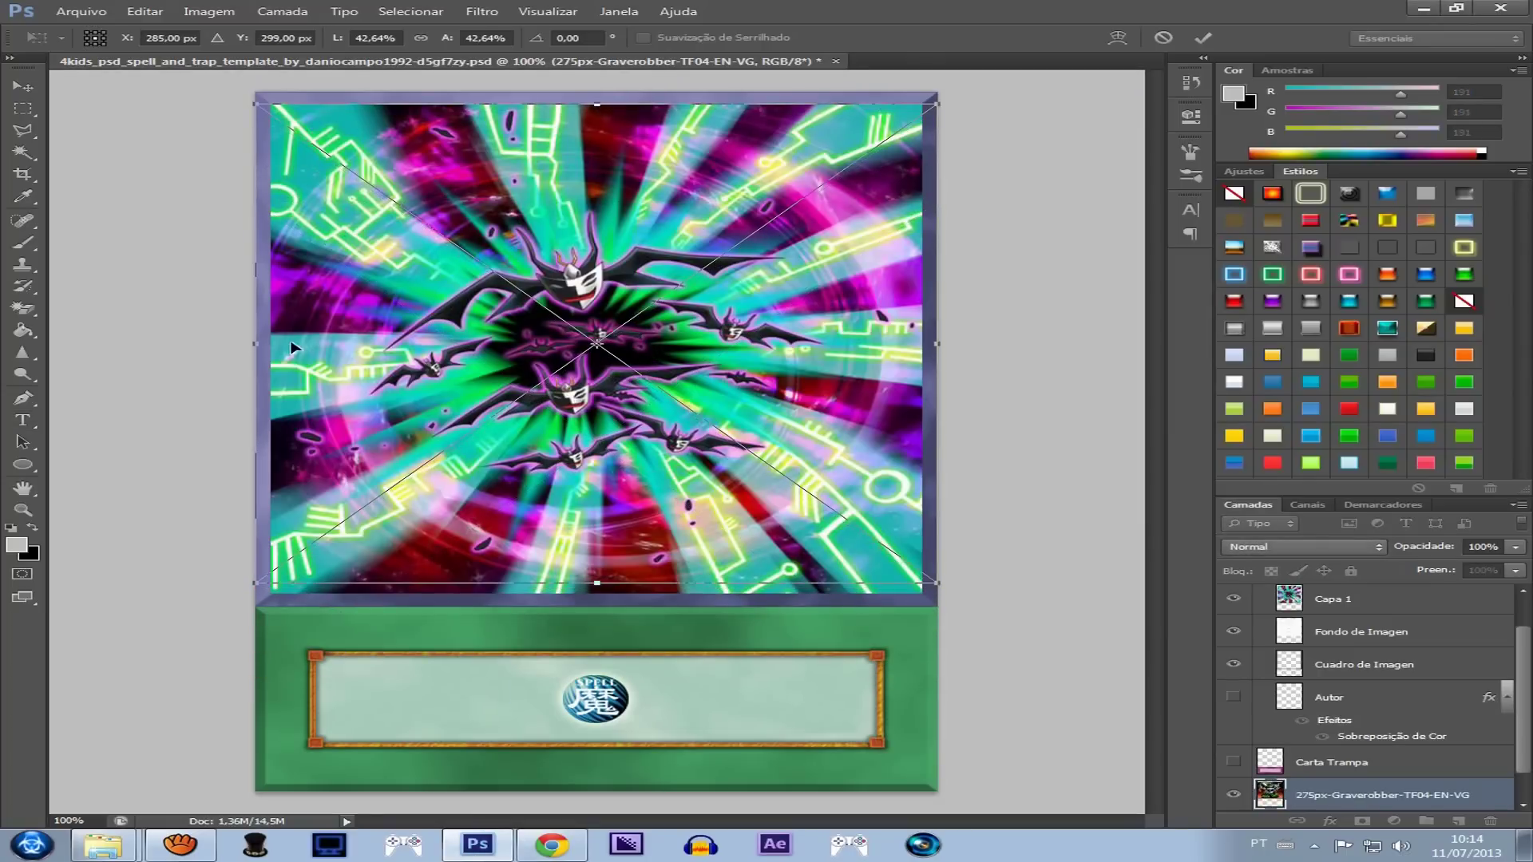
{"action": "left_click_drag", "start_coordinate": [264, 343], "coordinate": [280, 344]}
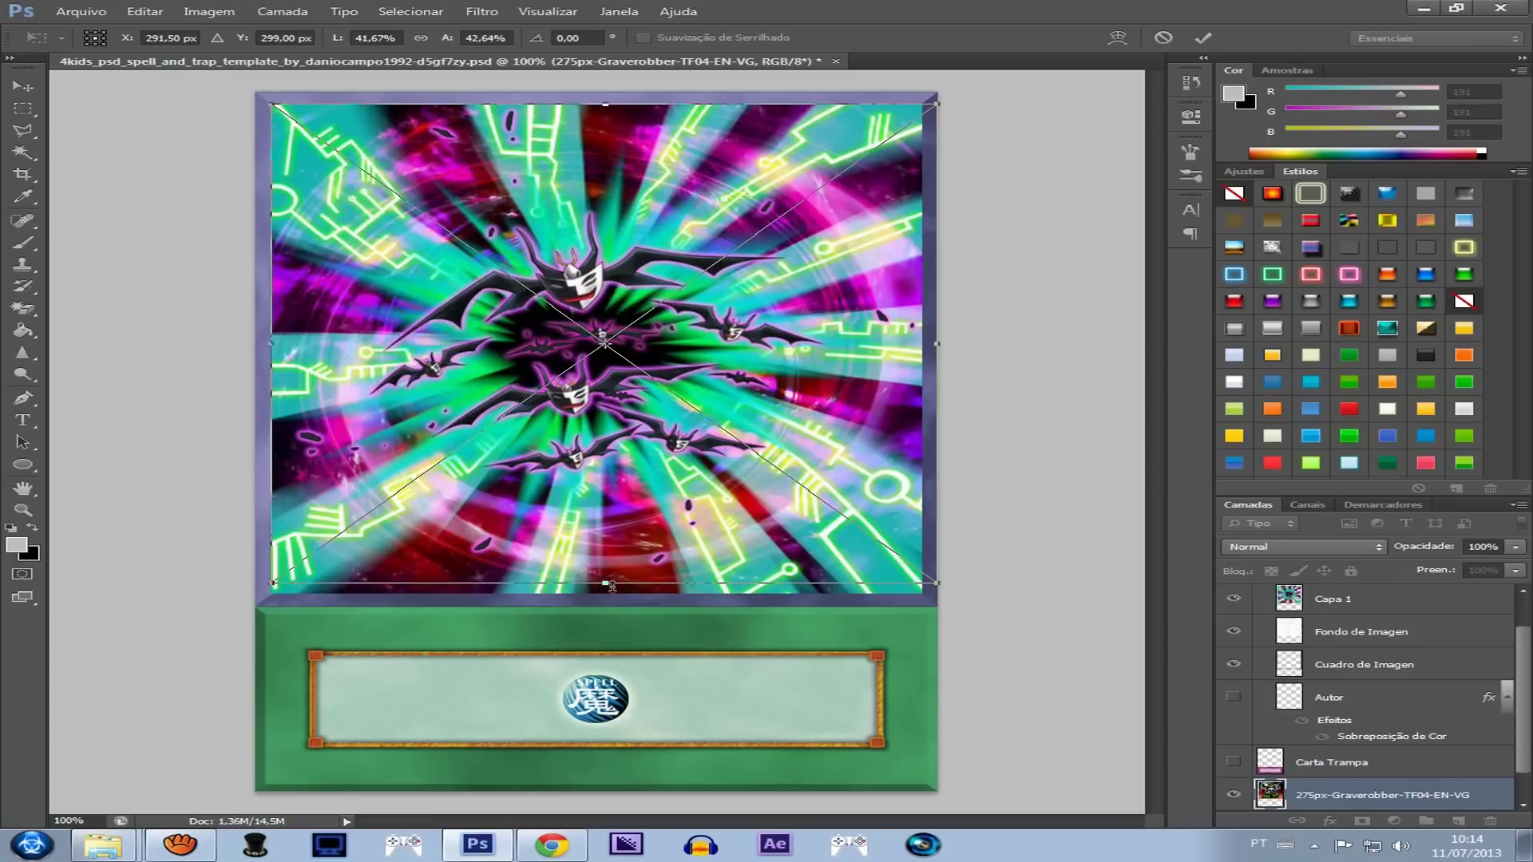
{"action": "left_click_drag", "start_coordinate": [611, 587], "coordinate": [611, 597]}
{"action": "left_click_drag", "start_coordinate": [937, 343], "coordinate": [922, 349]}
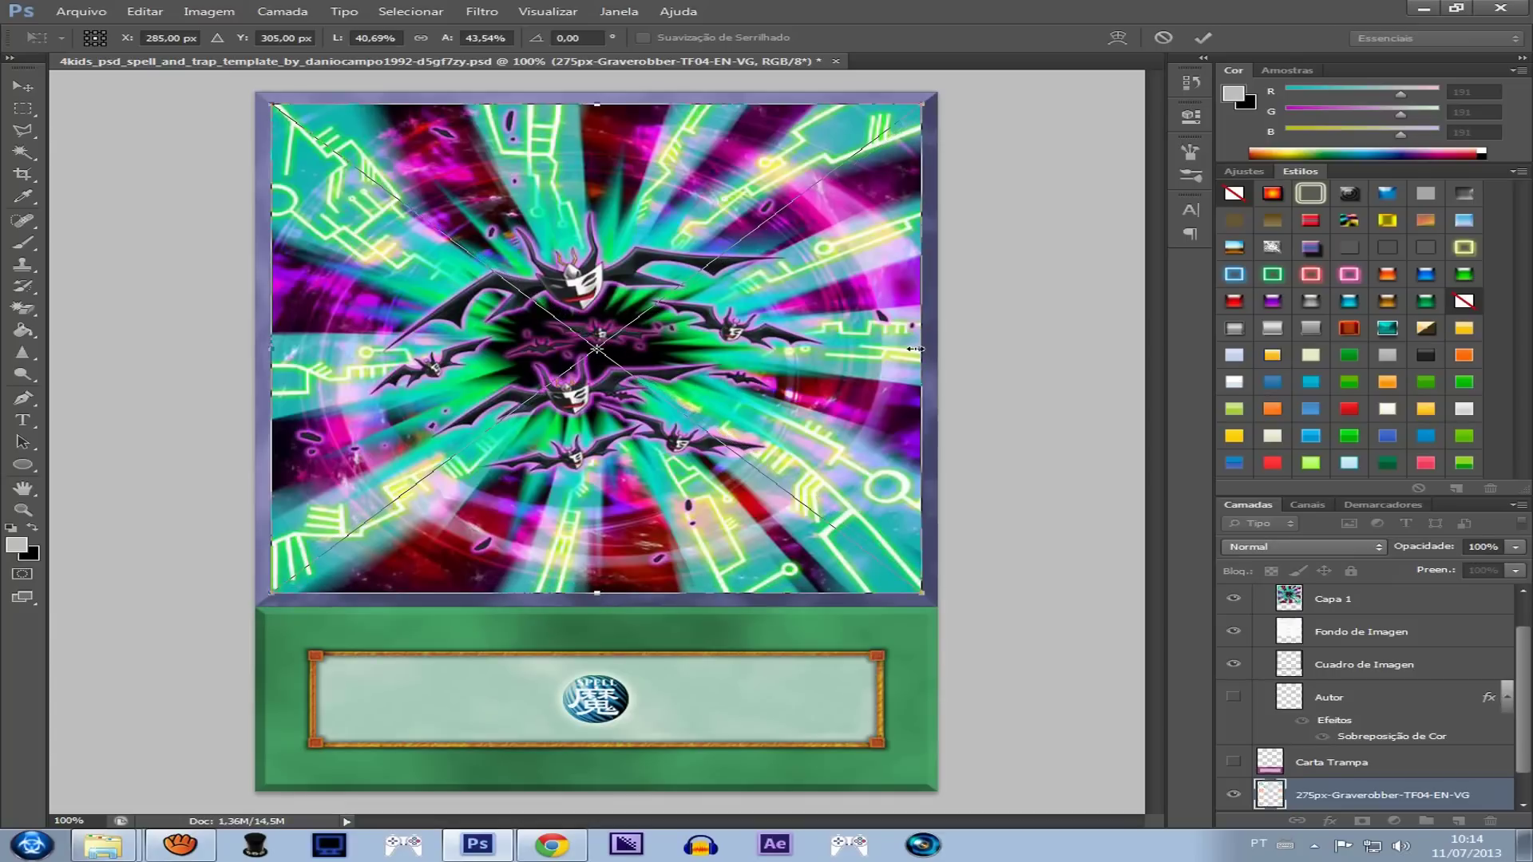
{"action": "key", "text": "Return"}
Step: Hide the Capa 1 sample picture layer and delete it from the Imagen, ATK, DEF group
{"action": "left_click", "coordinate": [1234, 599]}
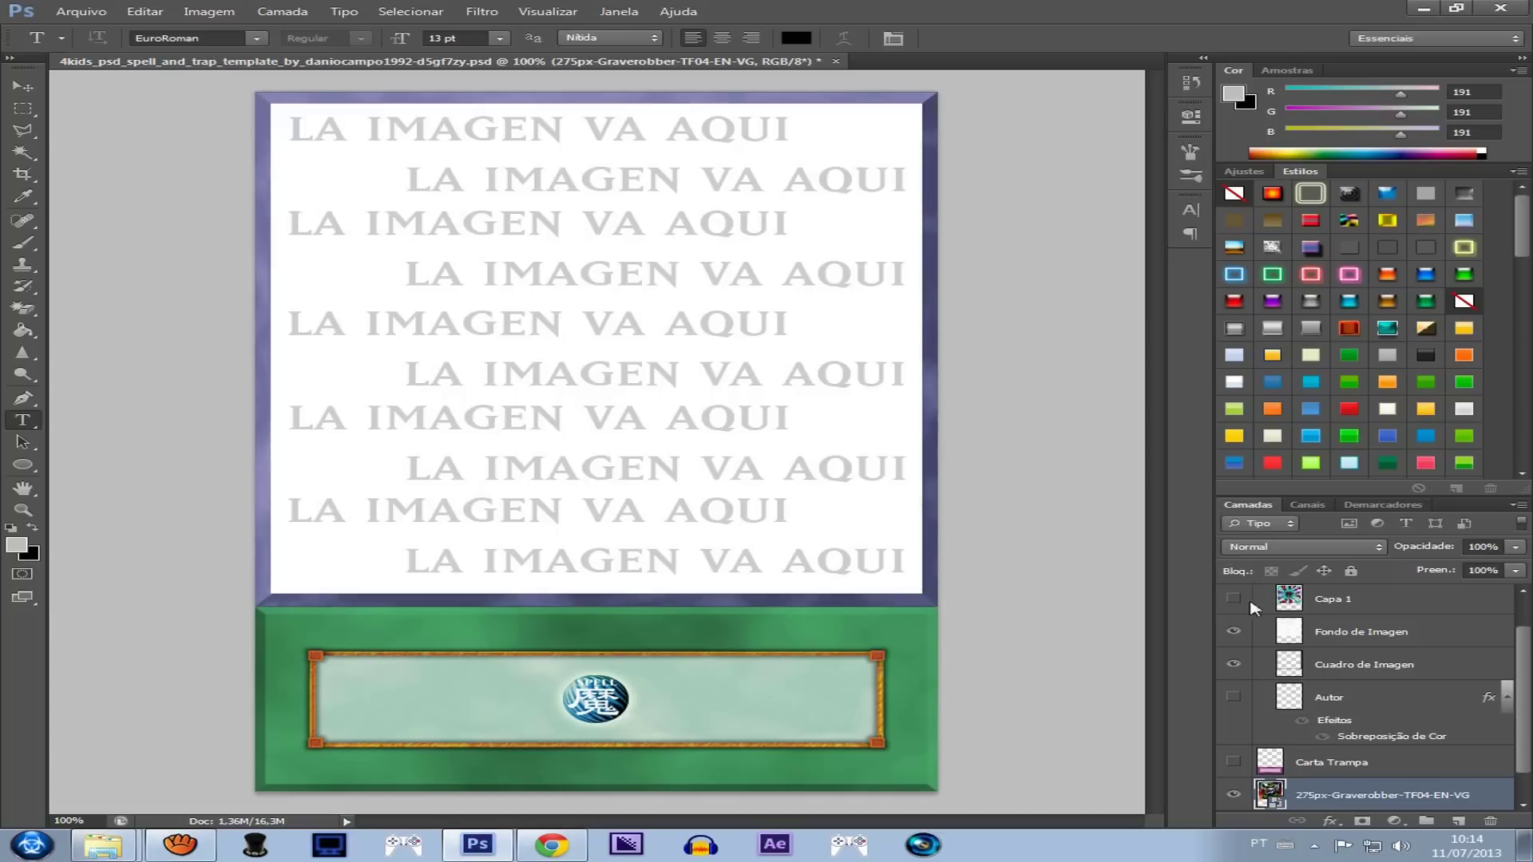
{"action": "left_click", "coordinate": [1309, 605]}
{"action": "key", "text": "Delete"}
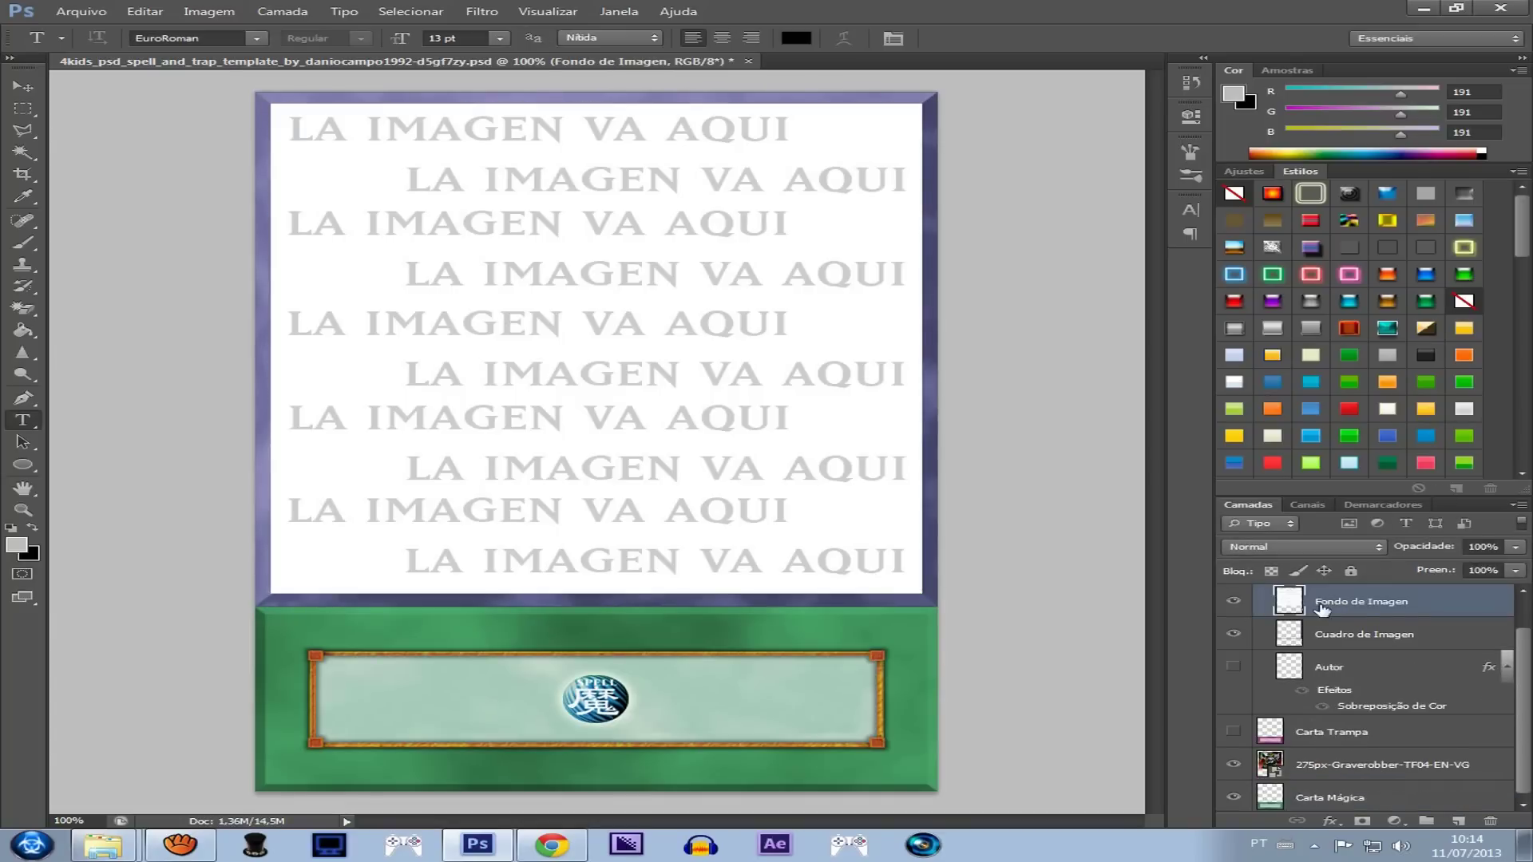
Step: Collapse the Imagen, ATK, DEF group and move the Graverobber layer up into the Atributos group
{"action": "scroll", "coordinate": [1501, 671], "scroll_direction": "up", "scroll_amount": 1}
{"action": "scroll", "coordinate": [1530, 683], "scroll_direction": "down", "scroll_amount": 1}
{"action": "scroll", "coordinate": [1530, 683], "scroll_direction": "up", "scroll_amount": 1}
{"action": "left_click", "coordinate": [1261, 616]}
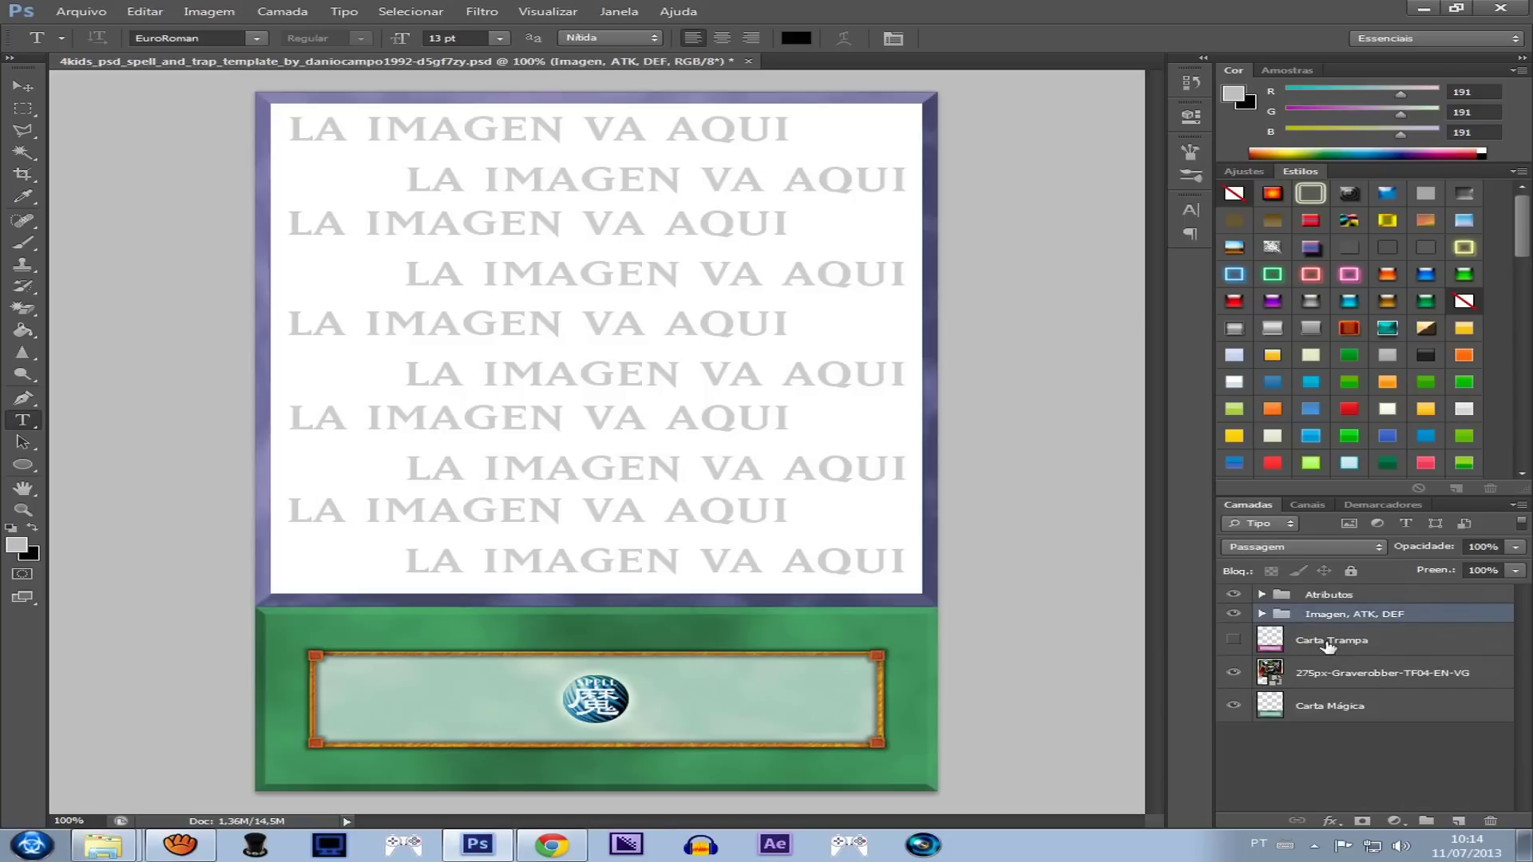
{"action": "left_click_drag", "start_coordinate": [1332, 678], "coordinate": [1328, 597]}
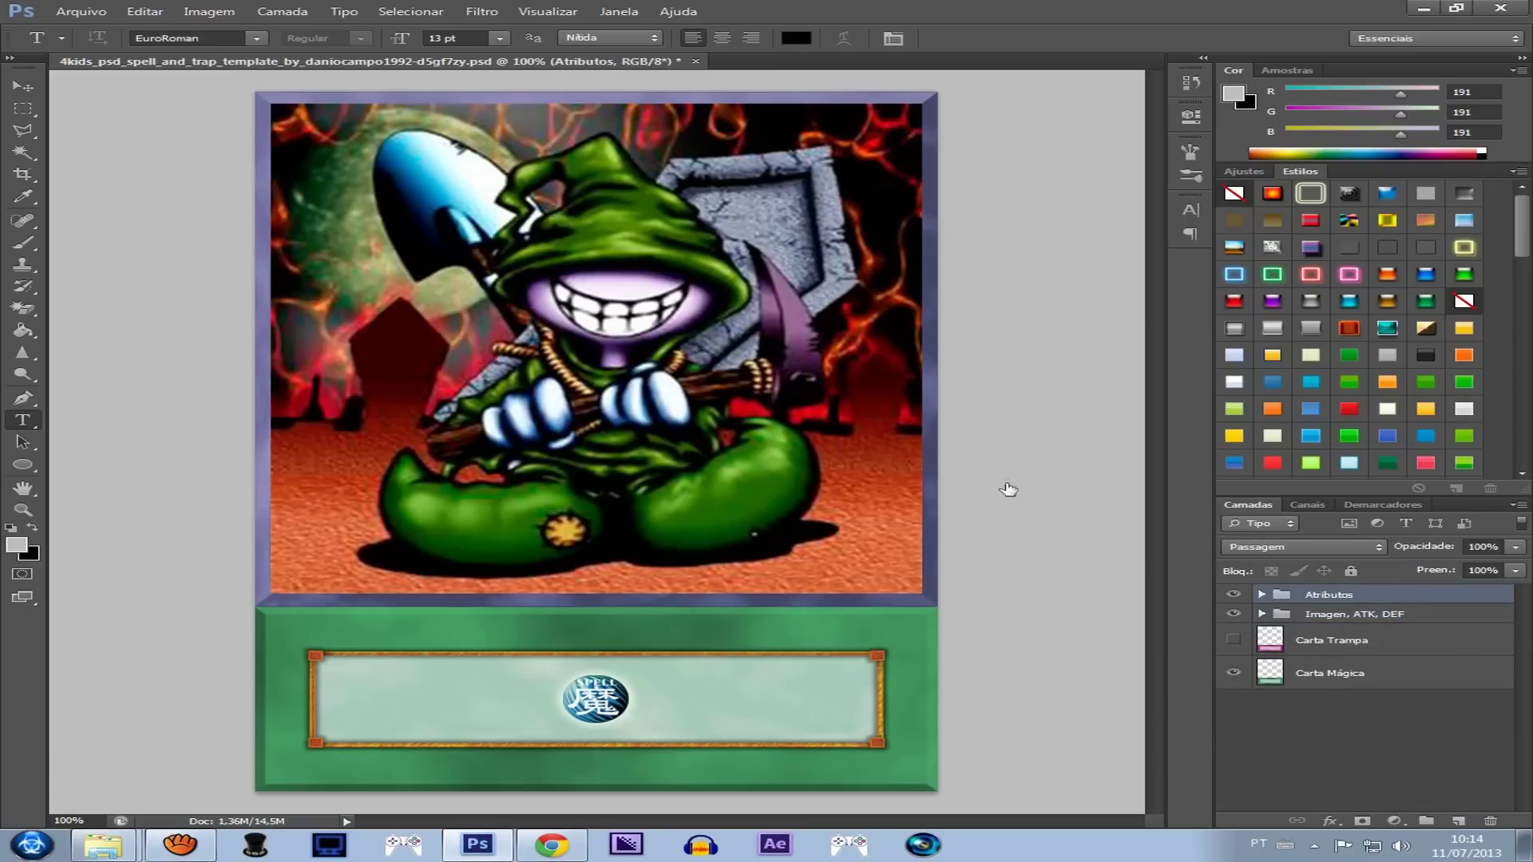
Step: Make the design a trap card by showing the Carta Trampa and TRAP layers and hiding Carta Mágica and SPELL
{"action": "left_click", "coordinate": [1233, 640]}
{"action": "left_click", "coordinate": [1234, 673]}
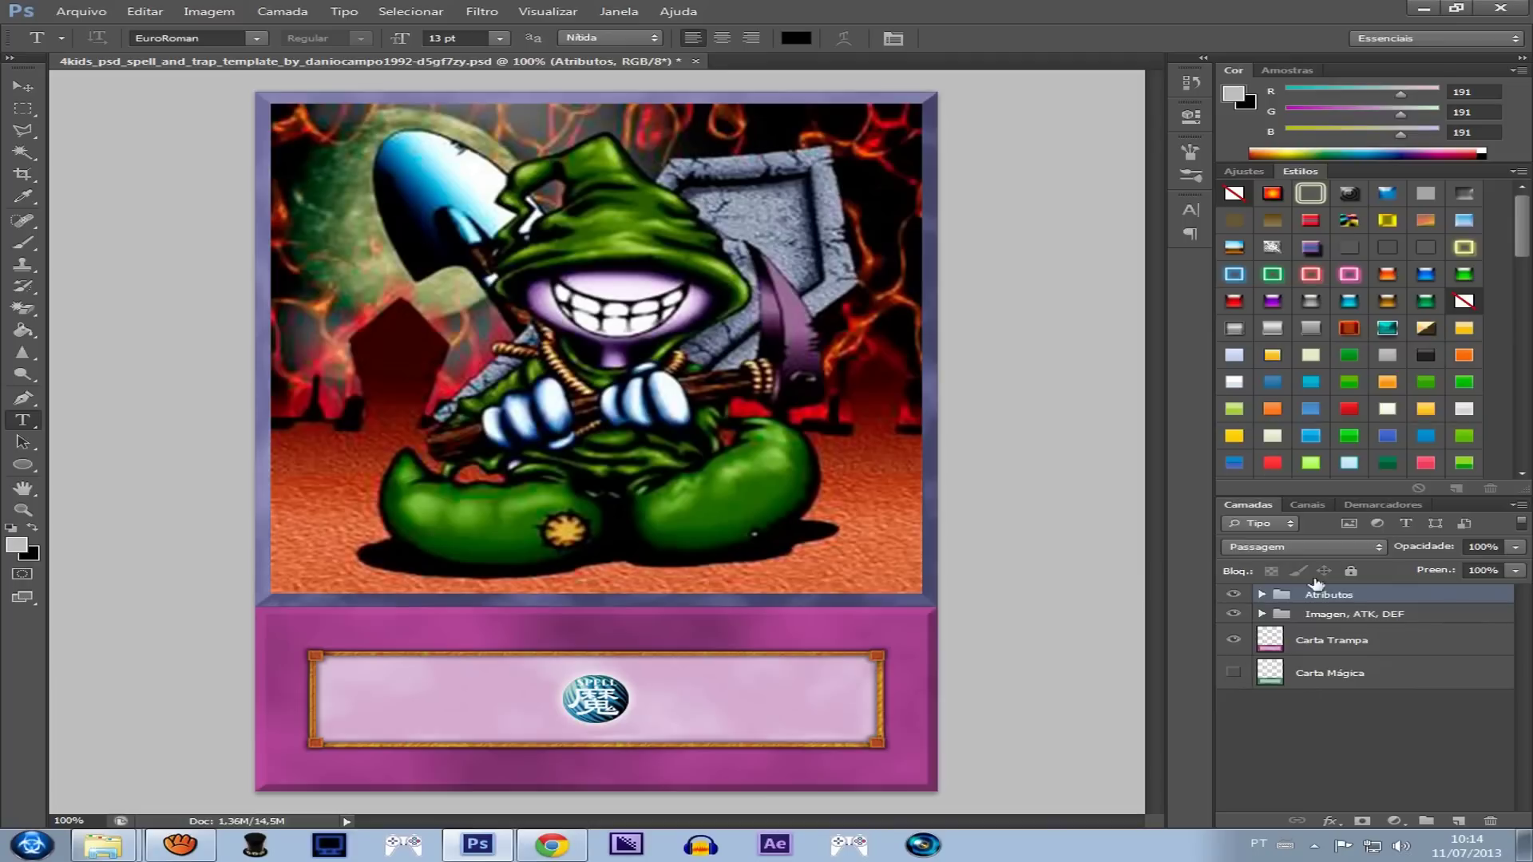
{"action": "left_click", "coordinate": [1318, 613]}
{"action": "left_click", "coordinate": [1268, 600]}
{"action": "left_click", "coordinate": [1265, 596]}
{"action": "left_click", "coordinate": [1233, 620]}
{"action": "left_click", "coordinate": [1233, 684]}
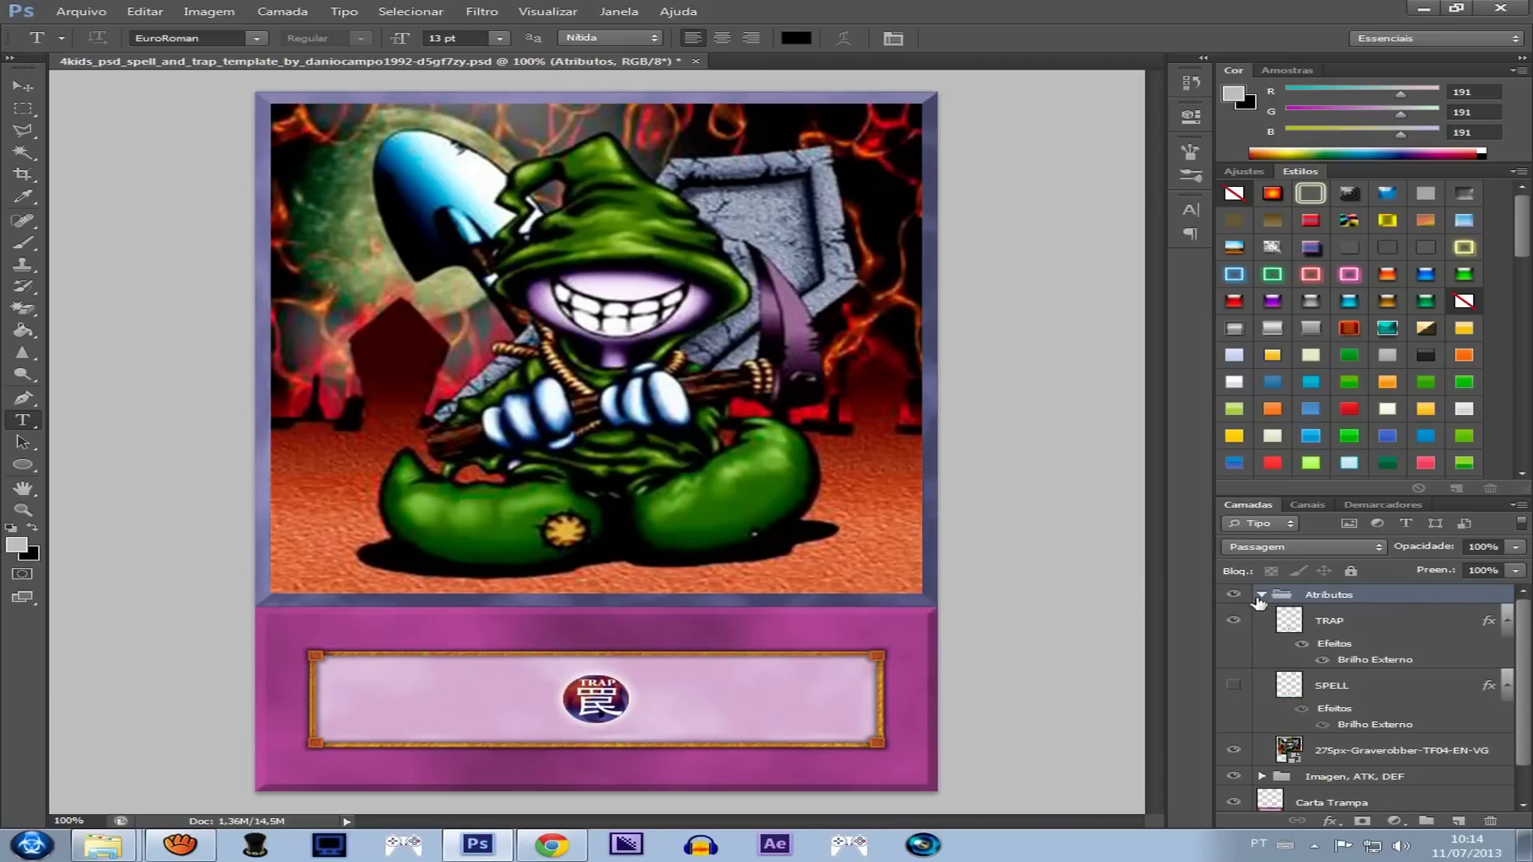
{"action": "left_click", "coordinate": [1260, 596]}
Step: Deselect and collapse the Atributos group and resize the trap card image to 177 pixels wide and 254 pixels high
{"action": "left_click", "coordinate": [1357, 761]}
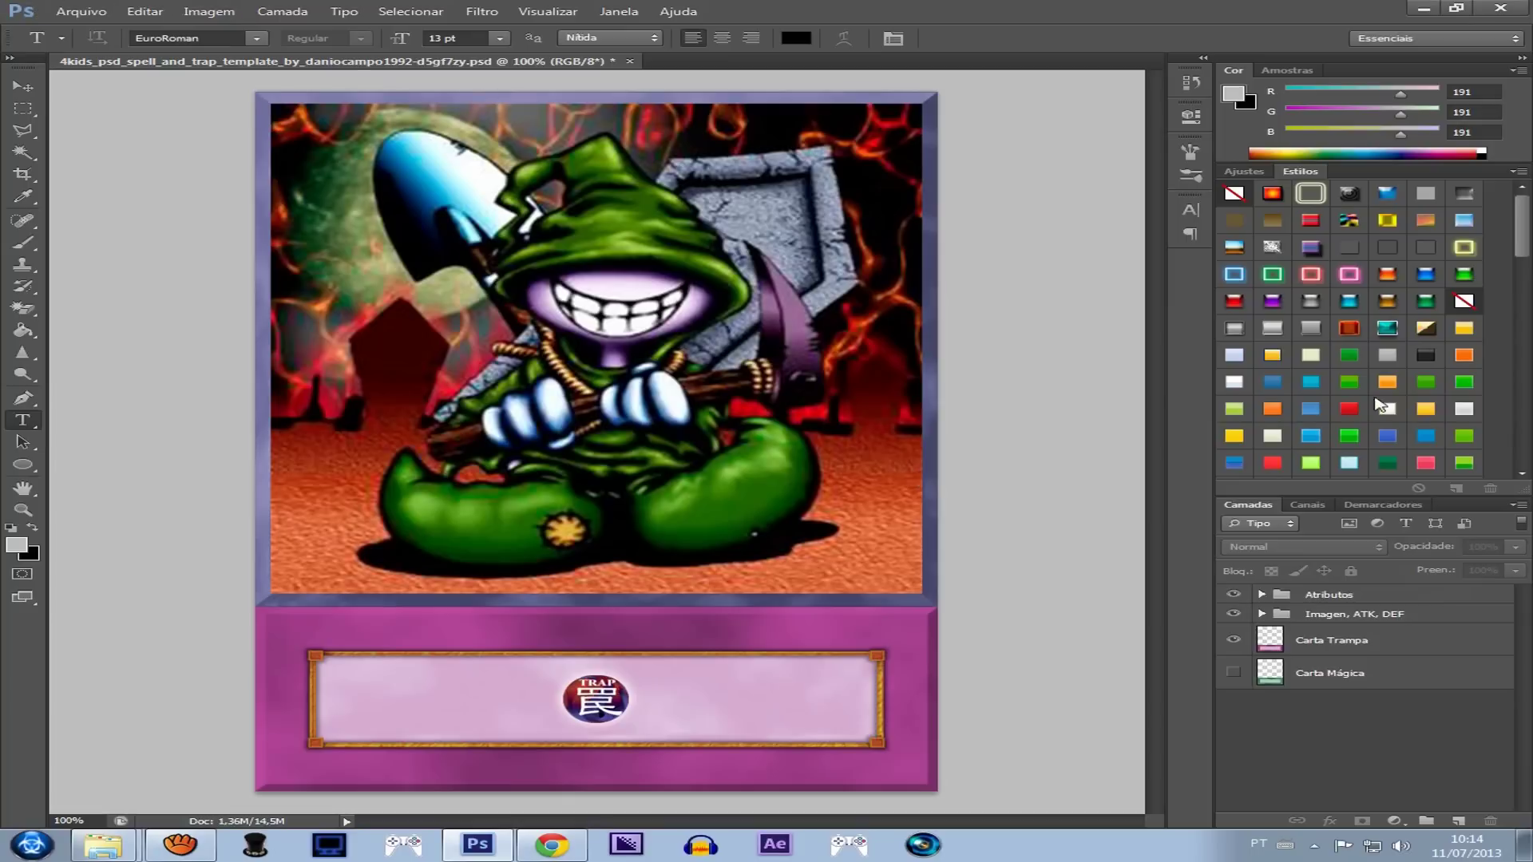
{"action": "left_click", "coordinate": [209, 12]}
{"action": "left_click", "coordinate": [264, 132]}
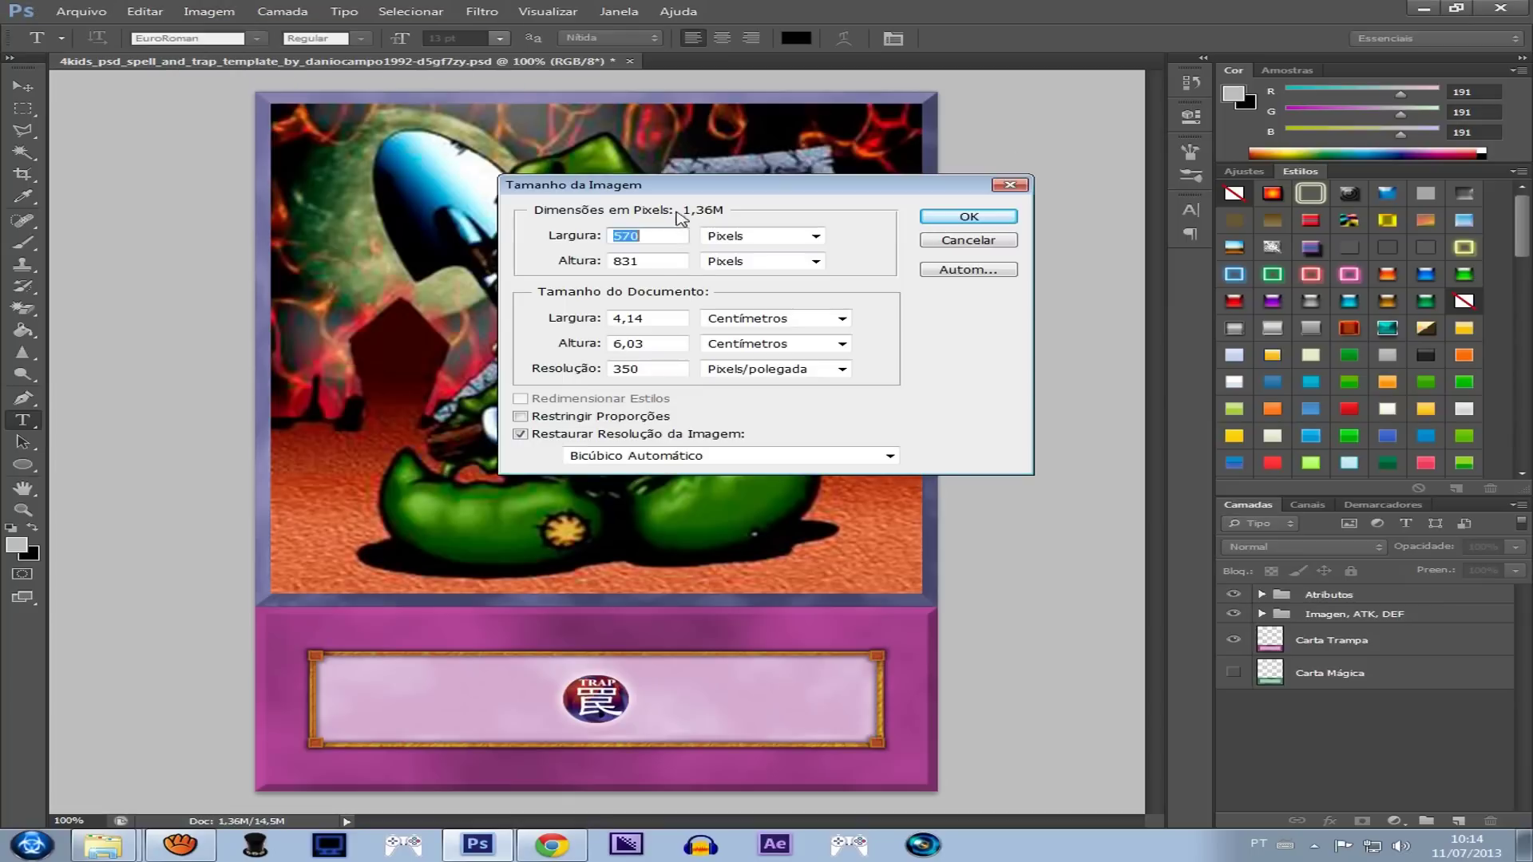
{"action": "type", "text": "177"}
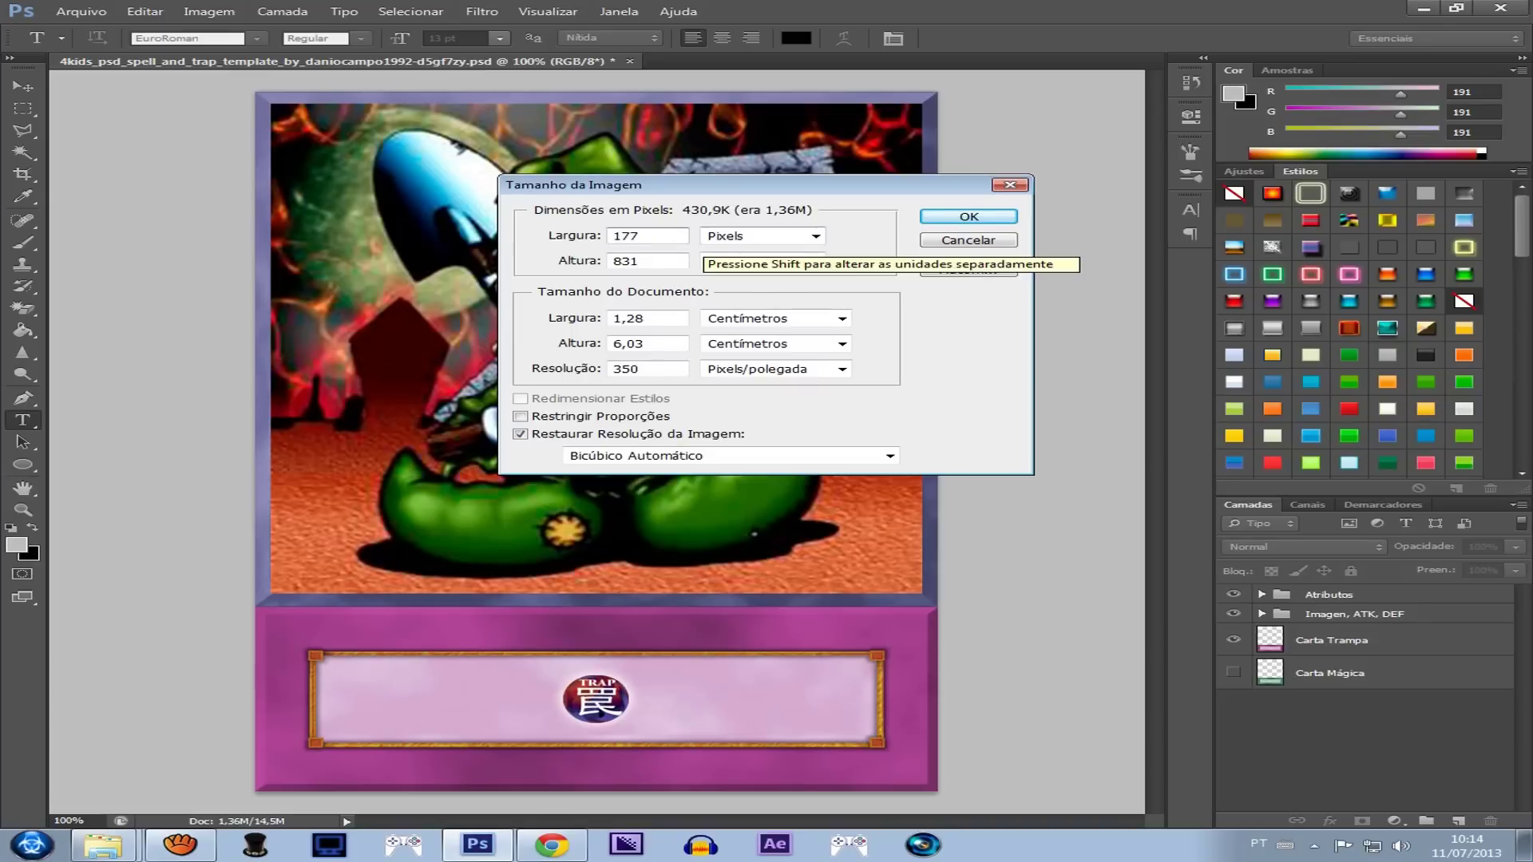
{"action": "left_click", "coordinate": [666, 264]}
{"action": "type", "text": "254"}
{"action": "key", "text": "Return"}
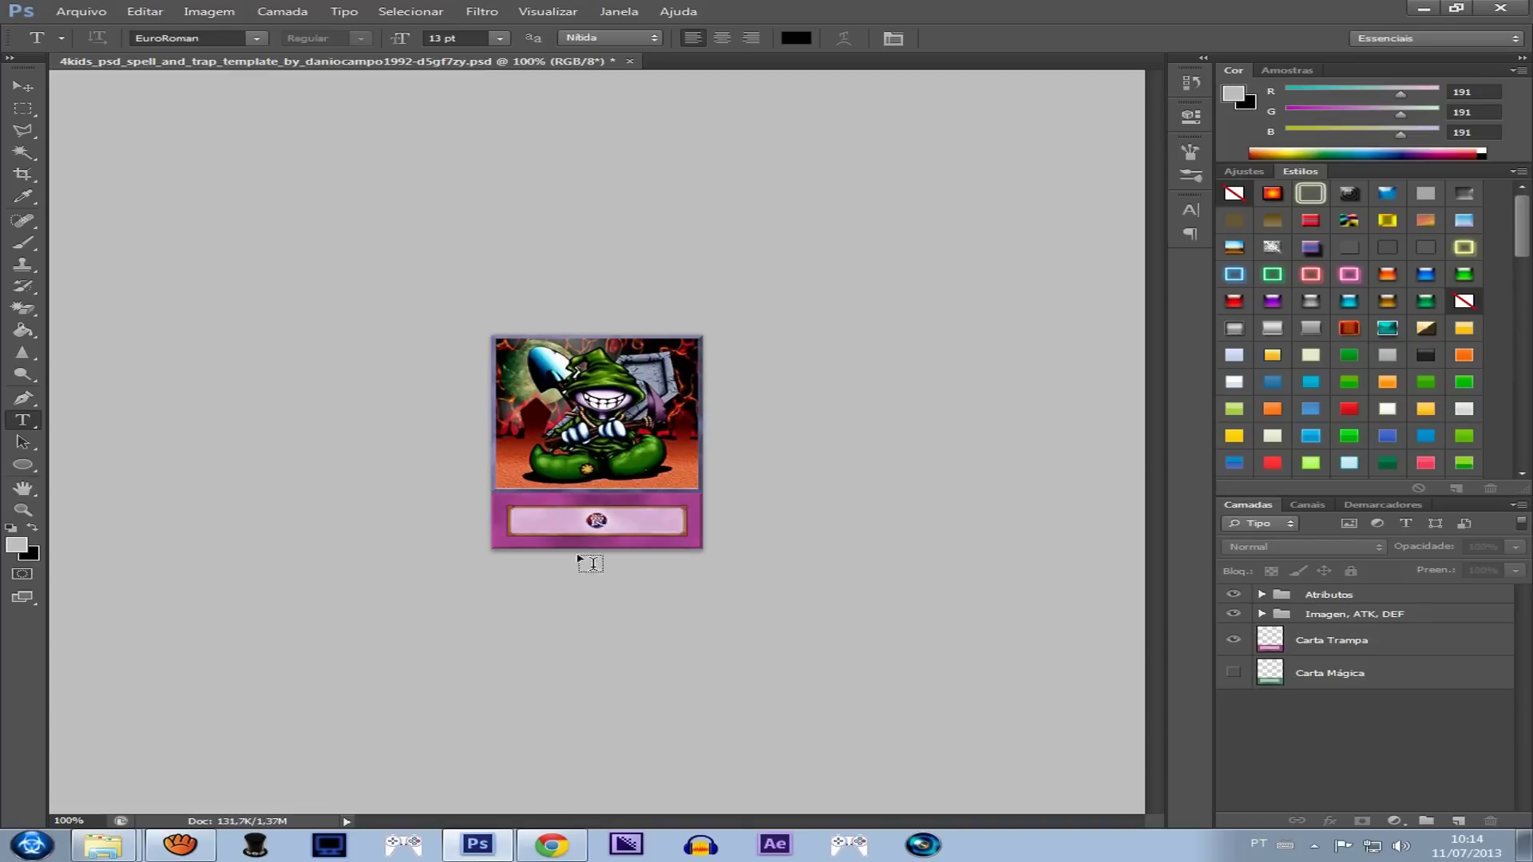
Step: Review the card's pixel dimensions in the image size settings and close them without changes
{"action": "left_click", "coordinate": [210, 11]}
{"action": "left_click", "coordinate": [351, 137]}
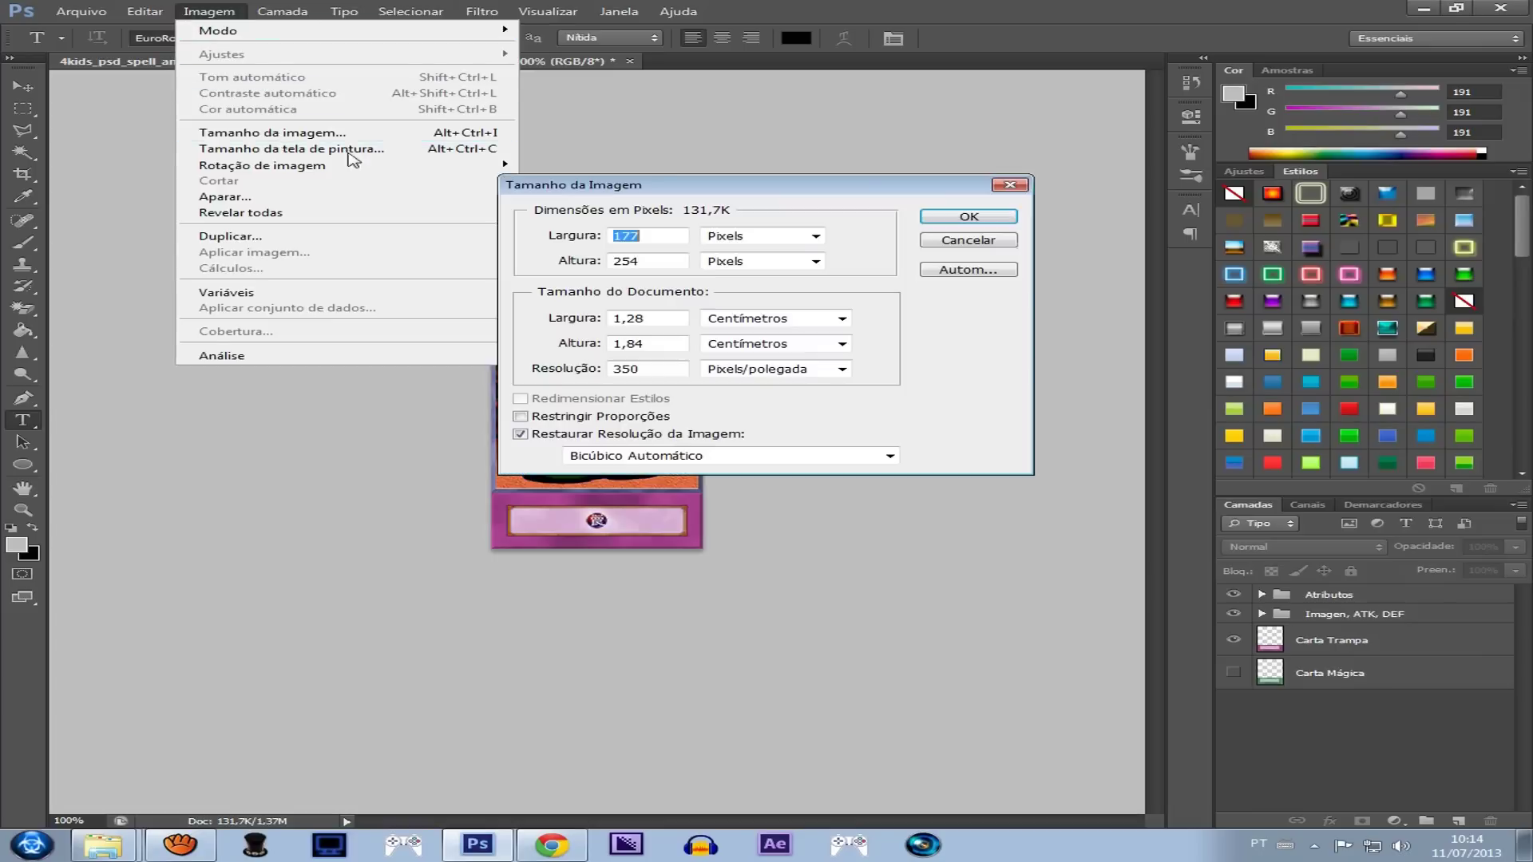
{"action": "left_click", "coordinate": [999, 186]}
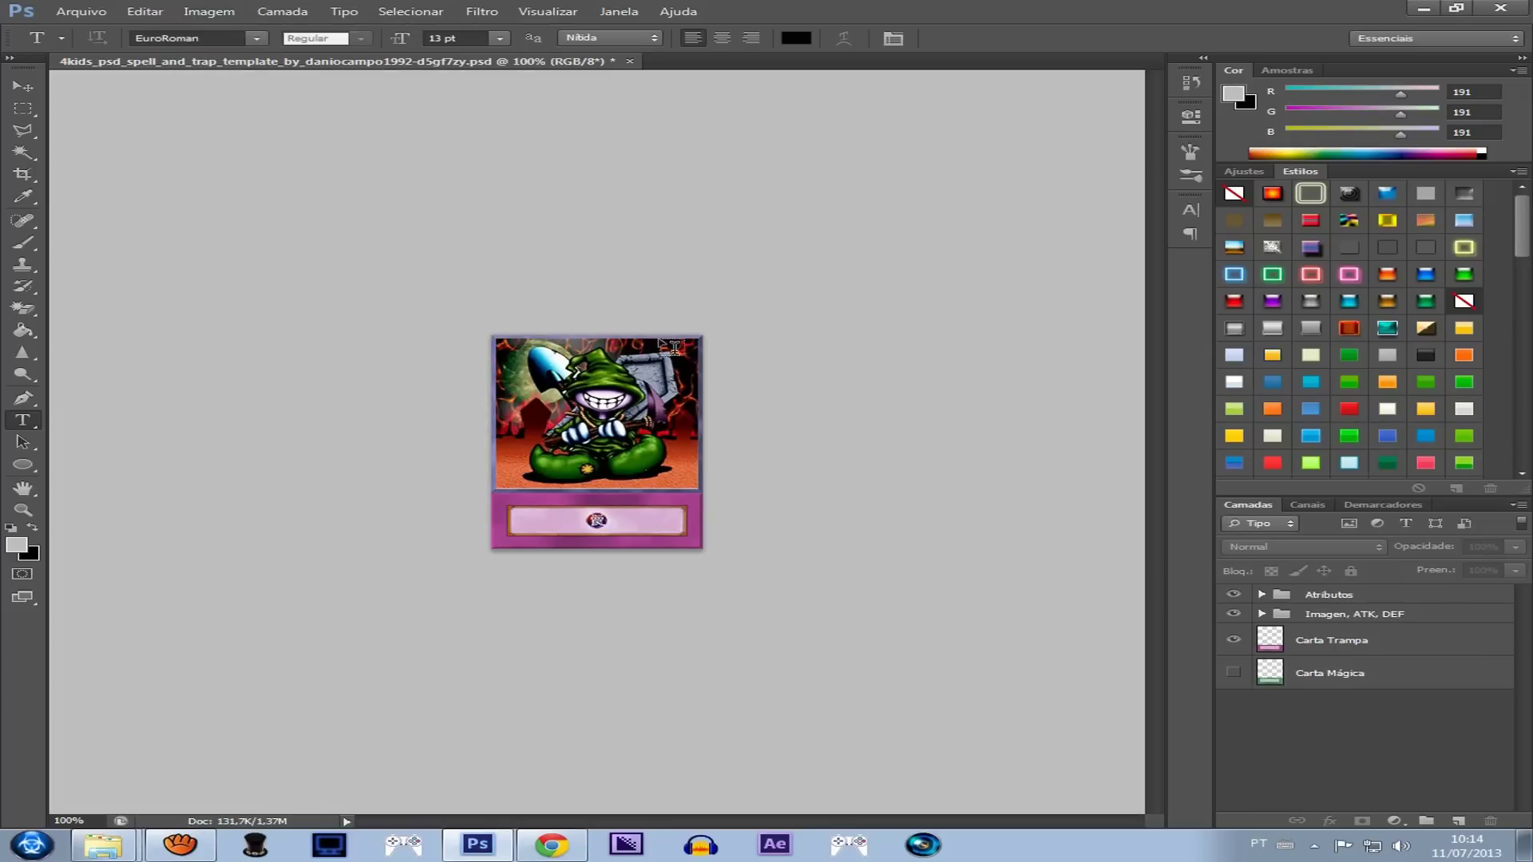
{"action": "left_click", "coordinate": [552, 844]}
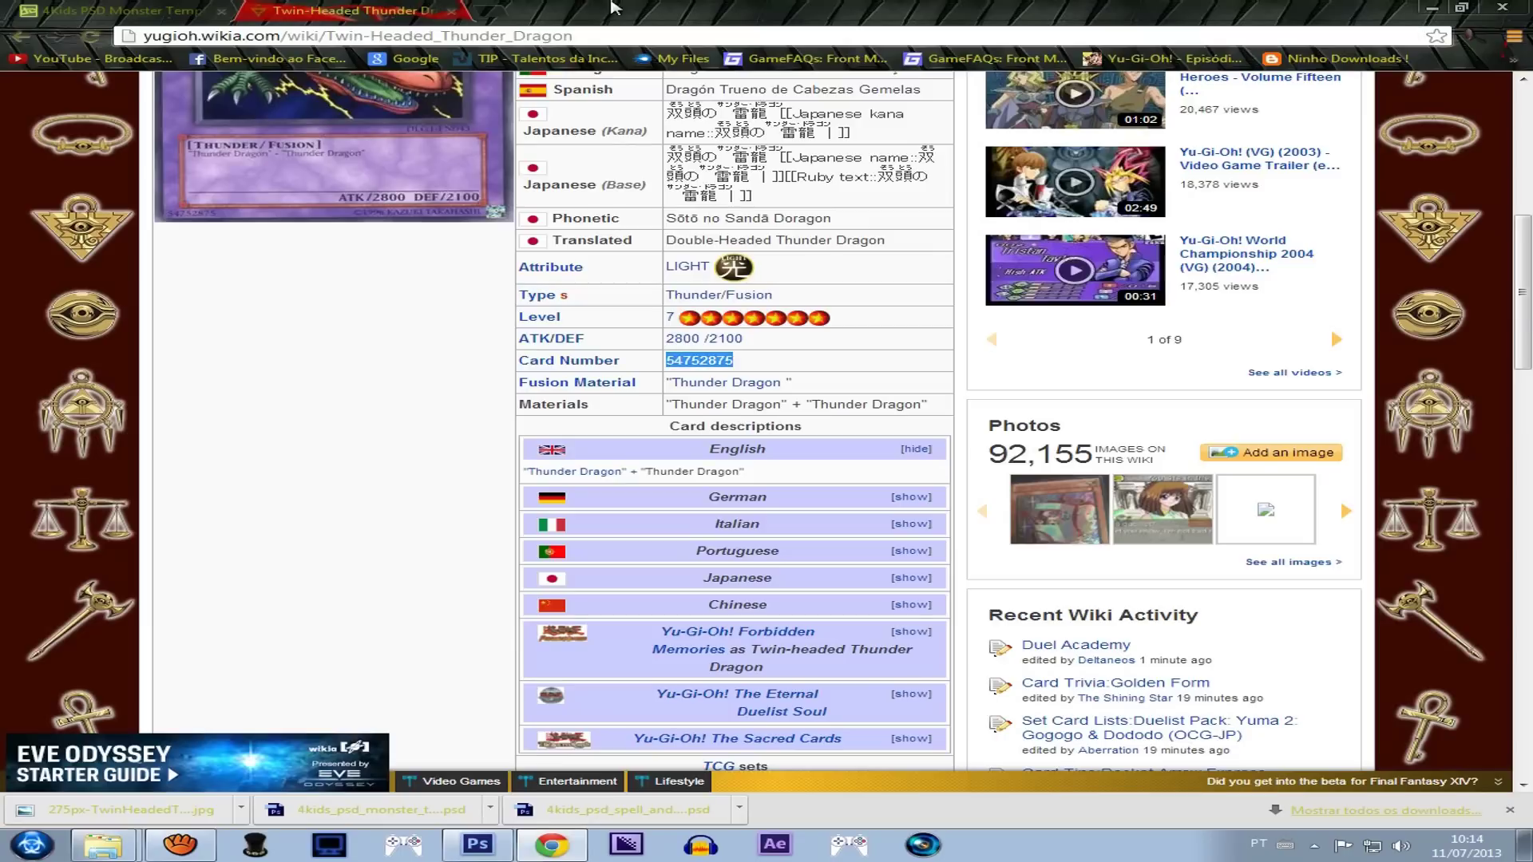
{"action": "scroll", "coordinate": [1413, 123], "scroll_direction": "up", "scroll_amount": 8}
{"action": "left_click", "coordinate": [1098, 302]}
{"action": "type", "text": "gr"}
{"action": "key", "text": "BackSpace"}
{"action": "key", "text": "BackSpace"}
{"action": "key", "text": "BackSpace"}
{"action": "key", "text": "BackSpace"}
{"action": "key", "text": "BackSpace"}
{"action": "key", "text": "BackSpace"}
Step: Quit Photoshop without saving the changes to the spell and trap template and return to the desktop
{"action": "left_click", "coordinate": [477, 845]}
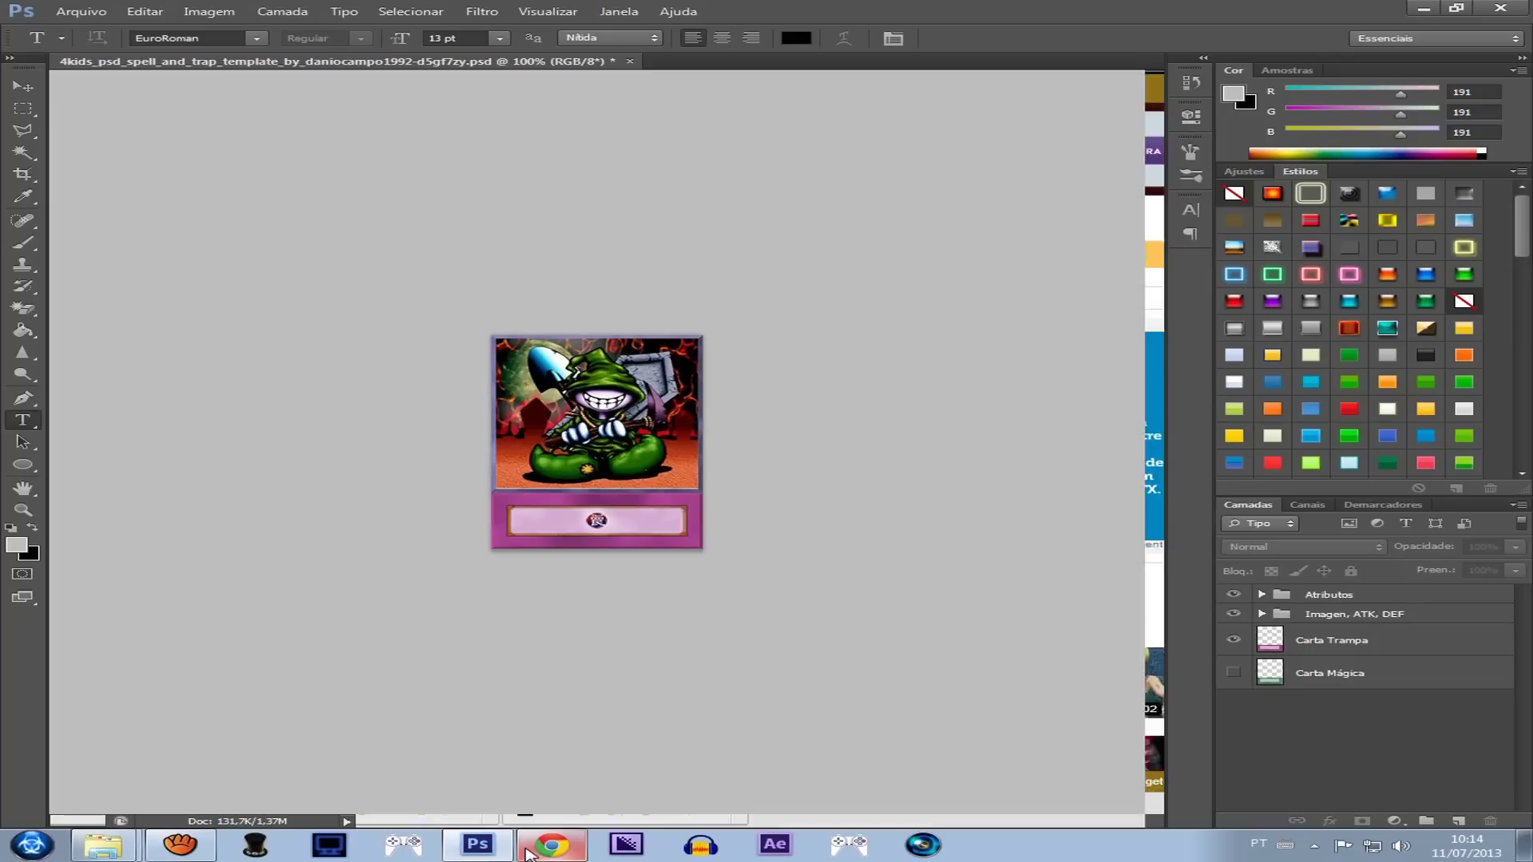
{"action": "key", "text": "ctrl+q"}
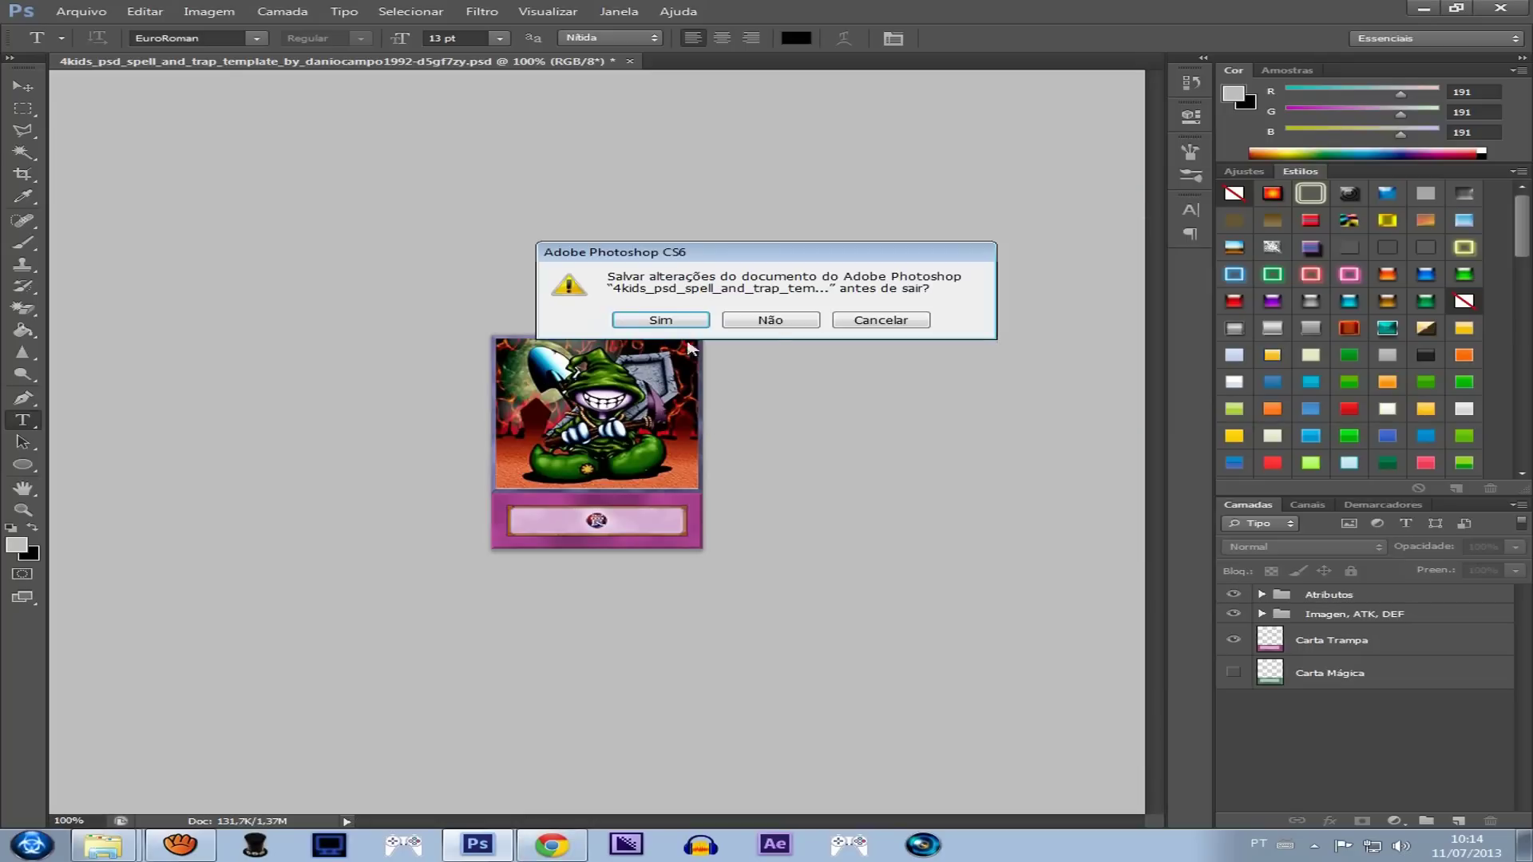
{"action": "left_click", "coordinate": [770, 320]}
{"action": "left_click", "coordinate": [1513, 8]}
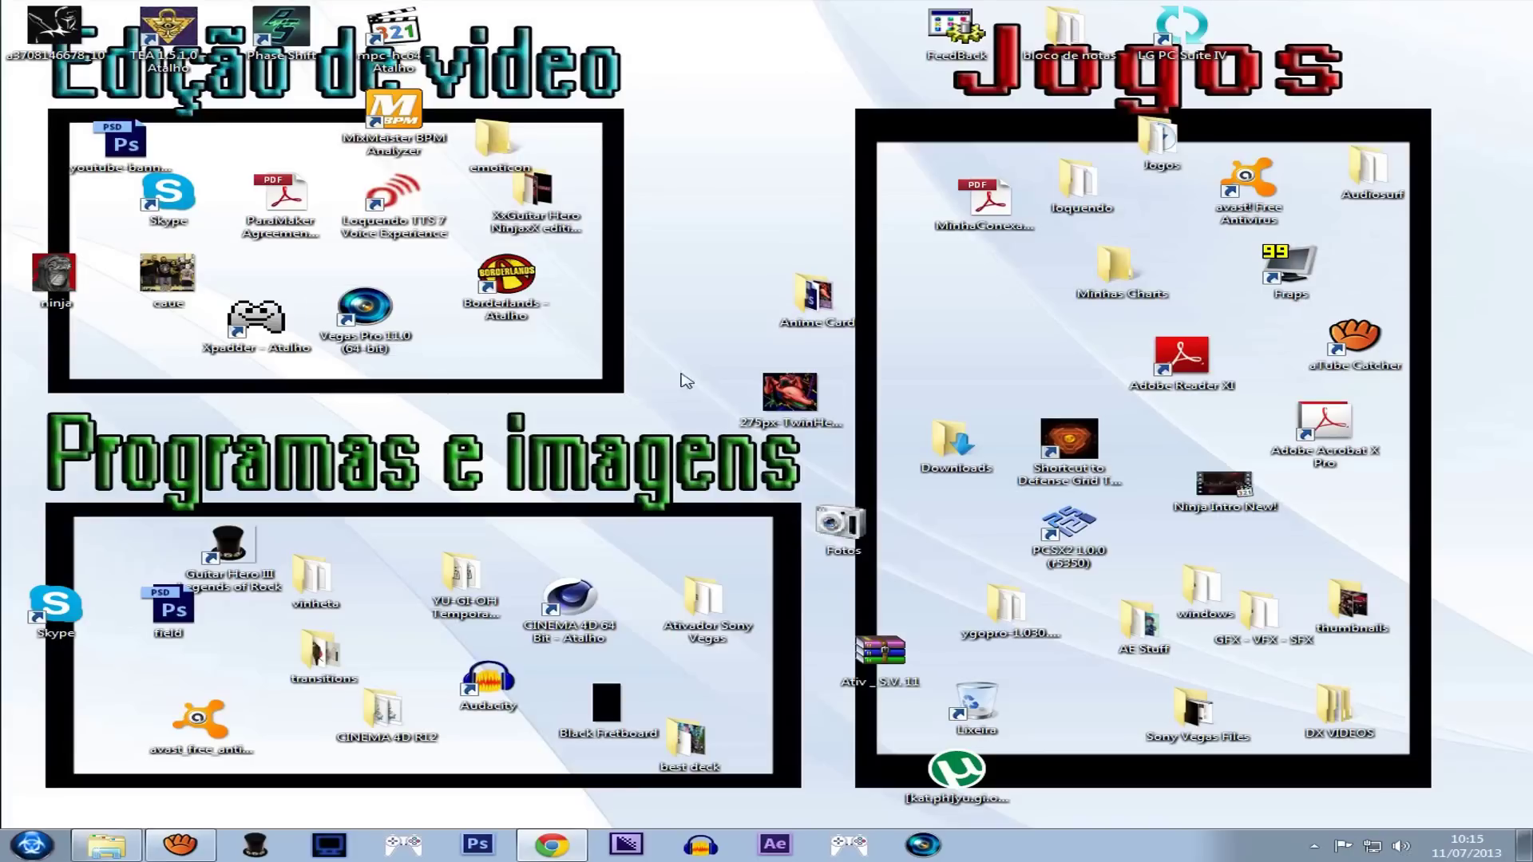
Step: Reposition the Anime Card folder, the 275px Twin-Headed Thunder Dragon image and the Guitar Hero III shortcut on the desktop
{"action": "left_click_drag", "start_coordinate": [814, 297], "coordinate": [759, 250]}
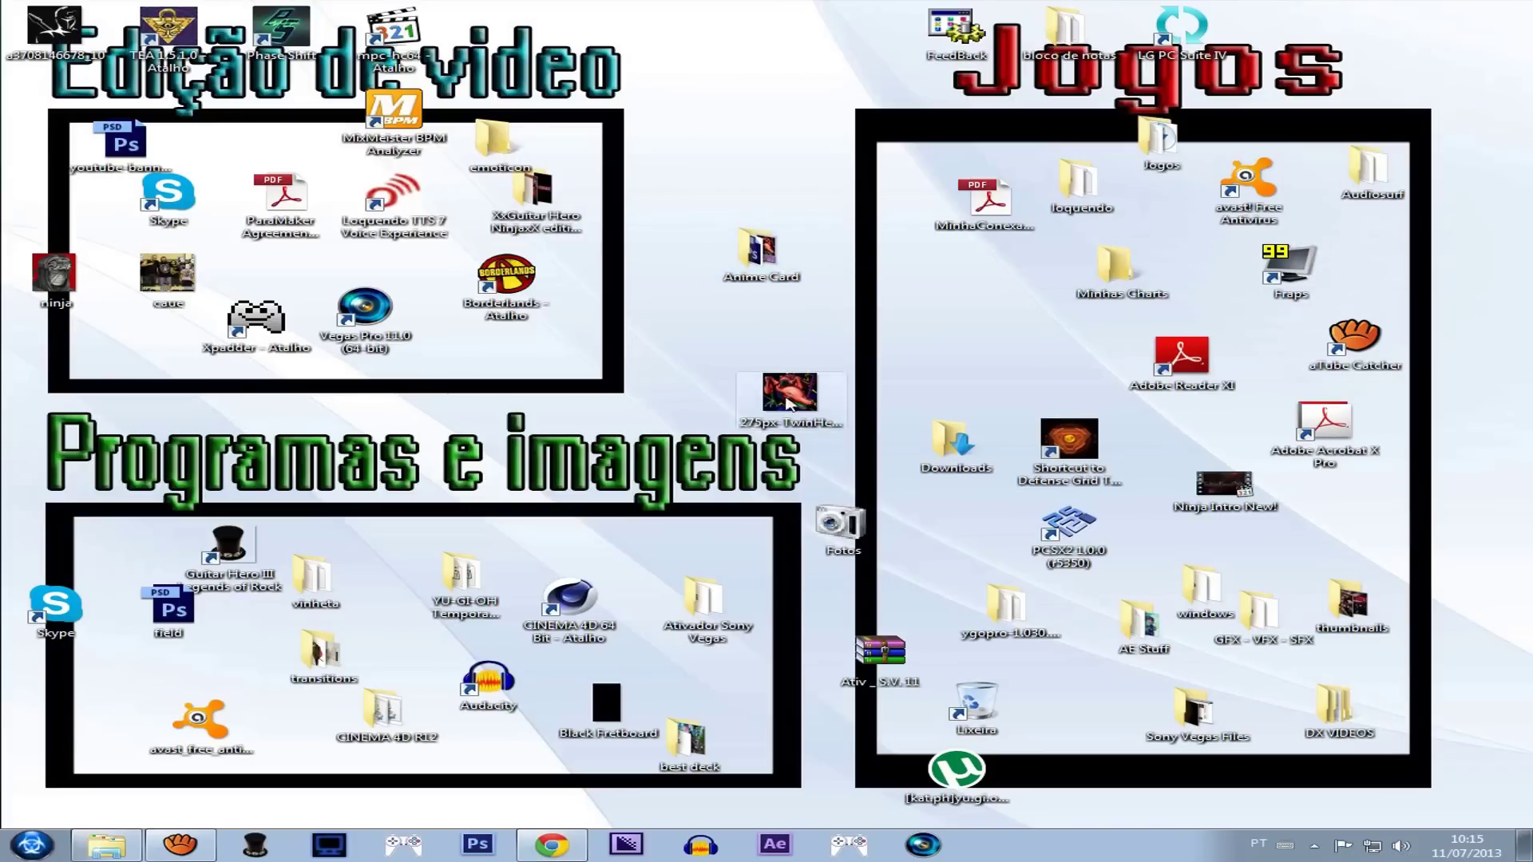
{"action": "left_click_drag", "start_coordinate": [789, 411], "coordinate": [701, 370]}
{"action": "left_click_drag", "start_coordinate": [214, 581], "coordinate": [261, 509]}
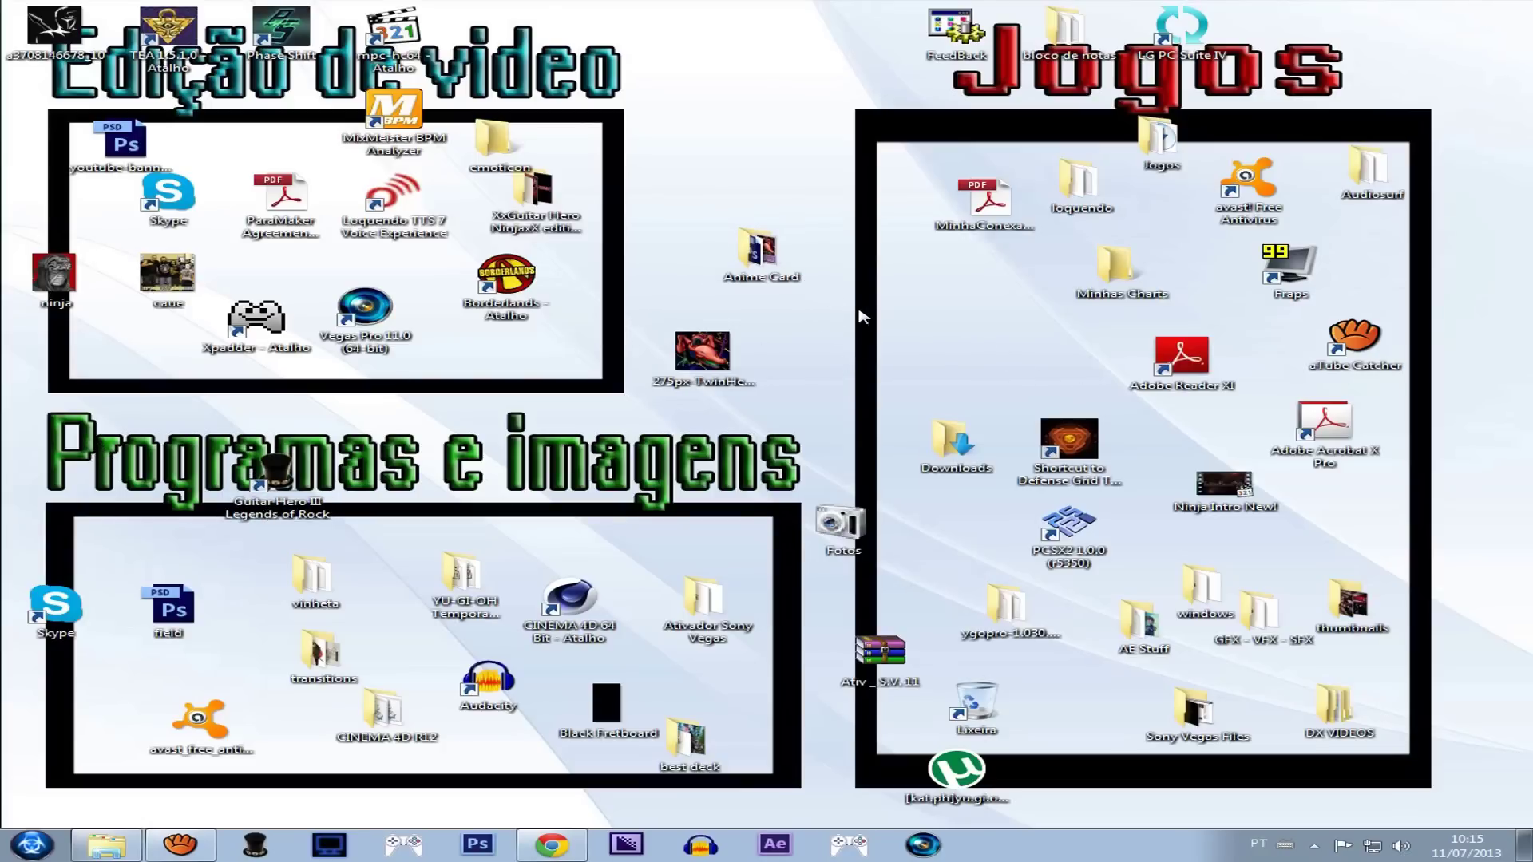
Step: Look into the Anime Card folder on the desktop and return to the desktop
{"action": "left_click", "coordinate": [551, 844]}
{"action": "left_click", "coordinate": [551, 844]}
{"action": "double_click", "coordinate": [778, 249]}
{"action": "left_click", "coordinate": [1156, 42]}
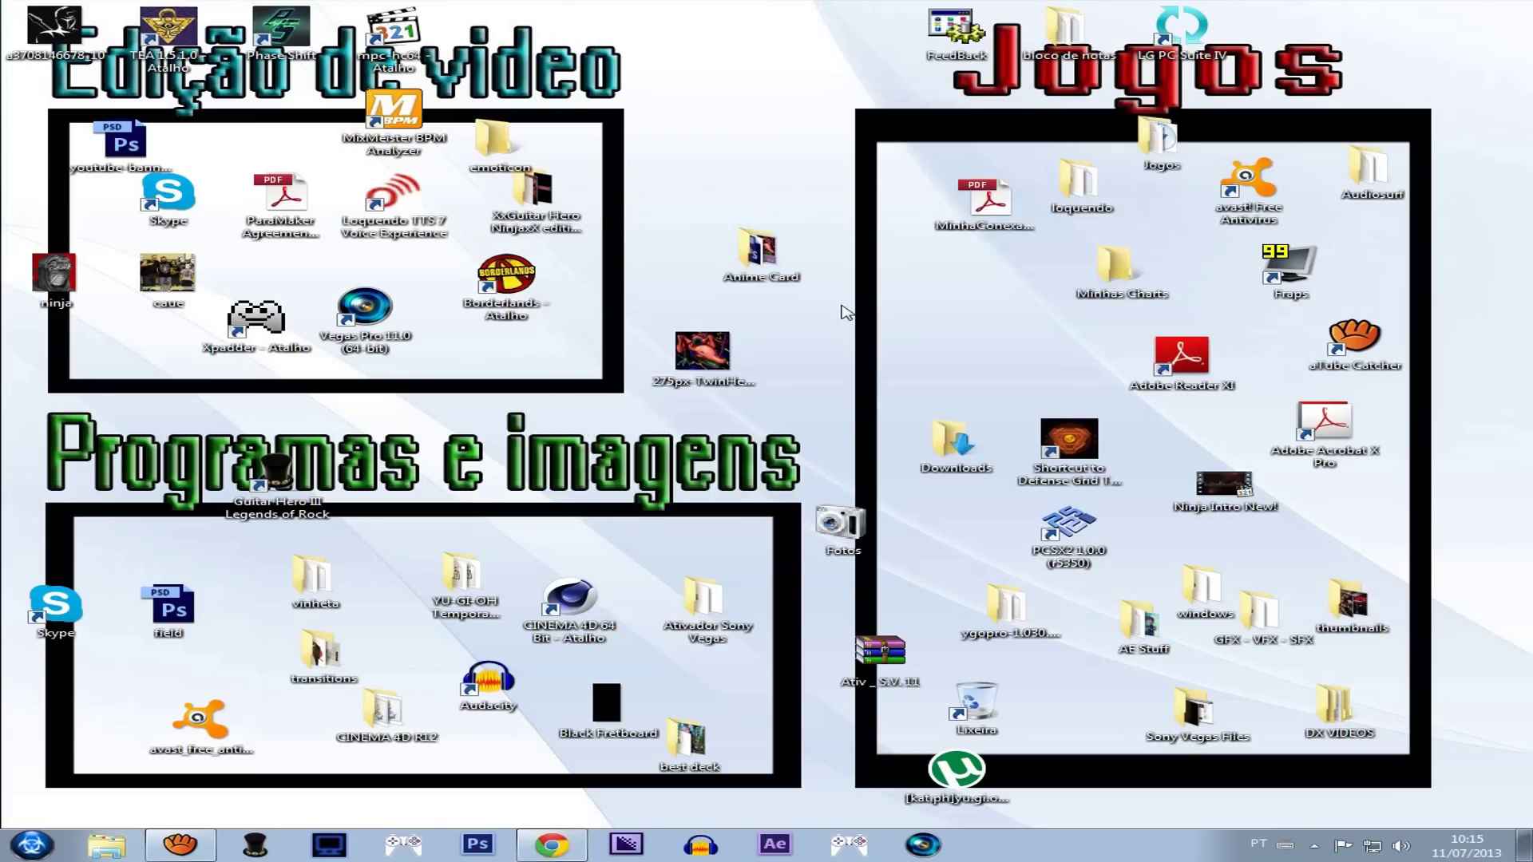
{"action": "left_click", "coordinate": [702, 351]}
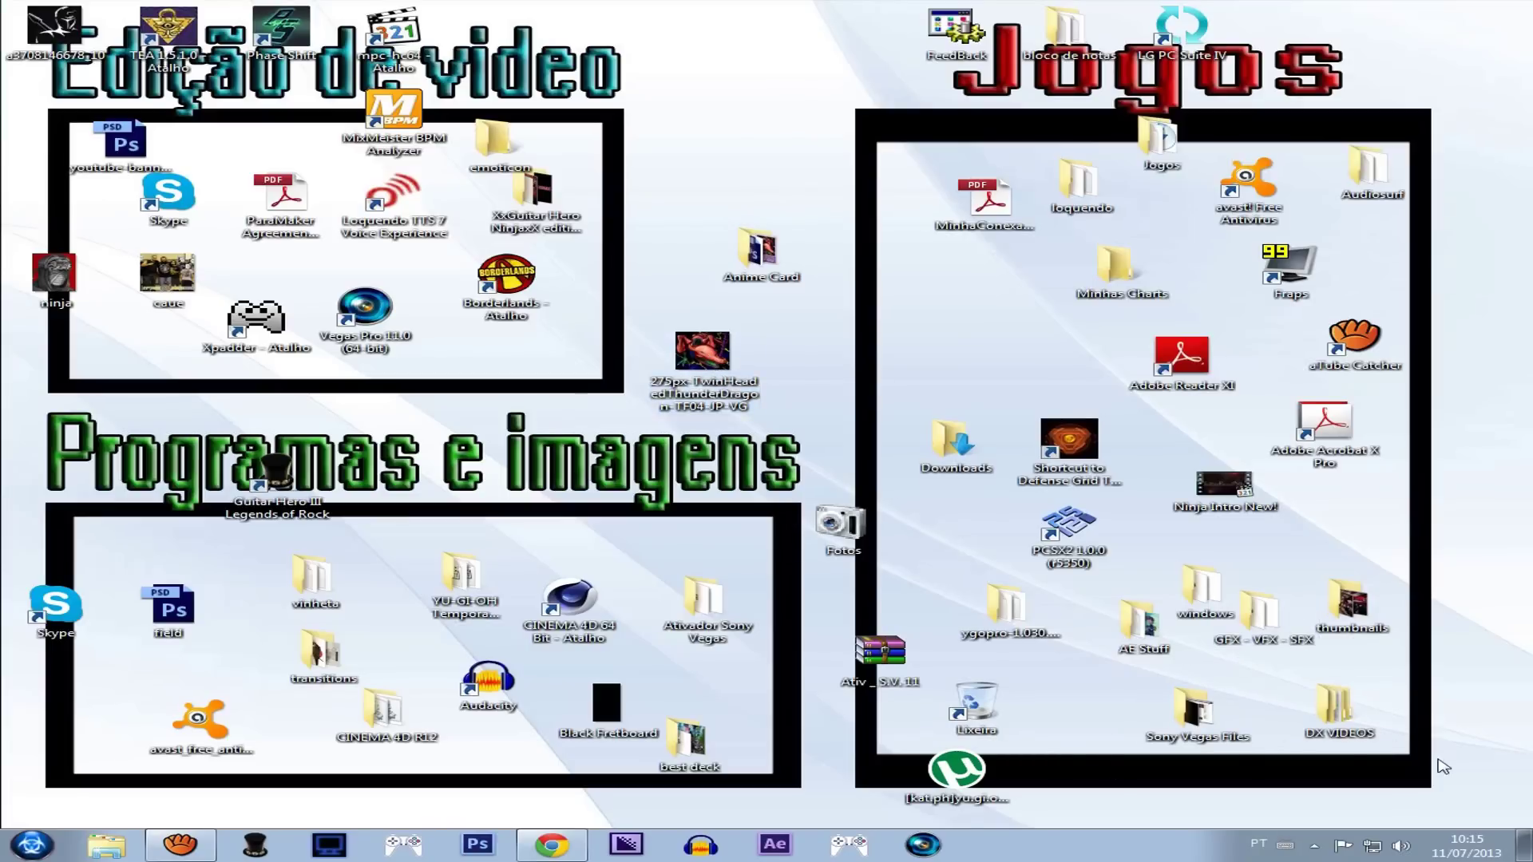
Step: Browse the finished card images in the anime cards folder of ygopro-1.030.0-V2-Percy-full and return to the desktop
{"action": "double_click", "coordinate": [994, 631]}
{"action": "double_click", "coordinate": [1121, 56]}
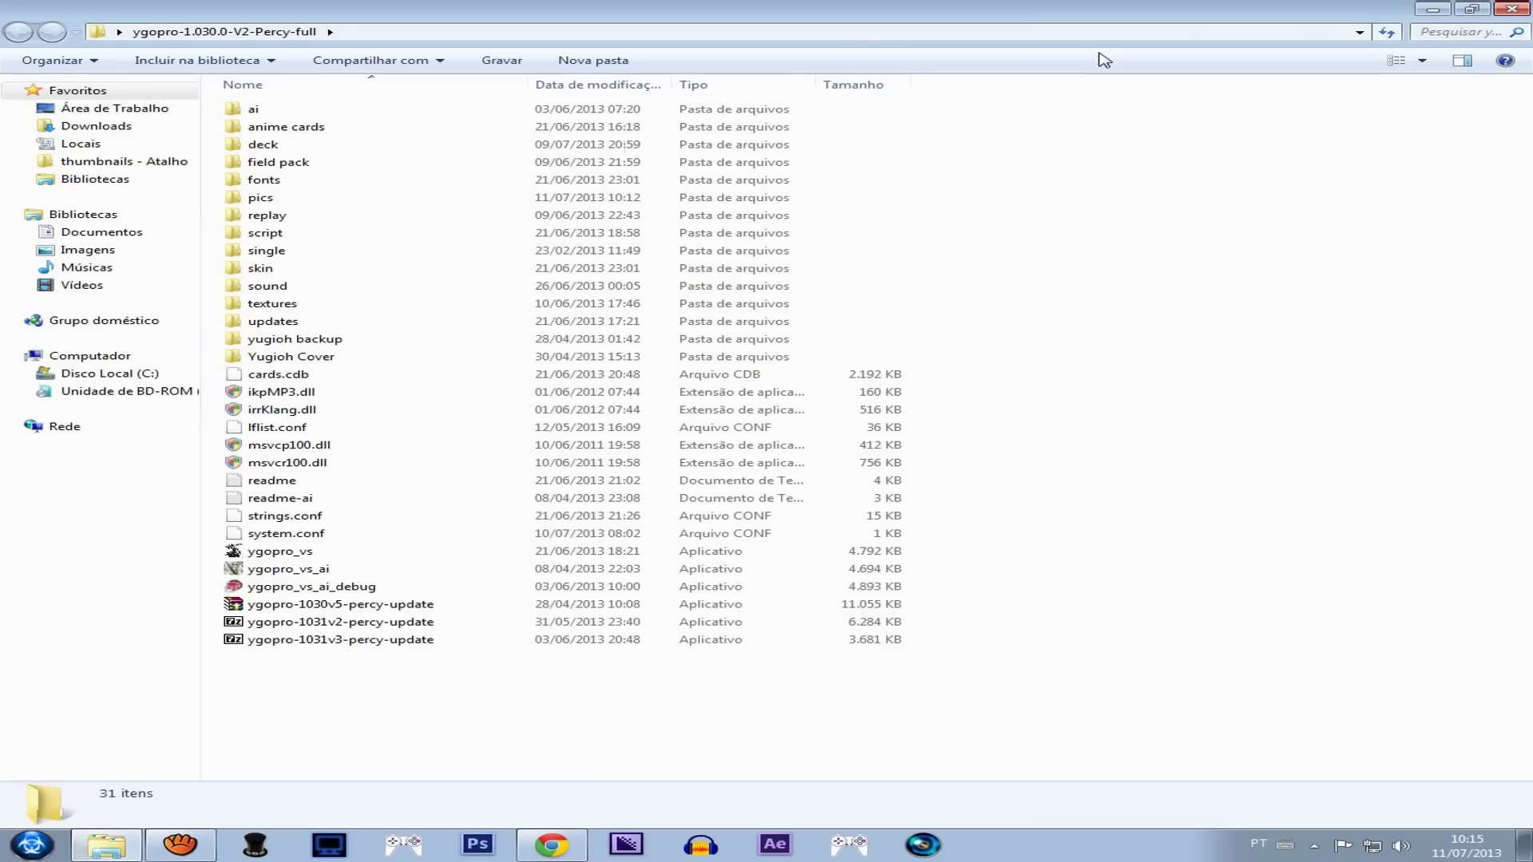
{"action": "double_click", "coordinate": [288, 126]}
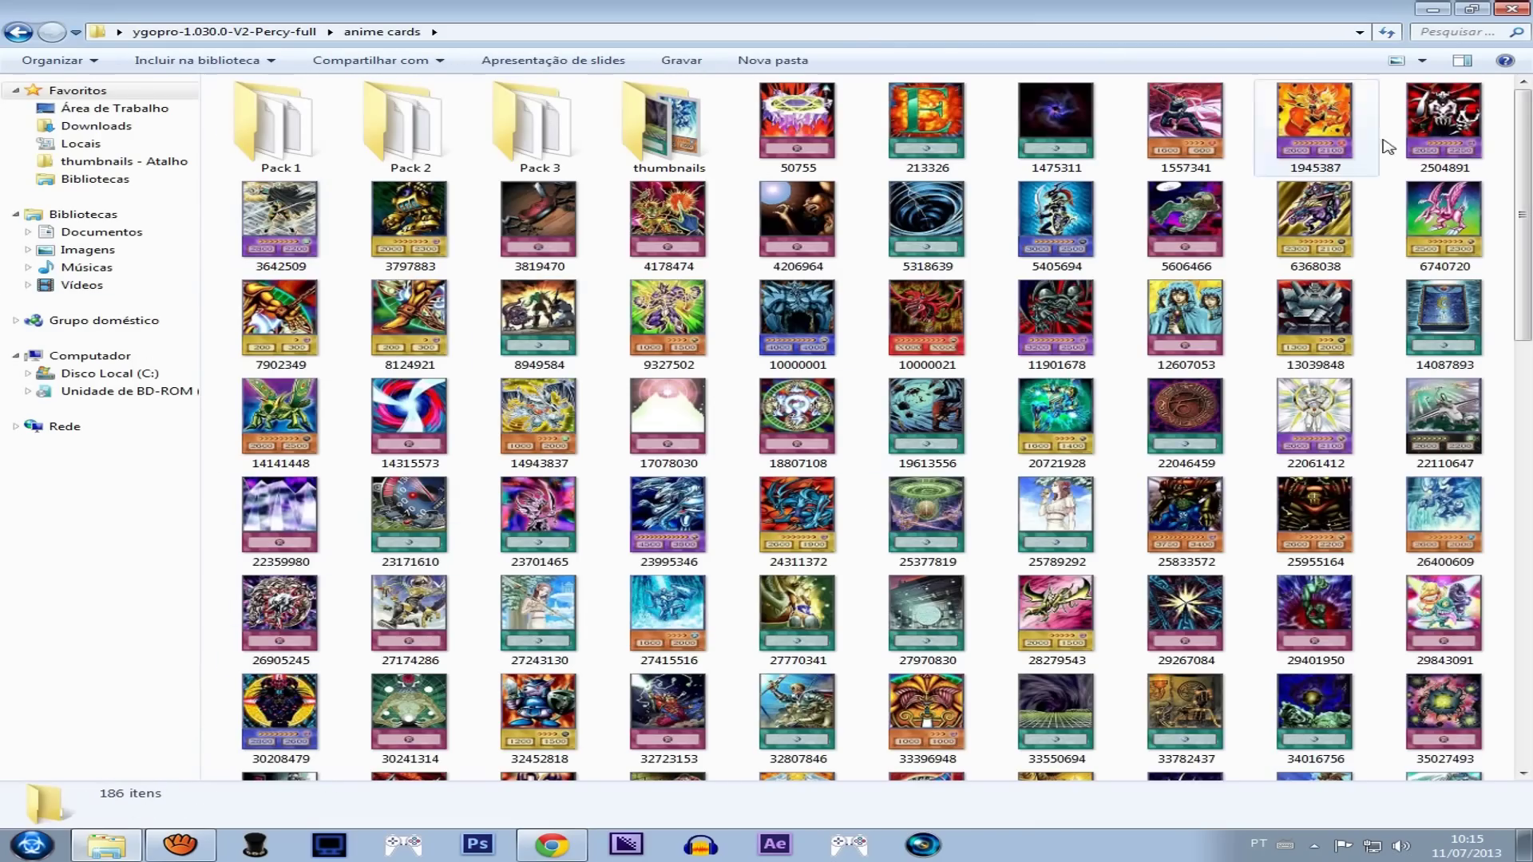
{"action": "scroll", "coordinate": [1293, 120], "scroll_direction": "down", "scroll_amount": 8}
{"action": "scroll", "coordinate": [1277, 88], "scroll_direction": "up", "scroll_amount": 10}
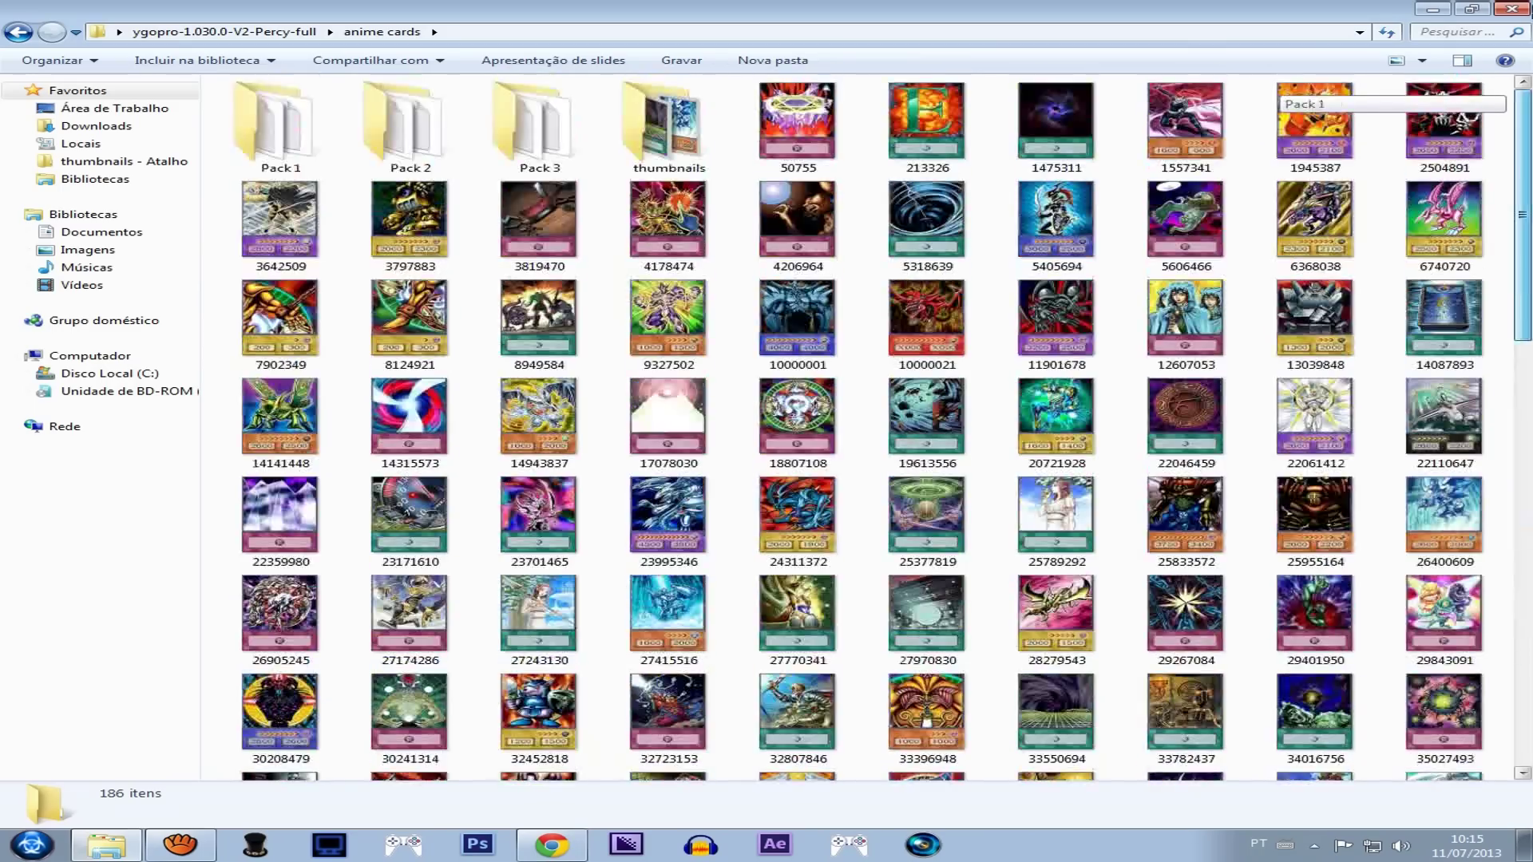
{"action": "left_click", "coordinate": [1433, 8]}
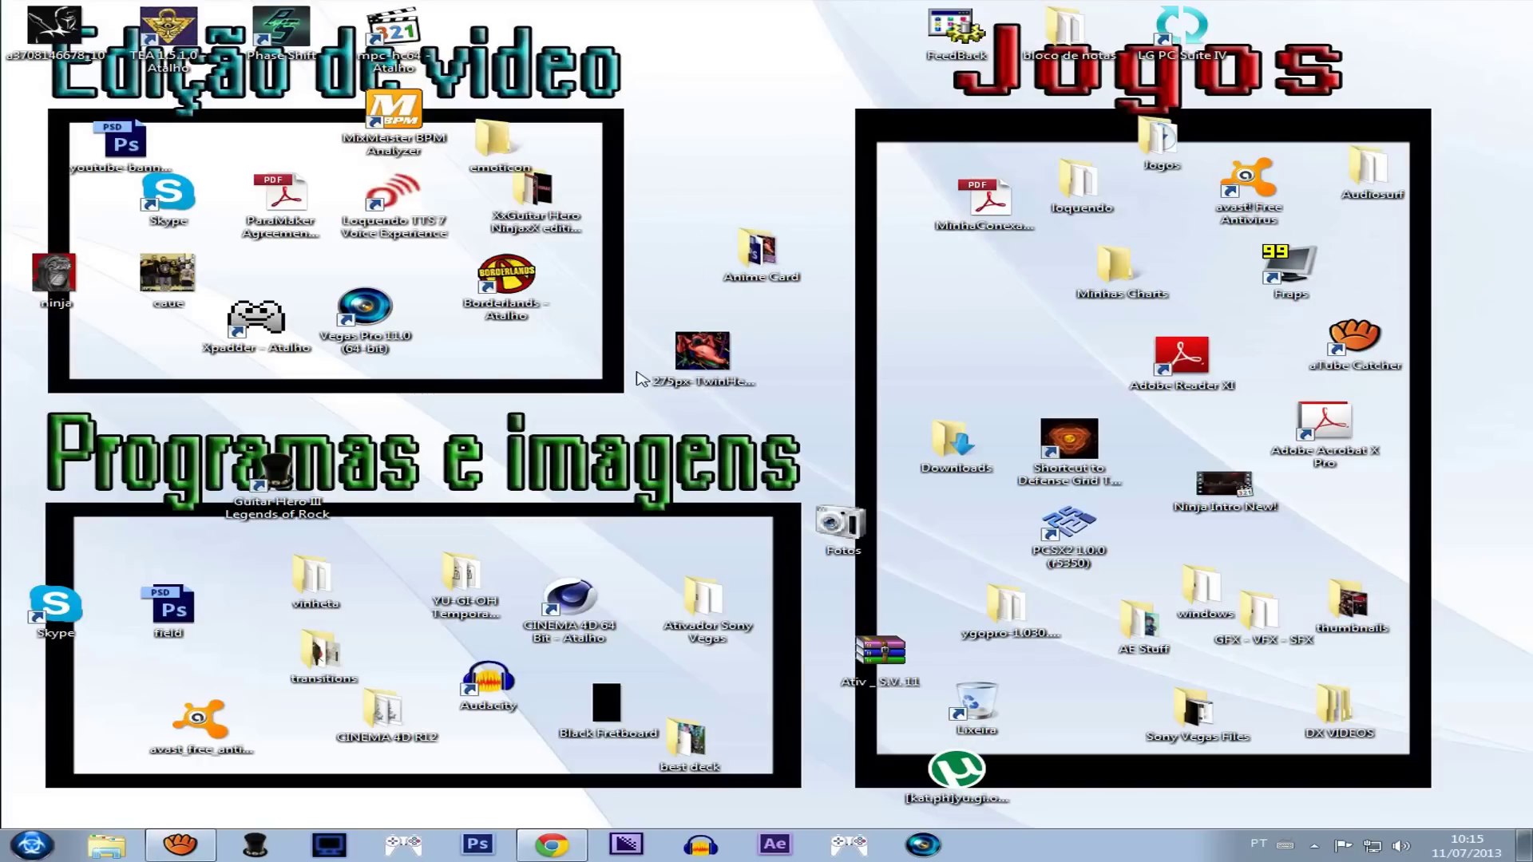
{"action": "left_click", "coordinate": [704, 353]}
{"action": "left_click", "coordinate": [636, 376]}
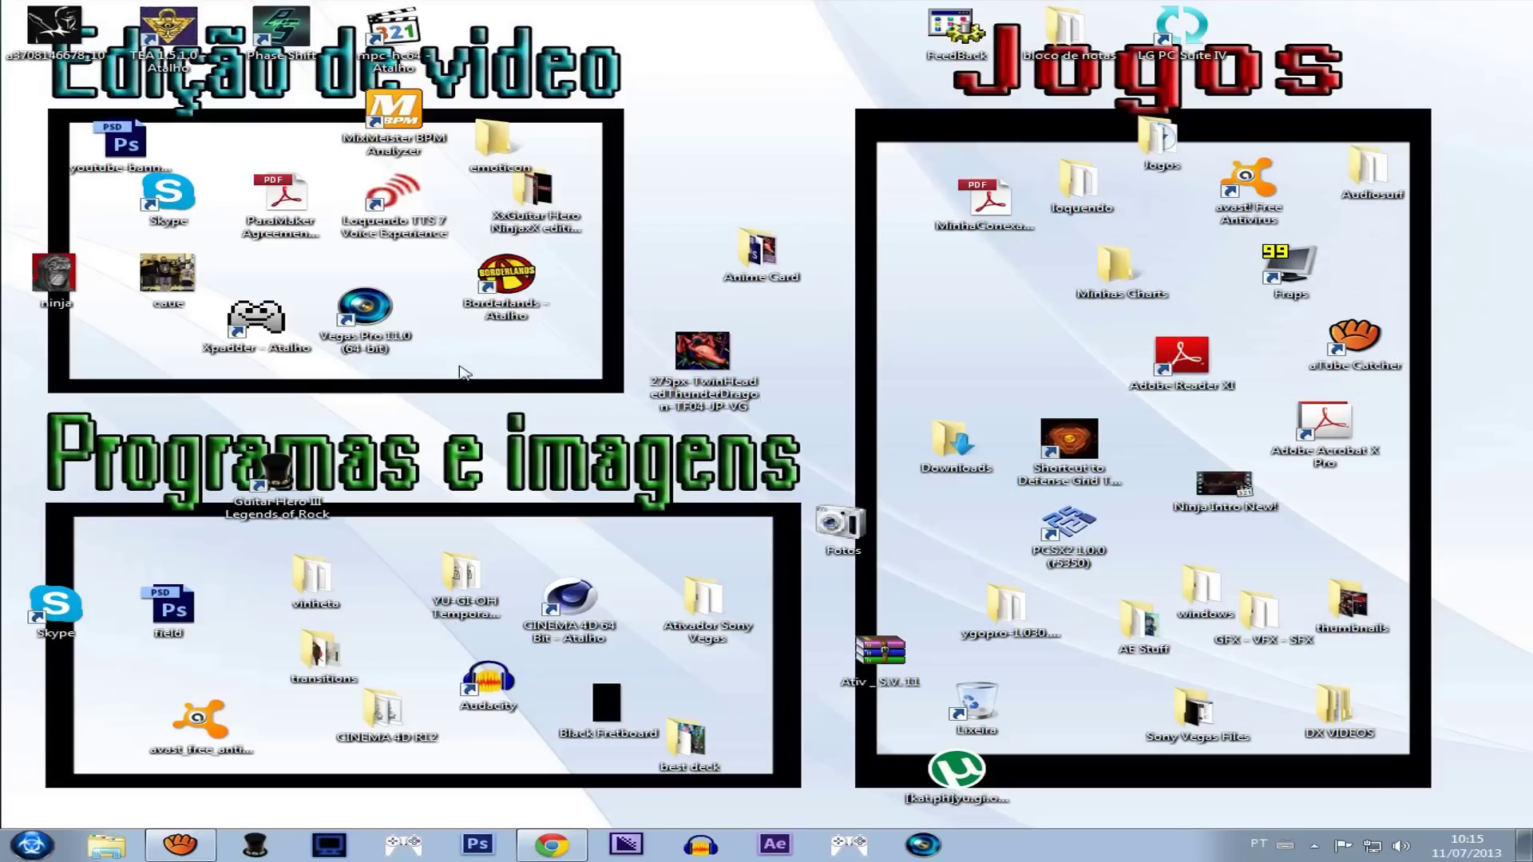
{"action": "left_click_drag", "start_coordinate": [53, 117], "coordinate": [595, 323]}
{"action": "left_click", "coordinate": [910, 379]}
{"action": "left_click", "coordinate": [810, 281]}
{"action": "left_click", "coordinate": [936, 286]}
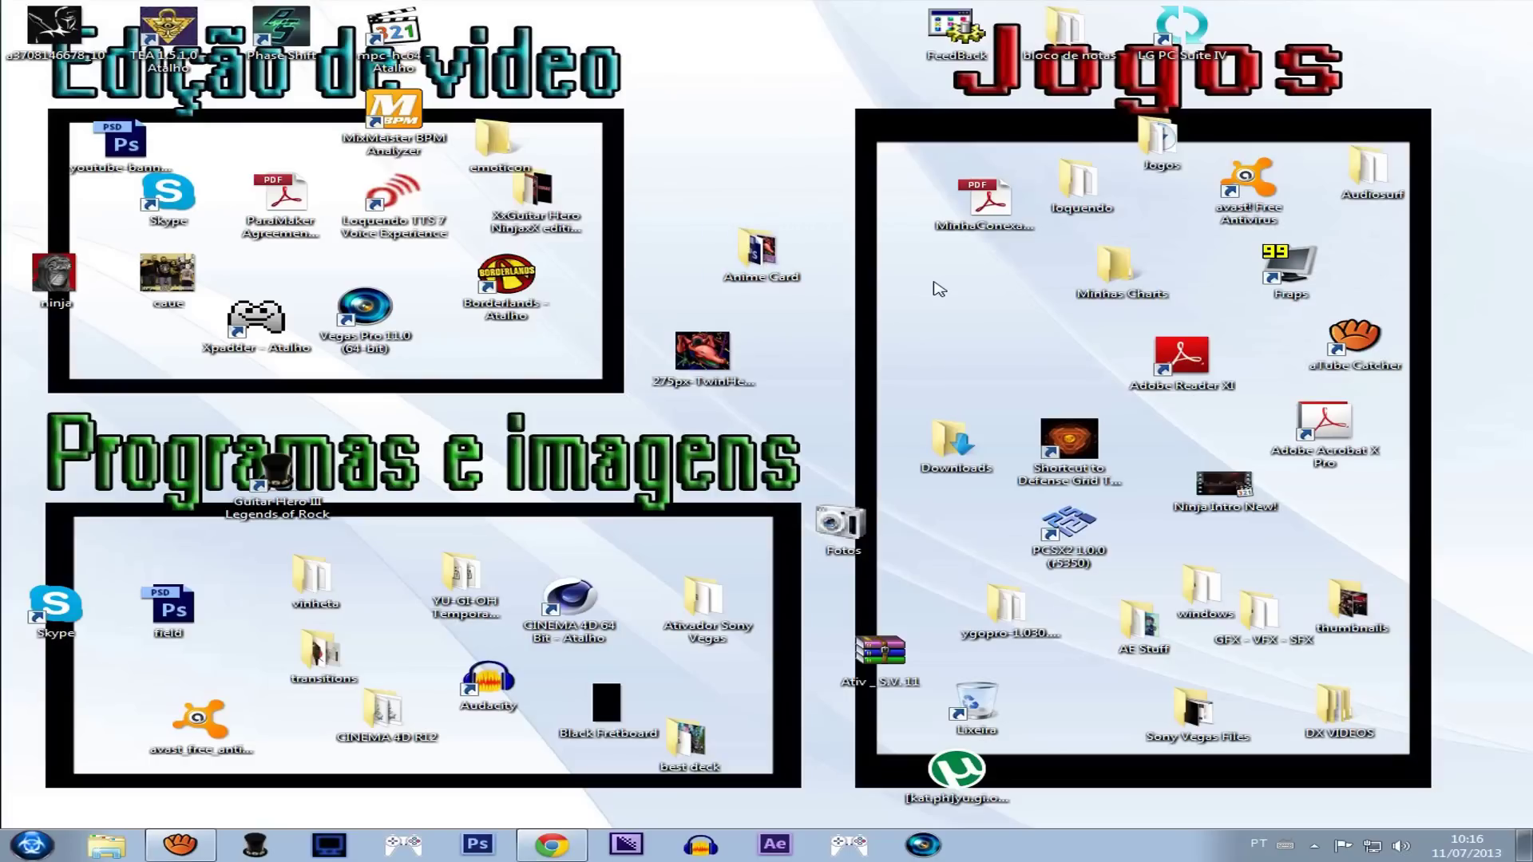